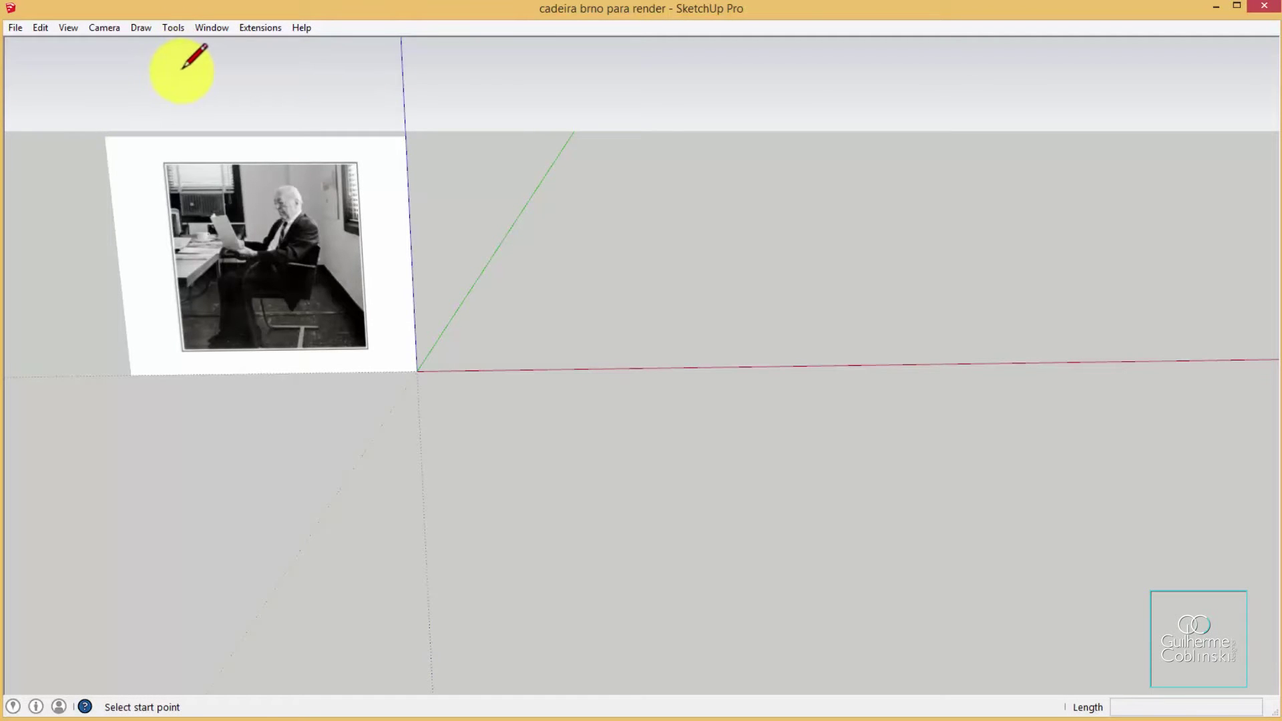
Orbit and zoom toward the reference photo and check the model's unit settings
mouse_move(437, 313)
middle_down()
mouse_move(454, 357)
mouse_move(396, 358)
middle_up()
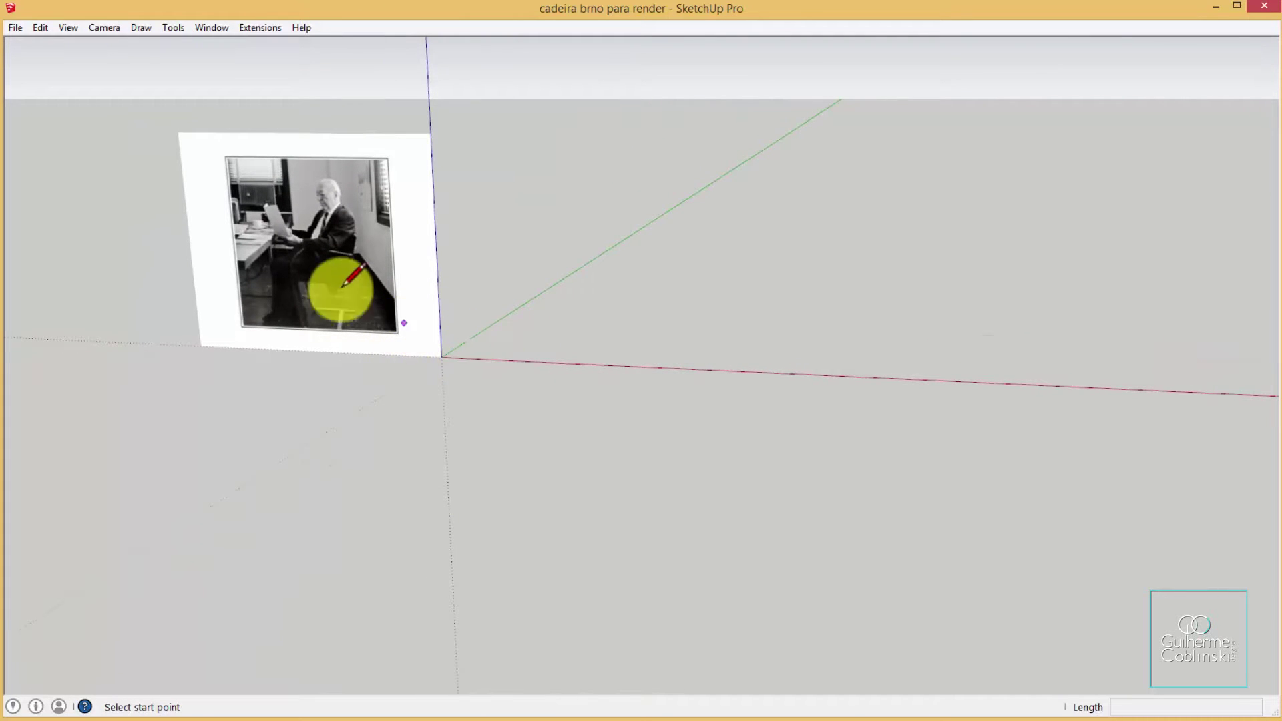
scroll(320, 273, up, 2)
middle_drag(320, 274, 337, 279)
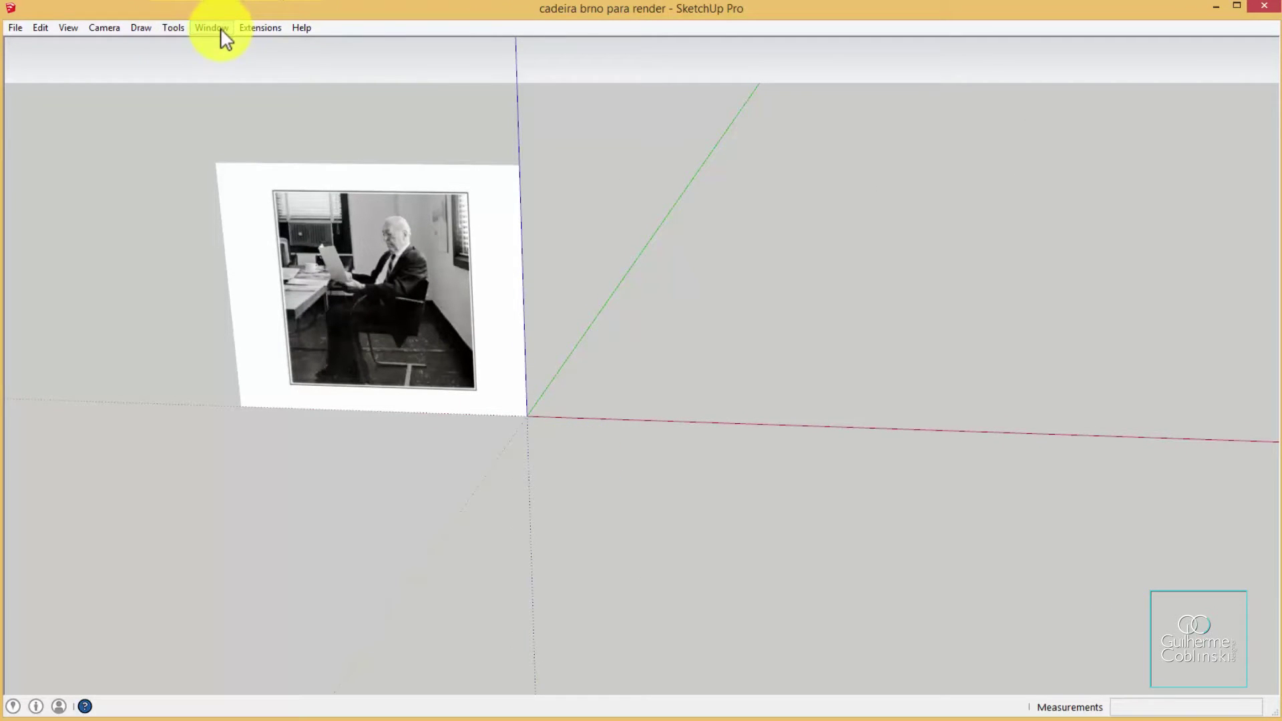
click(221, 30)
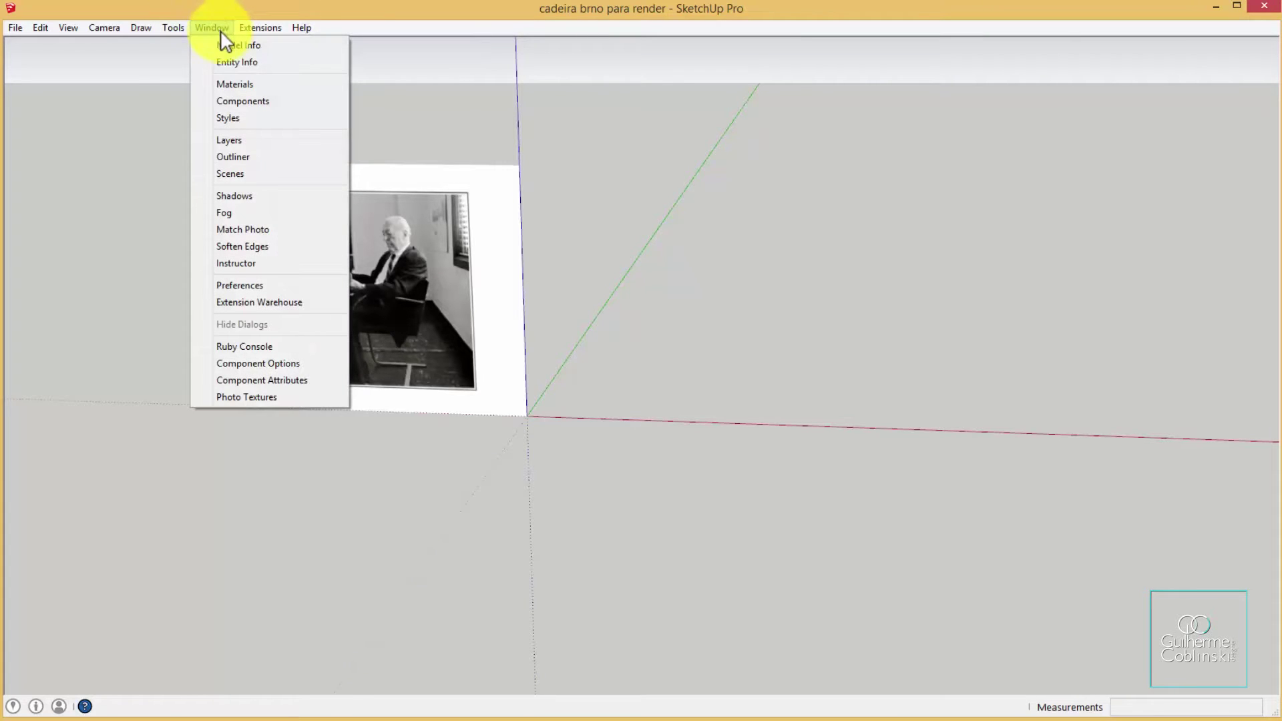
click(227, 46)
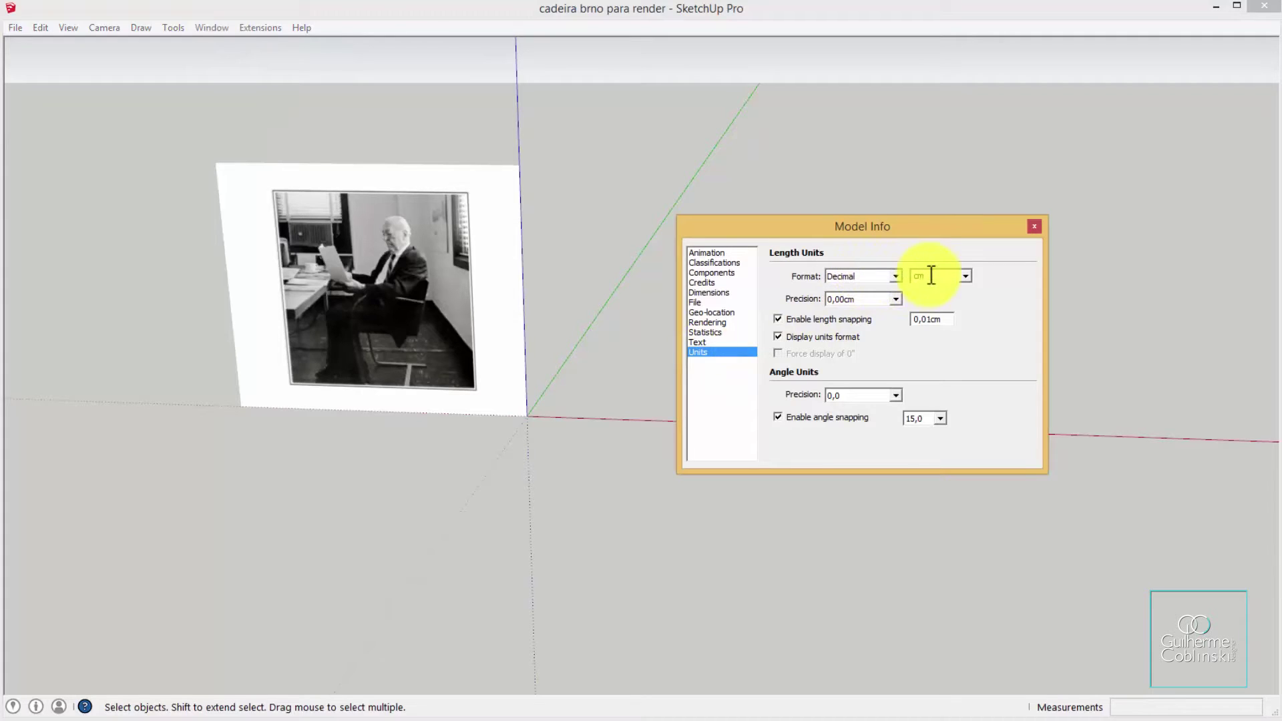
click(1035, 227)
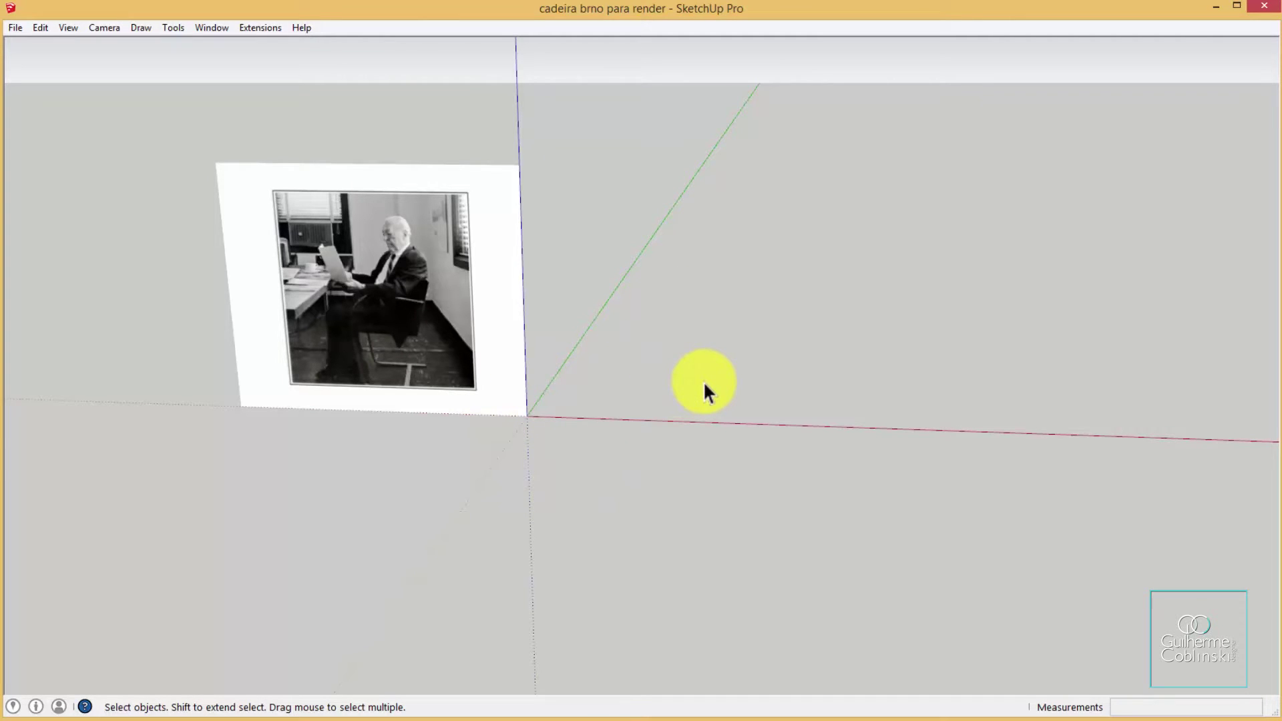
scroll(706, 391, down, 1)
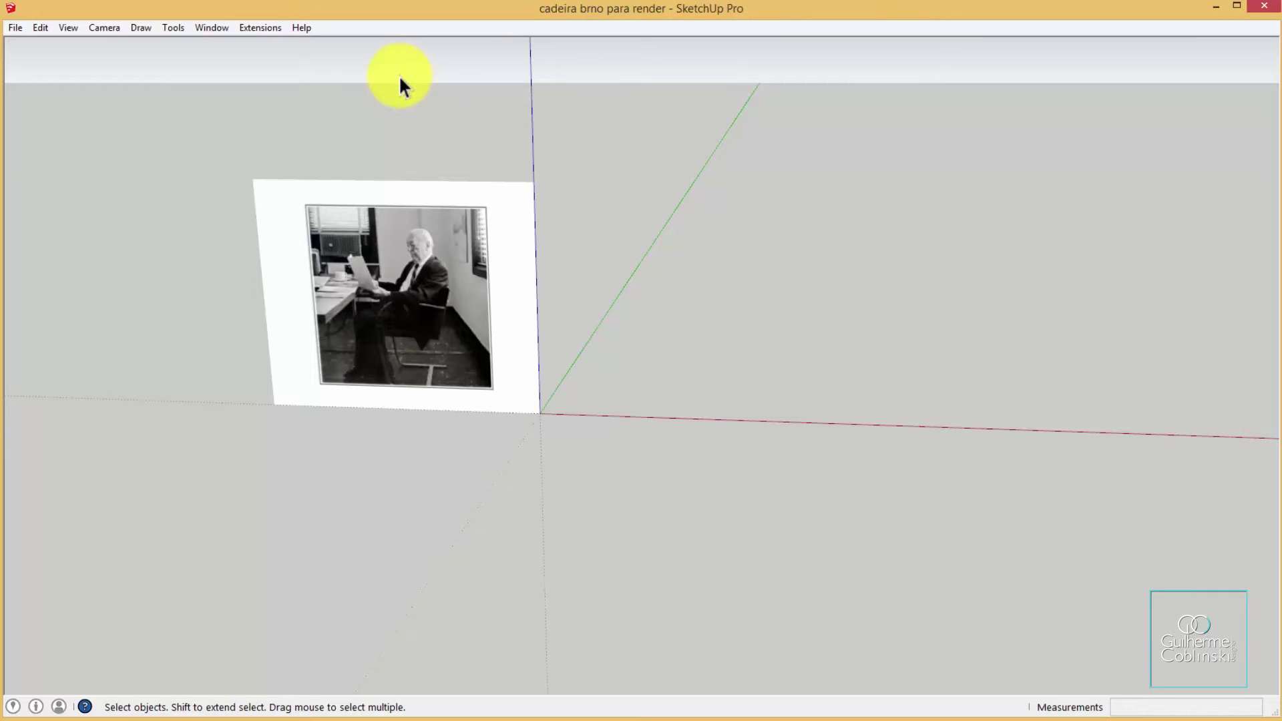
Turn on the Large Tool Set, Styles and Views toolbars
click(66, 29)
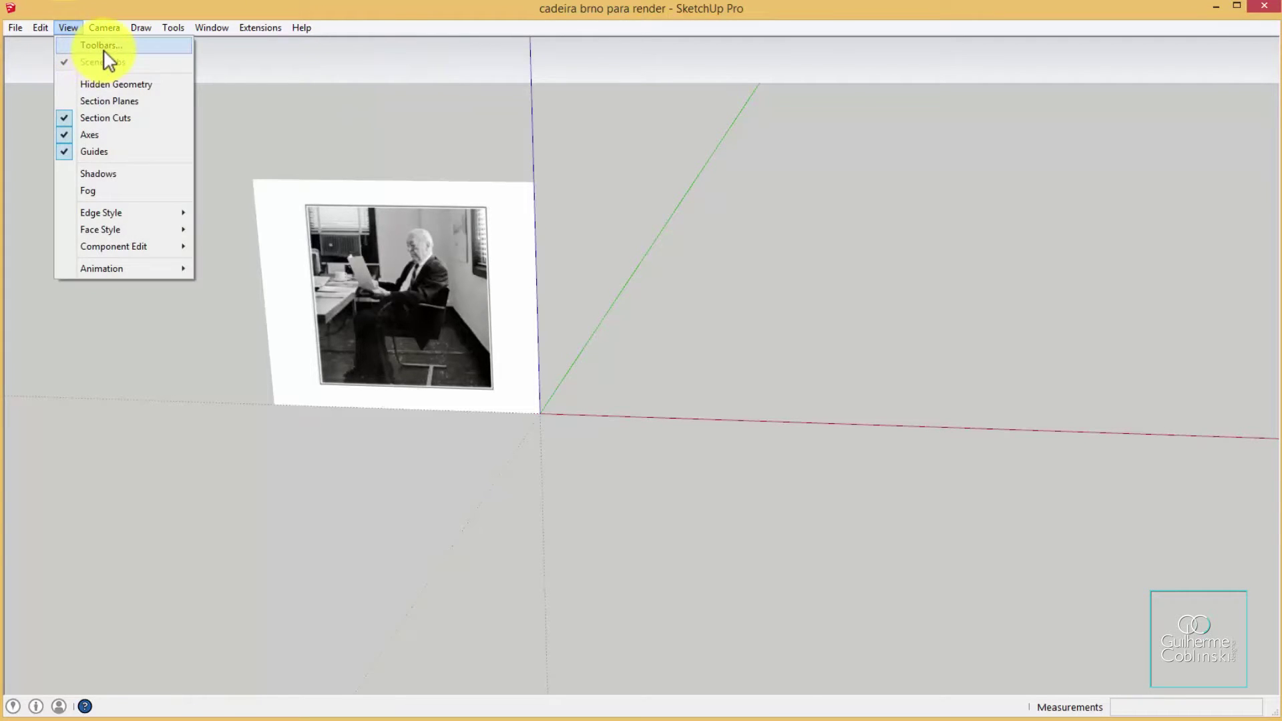
click(101, 46)
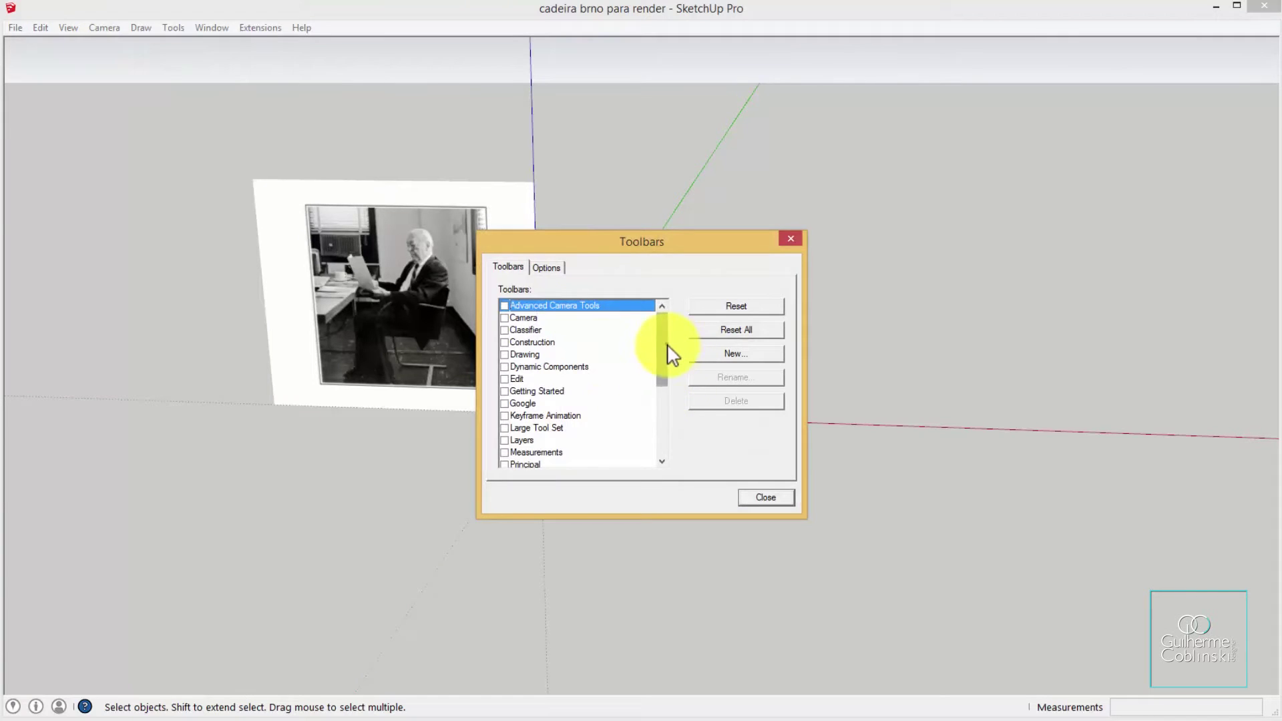
drag(668, 345, 664, 383)
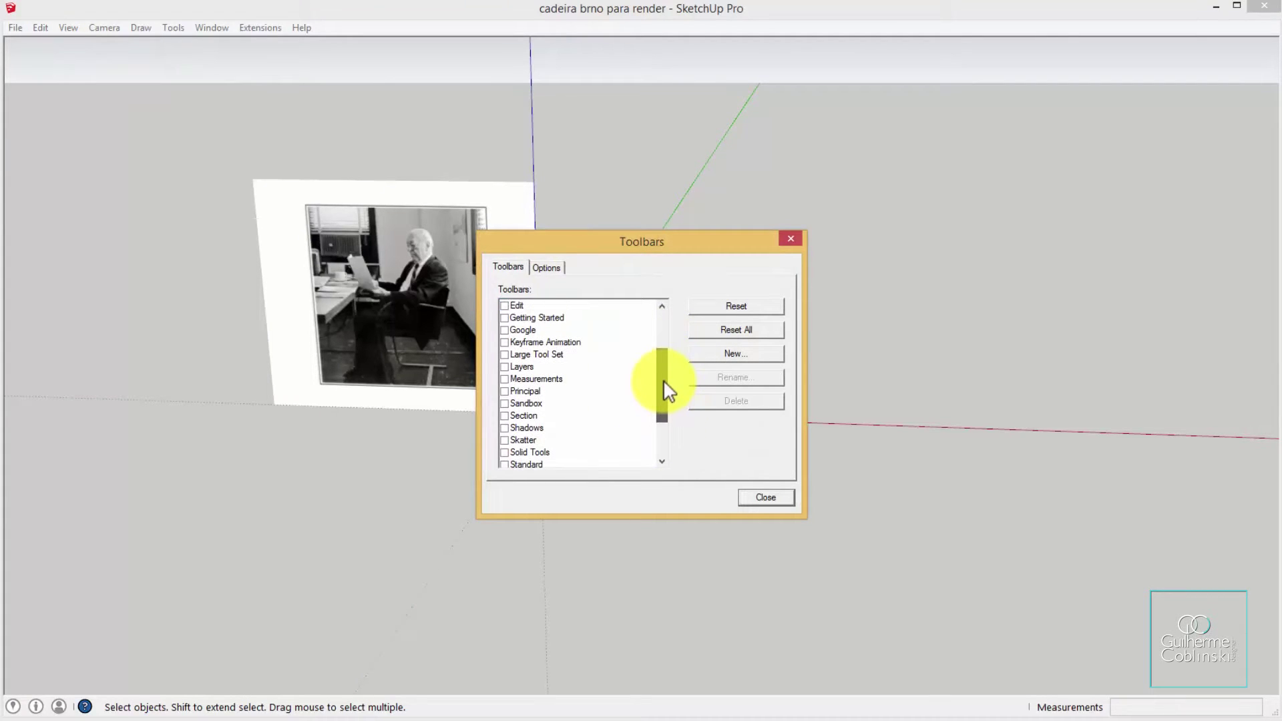
click(505, 354)
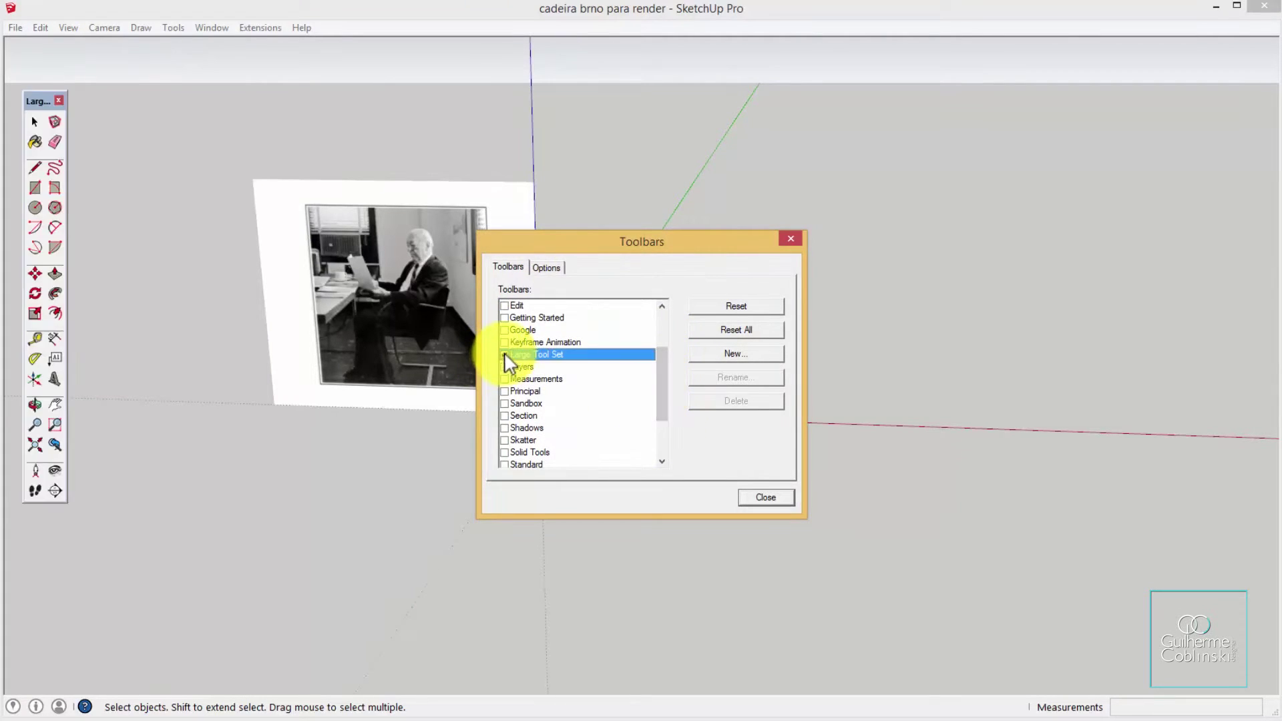
drag(660, 379, 631, 413)
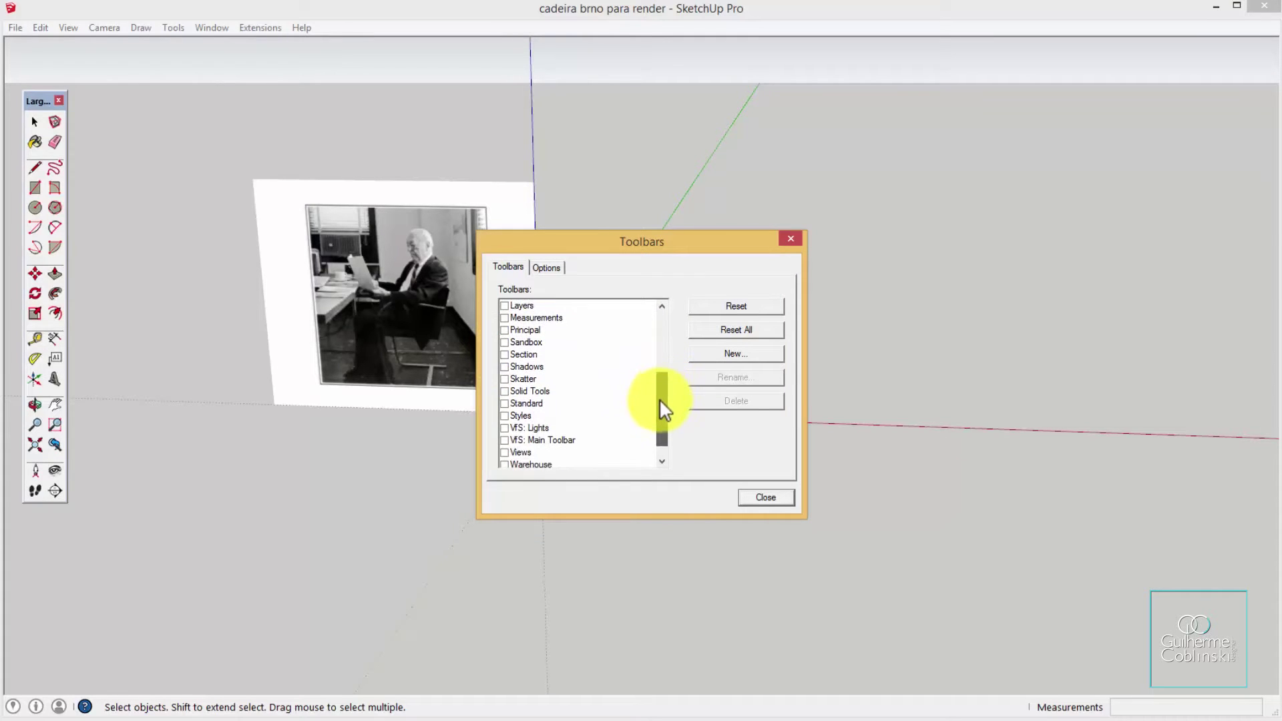
click(504, 403)
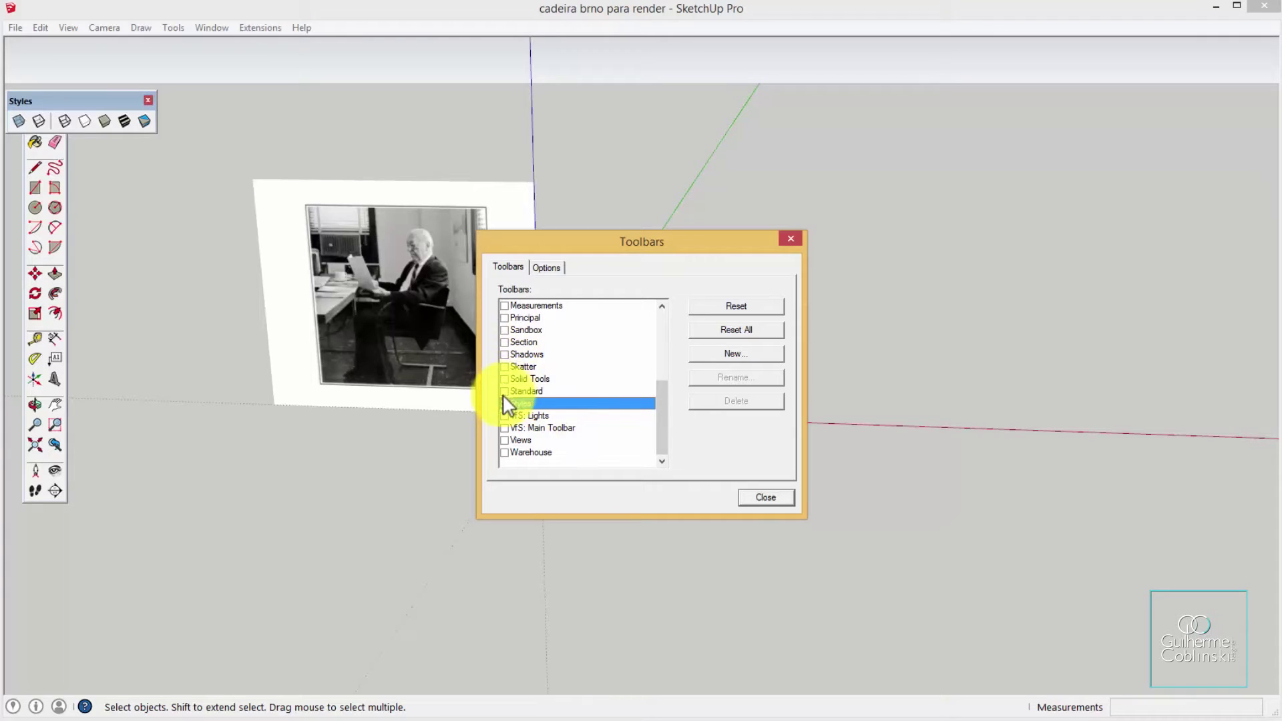
drag(666, 414, 666, 403)
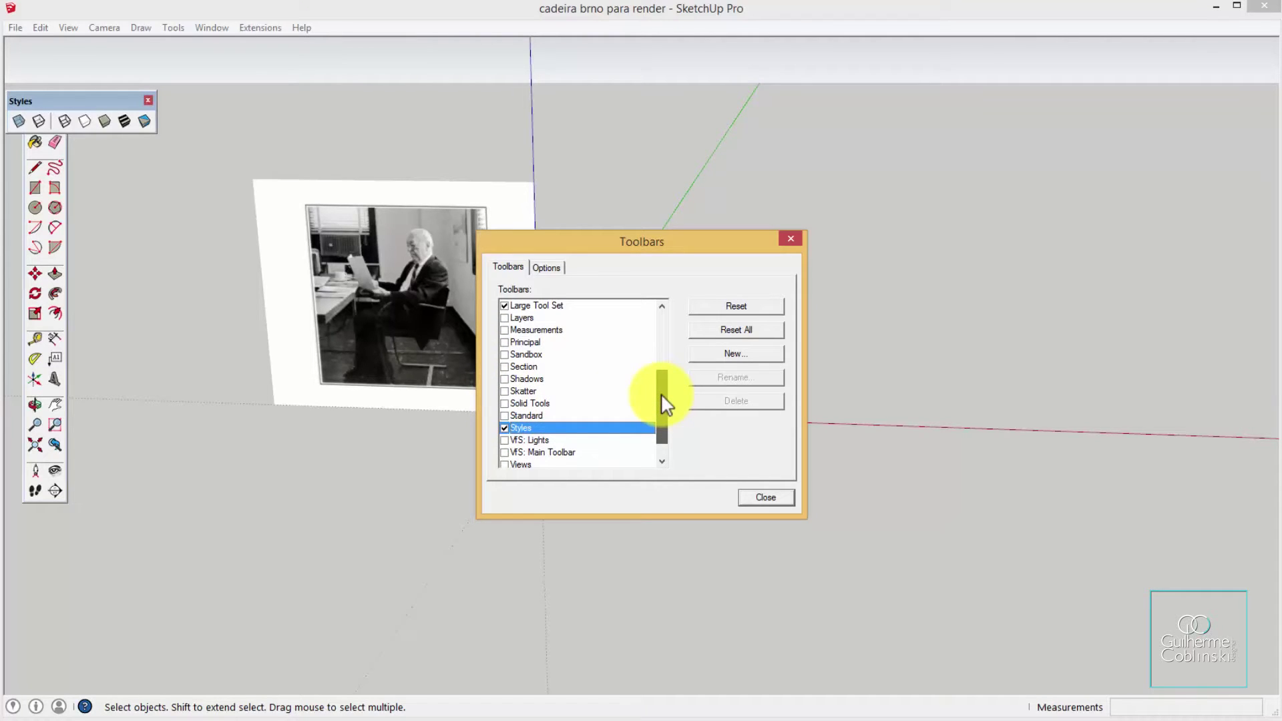
drag(662, 395, 529, 463)
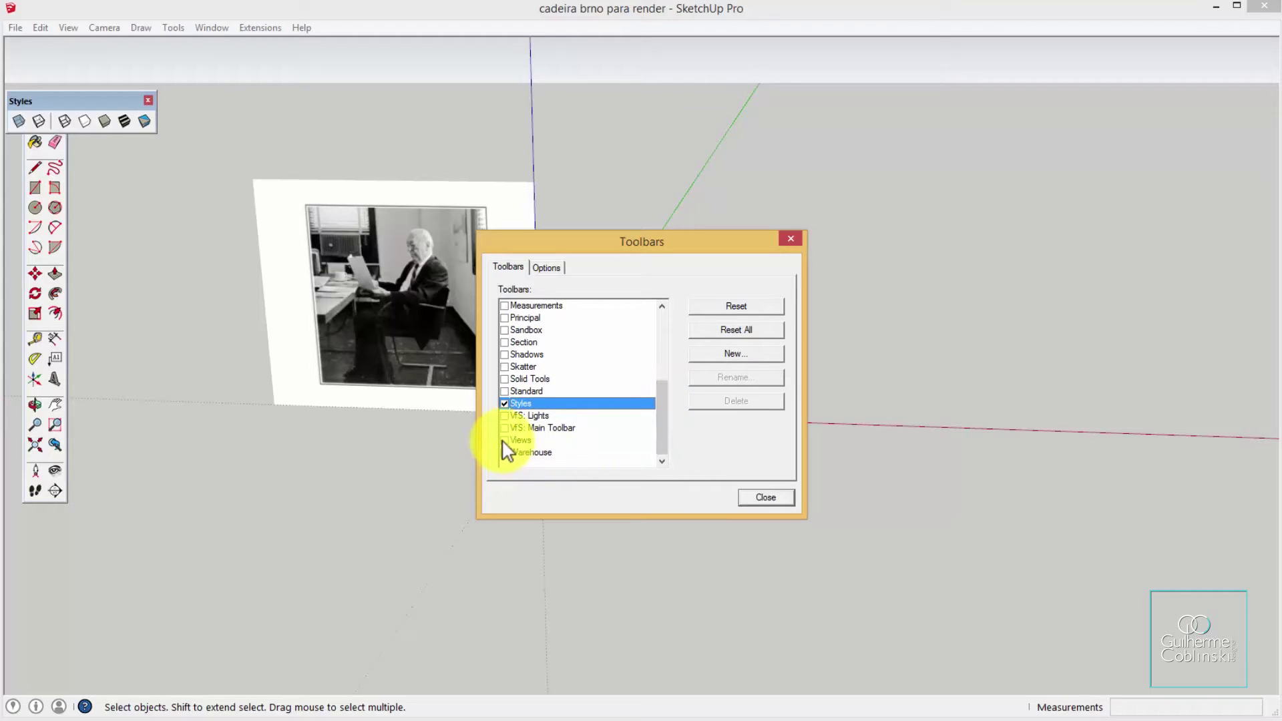
click(505, 439)
Line up the Styles toolbar beside Views and close the Toolbars dialog
drag(68, 101, 349, 104)
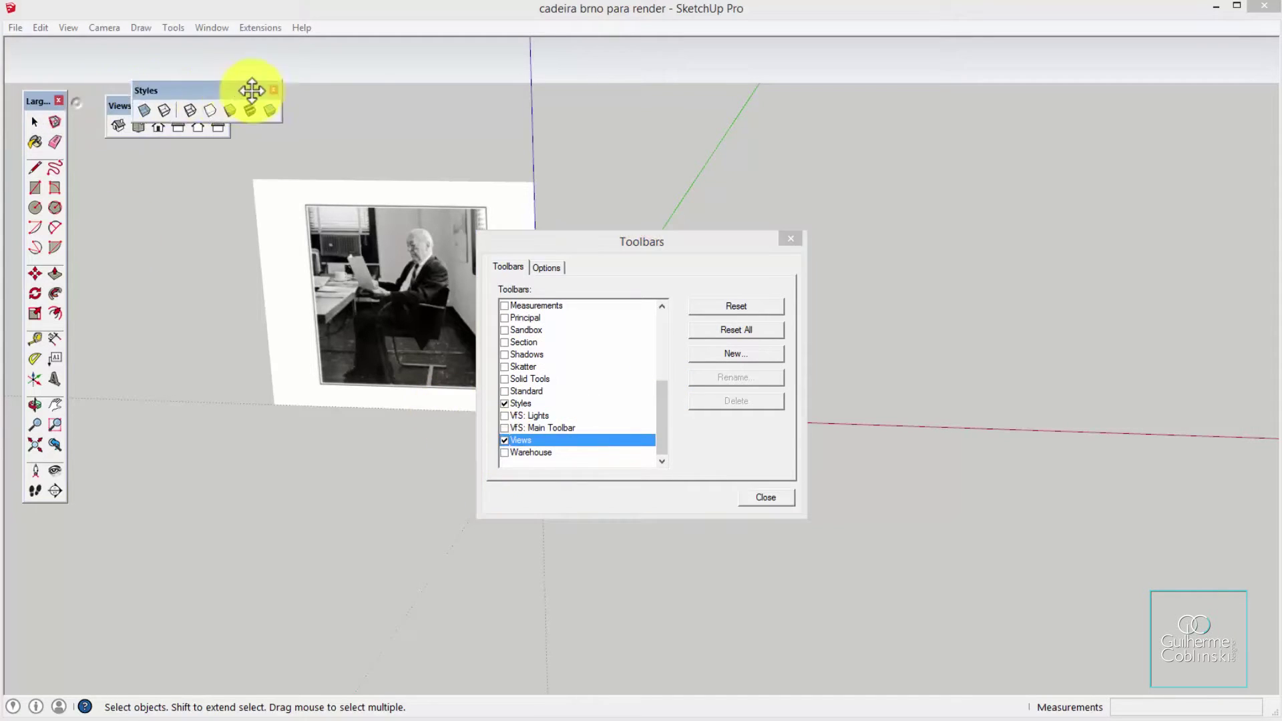
drag(207, 108, 217, 102)
mouse_move(318, 105)
mouse_down()
mouse_move(280, 95)
mouse_move(304, 98)
mouse_up()
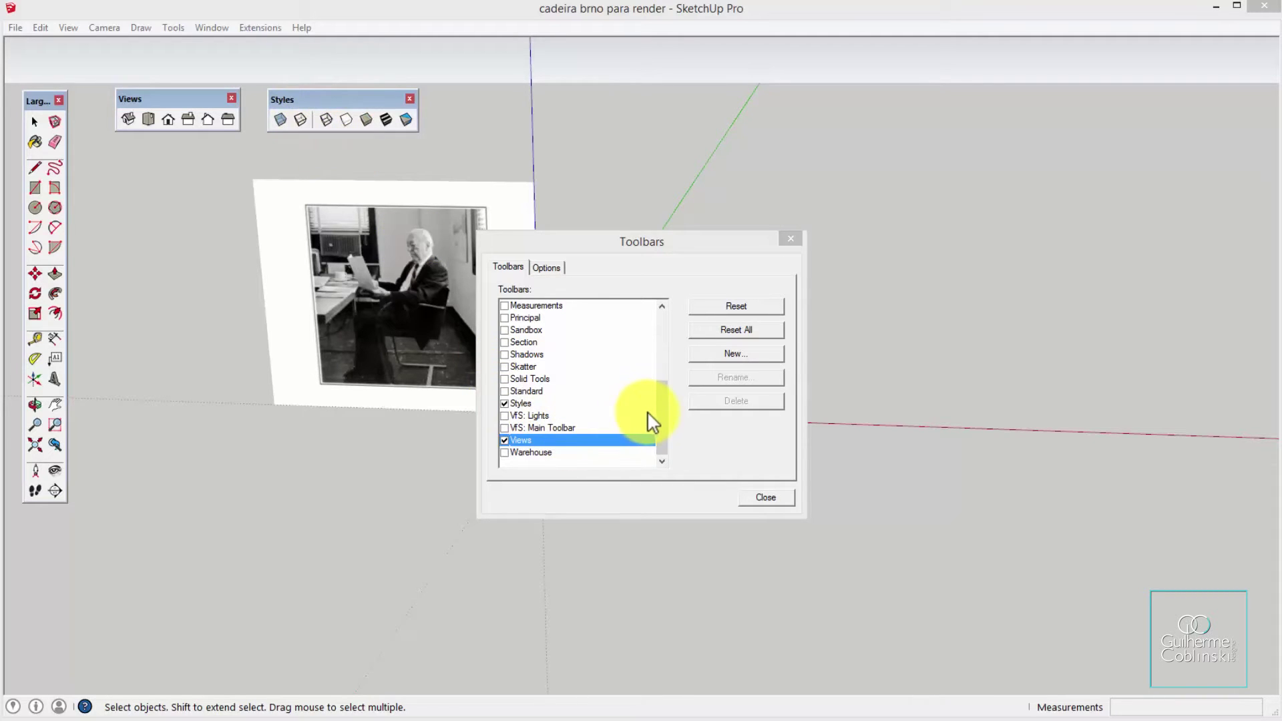
click(662, 404)
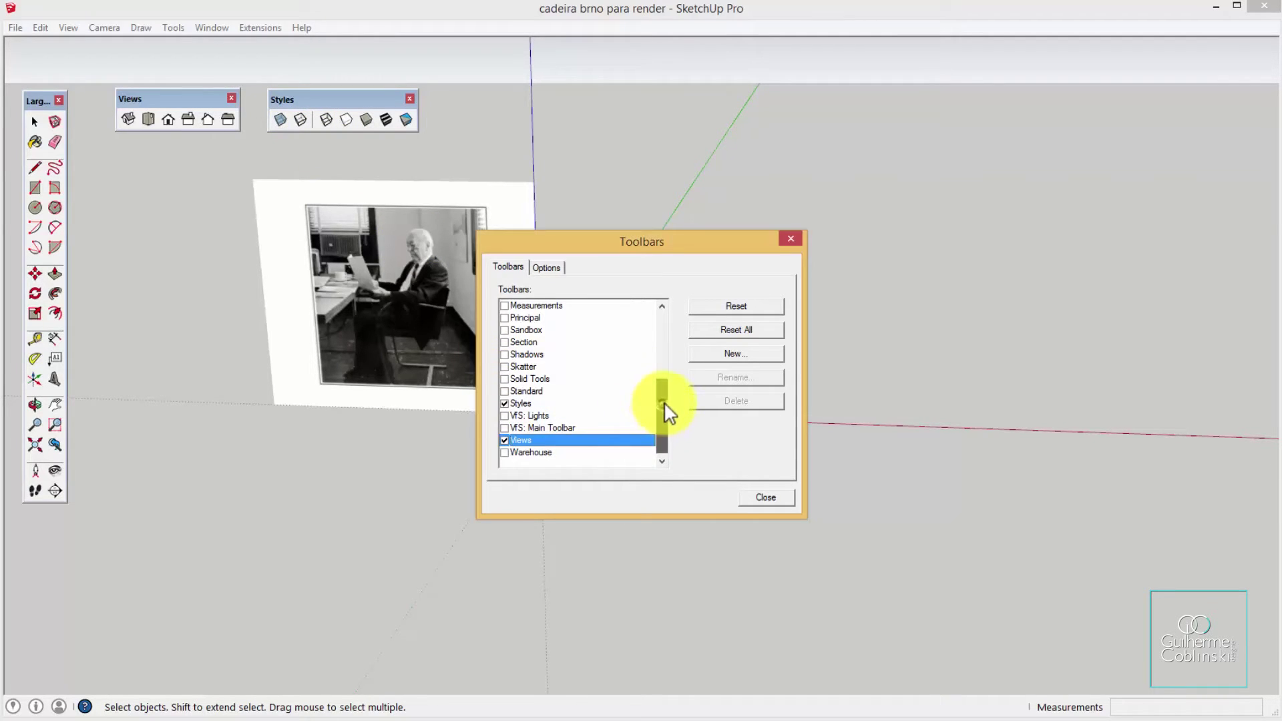
scroll(664, 402, up, 1)
drag(663, 388, 662, 330)
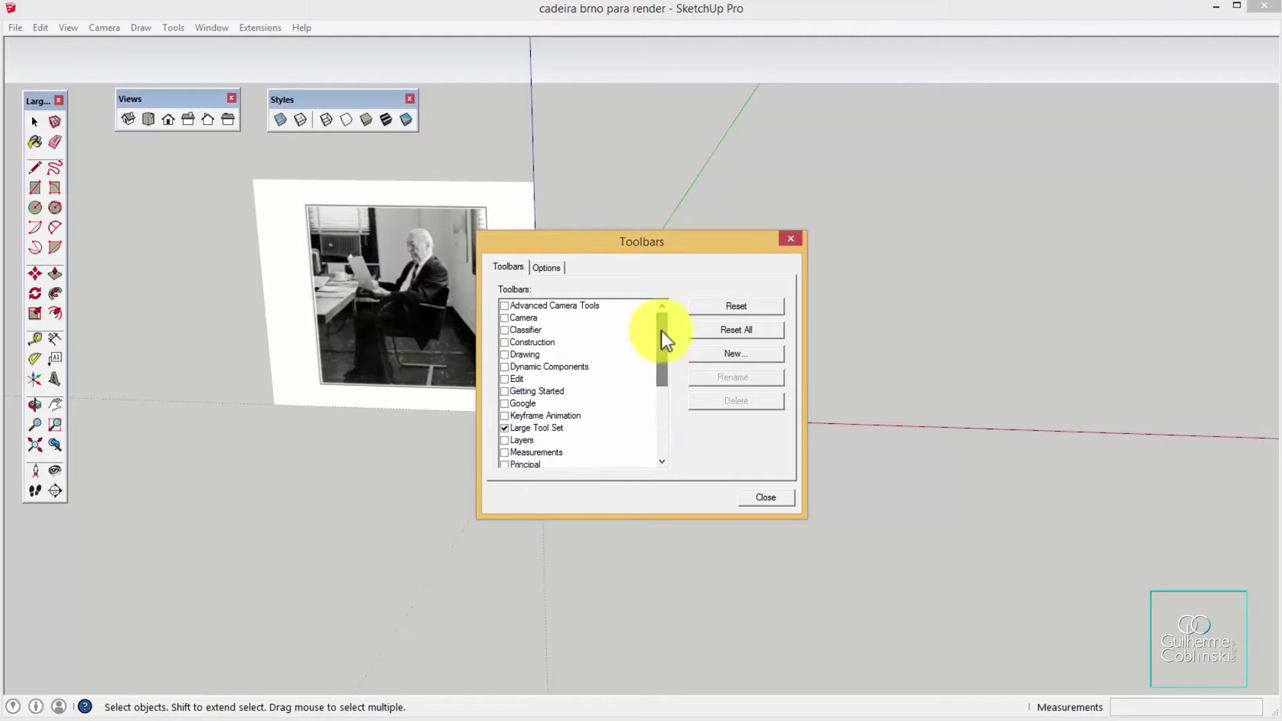
click(766, 498)
click(34, 168)
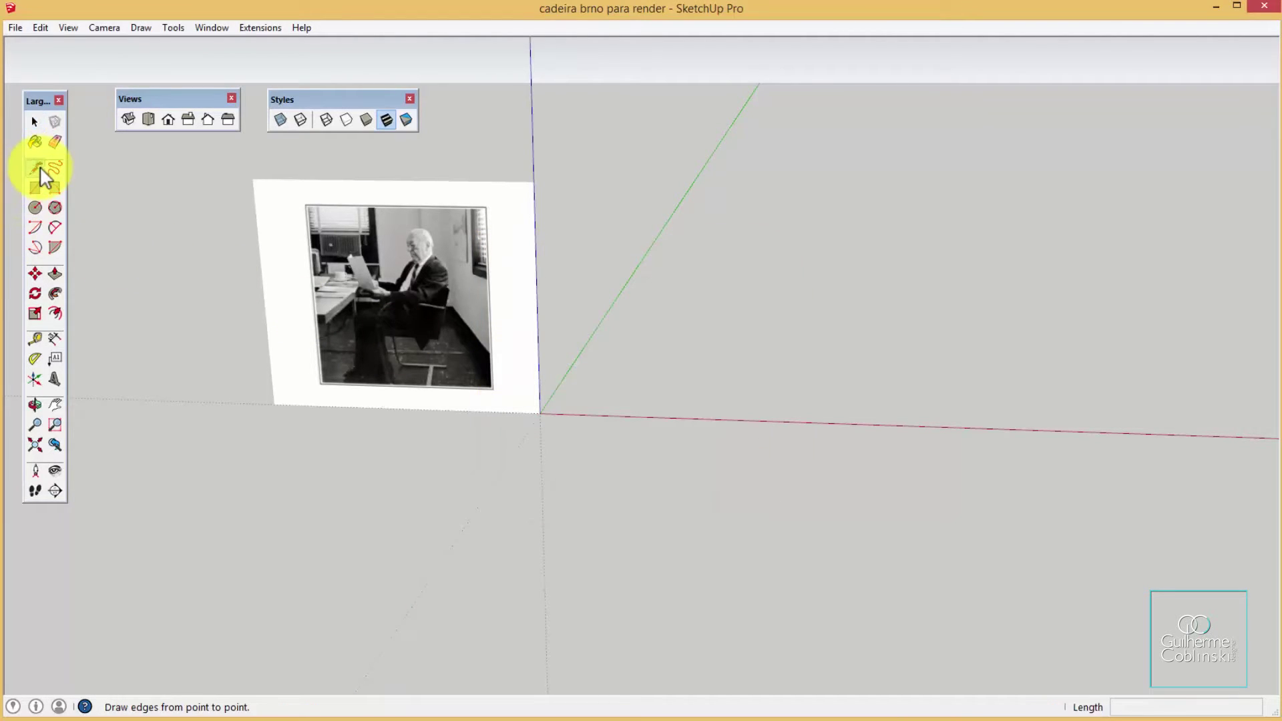
Draw an upright rectangular face 80 cm tall and 60 cm wide along the red and blue axes
click(606, 450)
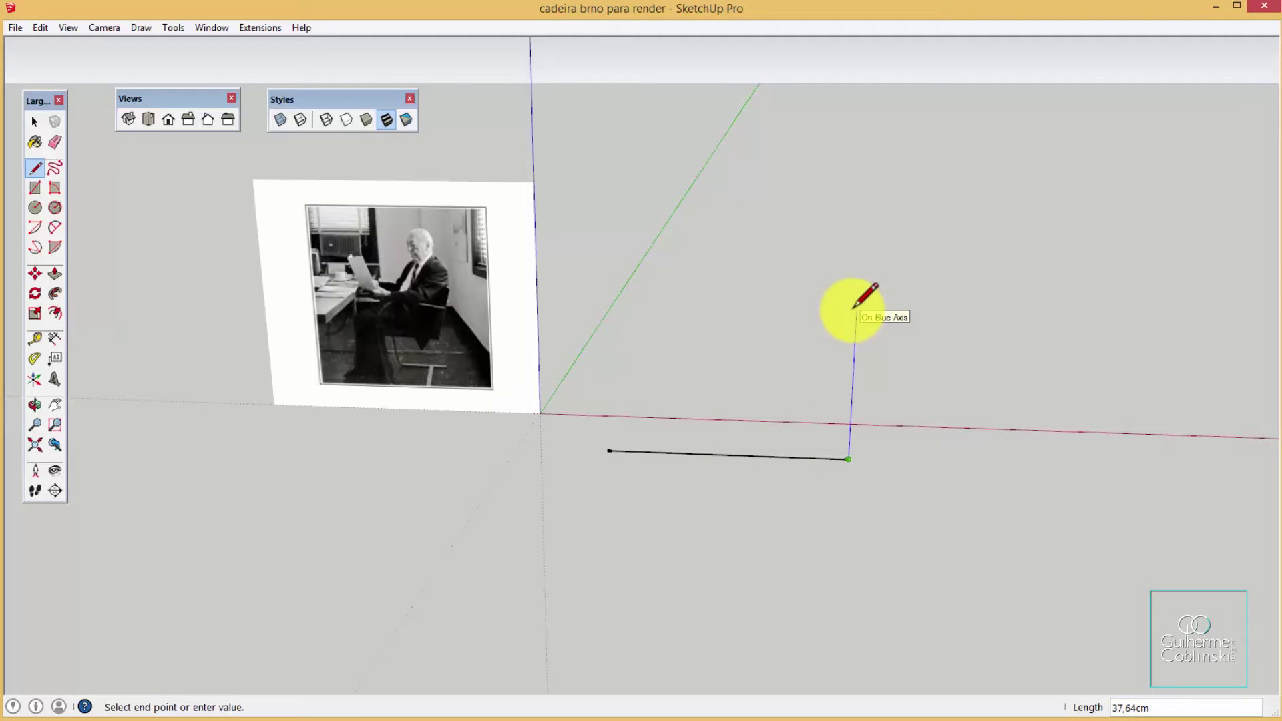
key(Return)
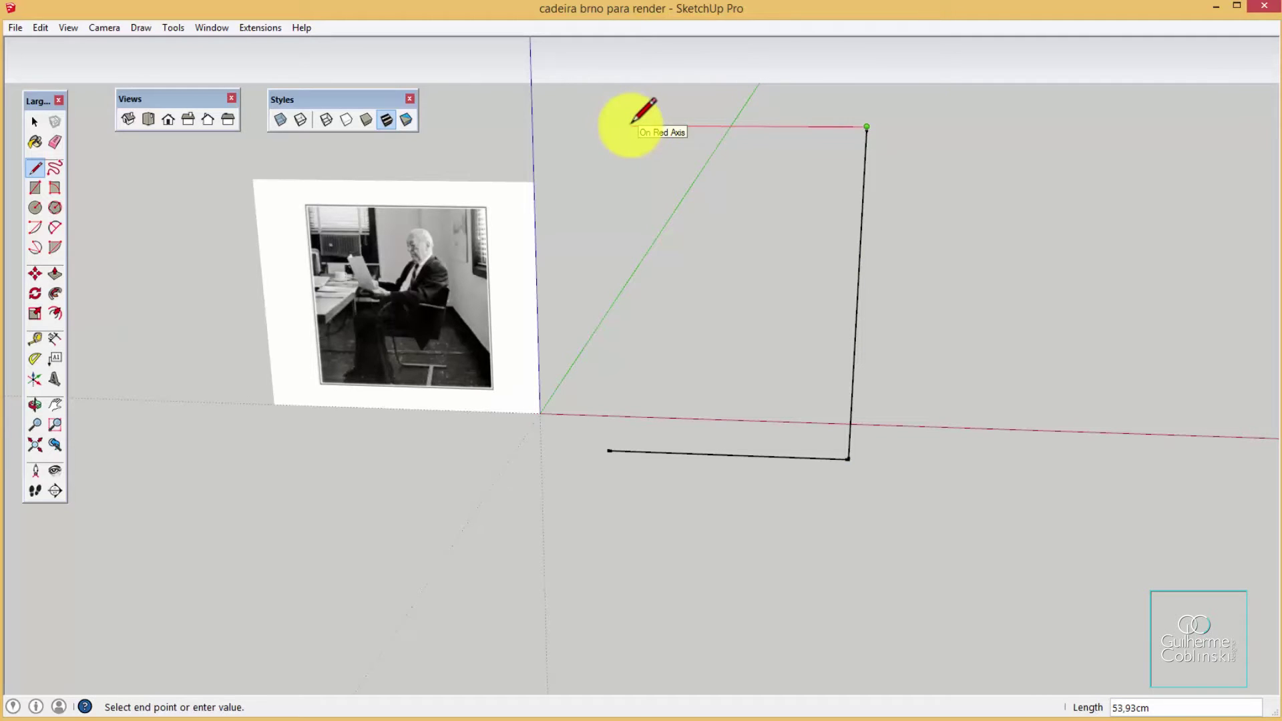
key(Return)
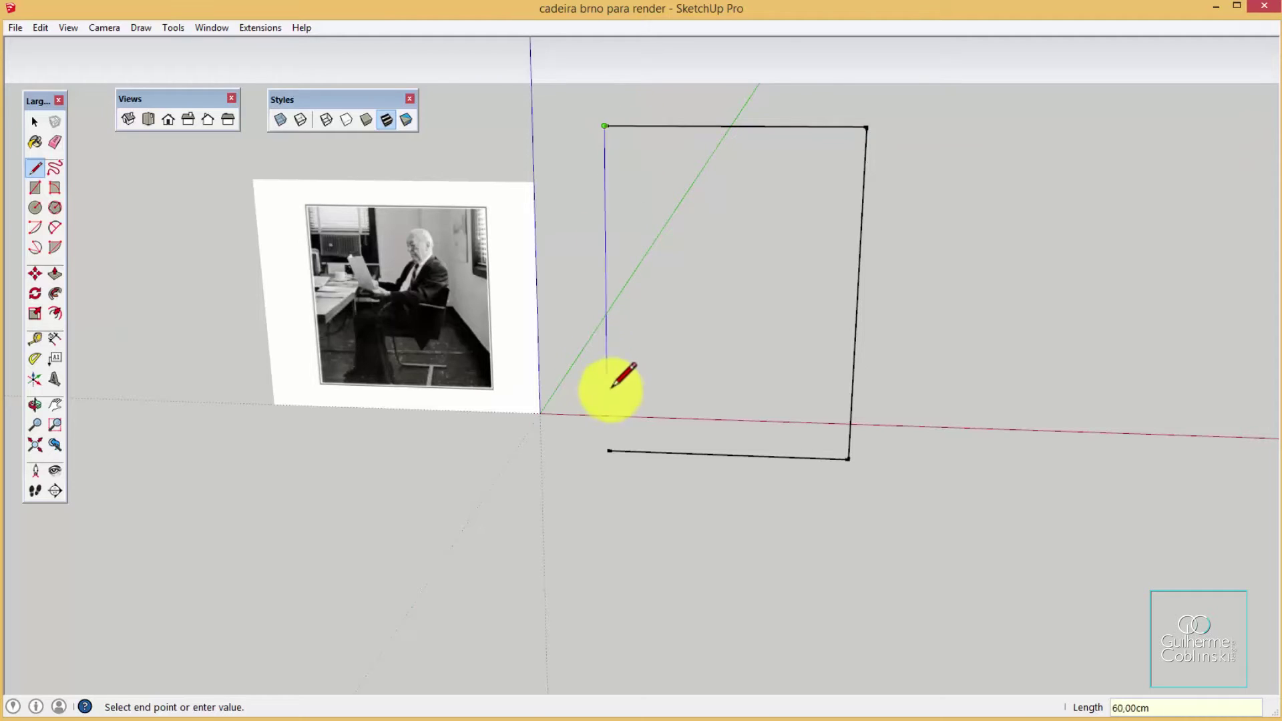
click(608, 451)
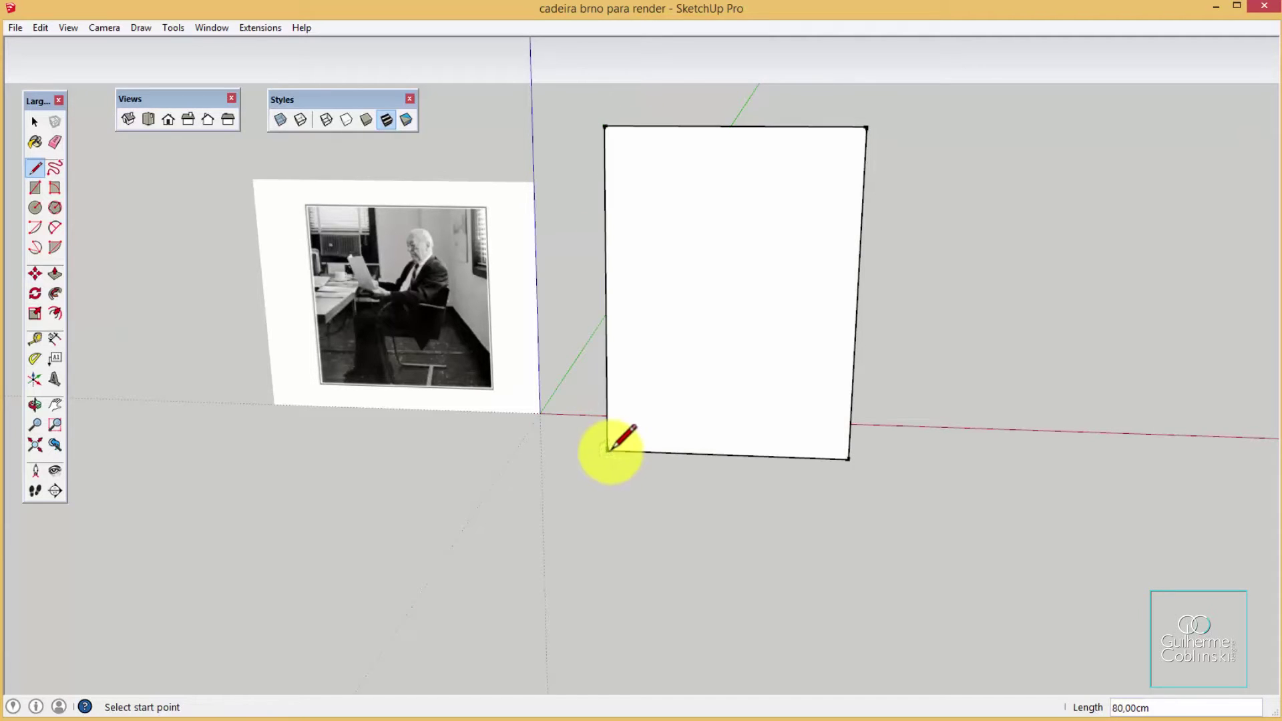
mouse_move(688, 338)
middle_down()
mouse_move(836, 263)
mouse_move(742, 374)
mouse_move(733, 419)
middle_up()
scroll(732, 420, down, 1)
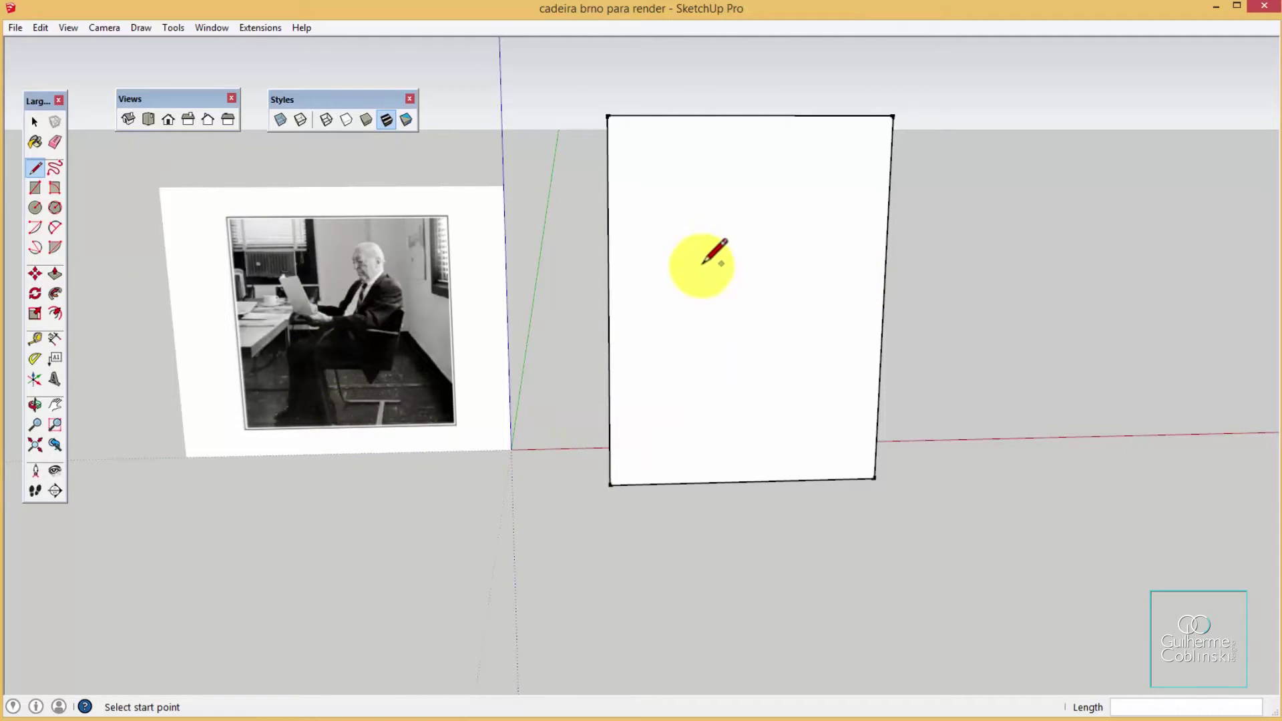
Round the rectangle's bottom-right corner with a two-point arc from the bottom edge to the right edge
click(36, 168)
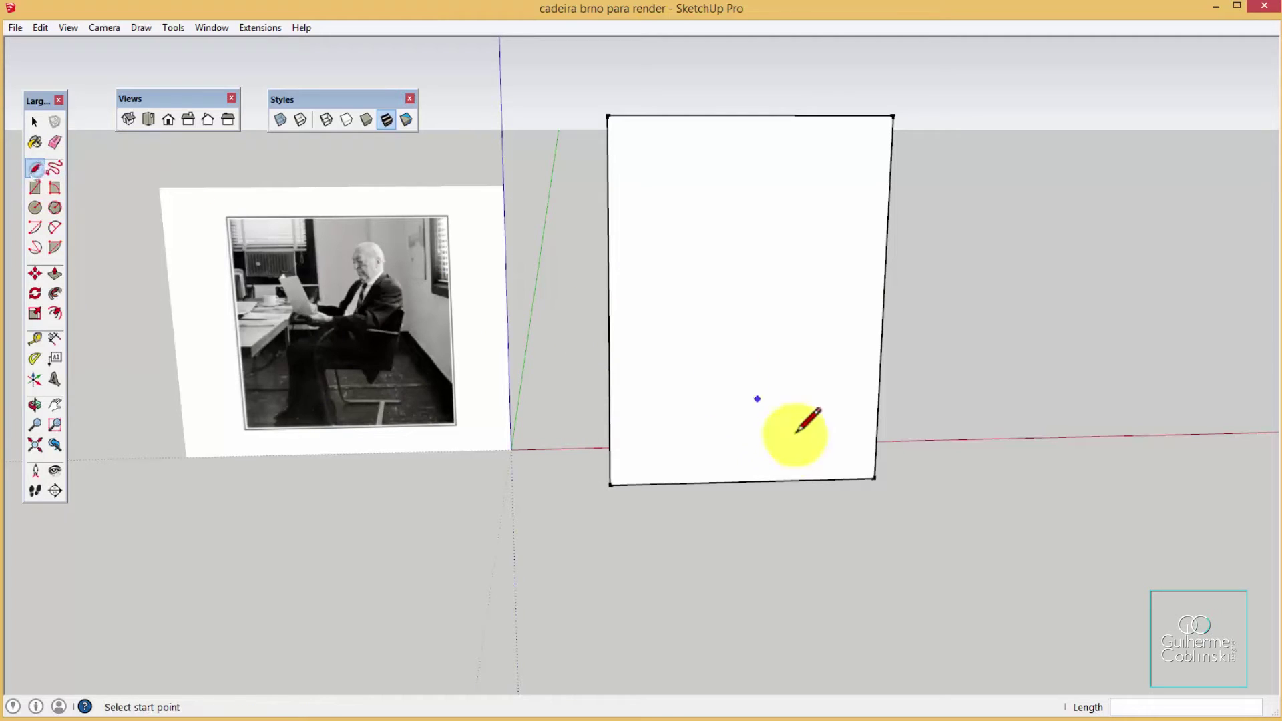
click(54, 226)
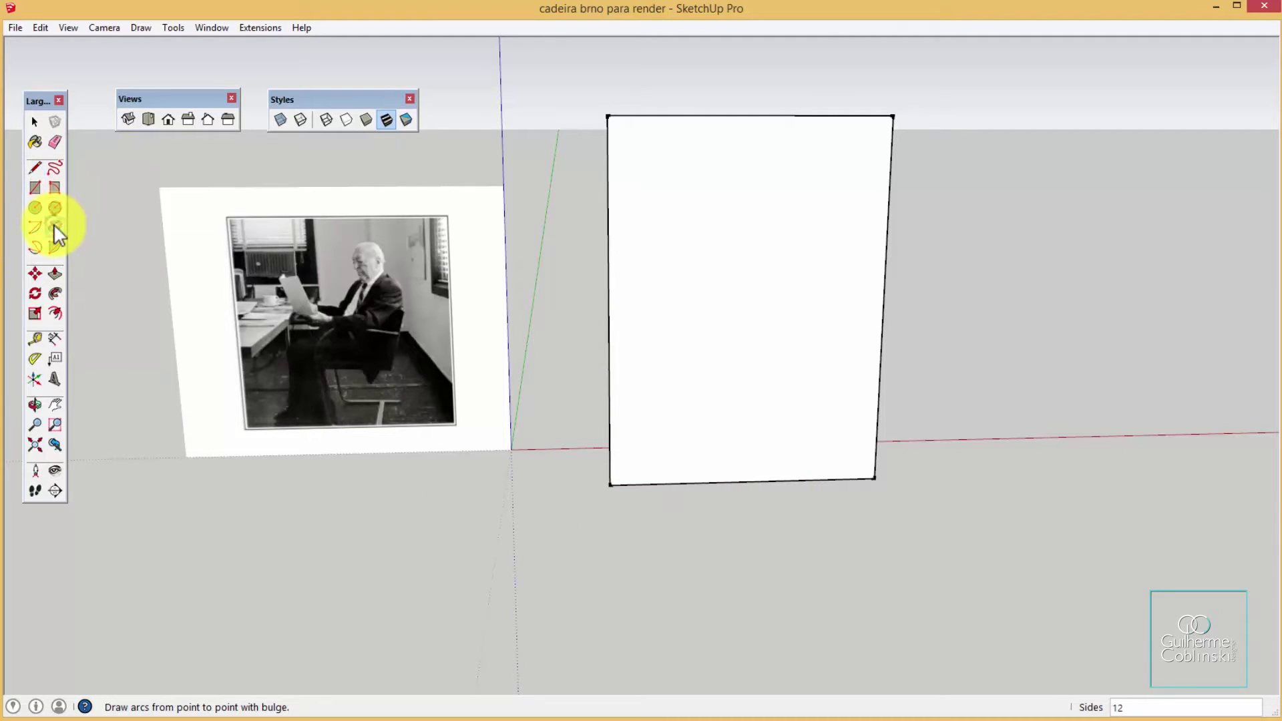
click(820, 480)
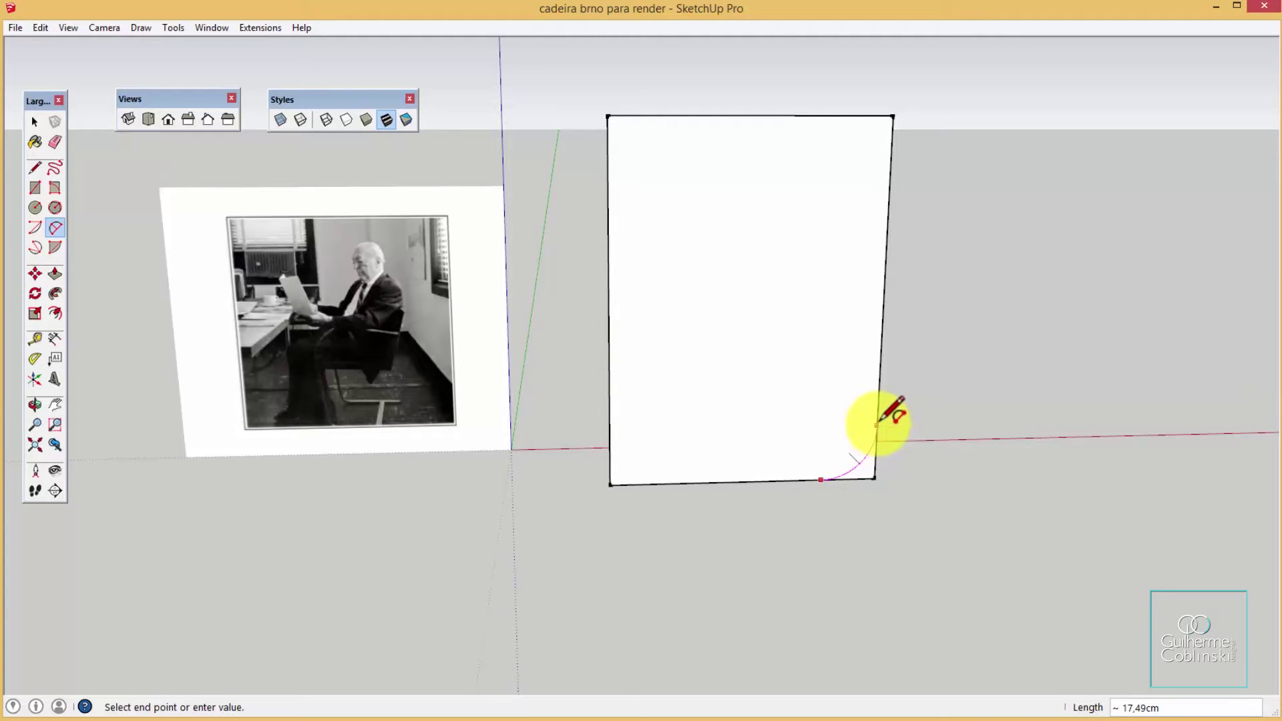
click(877, 425)
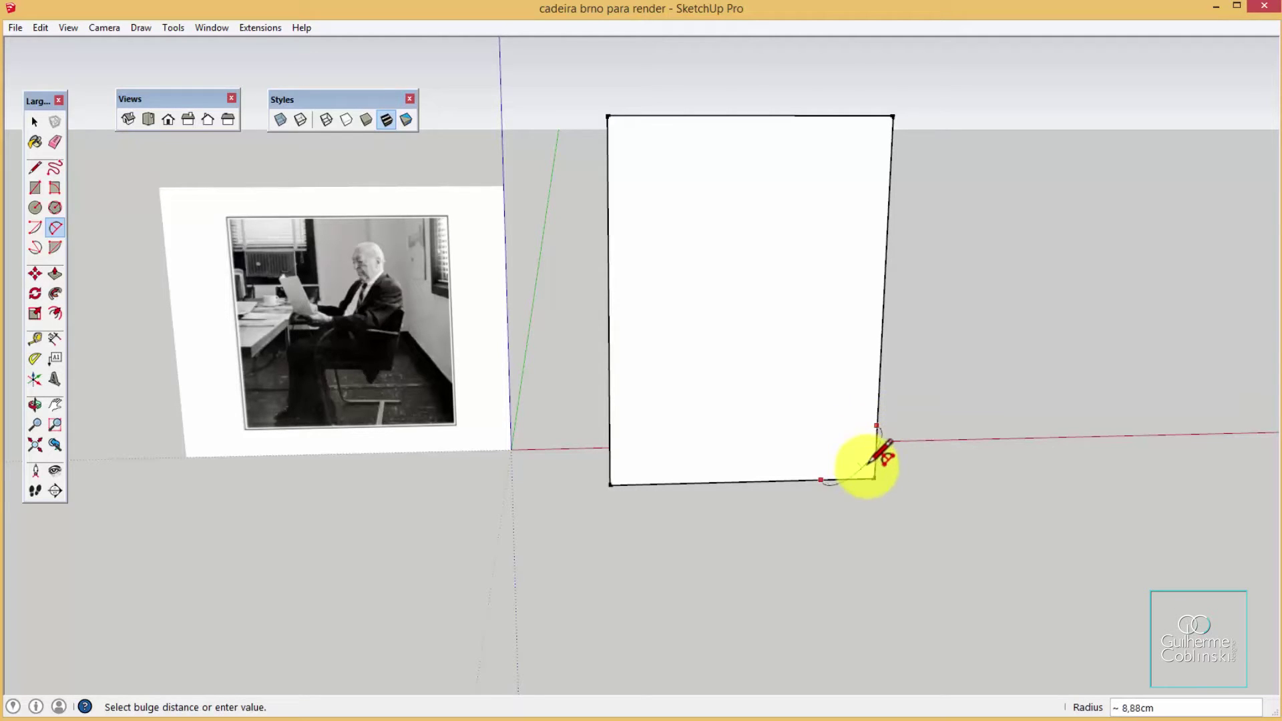
scroll(867, 456, up, 2)
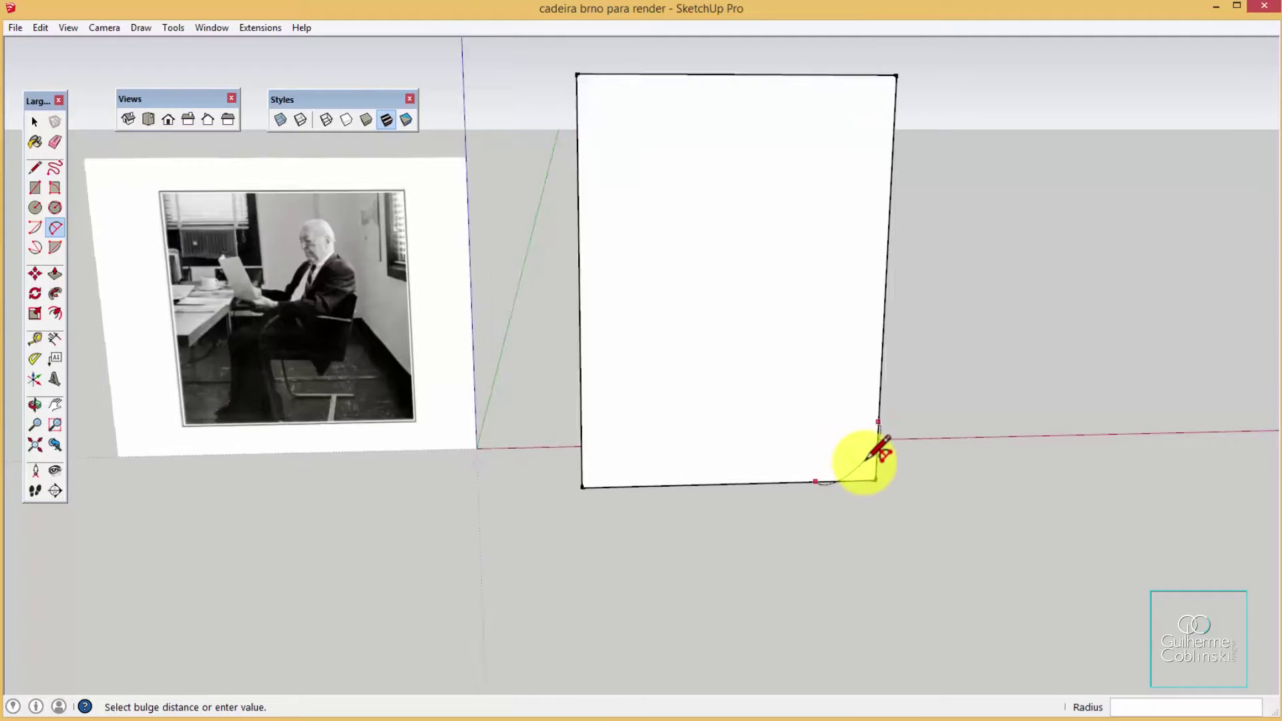
scroll(867, 450, up, 2)
scroll(867, 446, up, 2)
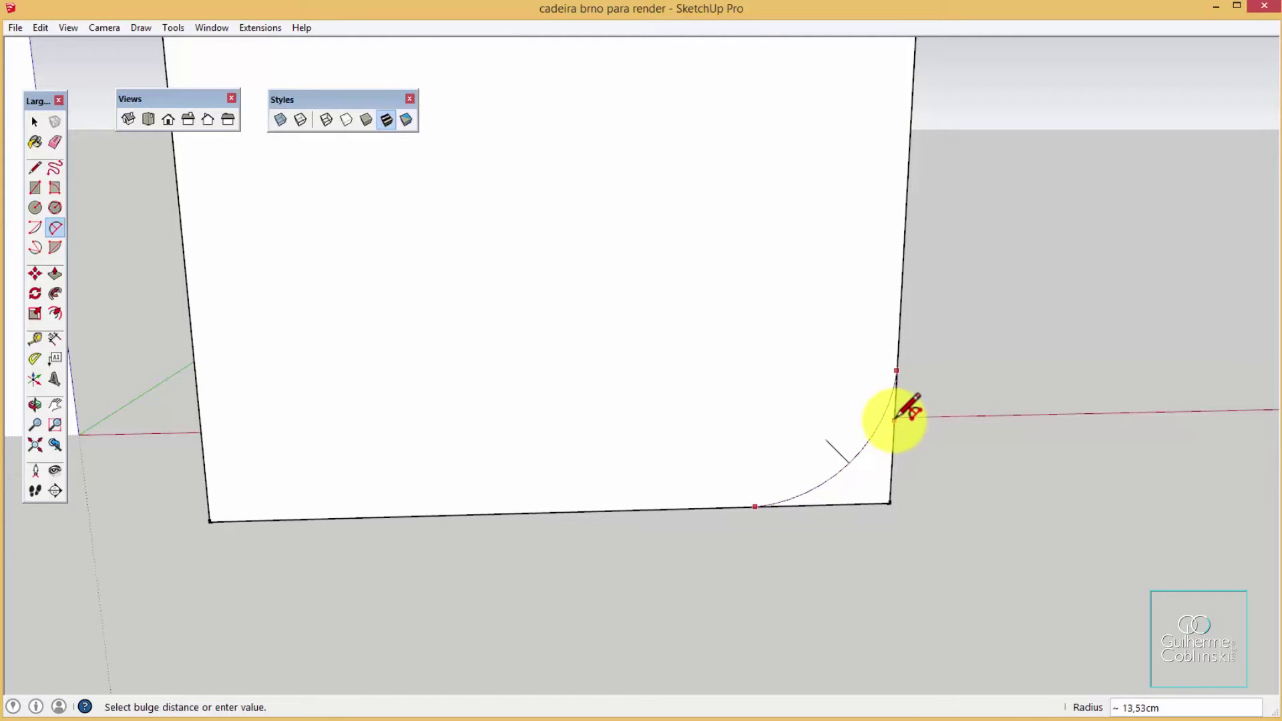
click(875, 448)
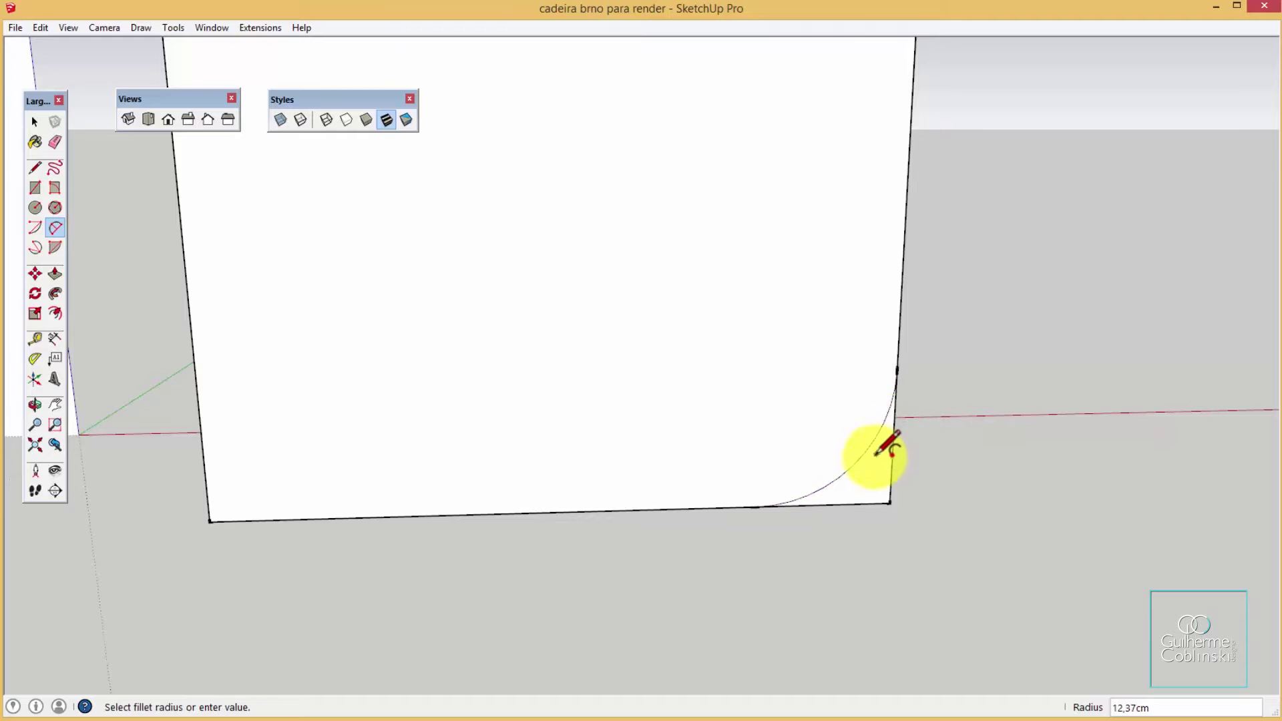
scroll(862, 468, down, 2)
scroll(822, 487, down, 2)
scroll(800, 489, down, 2)
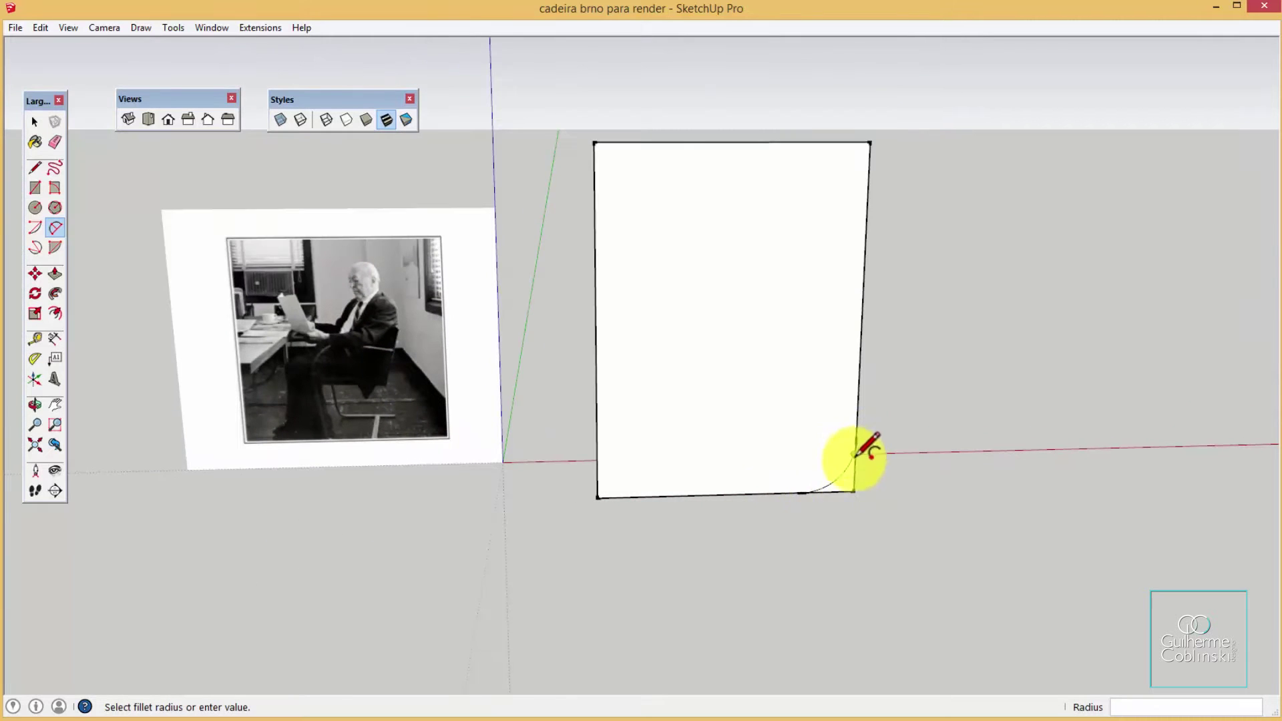
scroll(828, 473, down, 2)
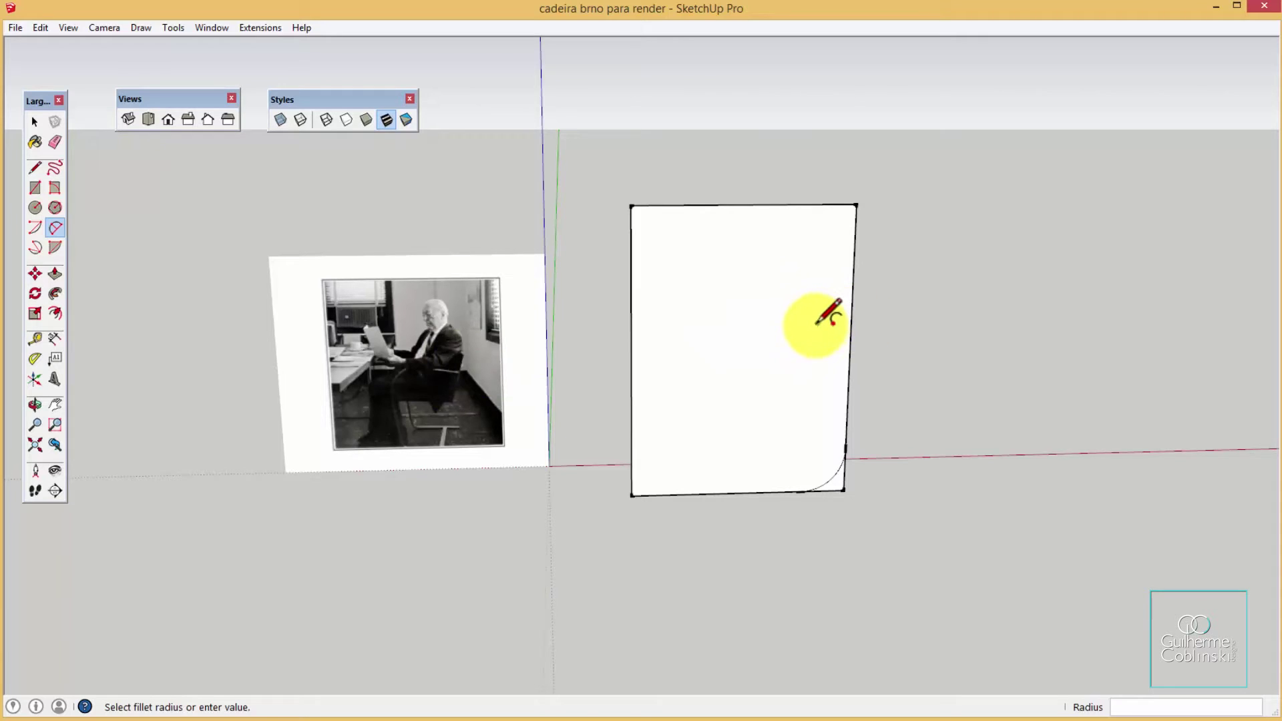
Draw a slightly sloping line across the face from its right edge to its left edge
key(l)
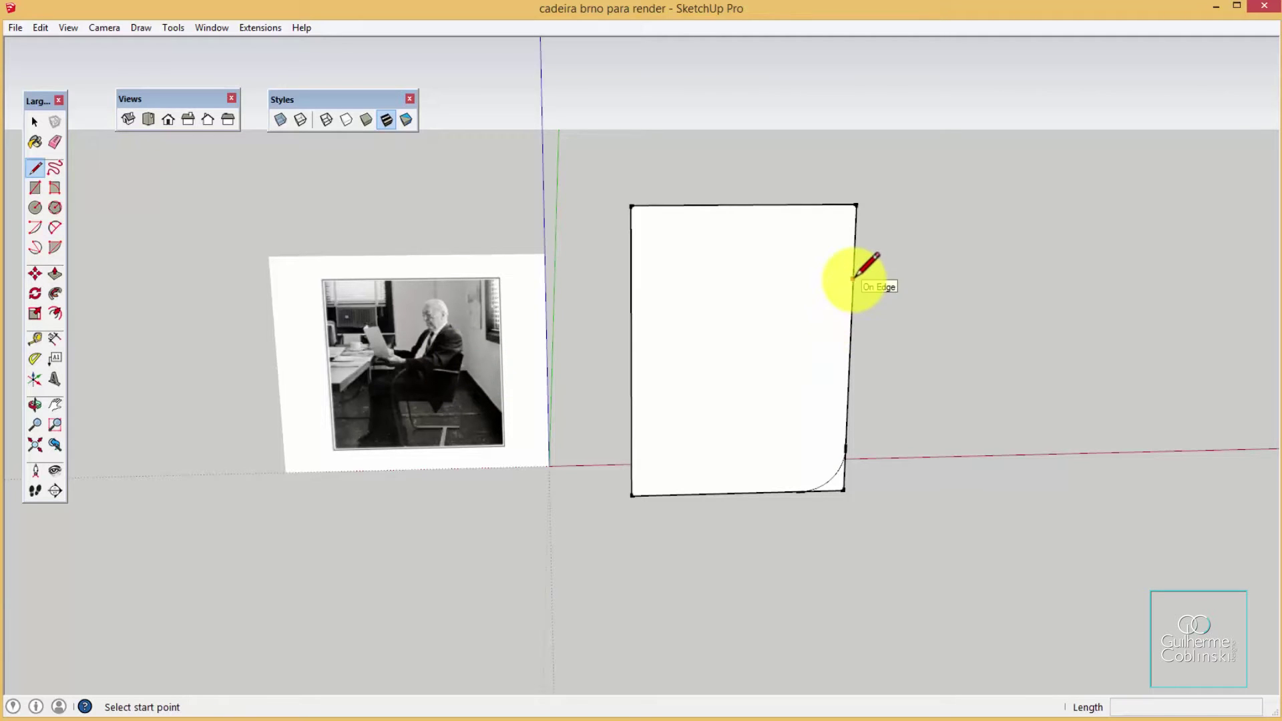
click(853, 279)
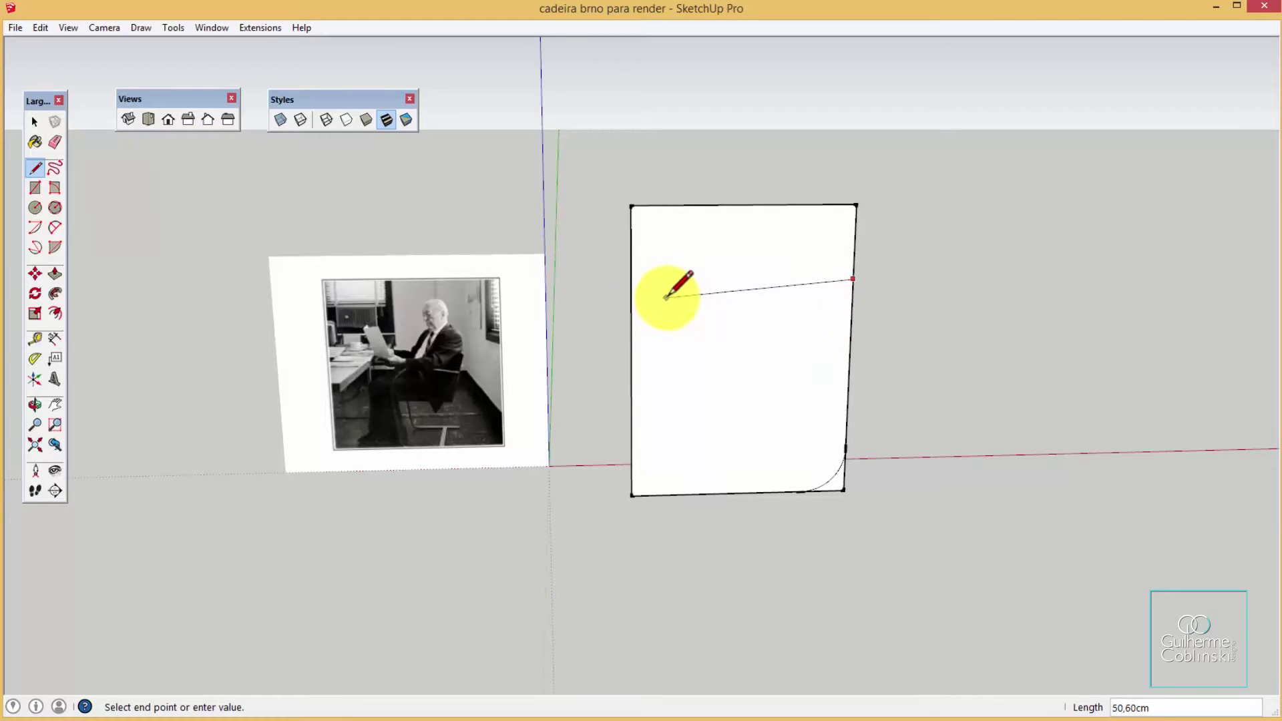
click(631, 308)
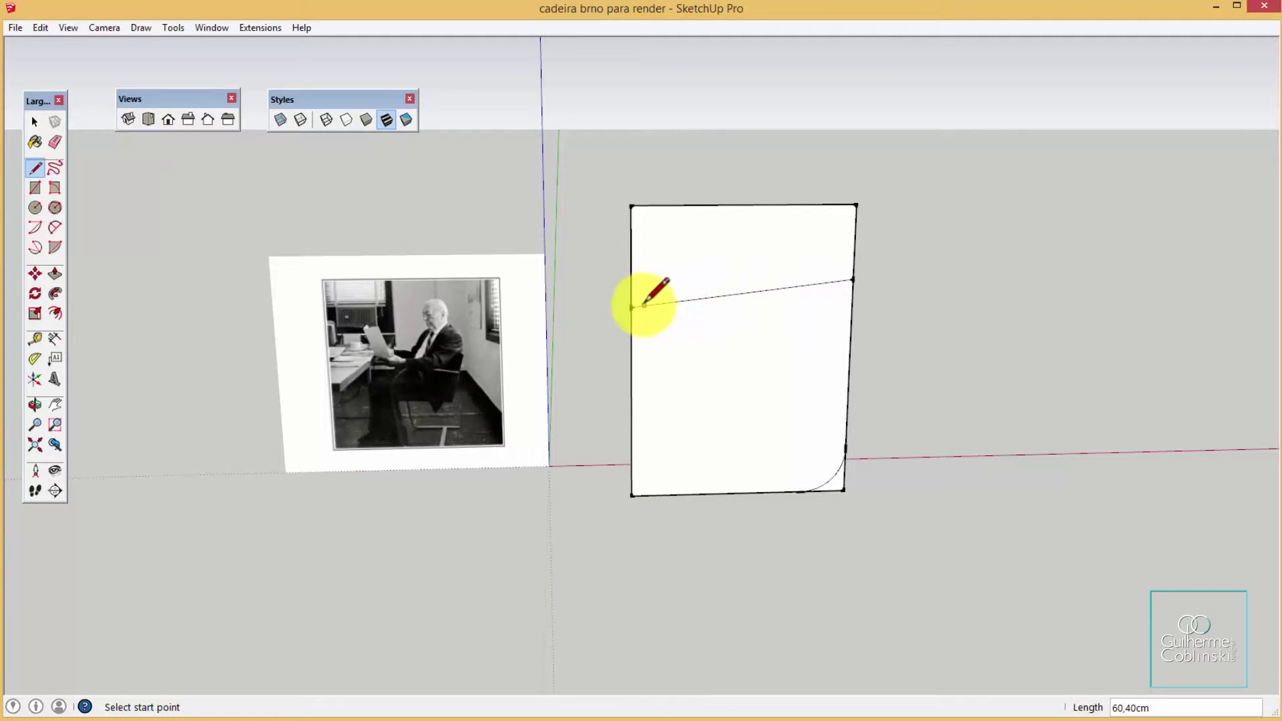
mouse_move(753, 319)
middle_down()
mouse_move(692, 294)
mouse_move(711, 293)
middle_up()
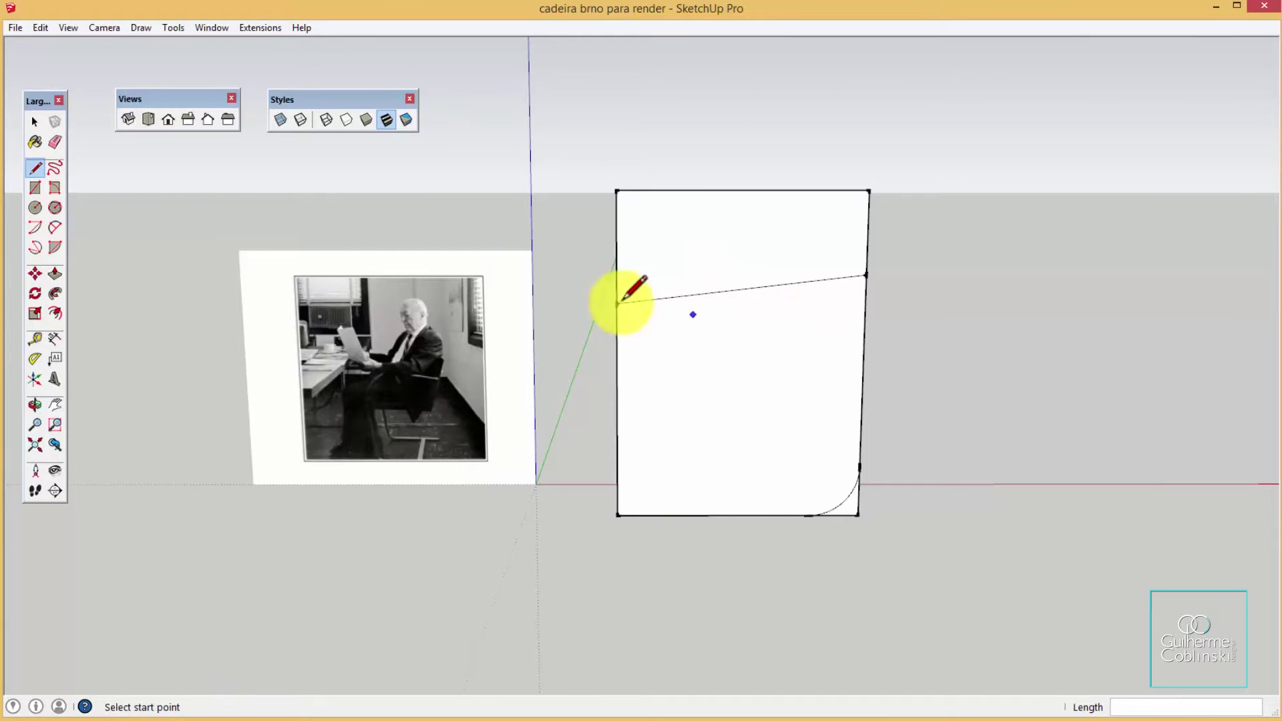
click(53, 228)
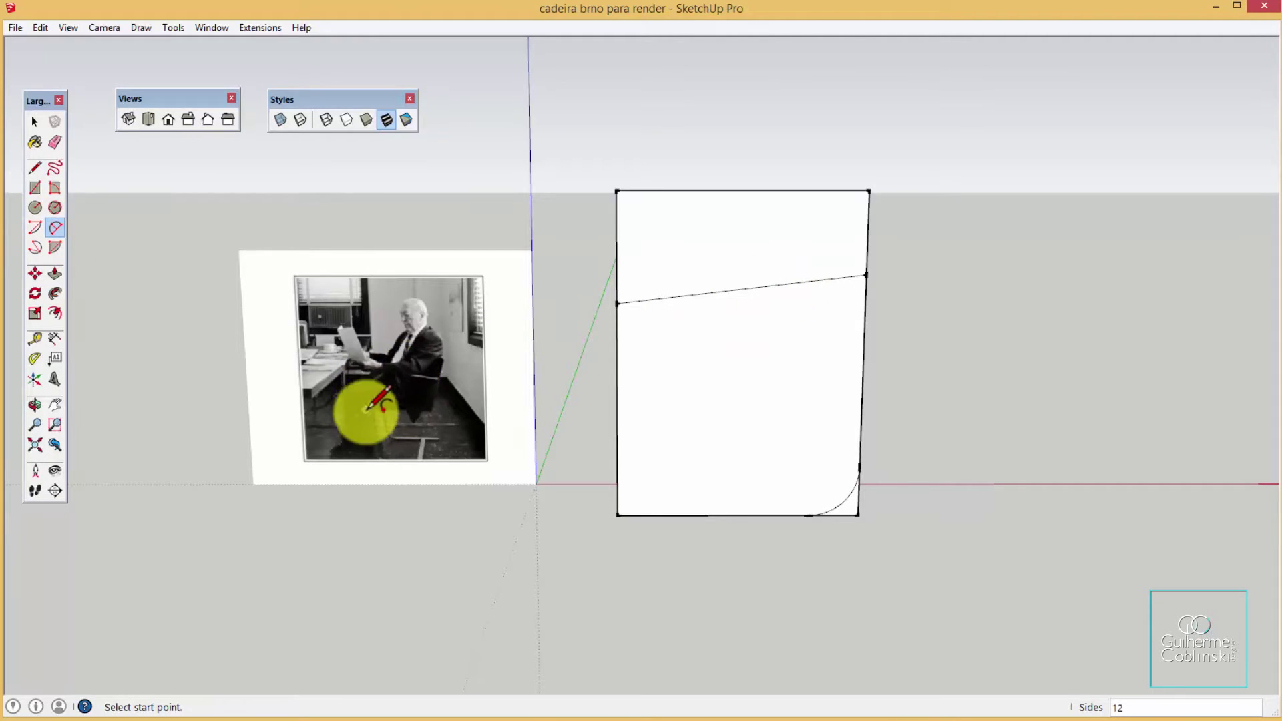
Draw a tangent arc of 19,94 cm radius from the sloping line to the face's right edge
click(773, 285)
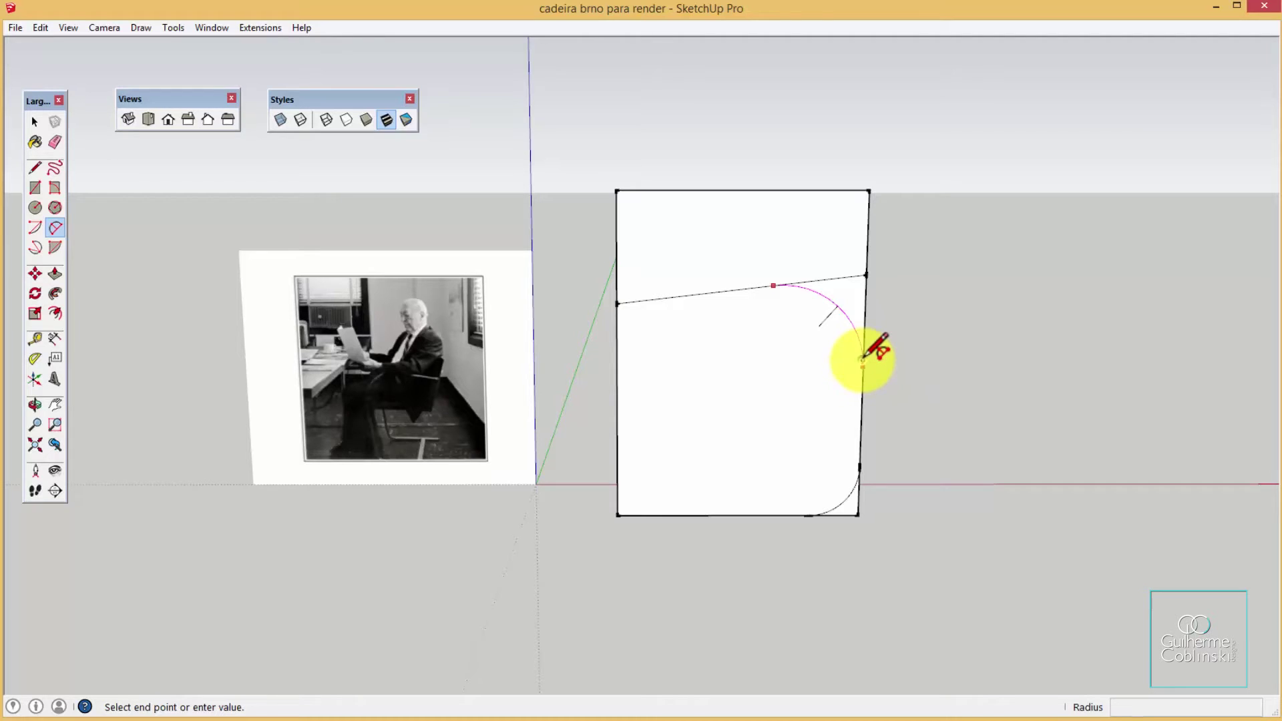
click(863, 366)
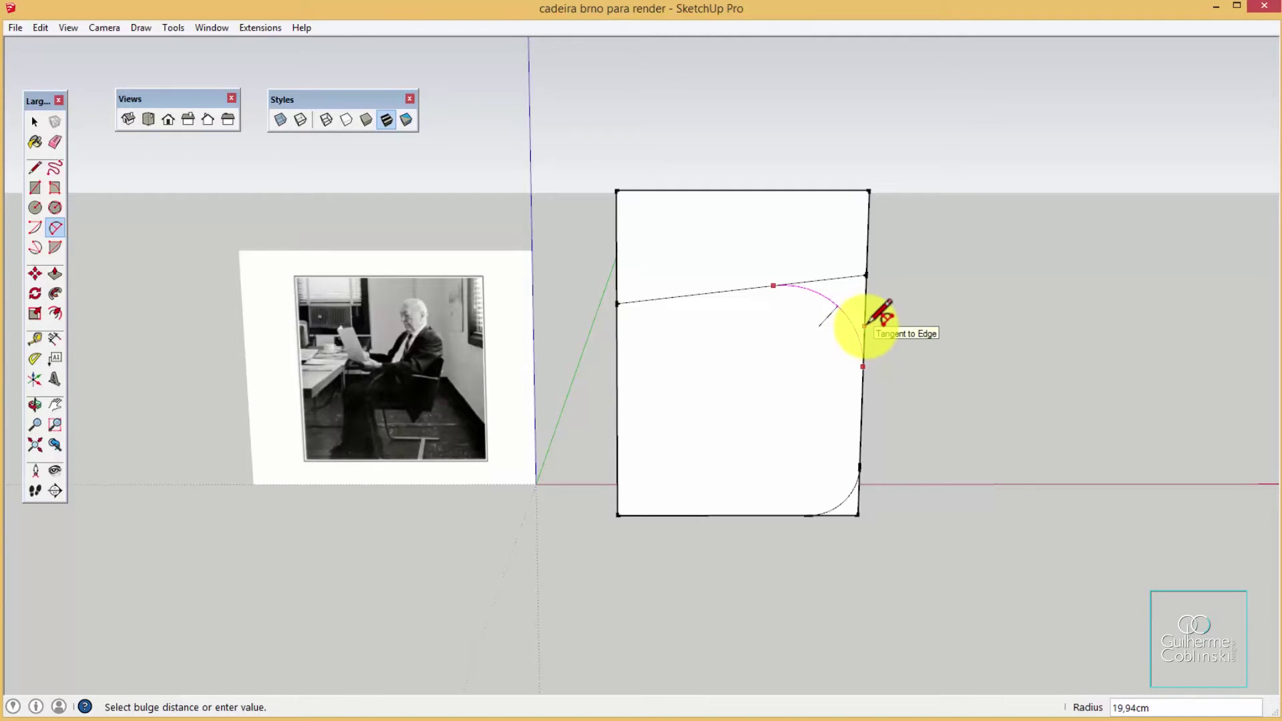
click(866, 326)
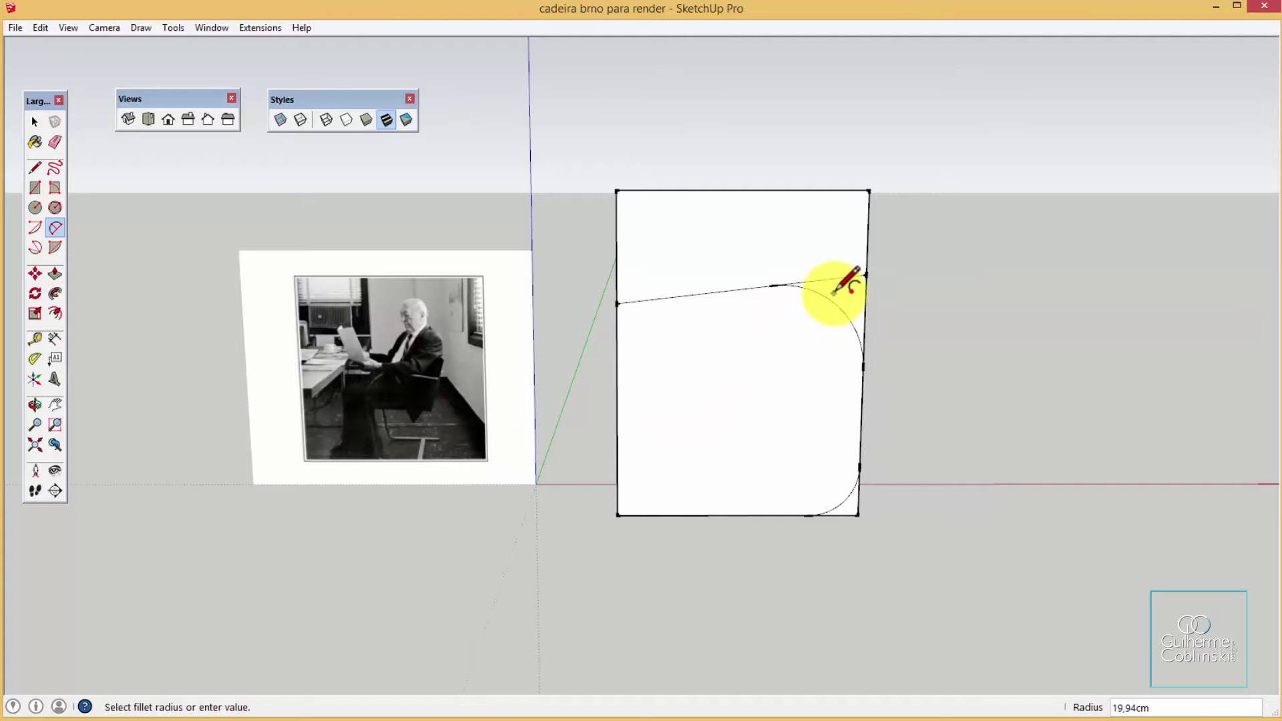
click(857, 291)
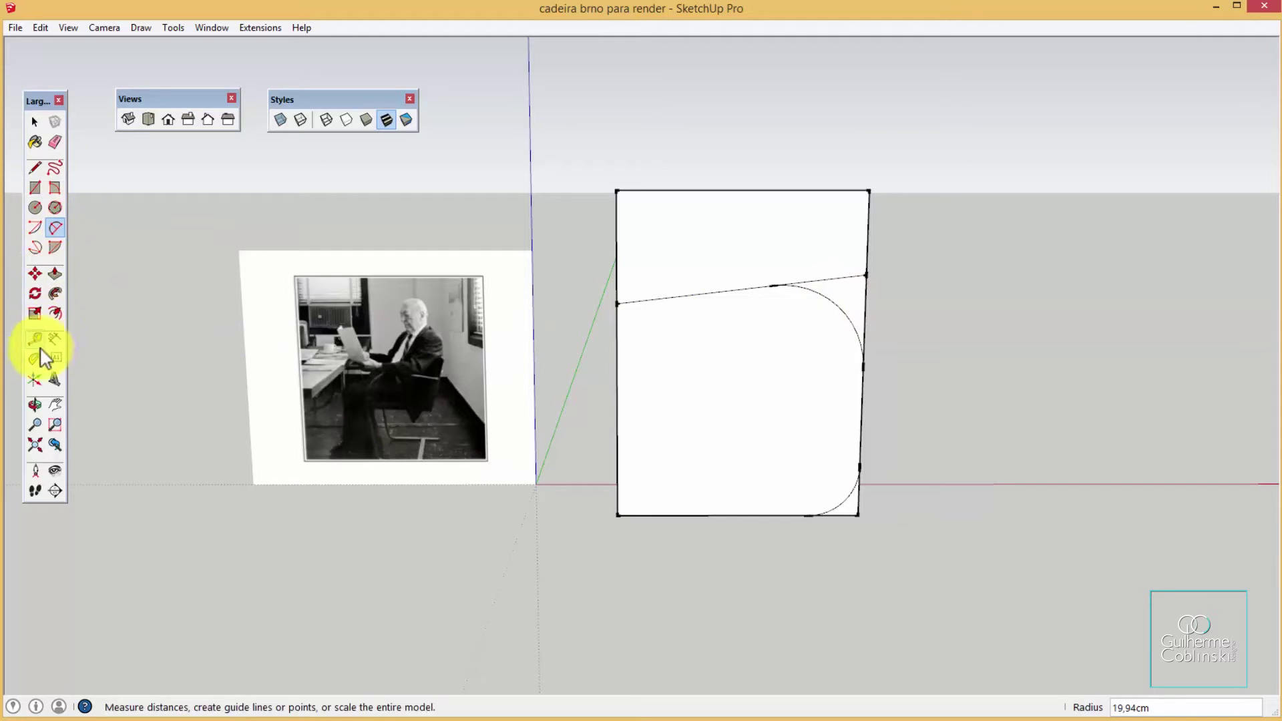
Erase the two leftover straight corner edges behind the fillet arcs
click(55, 142)
click(845, 277)
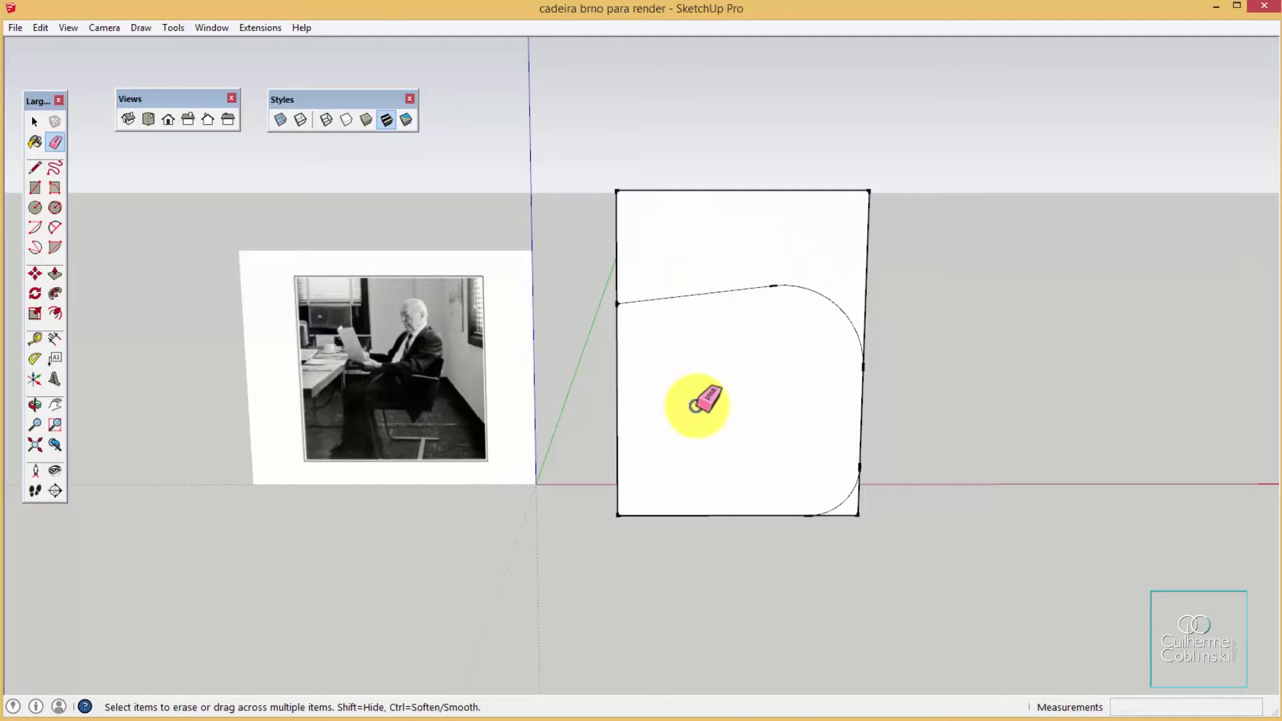
key(f)
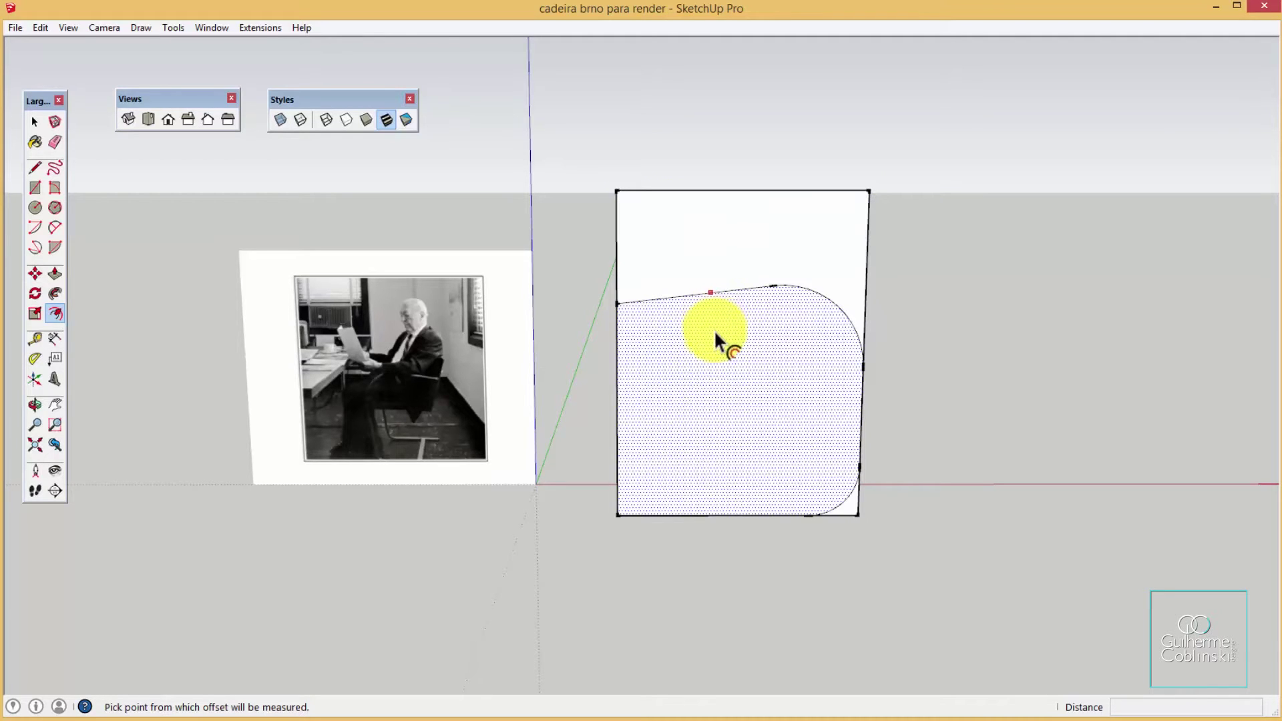
Offset the lower profile face's outline 1,5 cm inward
click(738, 339)
text(1,5)
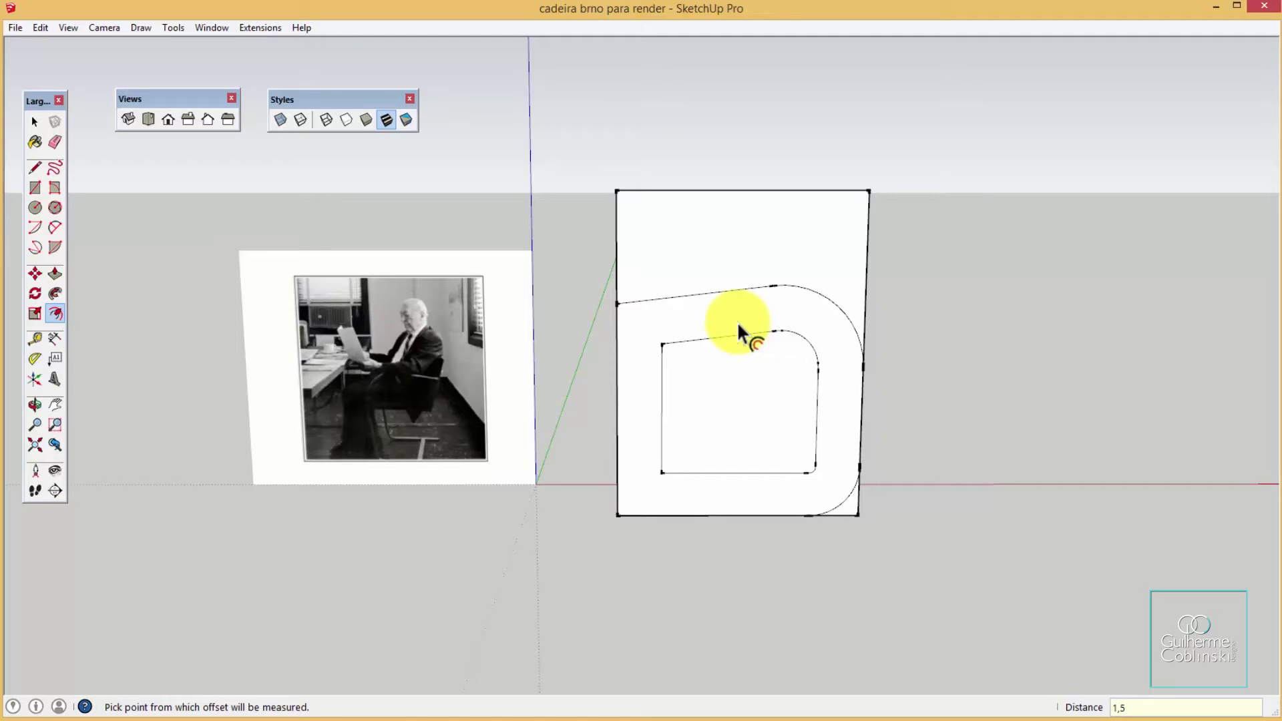
key(Return)
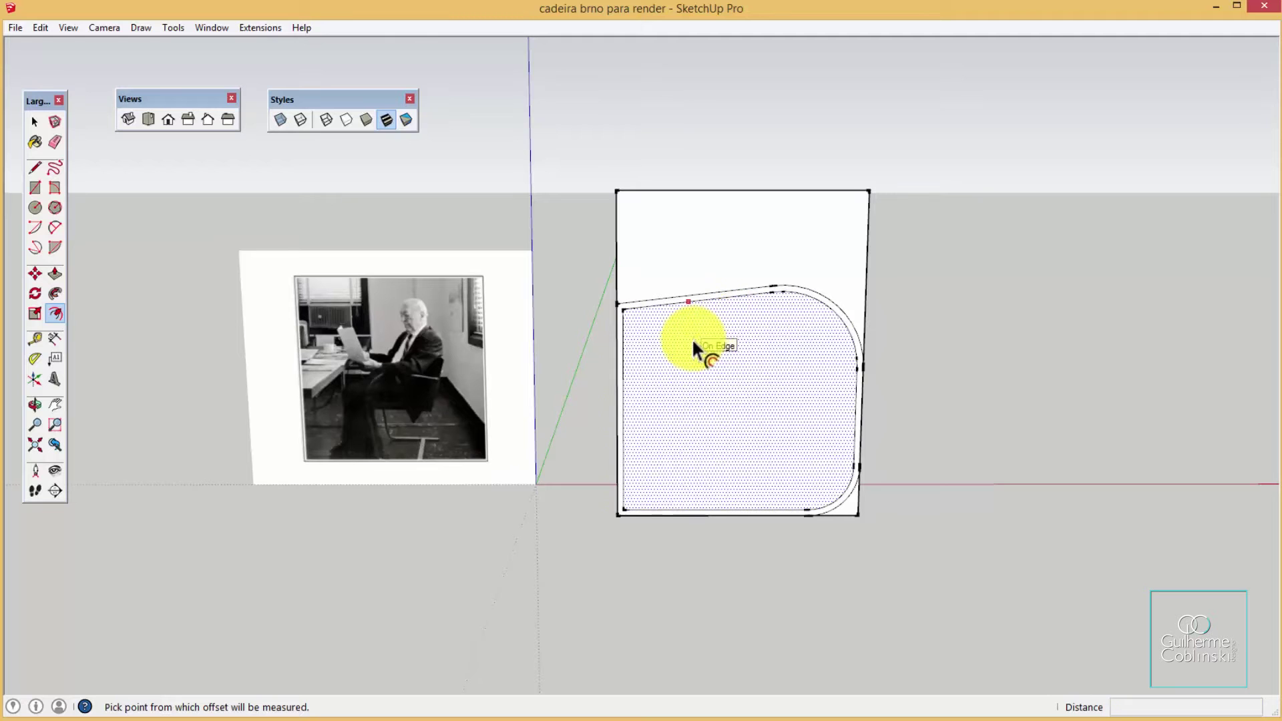
scroll(627, 312, up, 2)
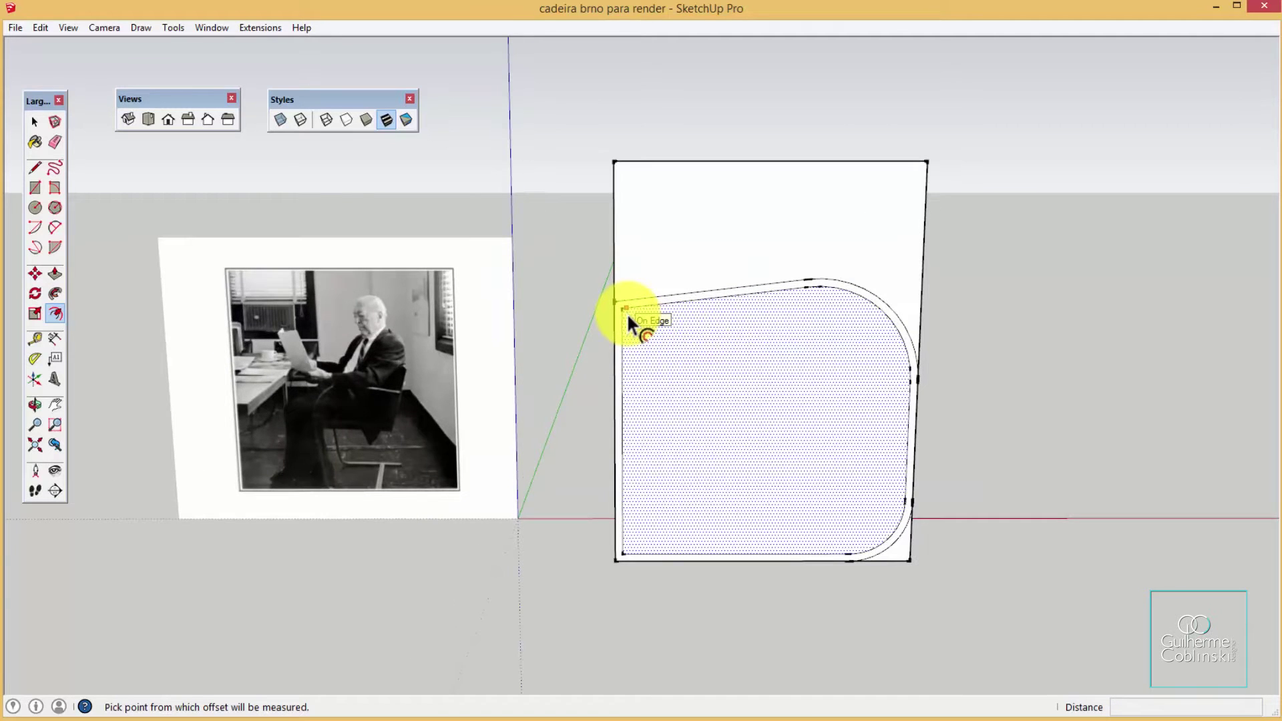
Zoom in and draw a 1,50 cm edge linking the inner outline's top-left corner to the outer profile
key(l)
scroll(634, 318, up, 1)
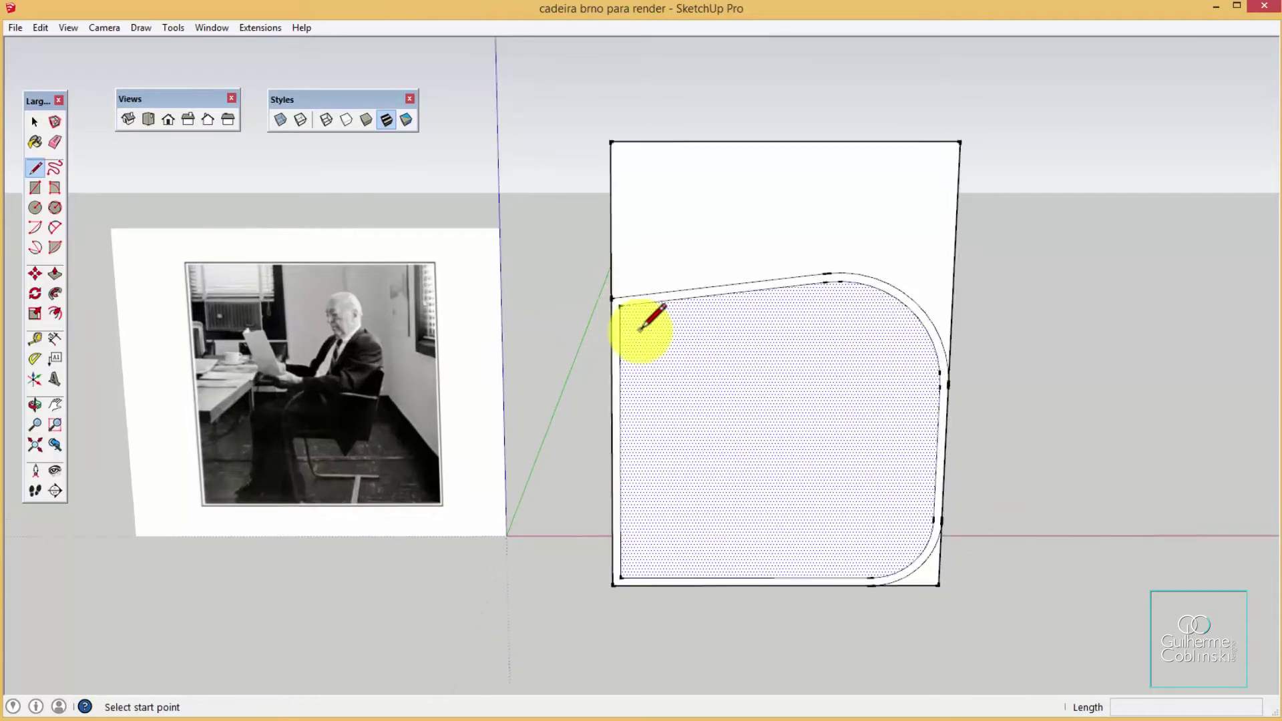
scroll(640, 327, up, 1)
scroll(640, 329, up, 1)
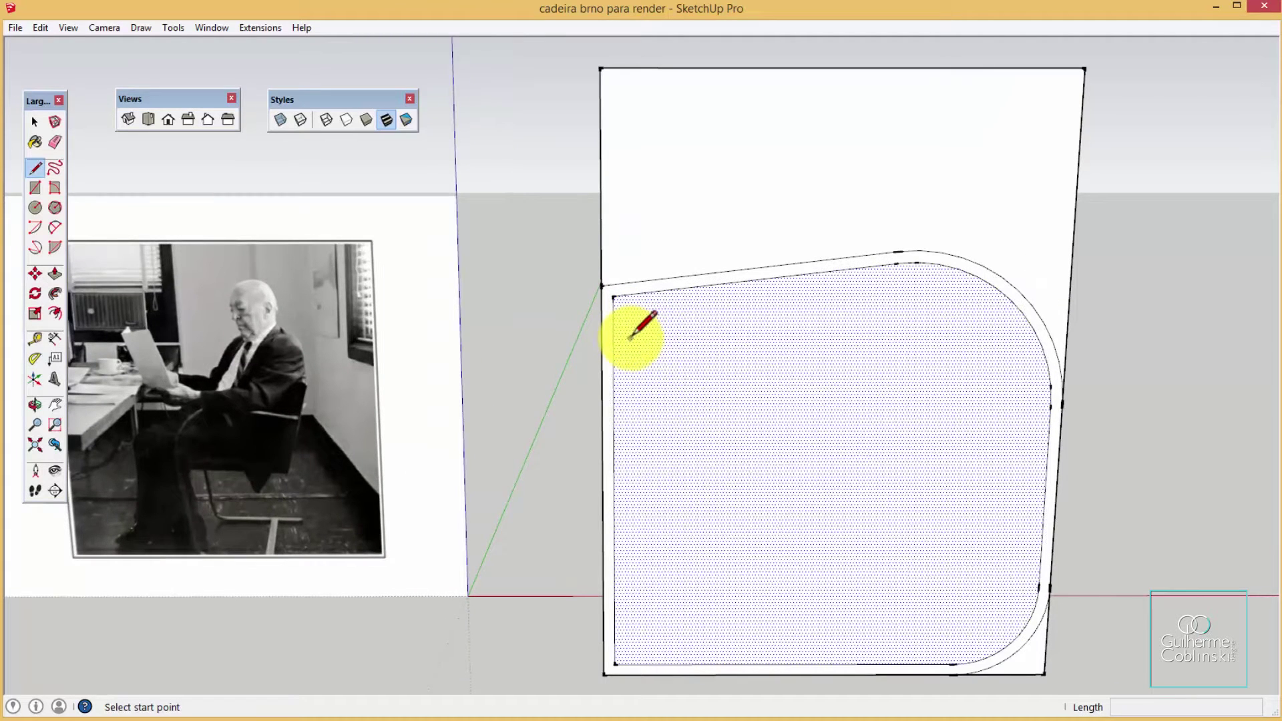
scroll(636, 323, down, 1)
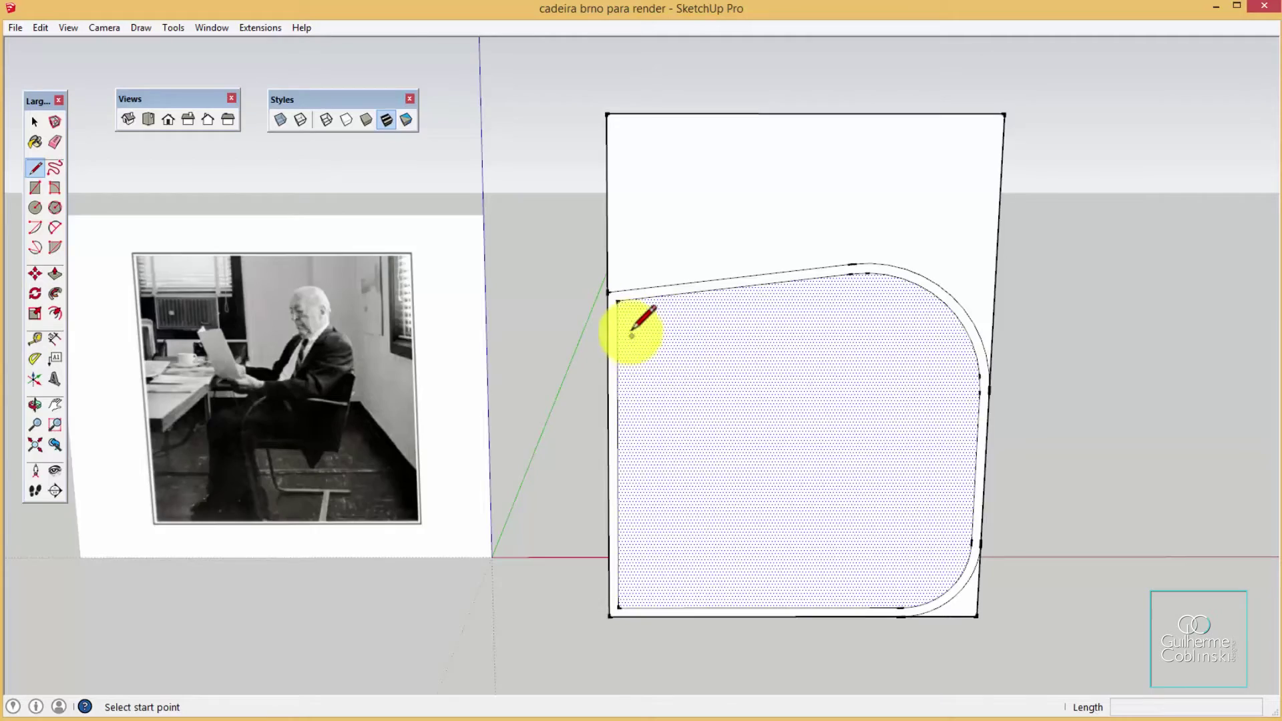
scroll(624, 327, up, 2)
scroll(635, 314, up, 1)
scroll(613, 292, up, 1)
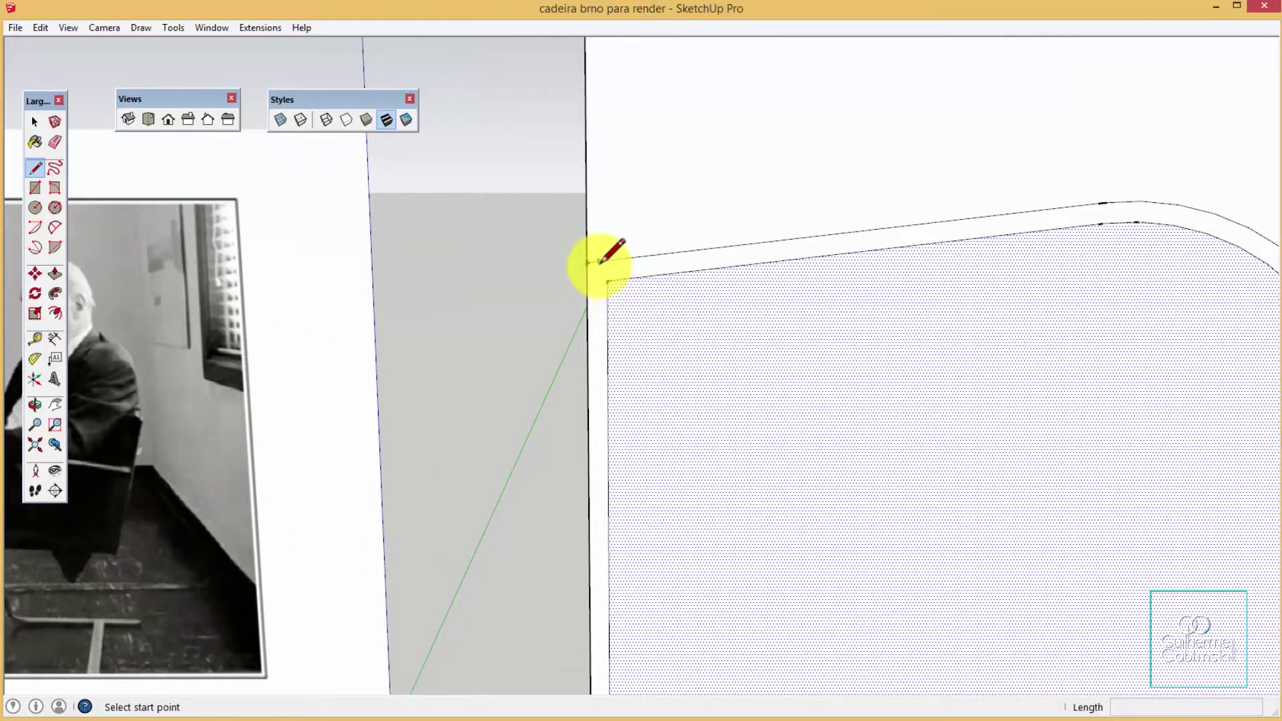
scroll(607, 264, down, 2)
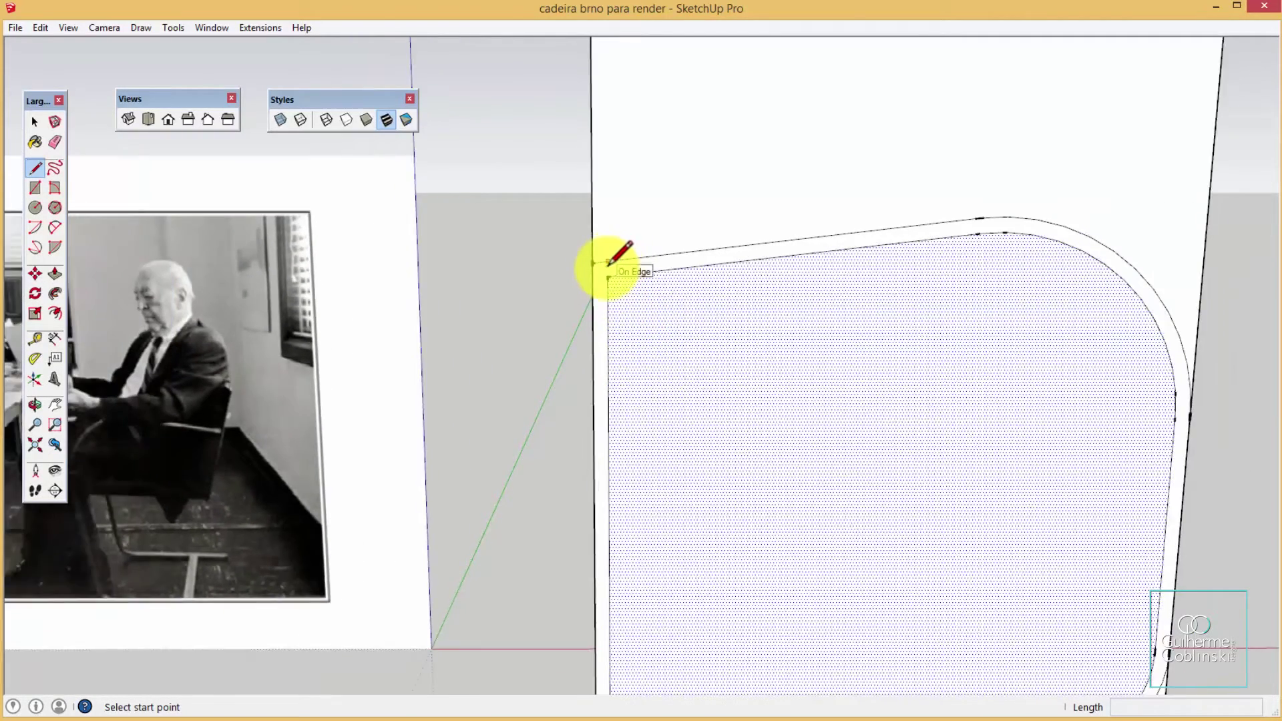
scroll(662, 429, down, 2)
scroll(615, 572, up, 1)
scroll(620, 578, up, 2)
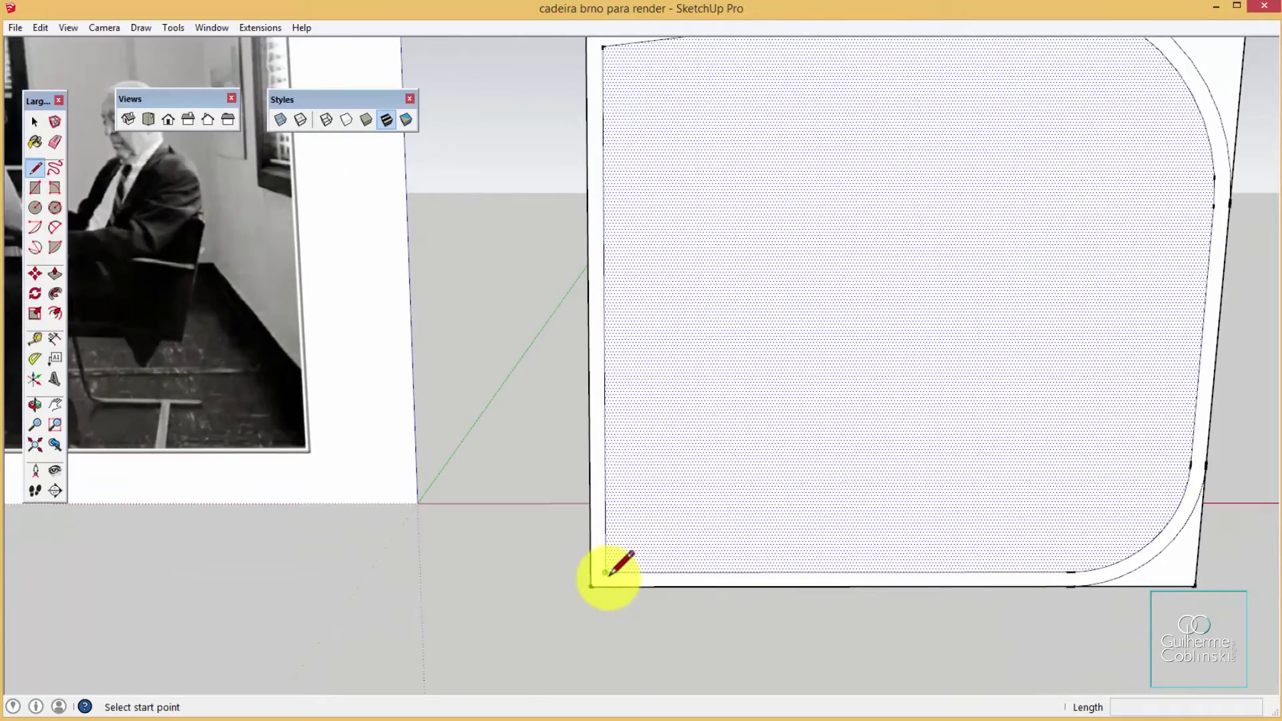
scroll(610, 587, down, 2)
scroll(609, 567, down, 1)
scroll(615, 243, up, 2)
scroll(613, 242, up, 2)
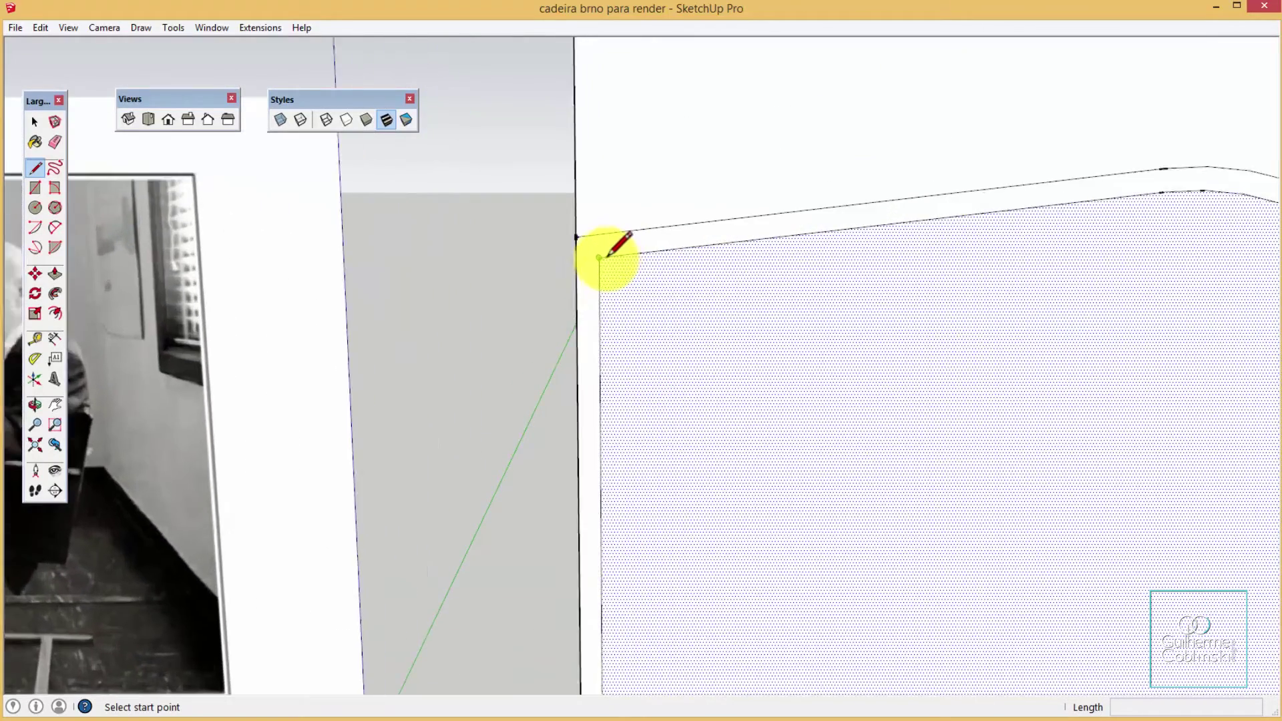
scroll(601, 253, up, 1)
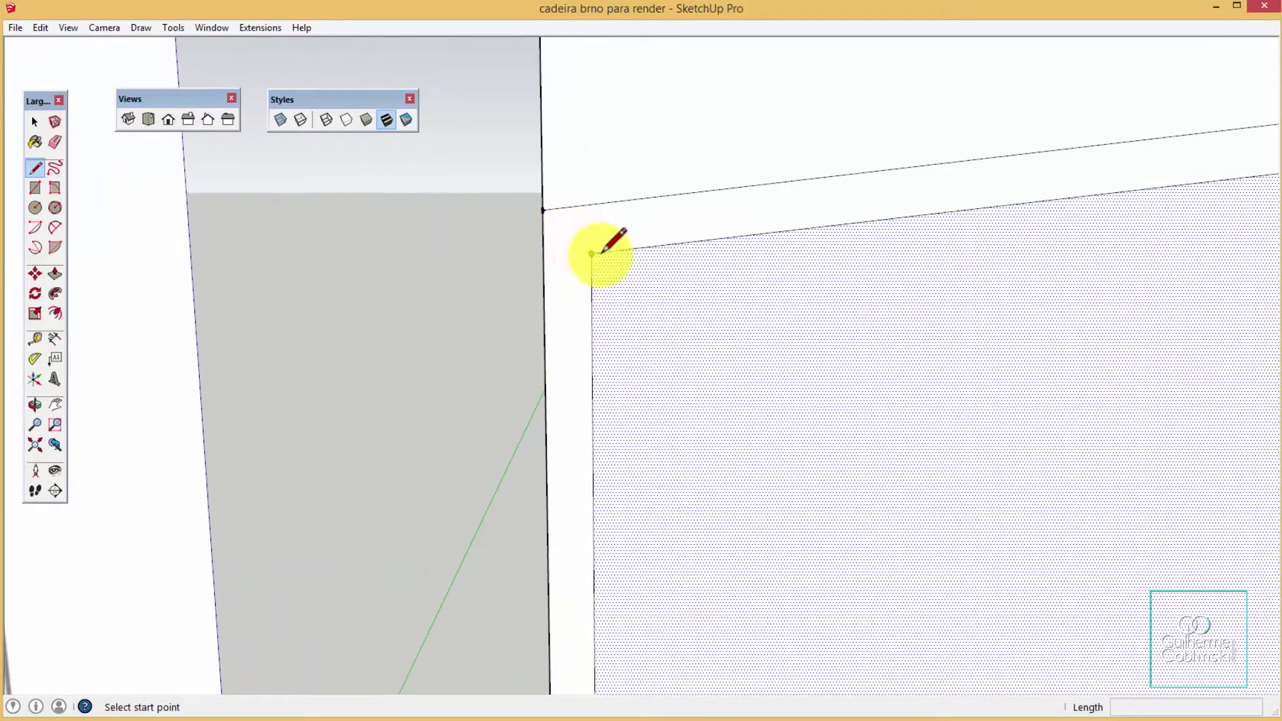
scroll(593, 253, up, 1)
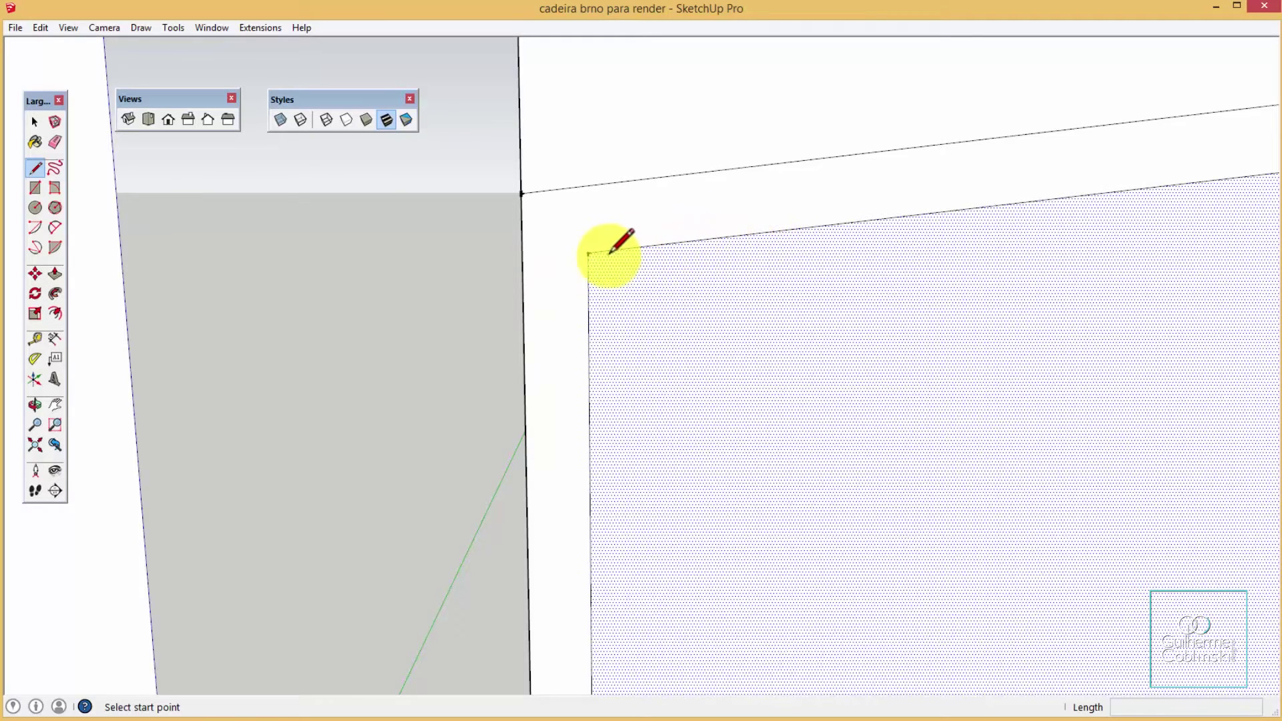
click(589, 252)
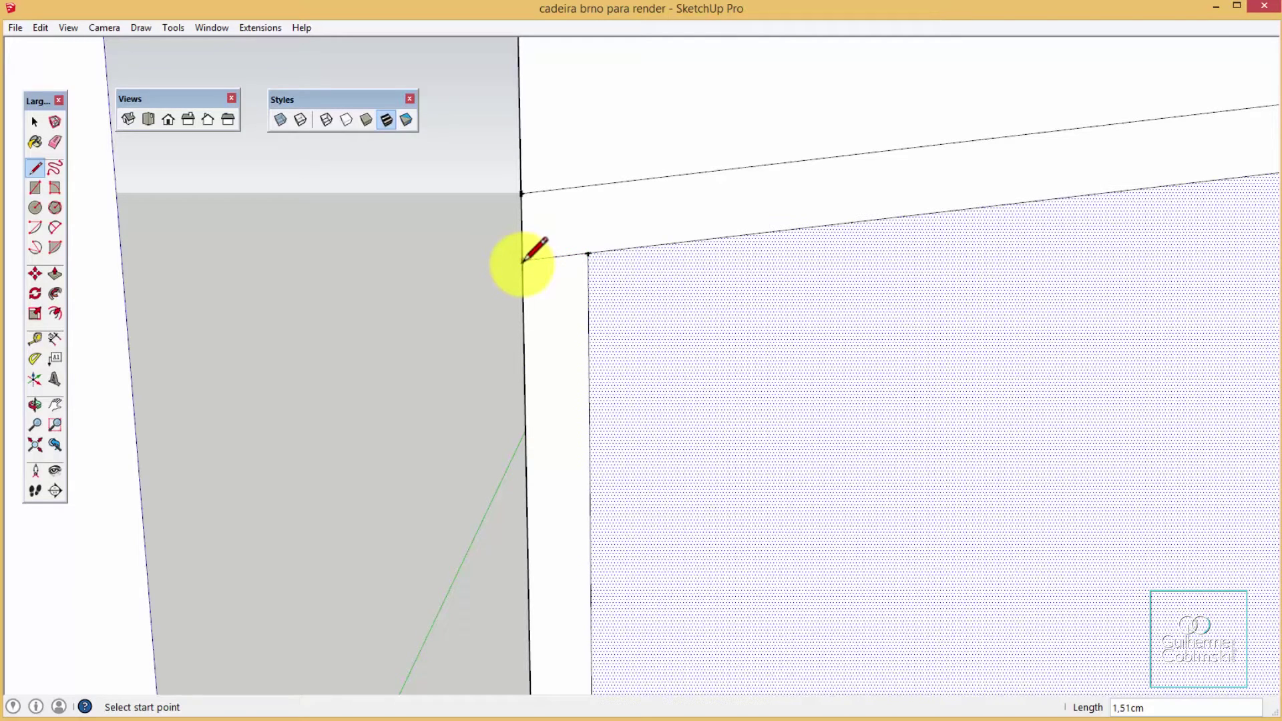
Add the matching 1,50 cm edge at the rectangle's bottom-left corner and zoom out to check the profile
scroll(524, 263, down, 1)
scroll(532, 259, down, 1)
scroll(537, 261, down, 2)
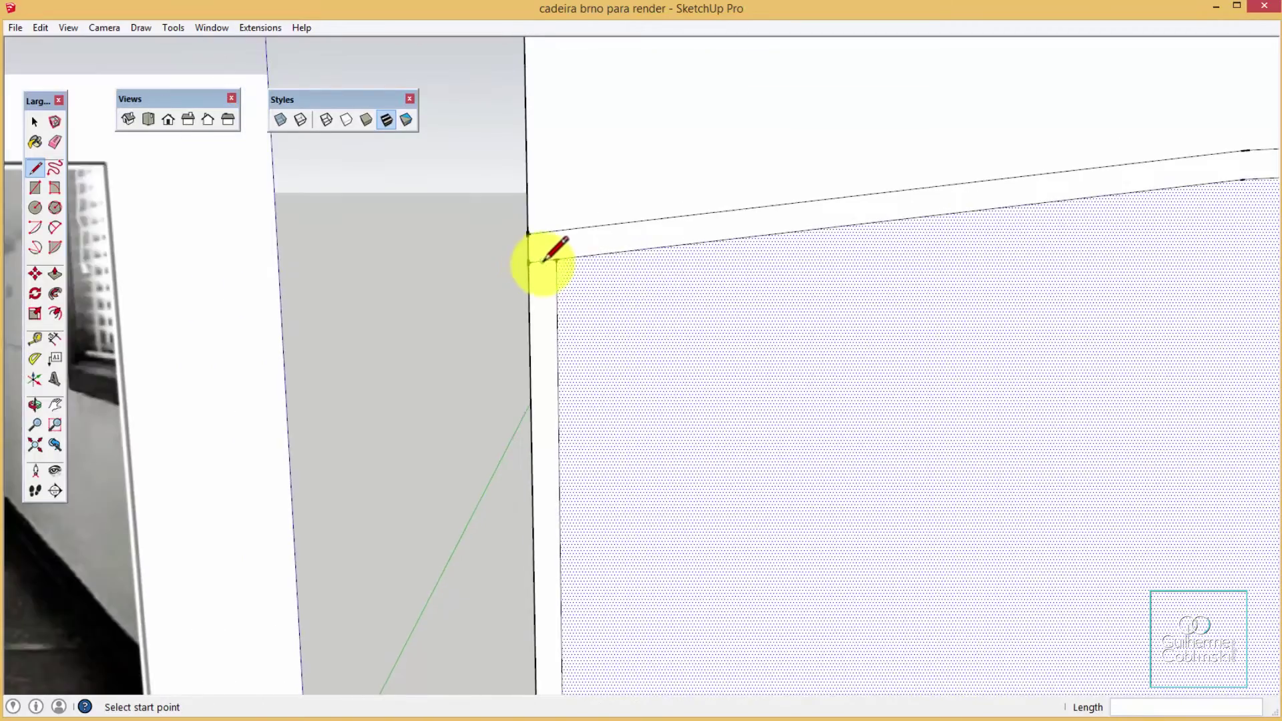
scroll(542, 257, down, 3)
scroll(553, 252, down, 1)
scroll(559, 586, up, 1)
scroll(560, 575, up, 2)
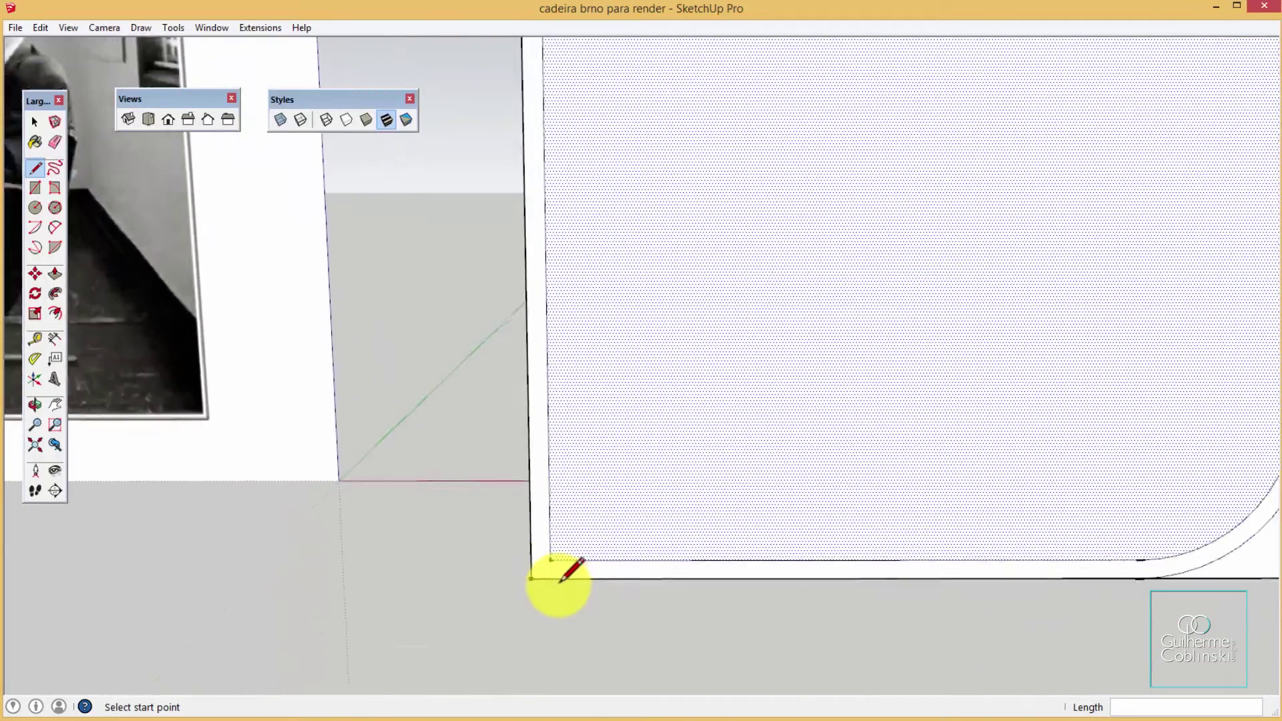
scroll(559, 579, up, 1)
scroll(552, 568, up, 1)
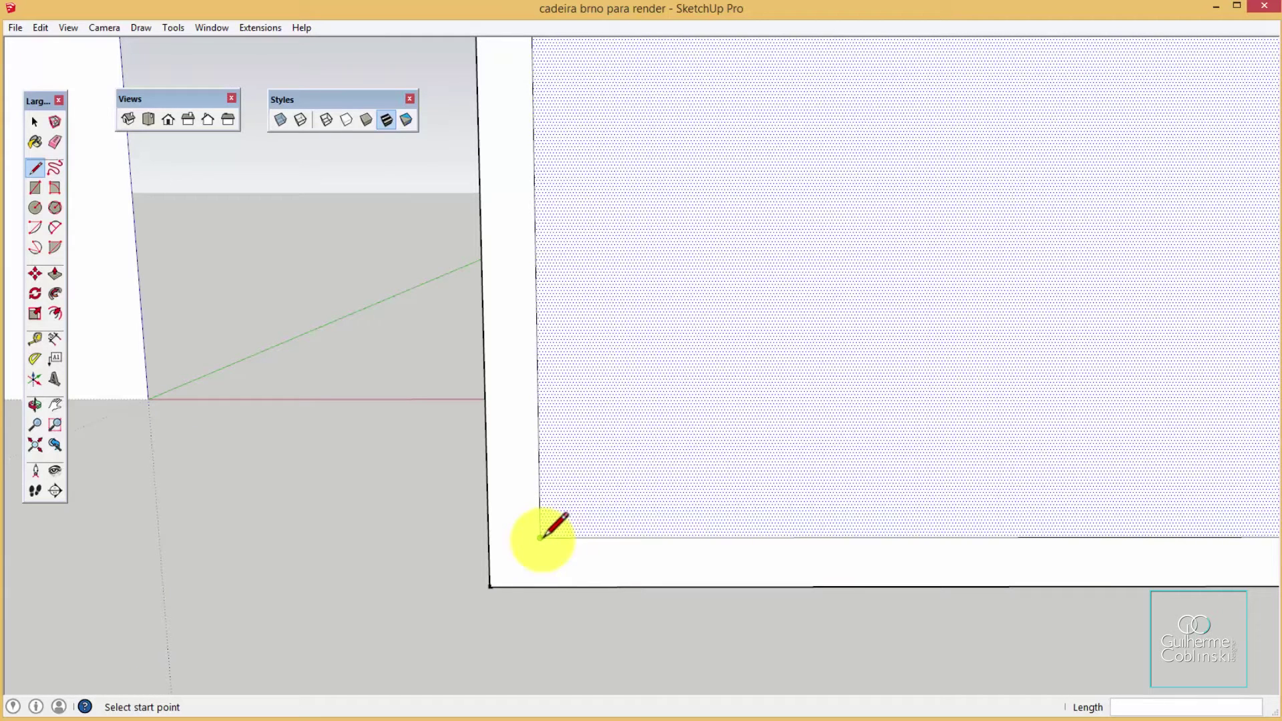
click(542, 537)
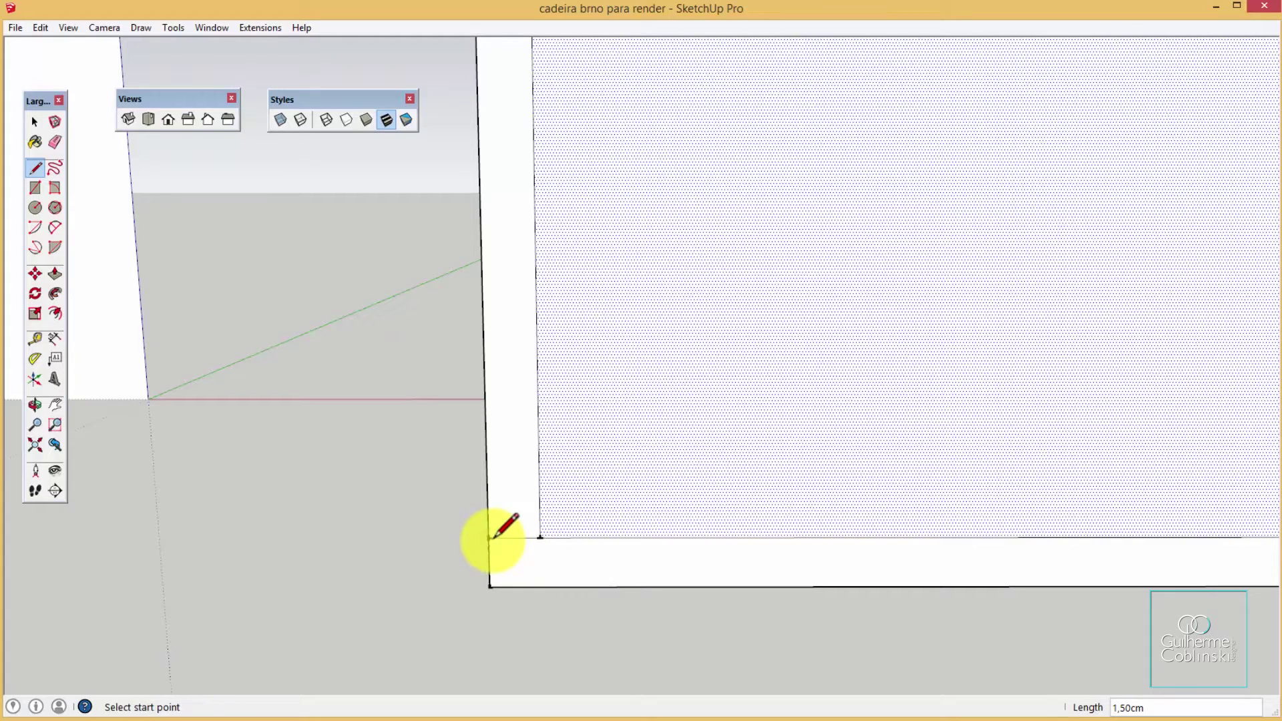
scroll(492, 538, down, 1)
scroll(492, 539, down, 1)
scroll(492, 538, down, 1)
scroll(493, 538, down, 2)
scroll(492, 536, down, 2)
scroll(484, 201, up, 2)
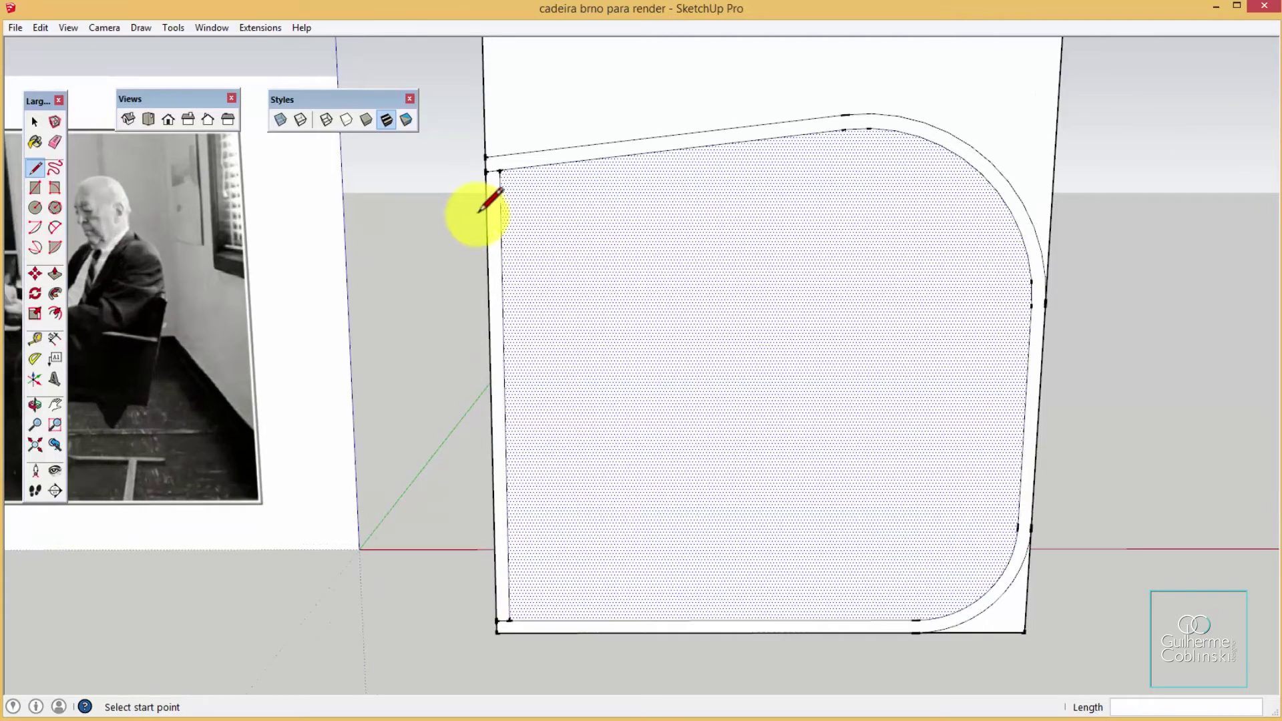
key(e)
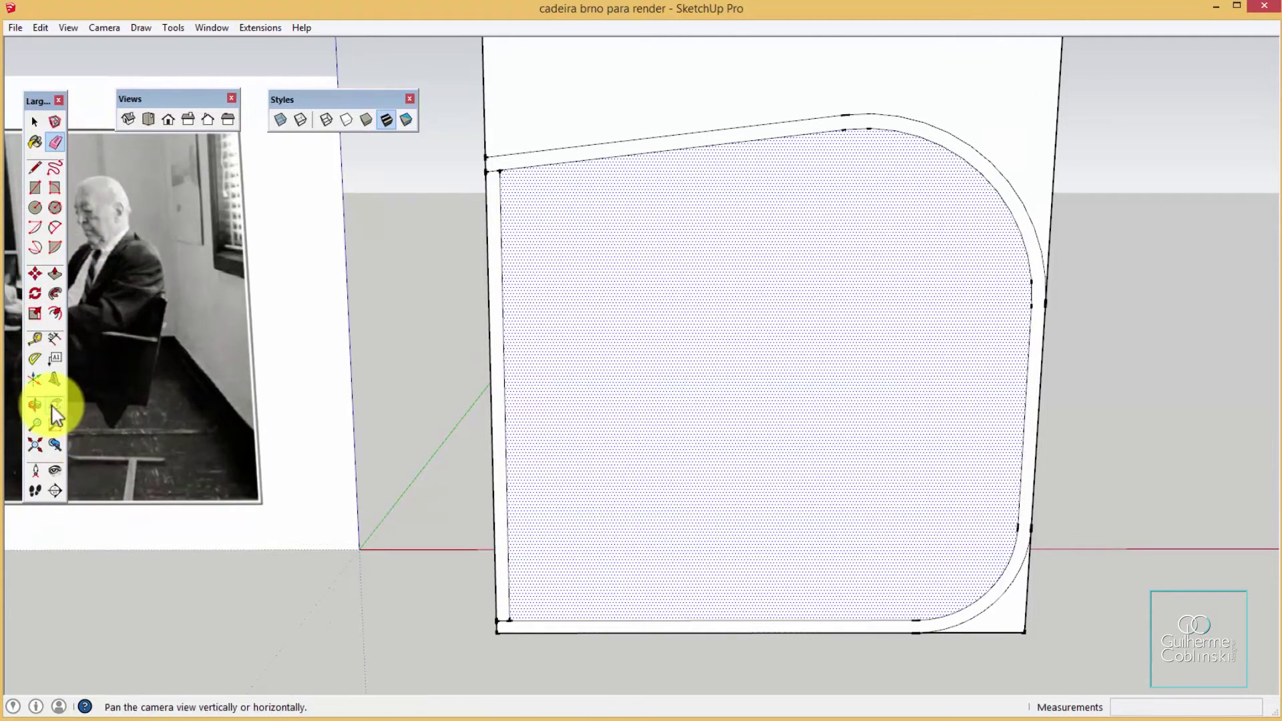
Erase the outer rectangle edges, inner and upper faces, and corner leftovers, keeping the C-shaped tube band
click(56, 140)
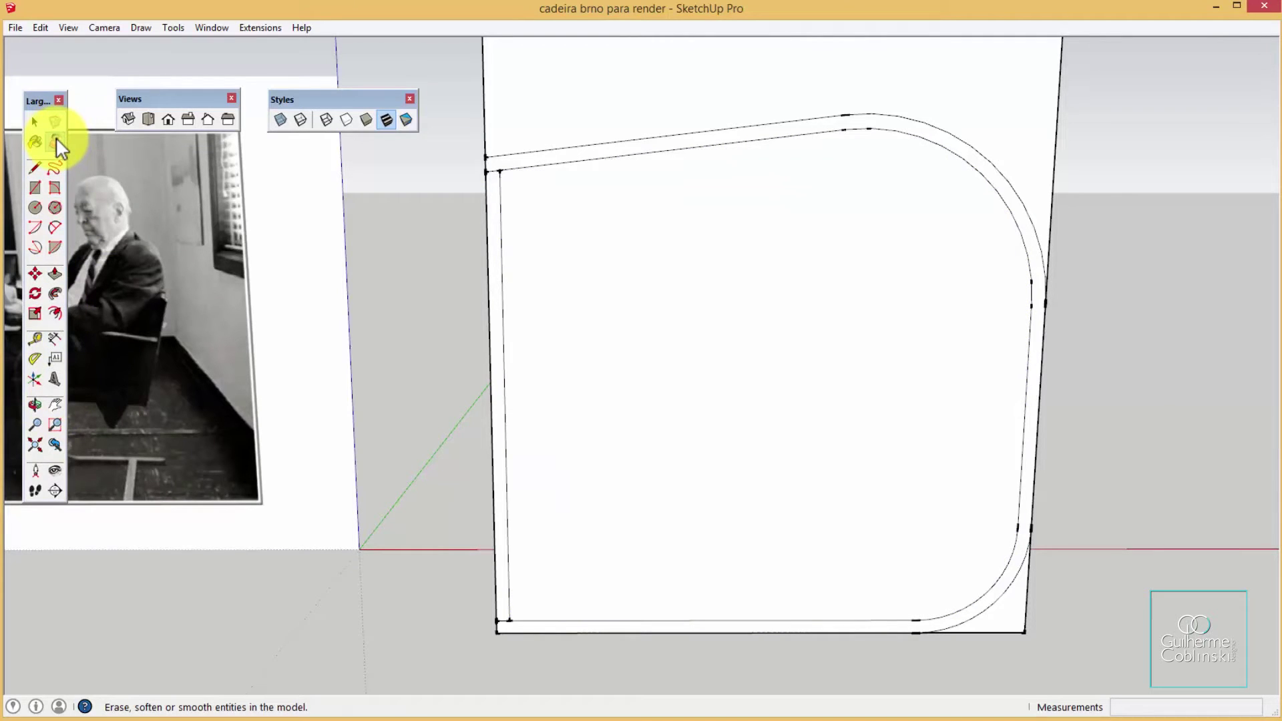
click(500, 202)
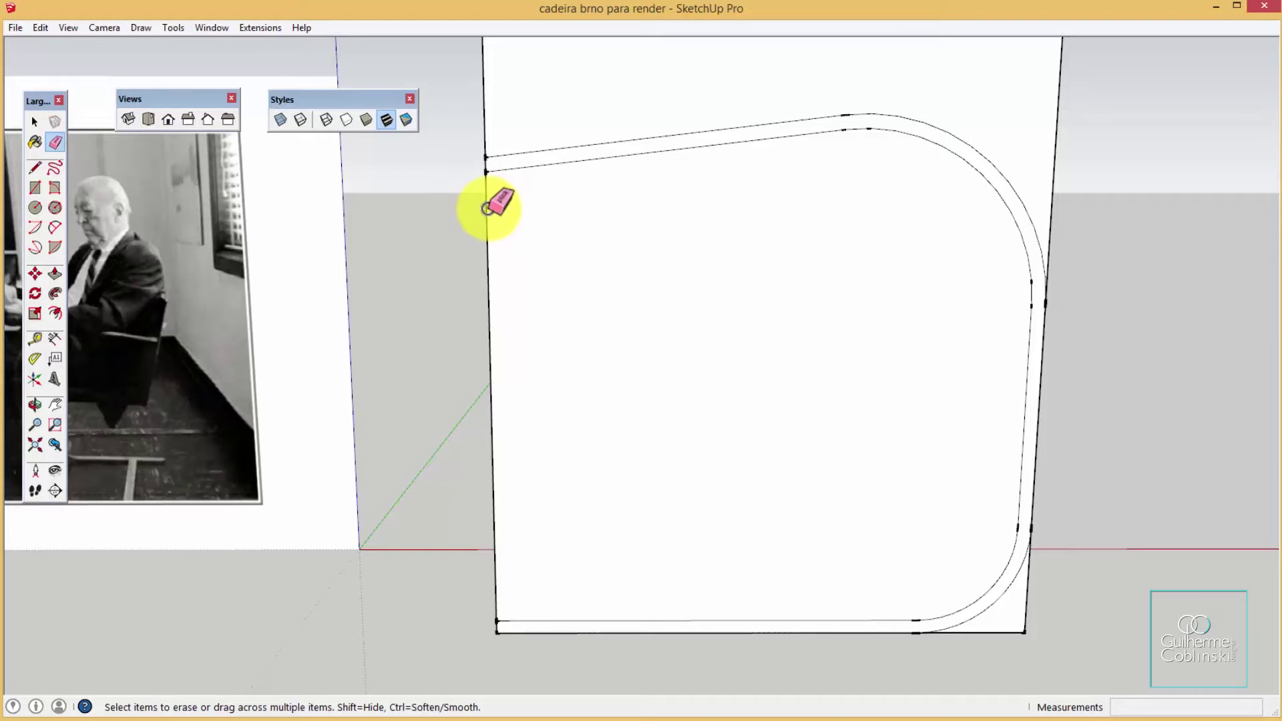
click(487, 208)
scroll(544, 374, down, 3)
scroll(596, 415, down, 2)
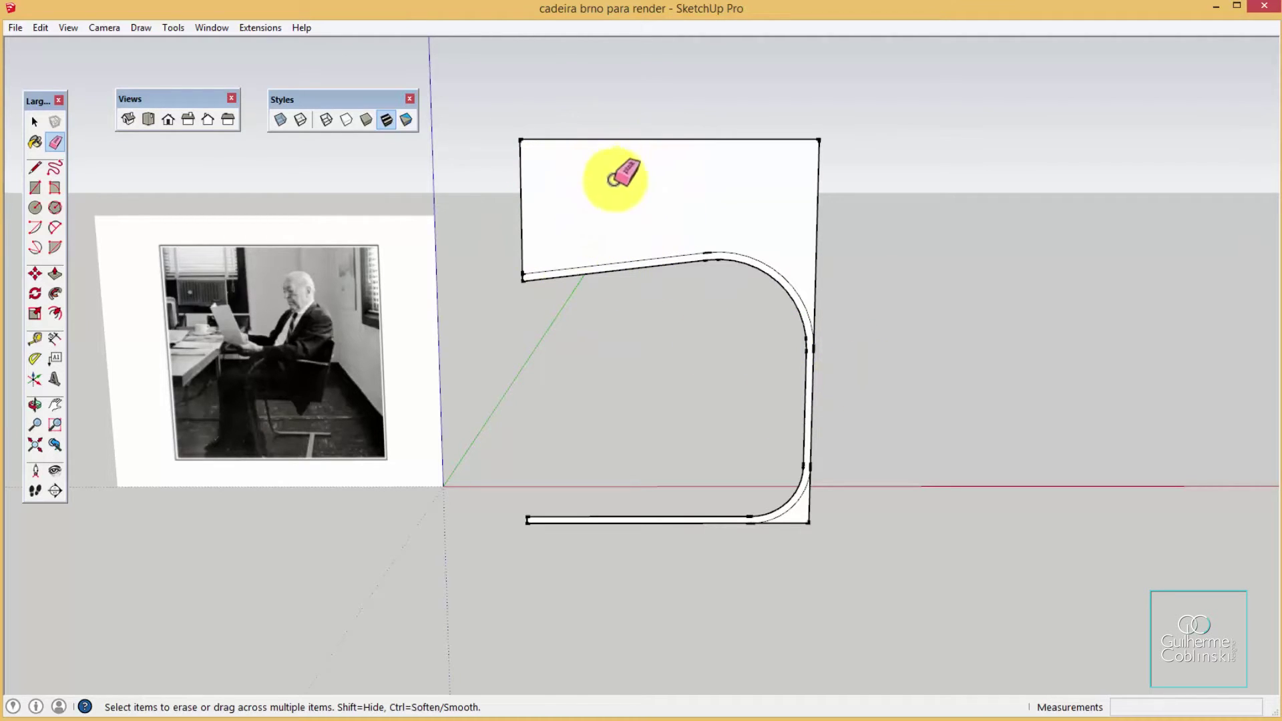
click(524, 206)
click(821, 206)
drag(829, 490, 796, 530)
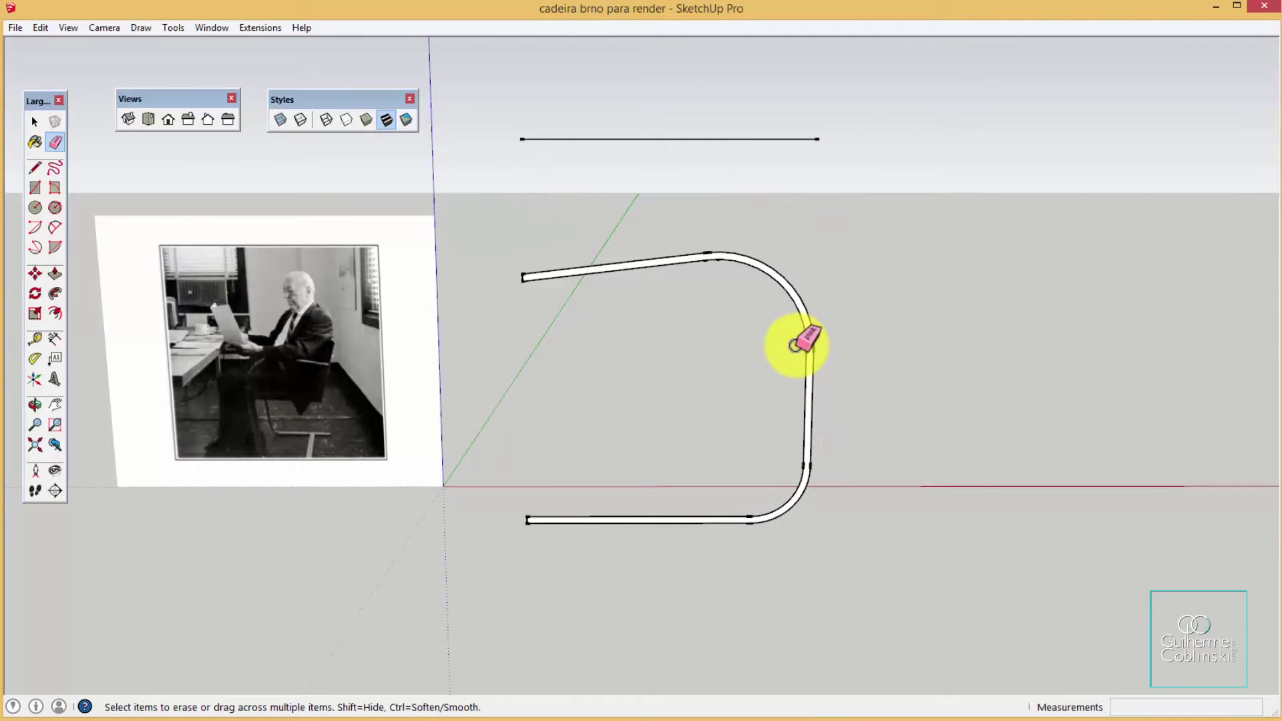
key(space)
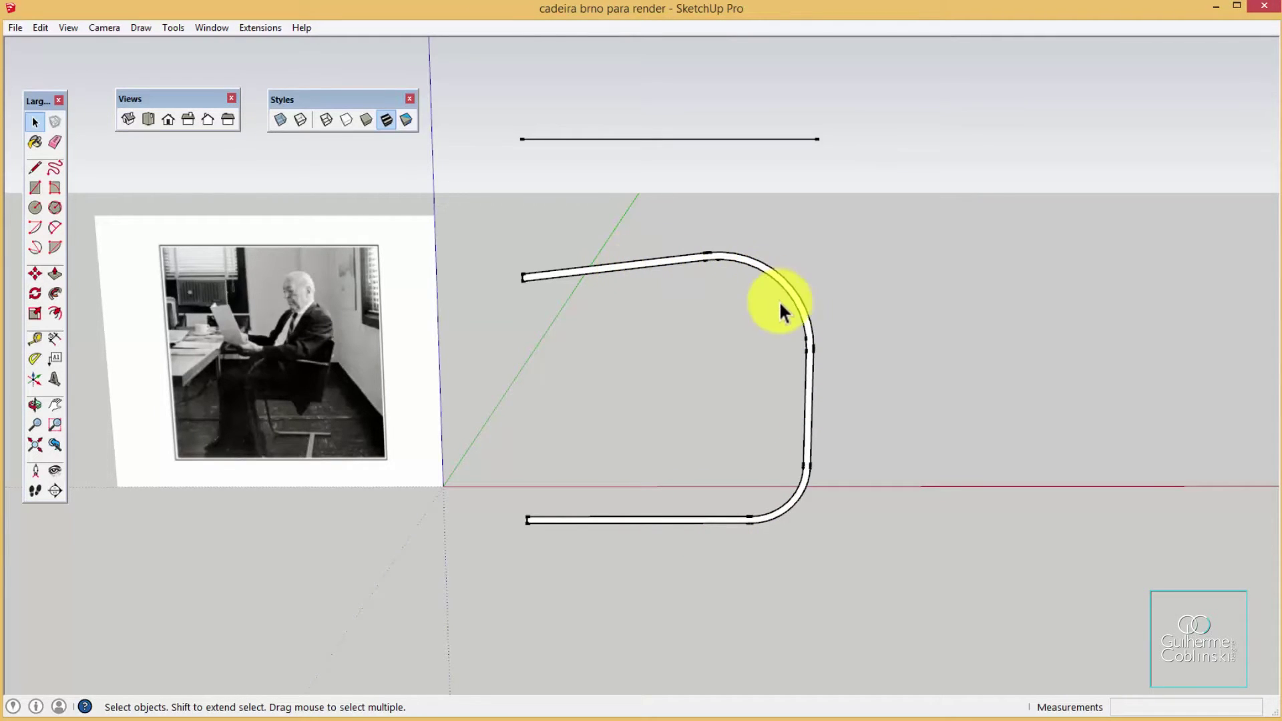
Select the C-shaped tube face and turn it into a single group with Make Group
scroll(810, 461, up, 1)
scroll(810, 463, up, 1)
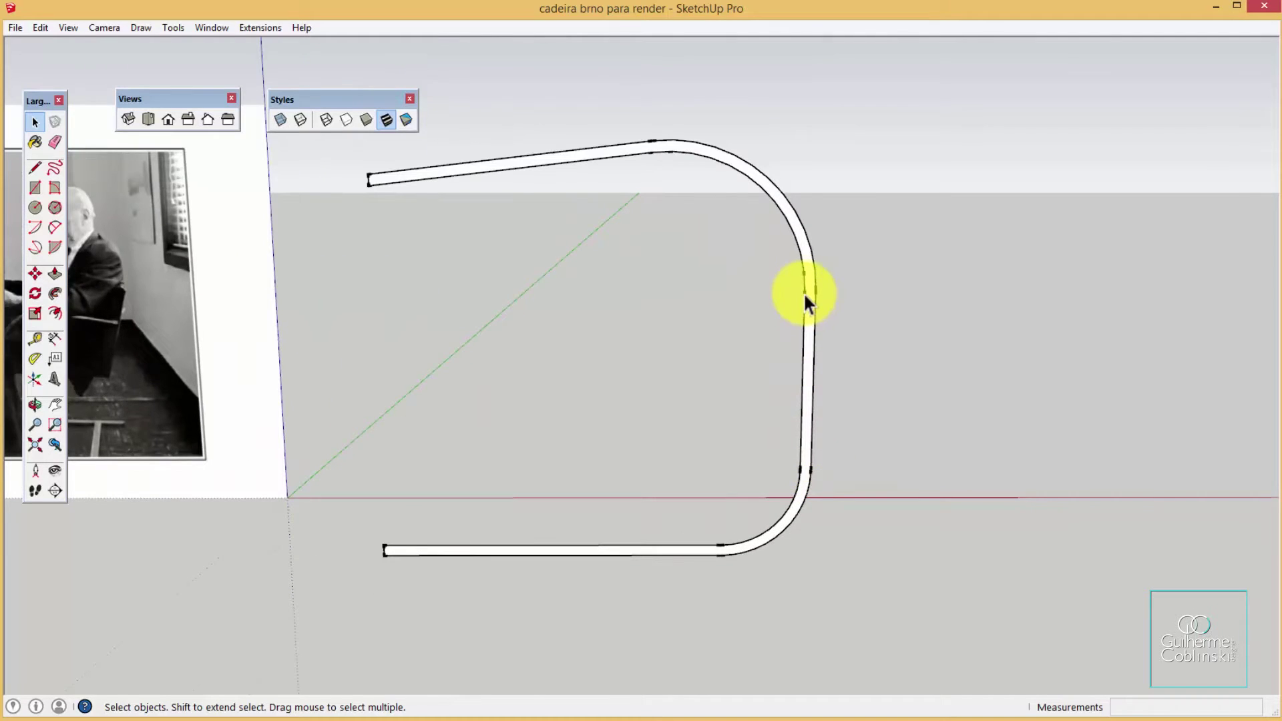
click(810, 269)
right_click(812, 277)
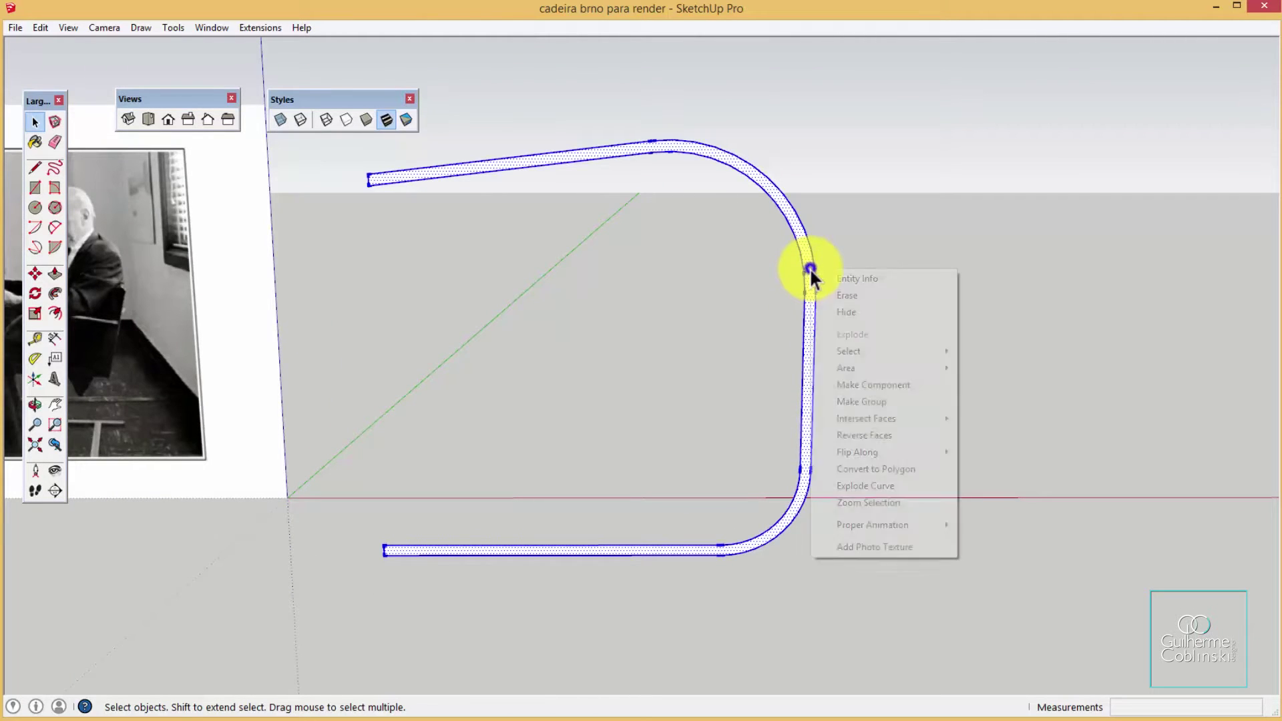
click(868, 402)
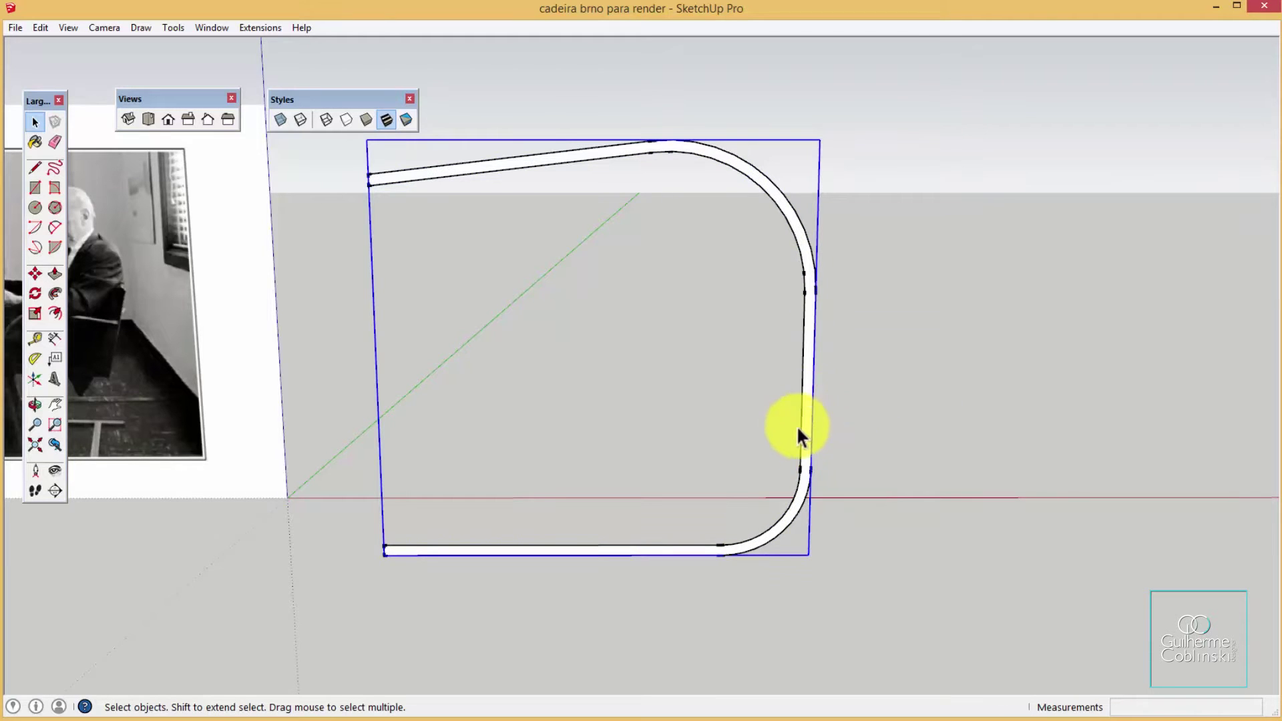
scroll(798, 435, down, 3)
scroll(798, 448, up, 1)
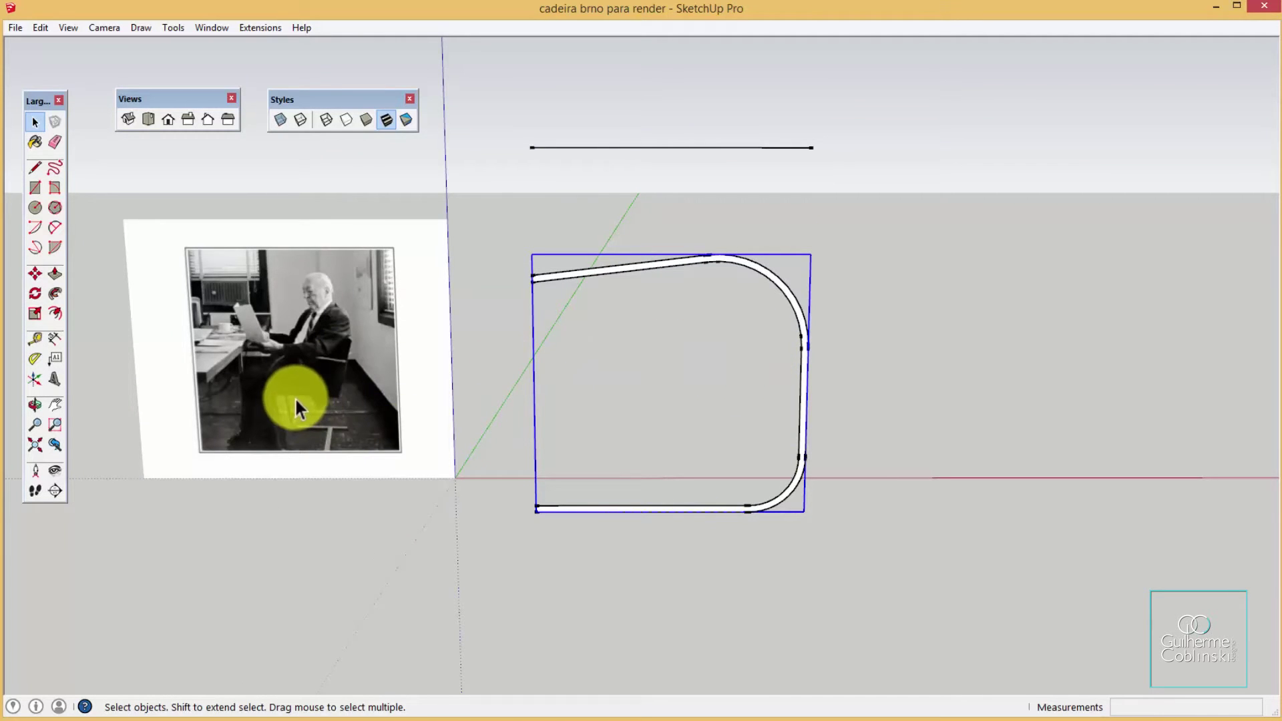
key(l)
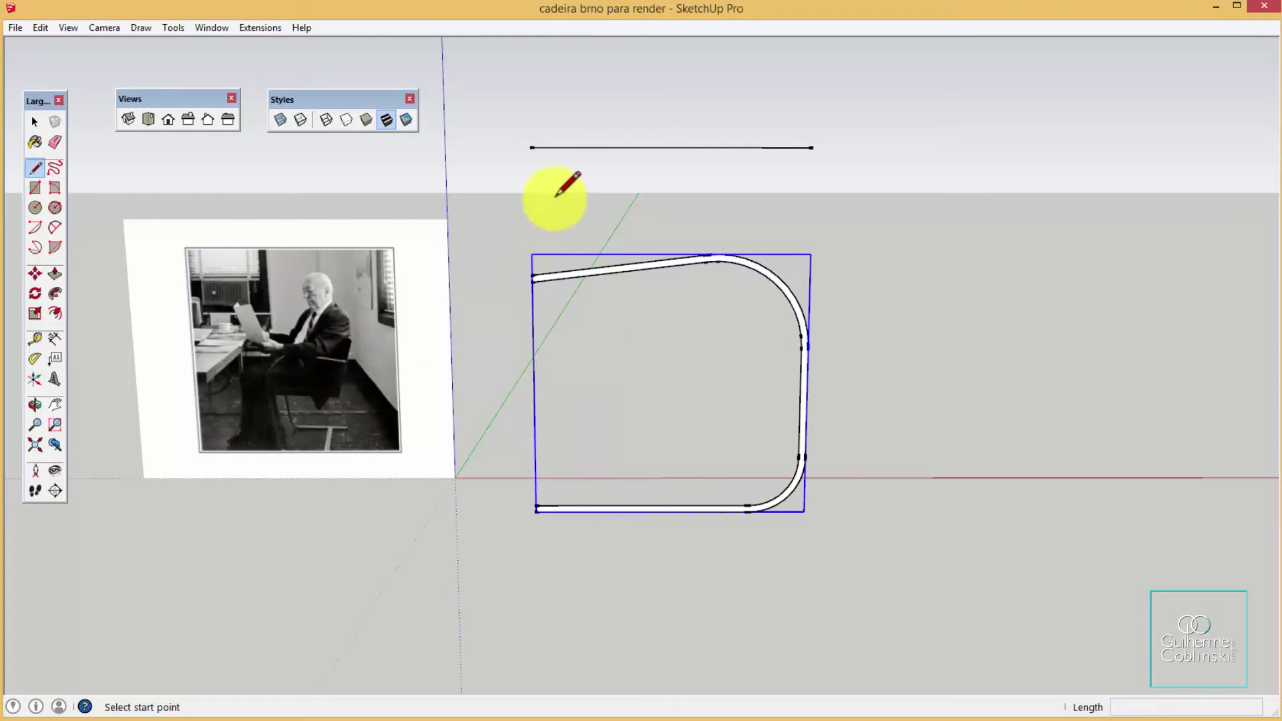
Draw lines from the top line's left end down, across to the tube and back up, closing a four-sided face
click(529, 147)
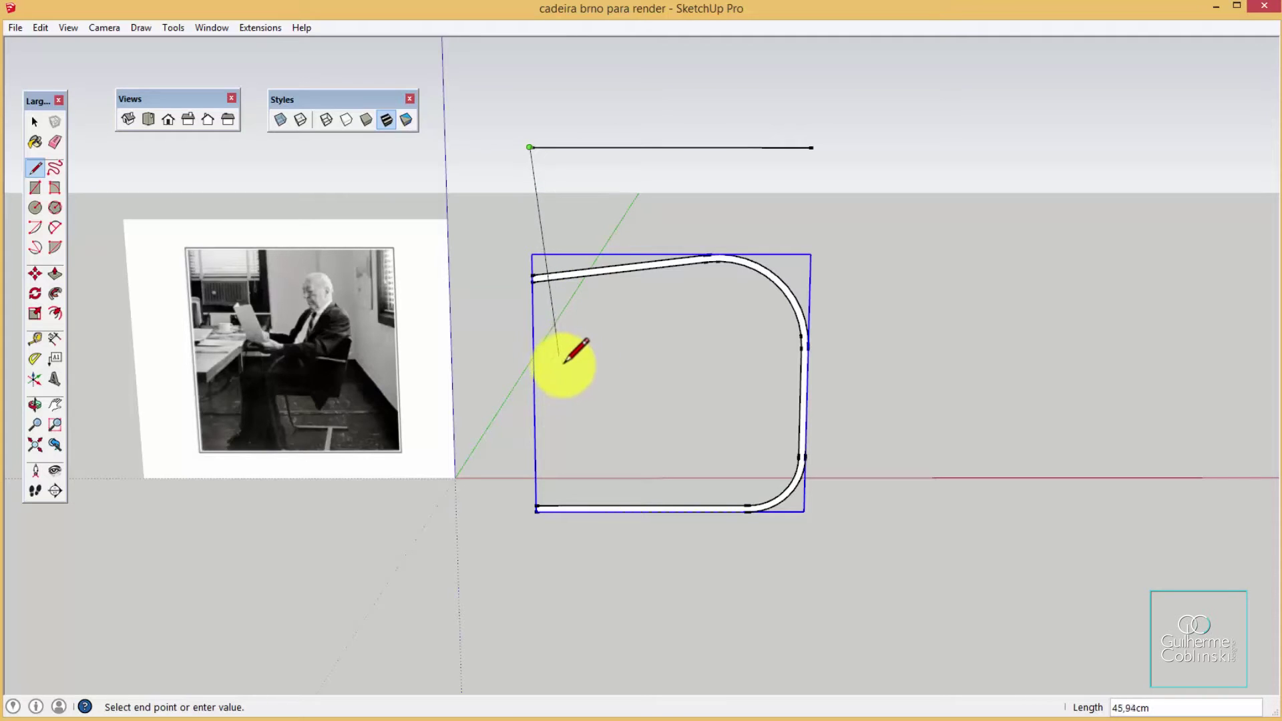
click(565, 368)
mouse_move(598, 355)
middle_down()
mouse_move(710, 401)
mouse_move(957, 407)
mouse_move(1037, 327)
mouse_move(532, 387)
mouse_move(515, 287)
mouse_move(784, 314)
mouse_move(906, 404)
mouse_move(710, 443)
mouse_move(635, 366)
mouse_move(691, 332)
middle_up()
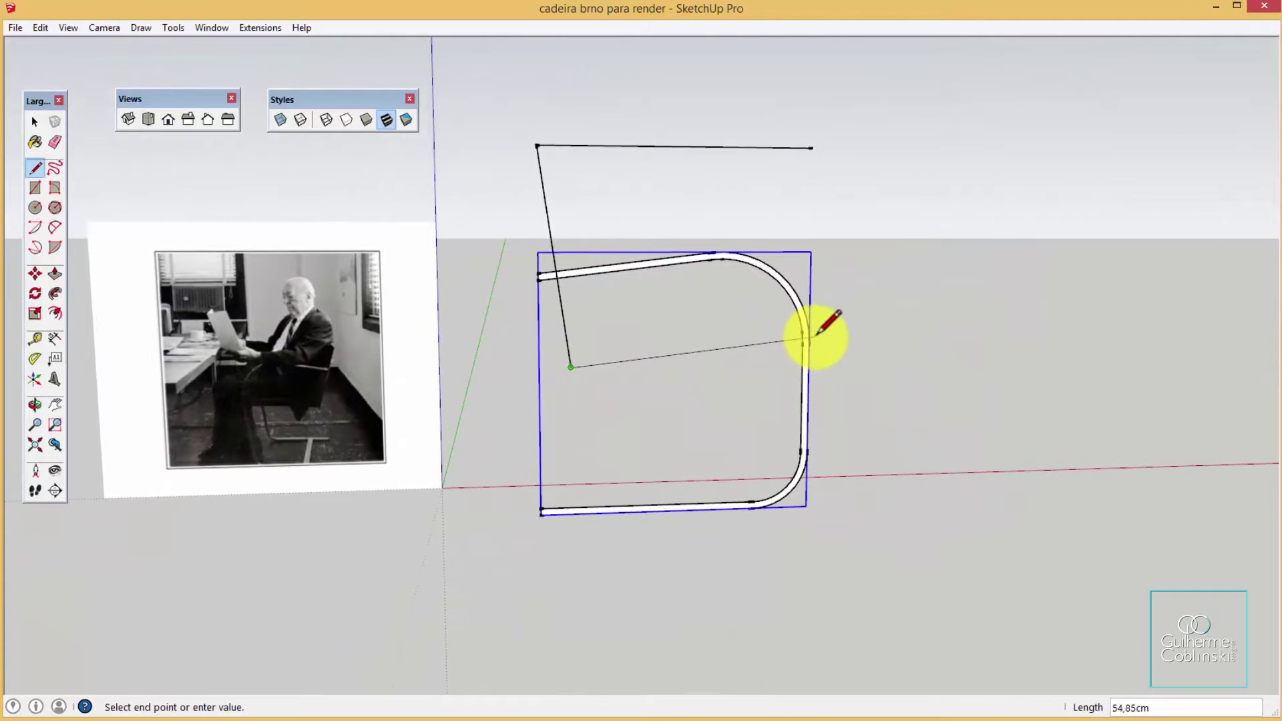
scroll(805, 341, up, 2)
mouse_move(823, 338)
middle_down()
mouse_move(523, 380)
mouse_move(238, 366)
mouse_move(398, 269)
mouse_move(681, 296)
mouse_move(755, 354)
mouse_move(690, 391)
middle_up()
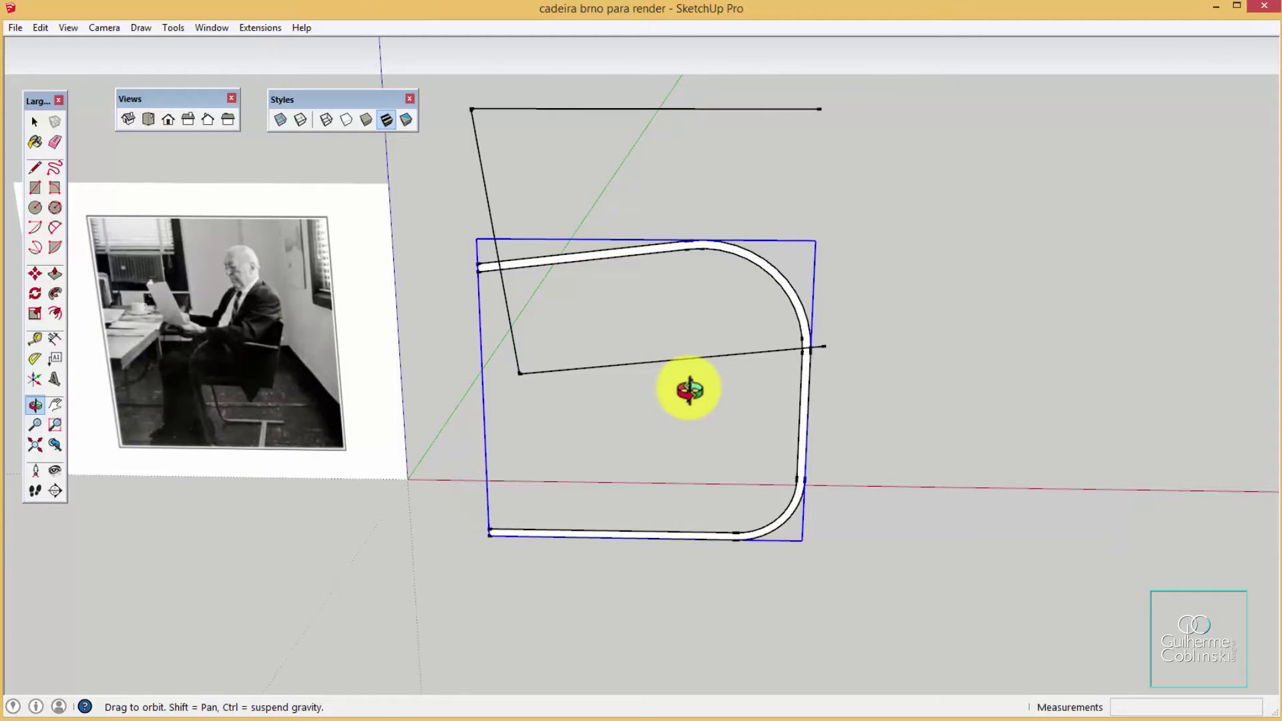
key(l)
click(825, 346)
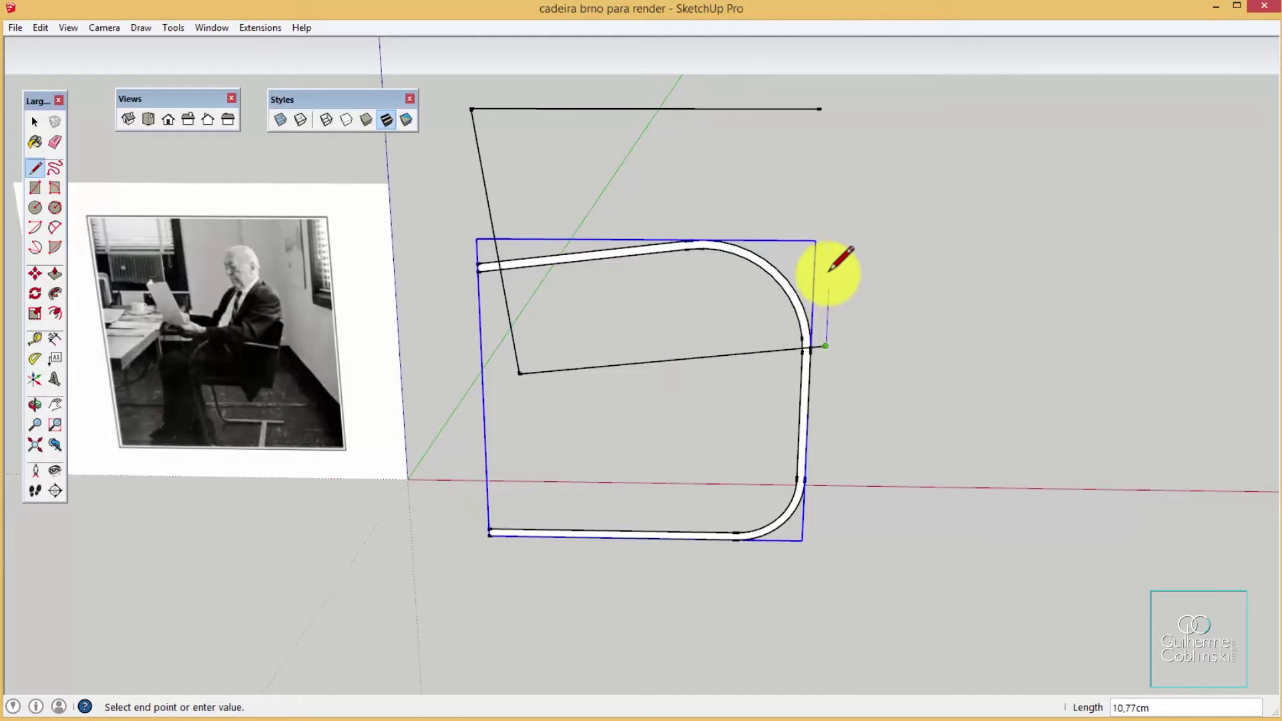
click(821, 108)
mouse_move(797, 152)
middle_down()
mouse_move(601, 158)
mouse_move(761, 166)
mouse_move(710, 218)
middle_up()
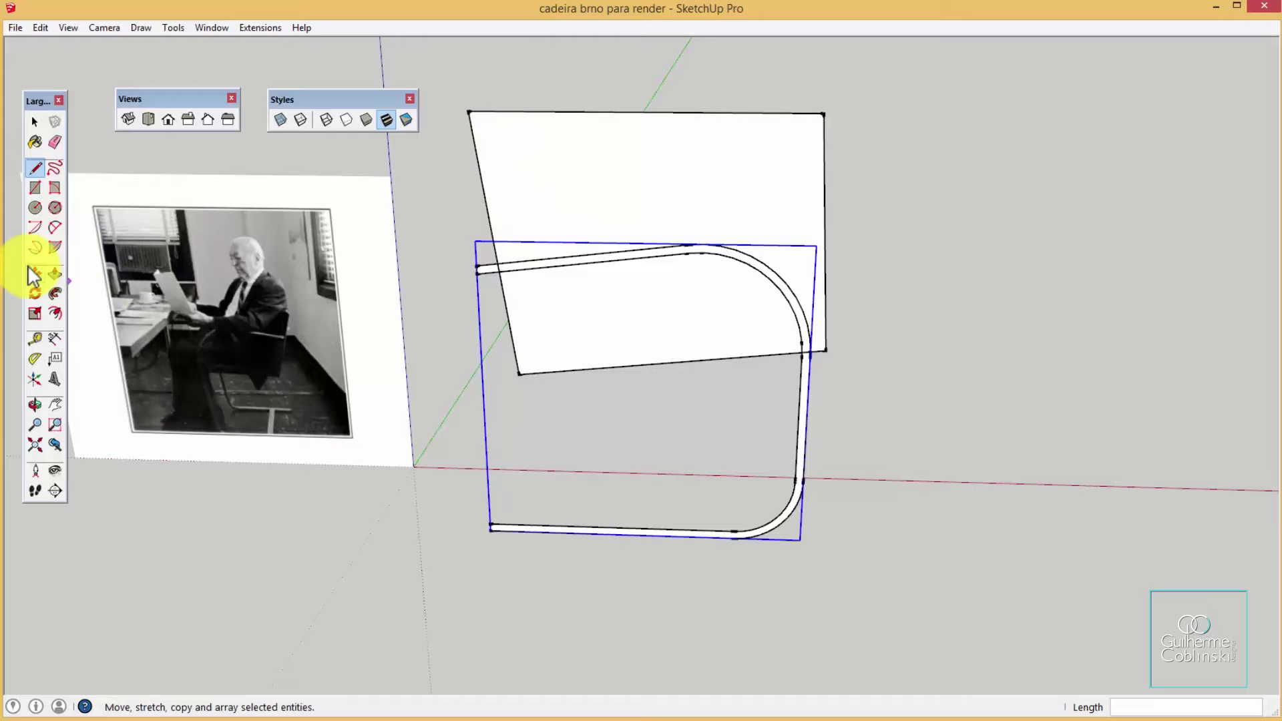
Draw a long 2-point arc from the face's top-left corner down into the face
click(56, 229)
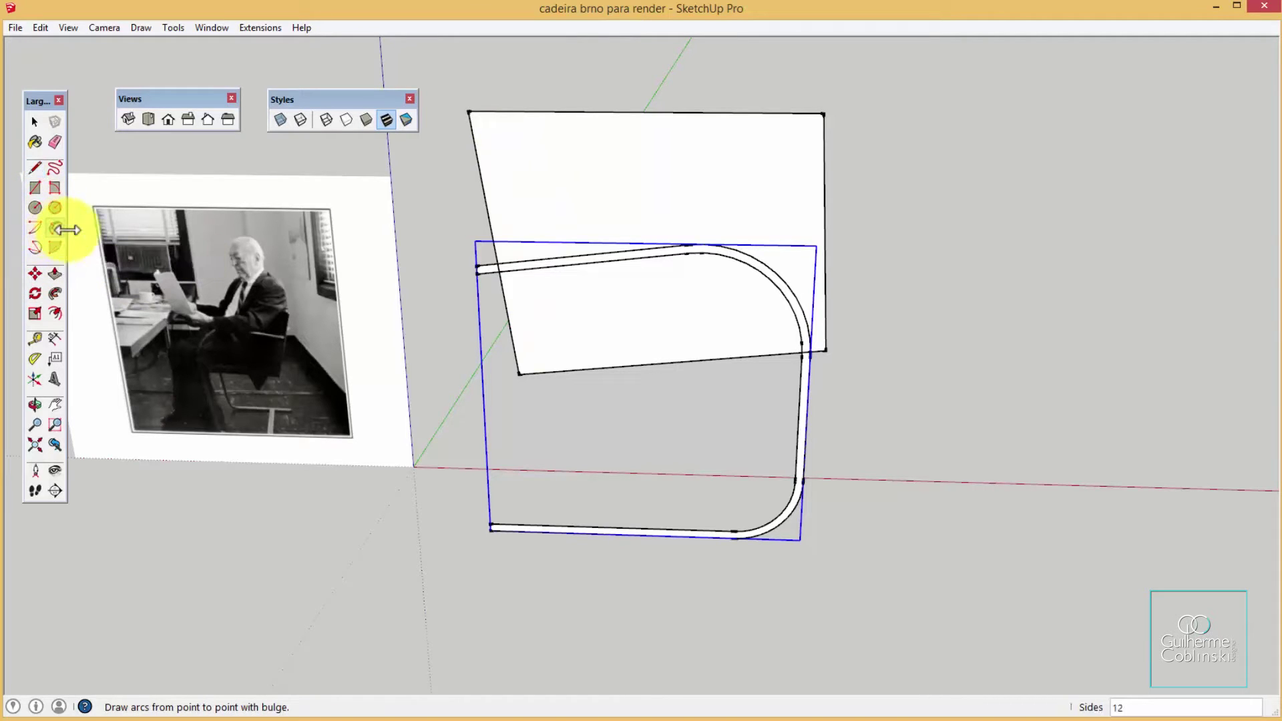
click(469, 111)
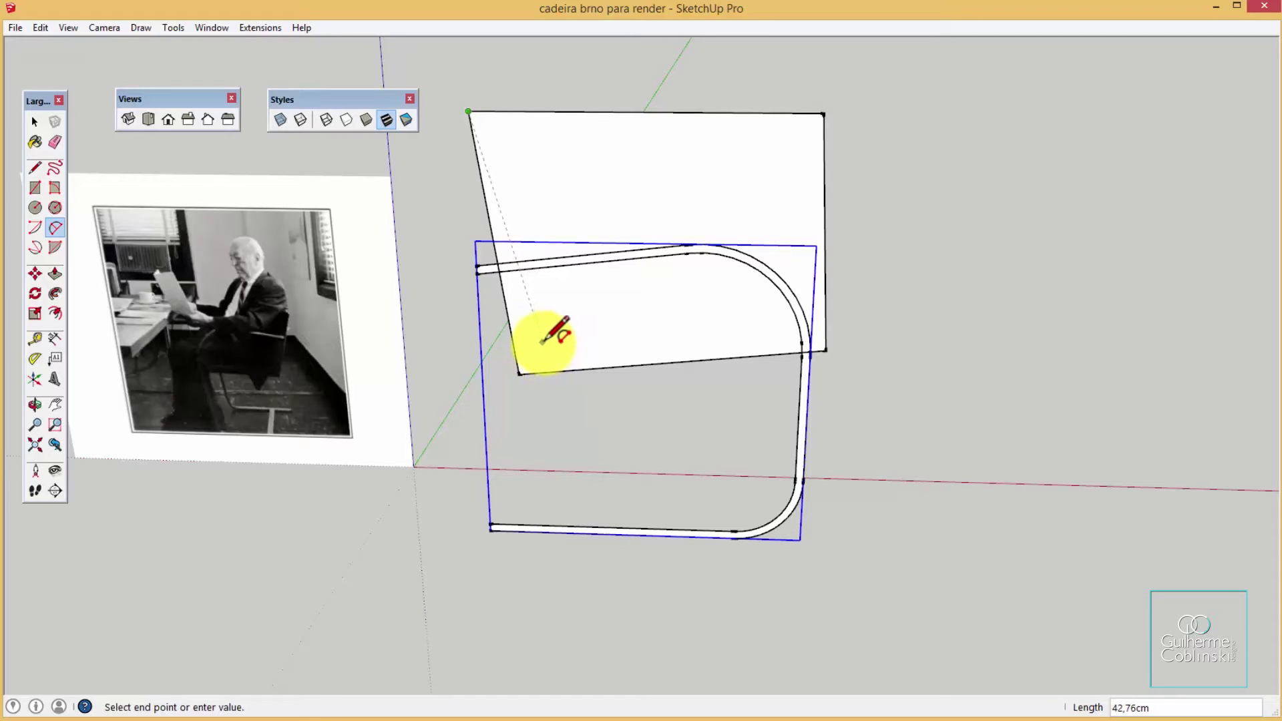
click(542, 341)
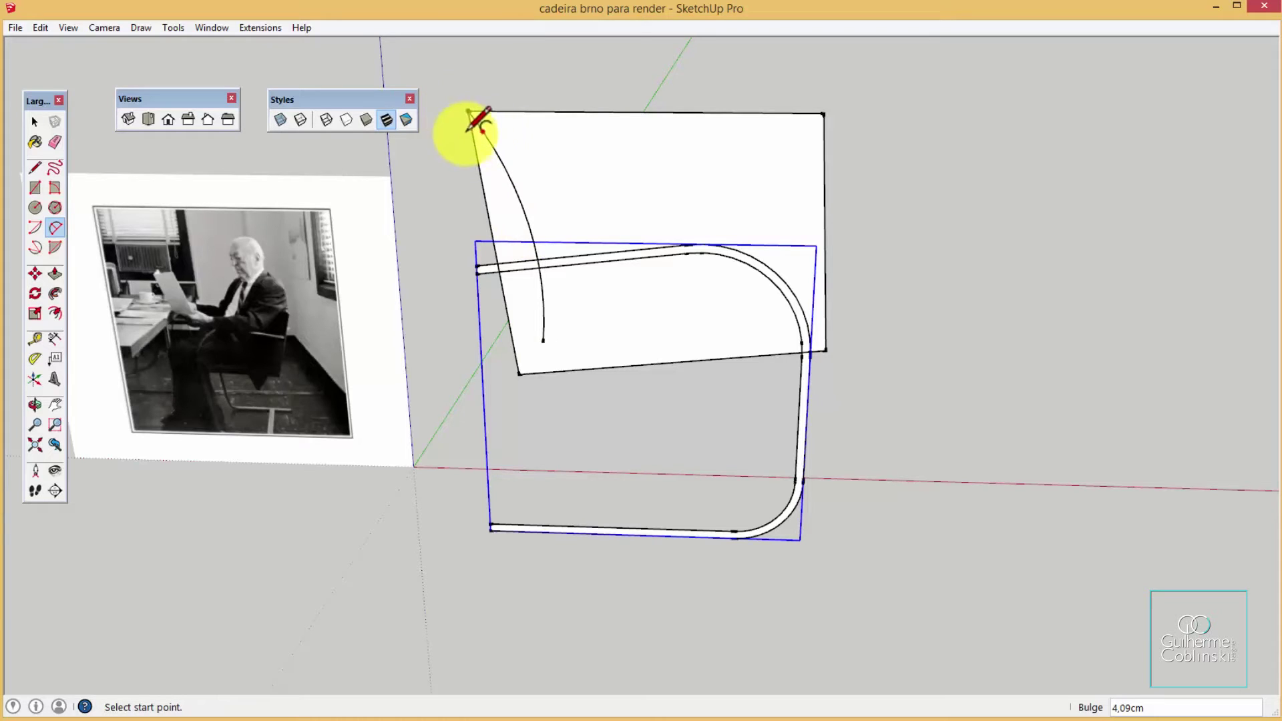
scroll(477, 121, up, 2)
scroll(477, 140, up, 2)
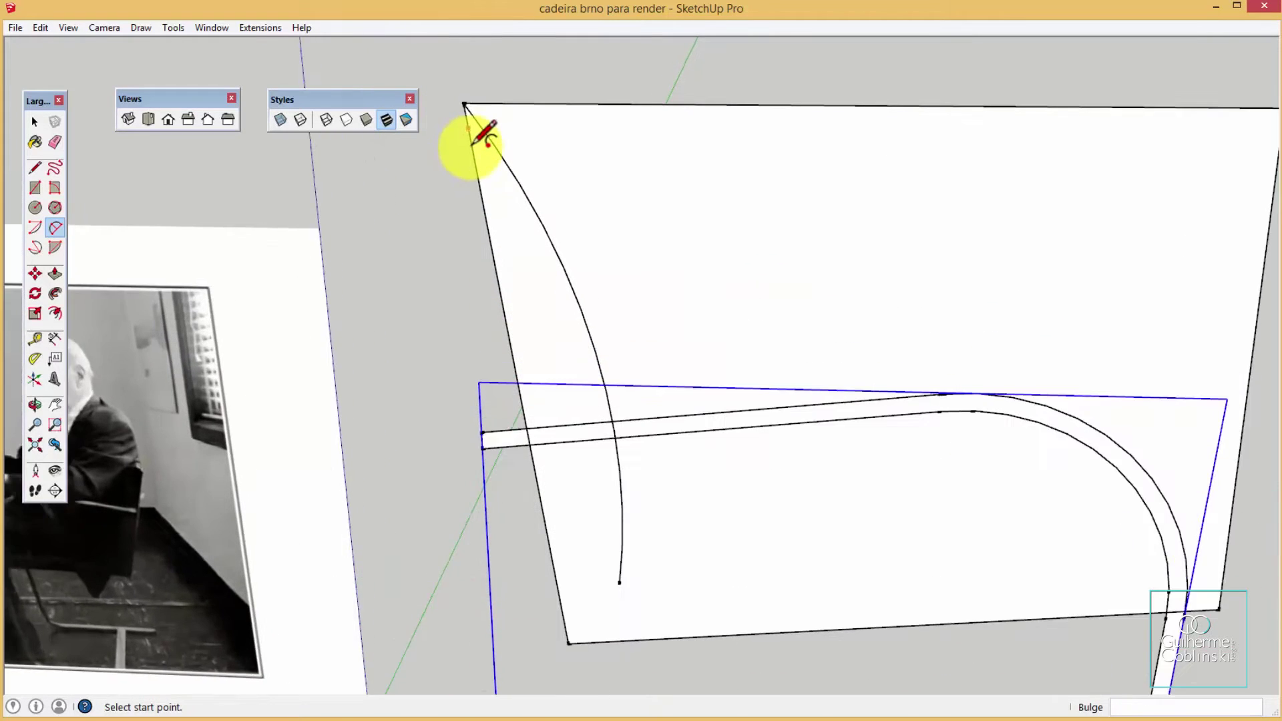
Add a small arc on the diagonal edge near the top-left corner
click(475, 162)
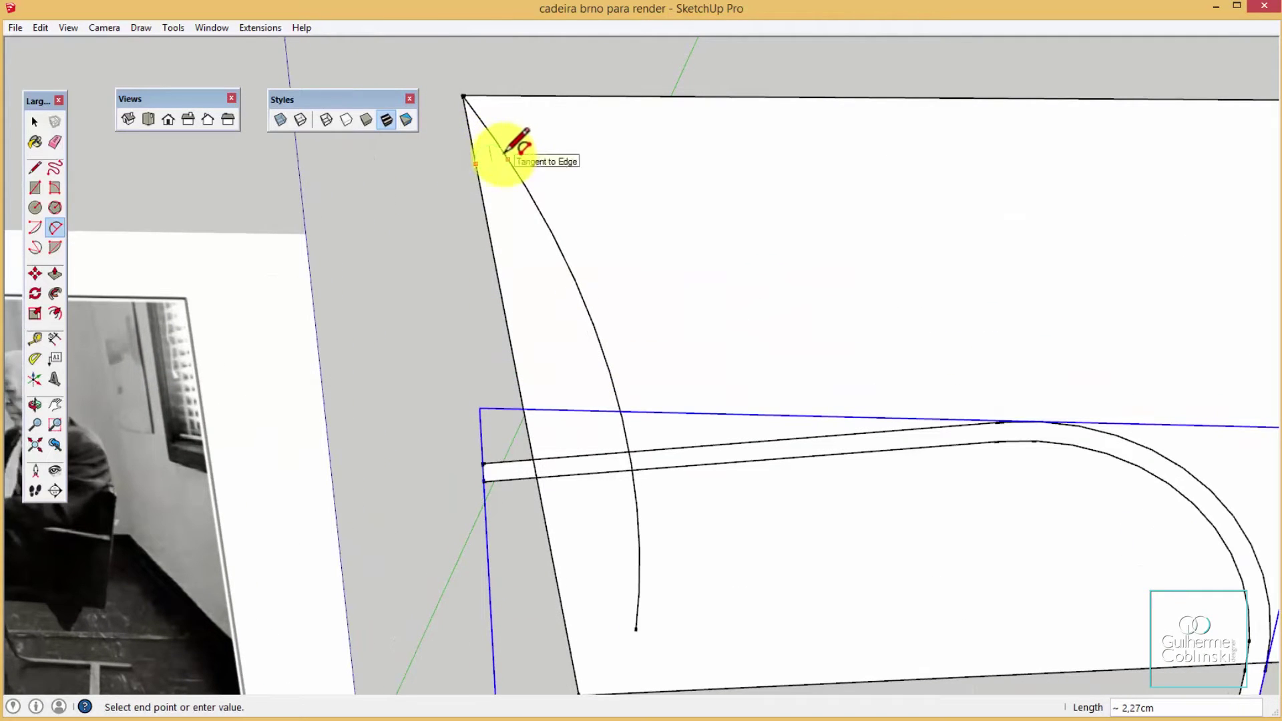
click(503, 151)
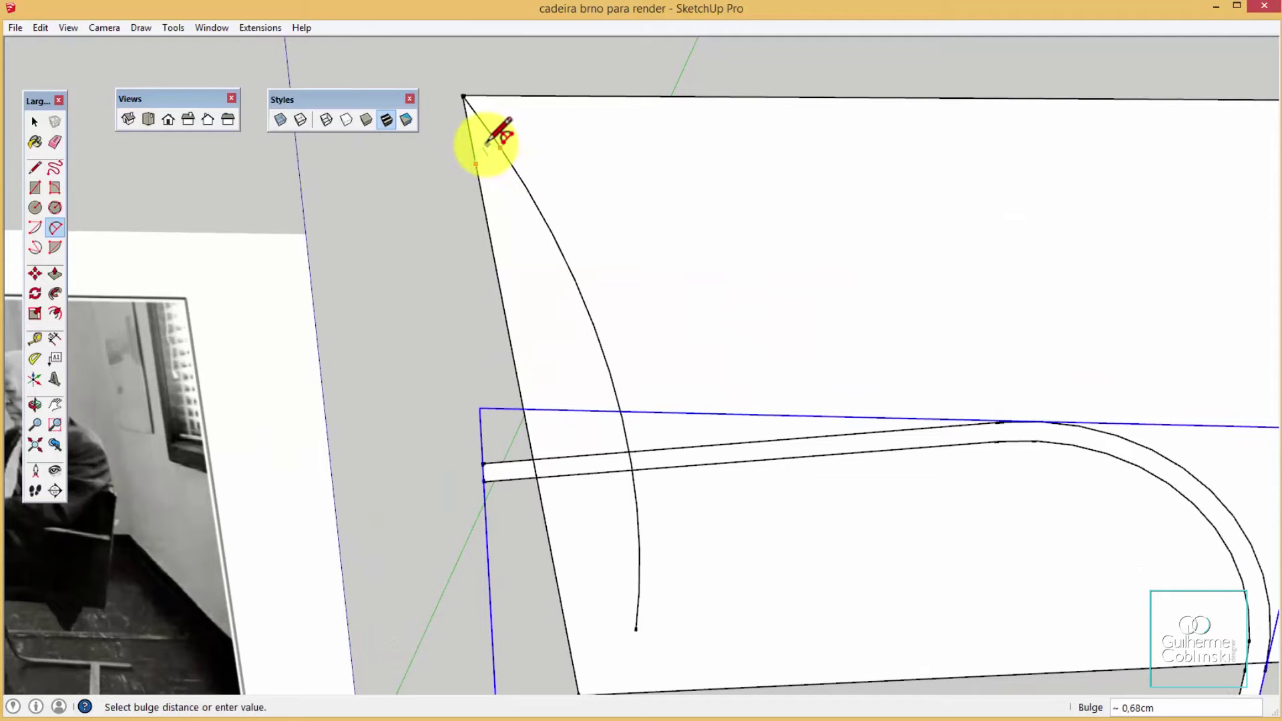
click(488, 140)
scroll(487, 148, up, 1)
scroll(495, 161, up, 1)
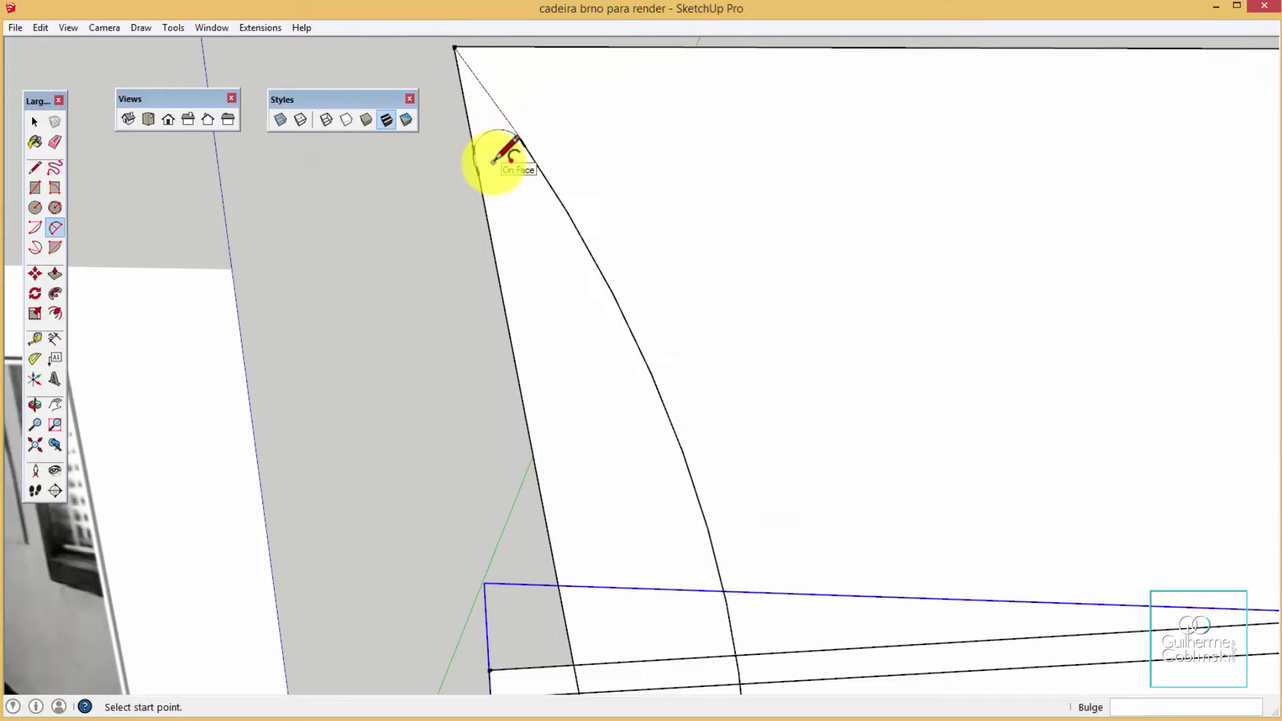
scroll(495, 160, down, 1)
scroll(494, 160, down, 1)
scroll(495, 160, up, 2)
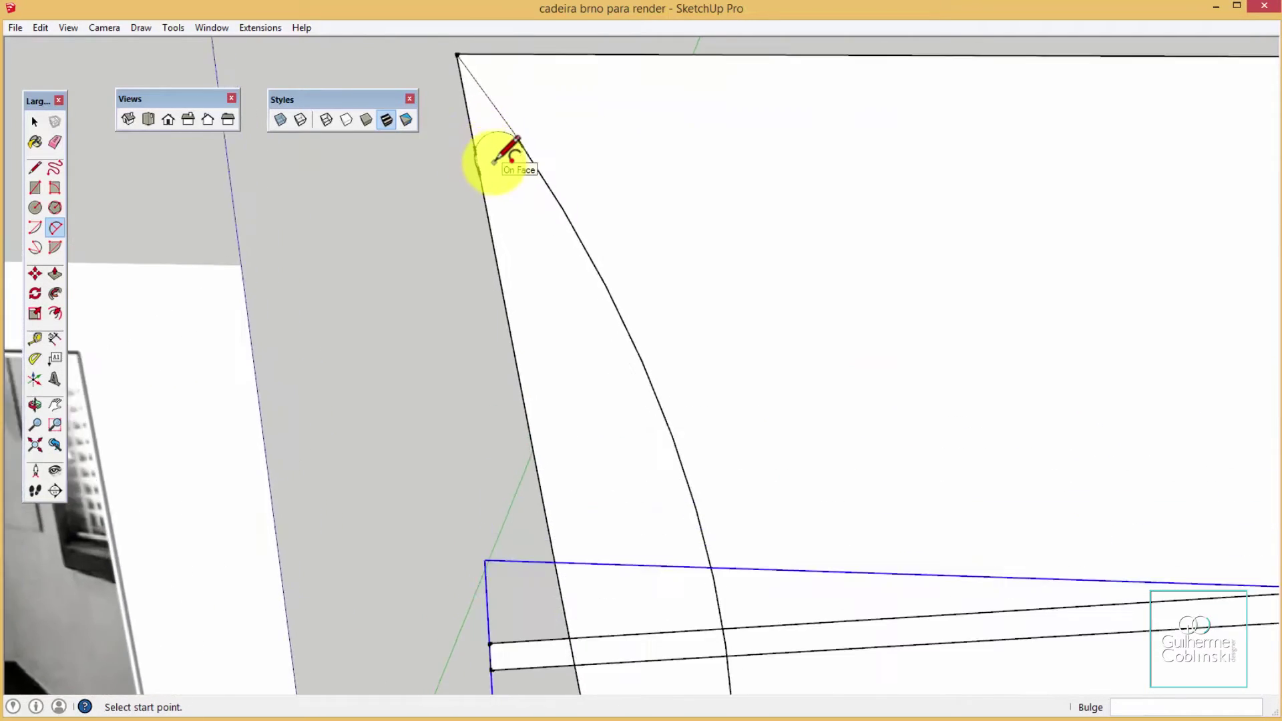
scroll(494, 160, up, 1)
scroll(495, 160, up, 1)
Zoom back out to view the whole face with its arcs
key(e)
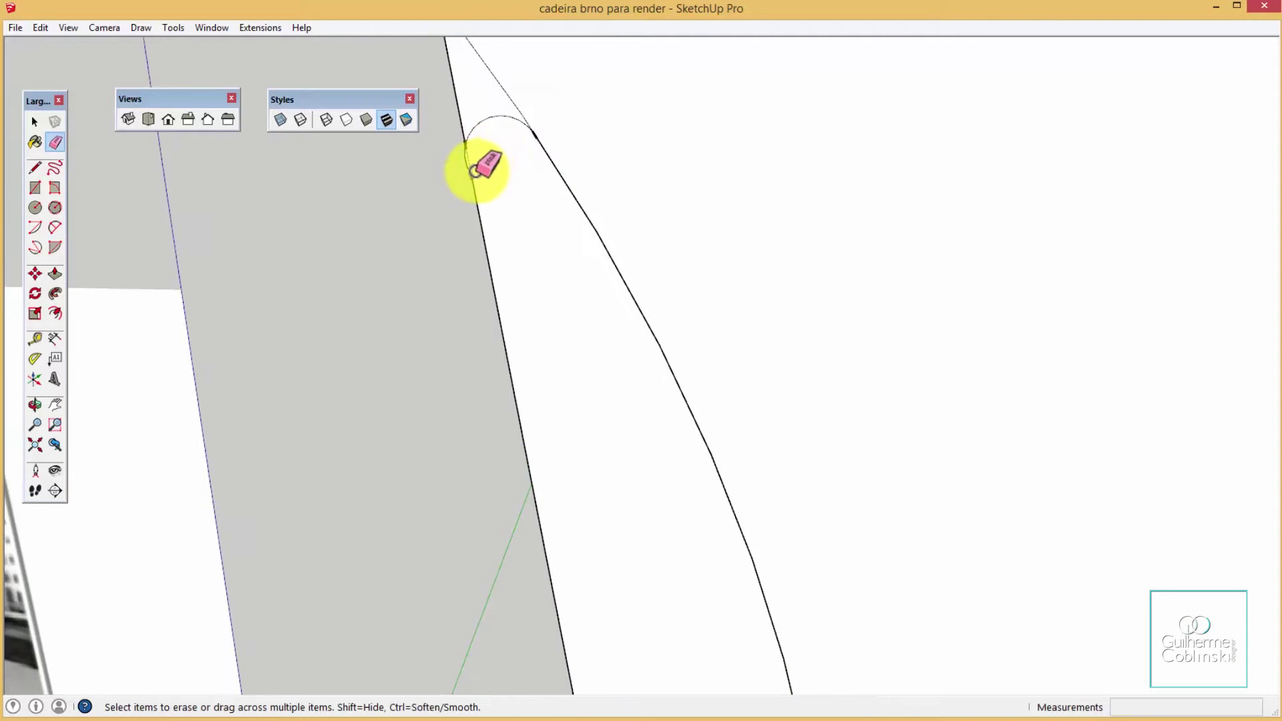
scroll(478, 162, up, 1)
scroll(509, 163, down, 1)
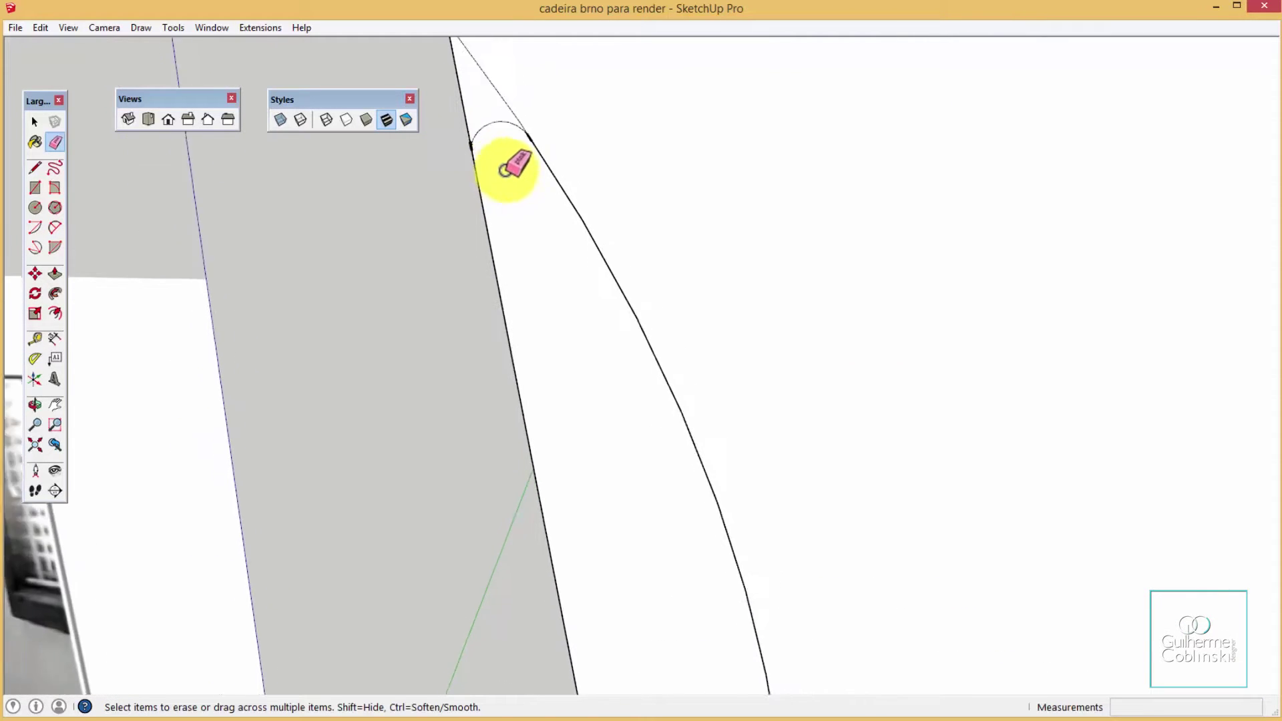
scroll(501, 129, down, 1)
scroll(497, 130, down, 1)
scroll(497, 131, down, 1)
scroll(499, 133, down, 1)
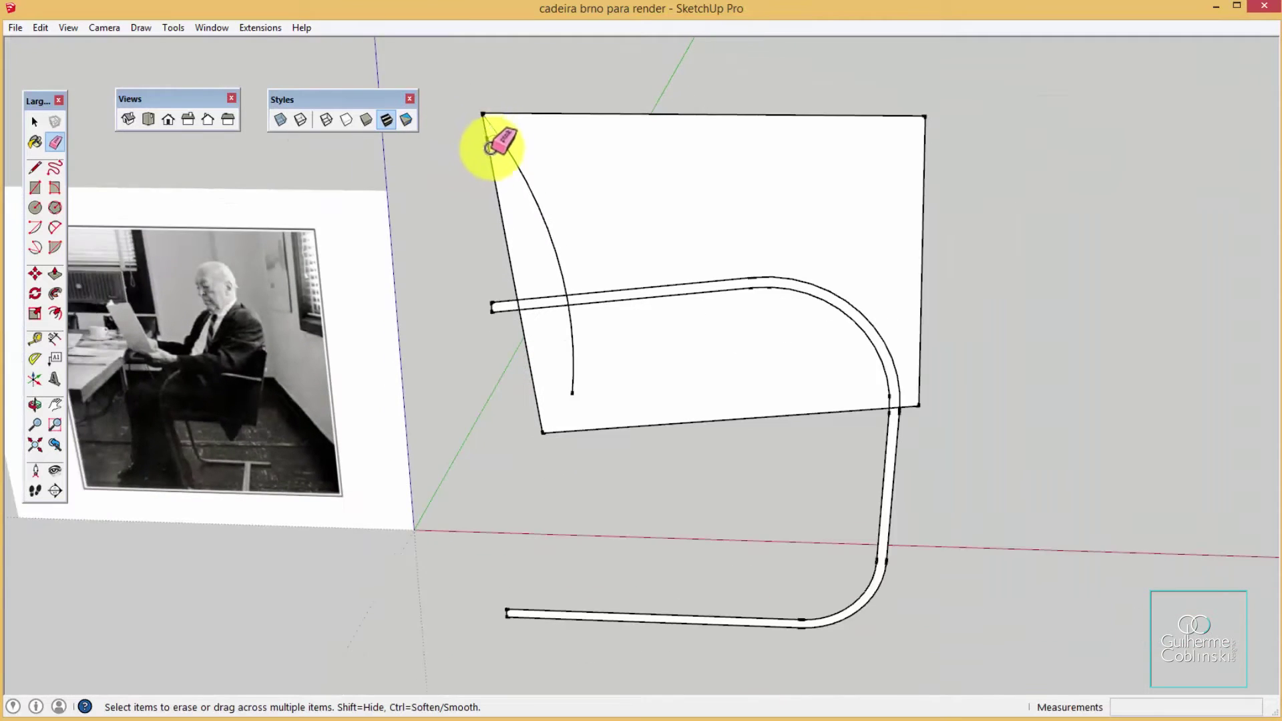
scroll(501, 135, down, 1)
key(a)
scroll(569, 378, up, 1)
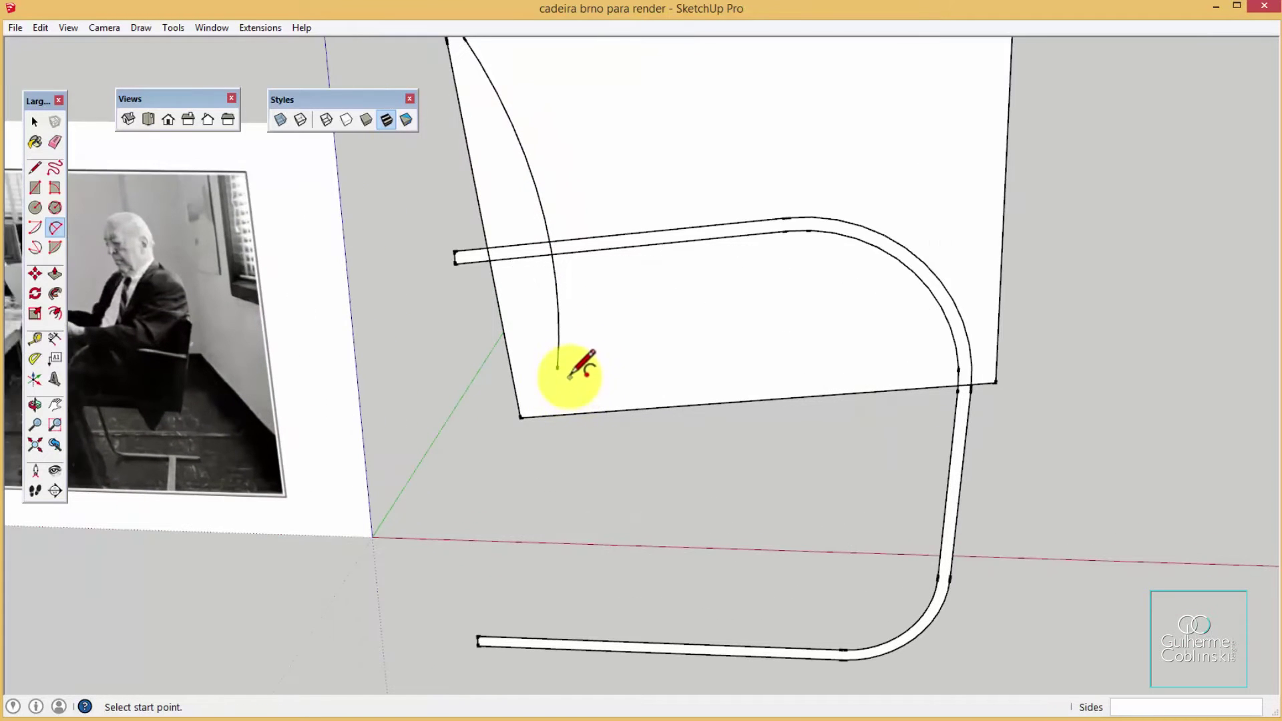
Draw a gently curved seat arc from the back curve's end to beside the front tube
click(557, 367)
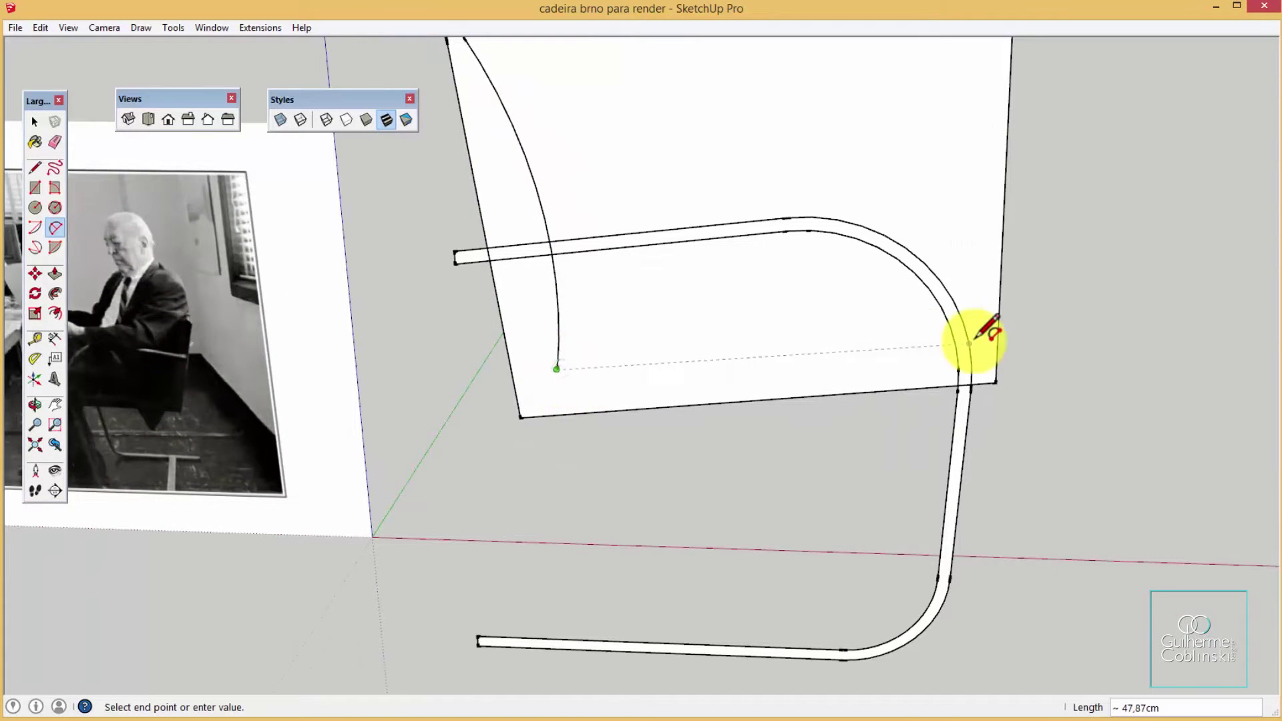
scroll(980, 339, up, 2)
scroll(976, 353, up, 1)
scroll(987, 344, up, 1)
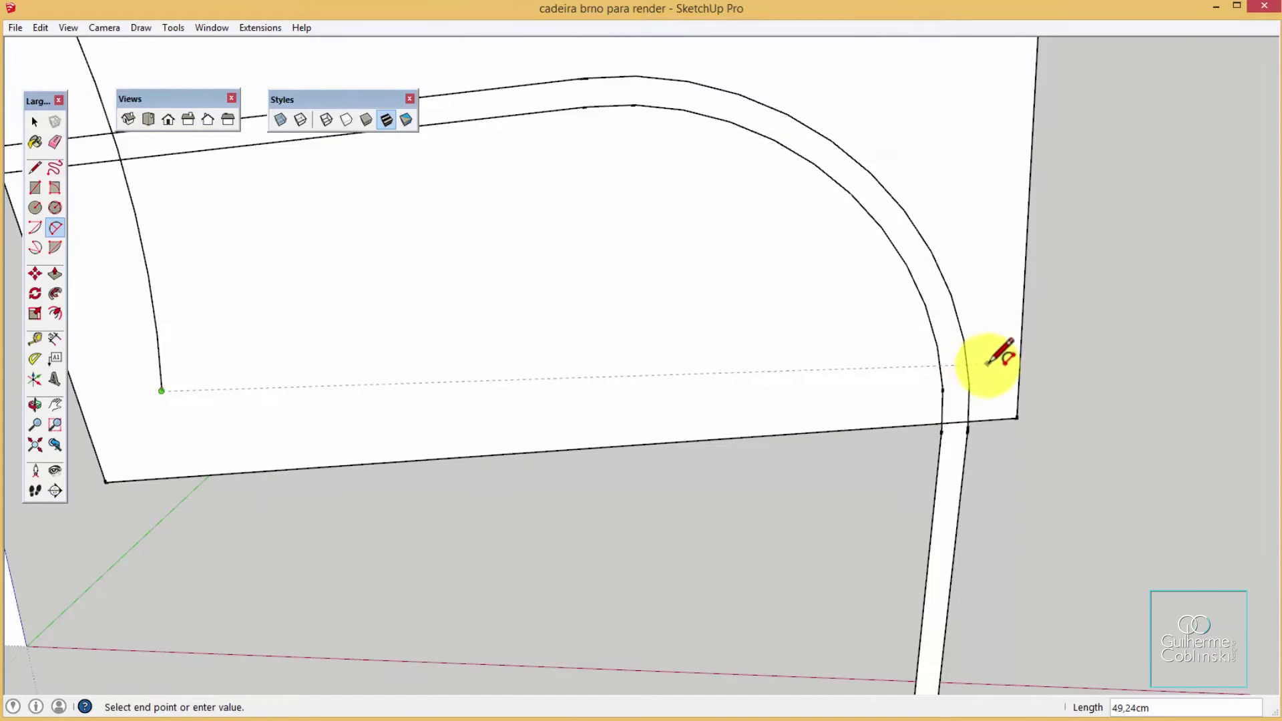
click(980, 357)
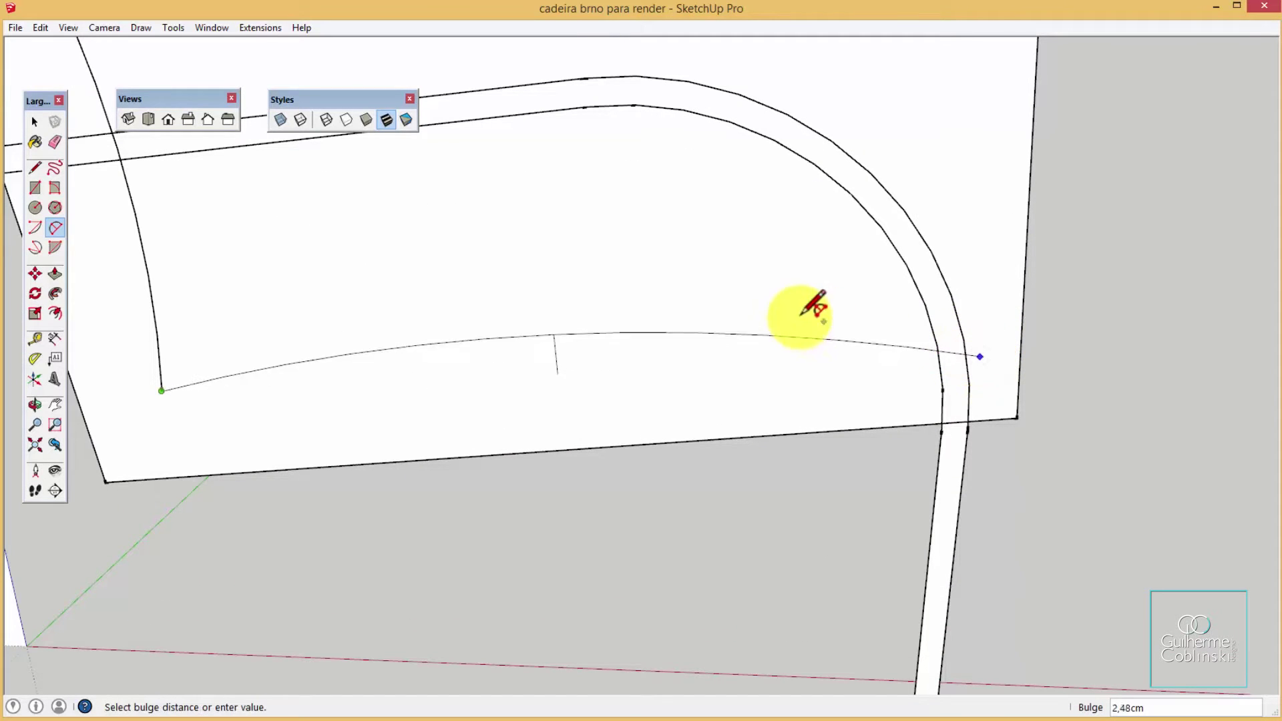
click(561, 318)
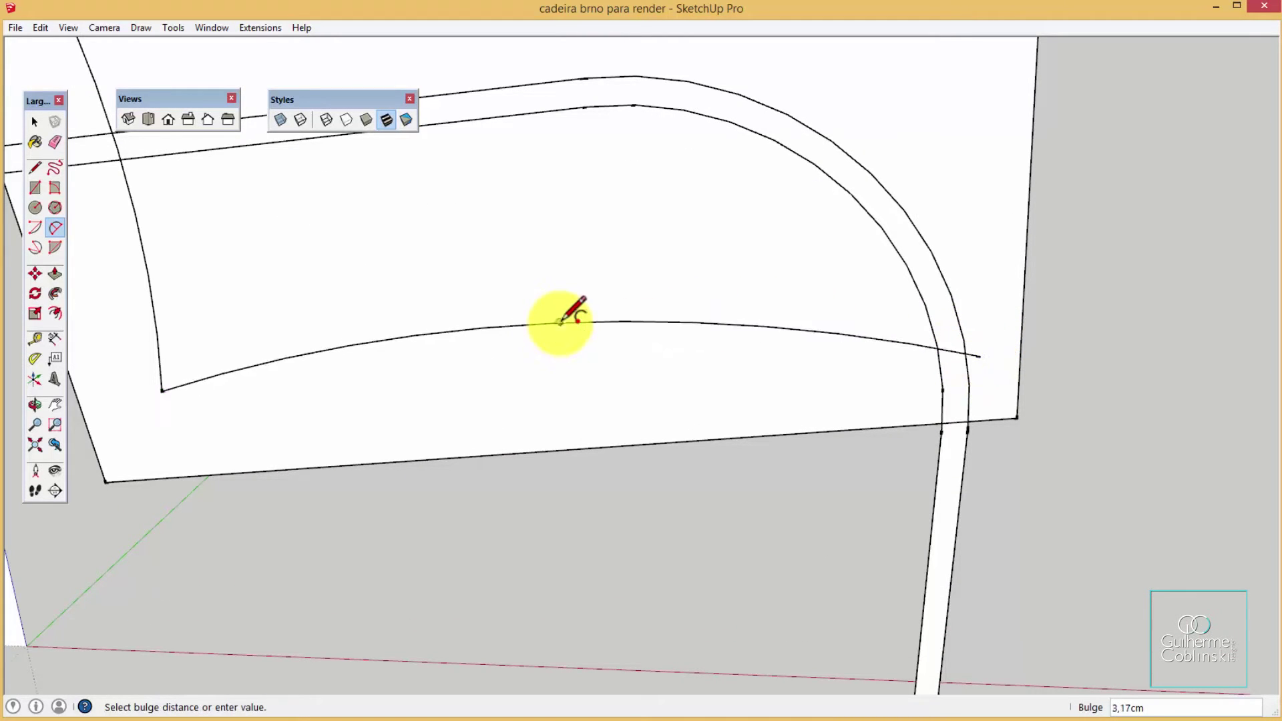
scroll(562, 314, down, 2)
scroll(895, 357, up, 1)
scroll(895, 360, up, 3)
Round the seat's front tip with a small arc down to the panel's lower edge
click(816, 324)
click(869, 409)
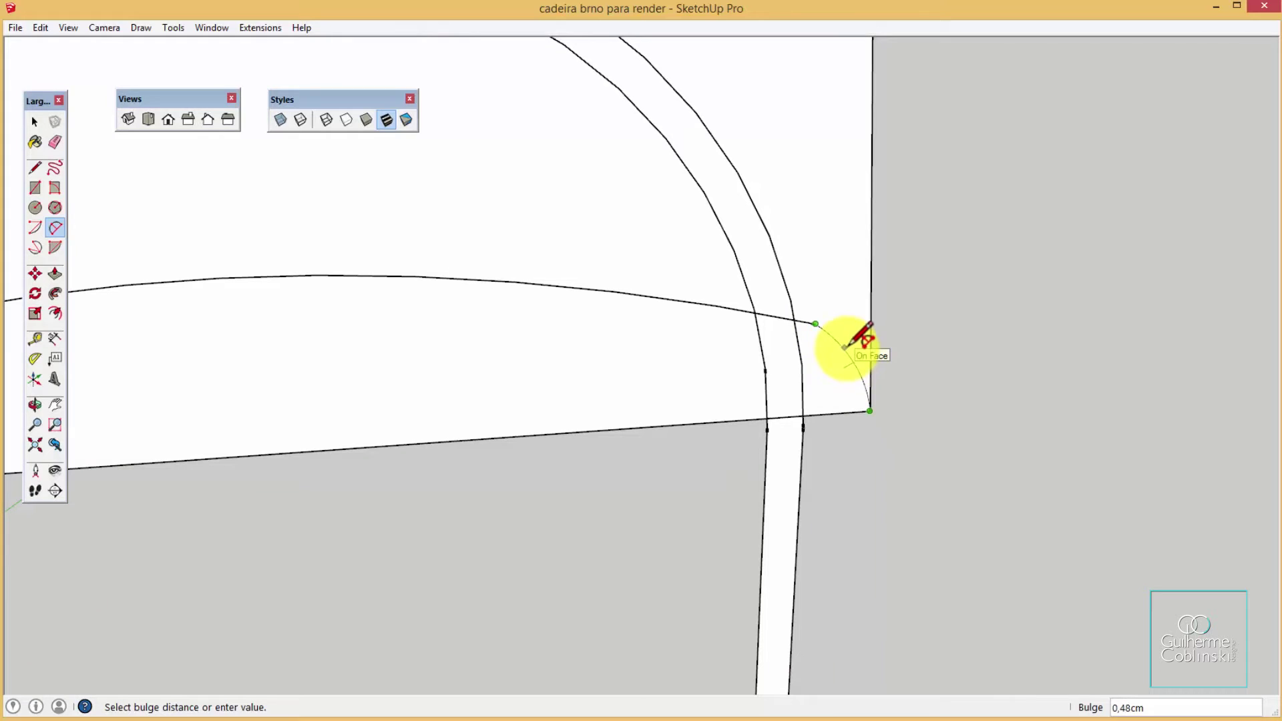
key(Escape)
click(816, 324)
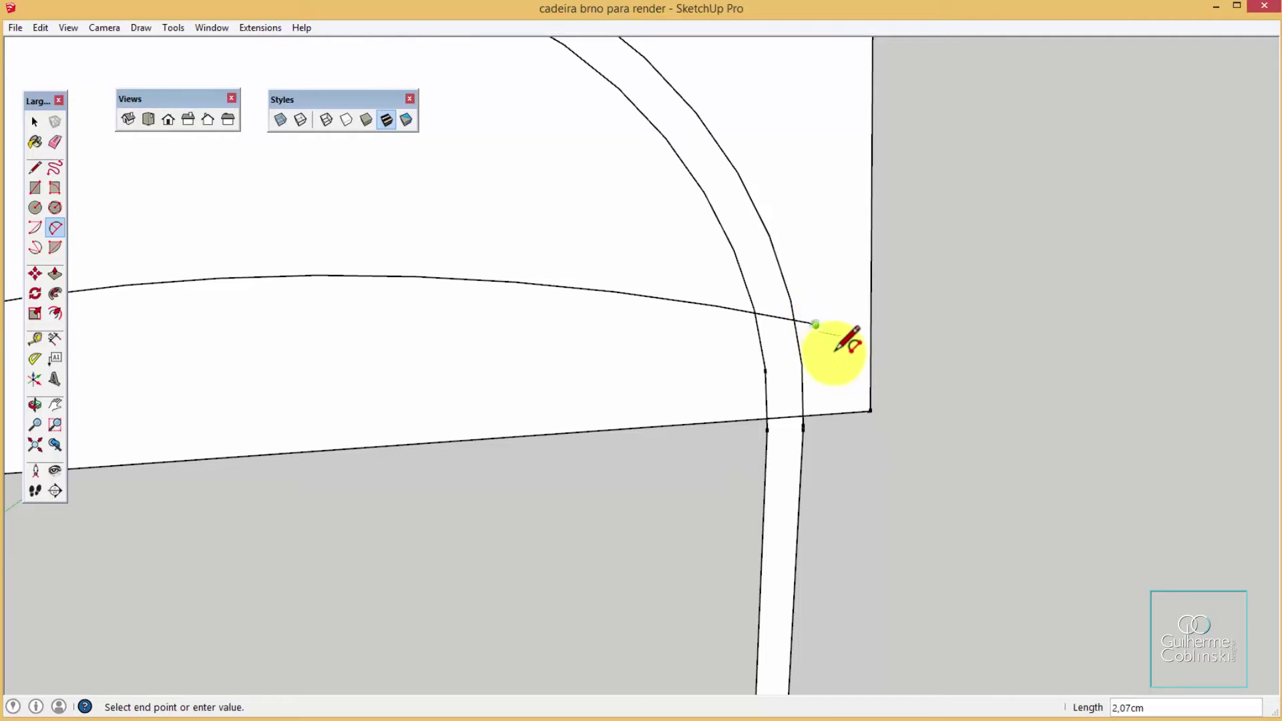
click(822, 414)
click(854, 362)
scroll(858, 358, down, 2)
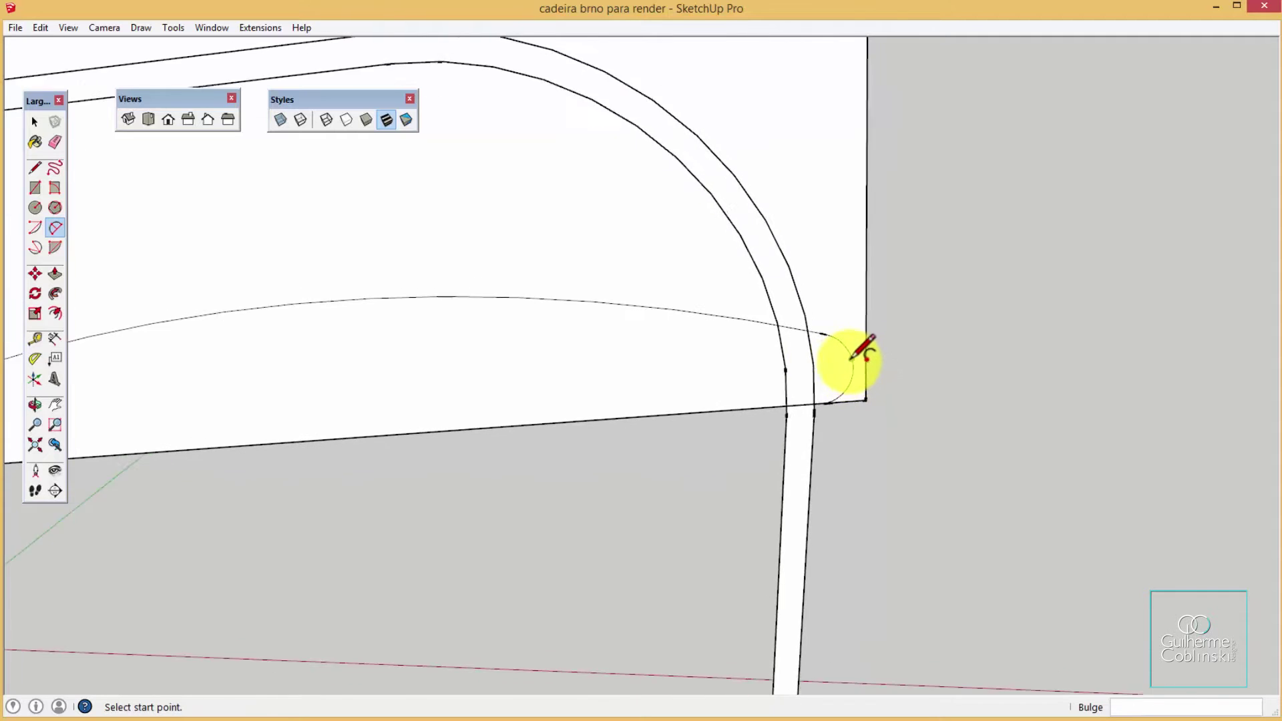
scroll(858, 357, down, 3)
scroll(855, 354, down, 2)
key(e)
scroll(851, 344, down, 1)
scroll(850, 339, down, 1)
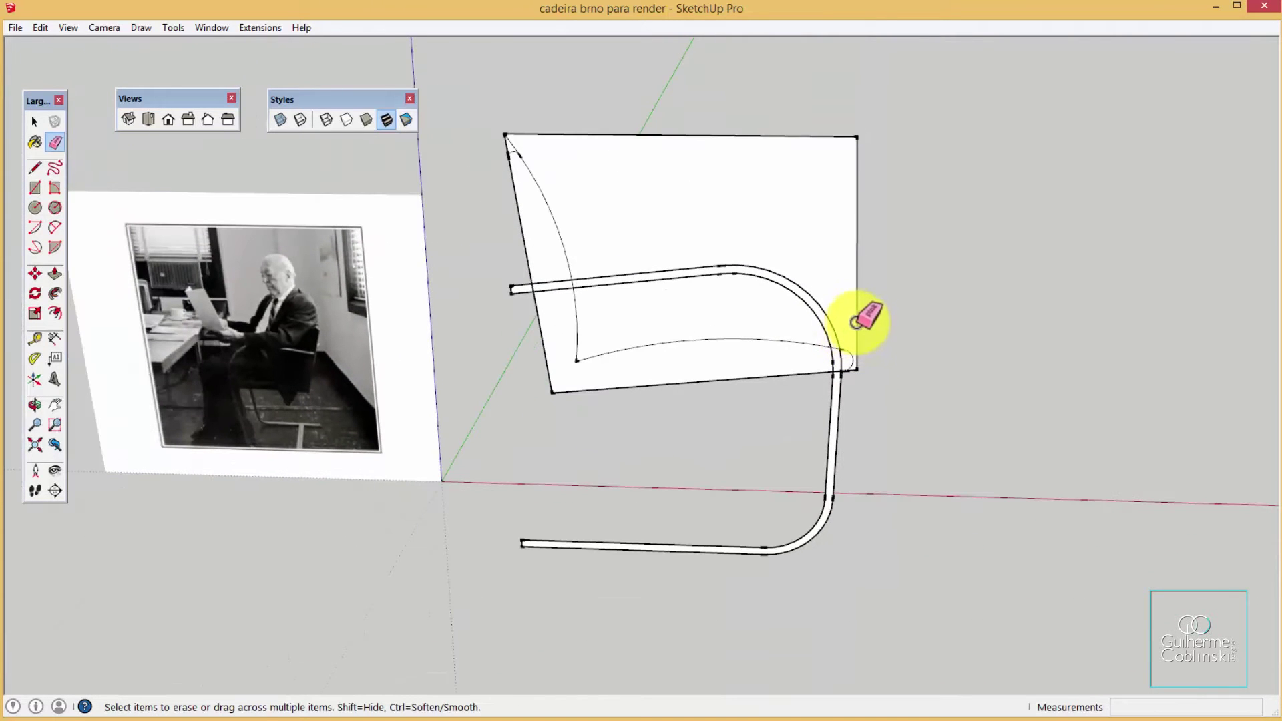
Erase the leftover rectangle edges around the curved seat-and-back profile
click(857, 304)
drag(839, 252, 799, 145)
scroll(498, 138, up, 1)
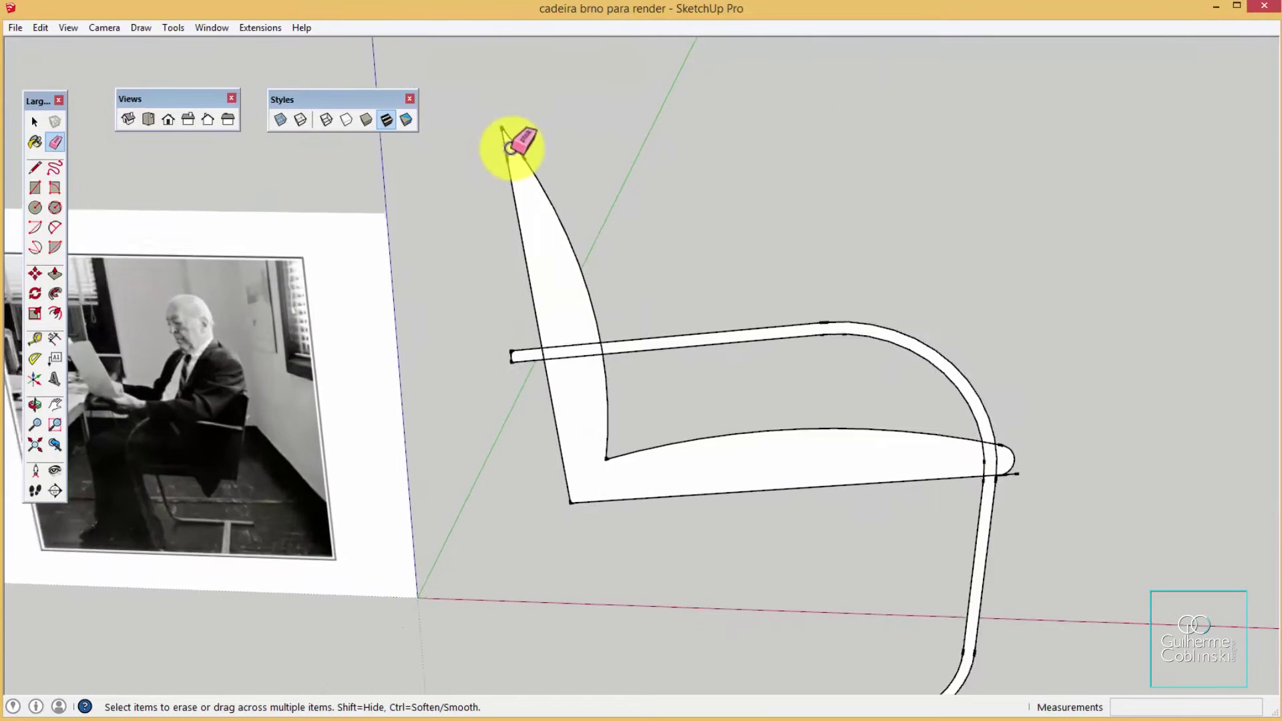
scroll(511, 133, up, 1)
scroll(527, 174, up, 1)
scroll(956, 410, down, 2)
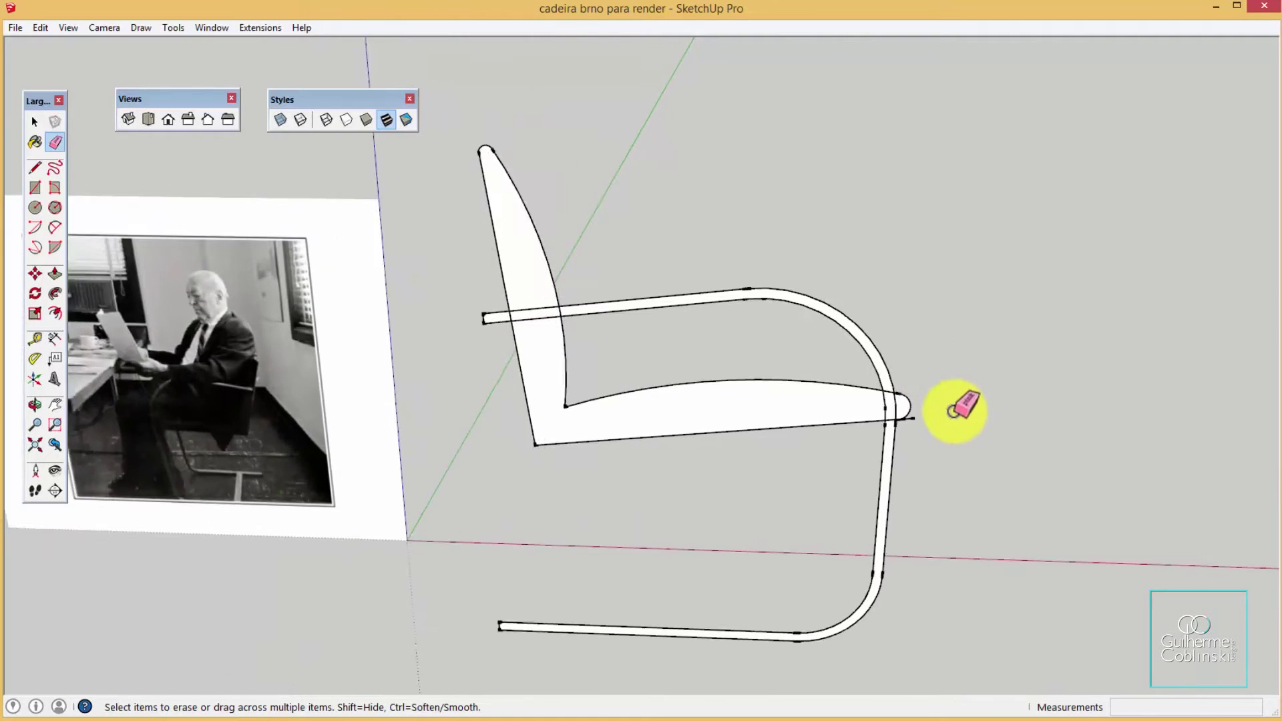
scroll(903, 416, up, 2)
scroll(905, 419, down, 1)
scroll(898, 418, down, 1)
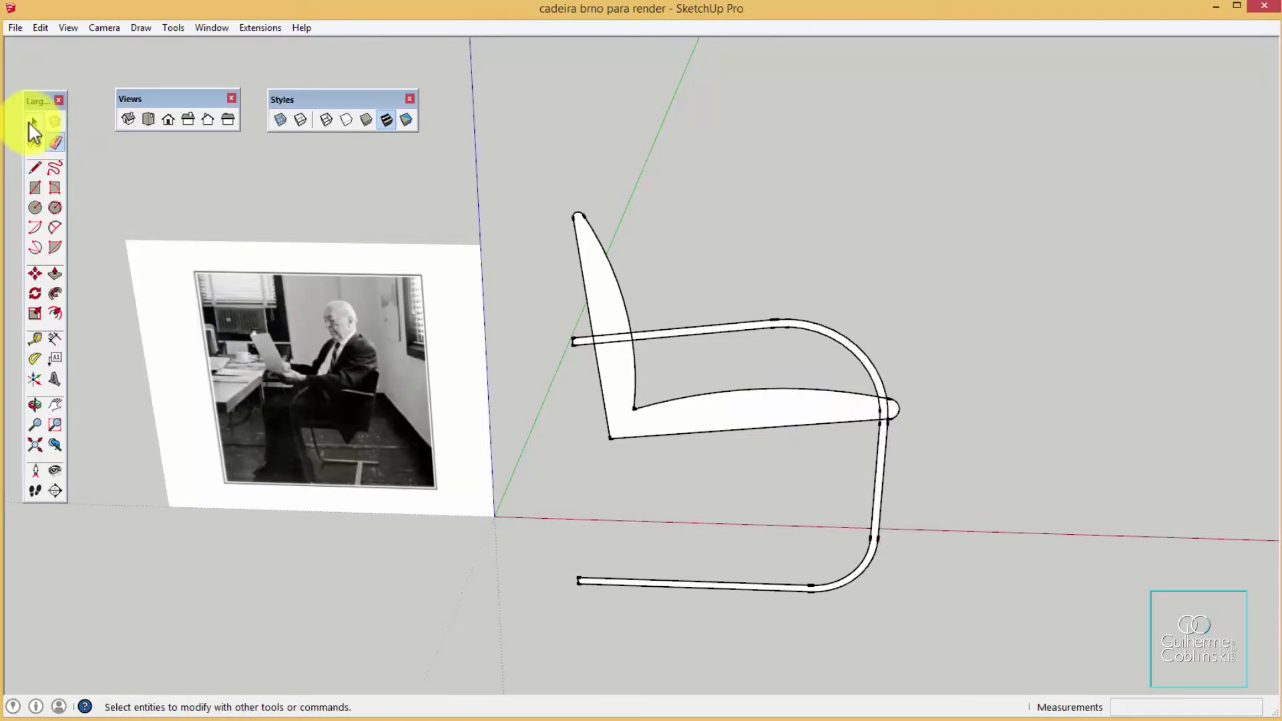
Select the seat-and-back face with its edges and group it via Make Group
click(35, 122)
double_click(752, 416)
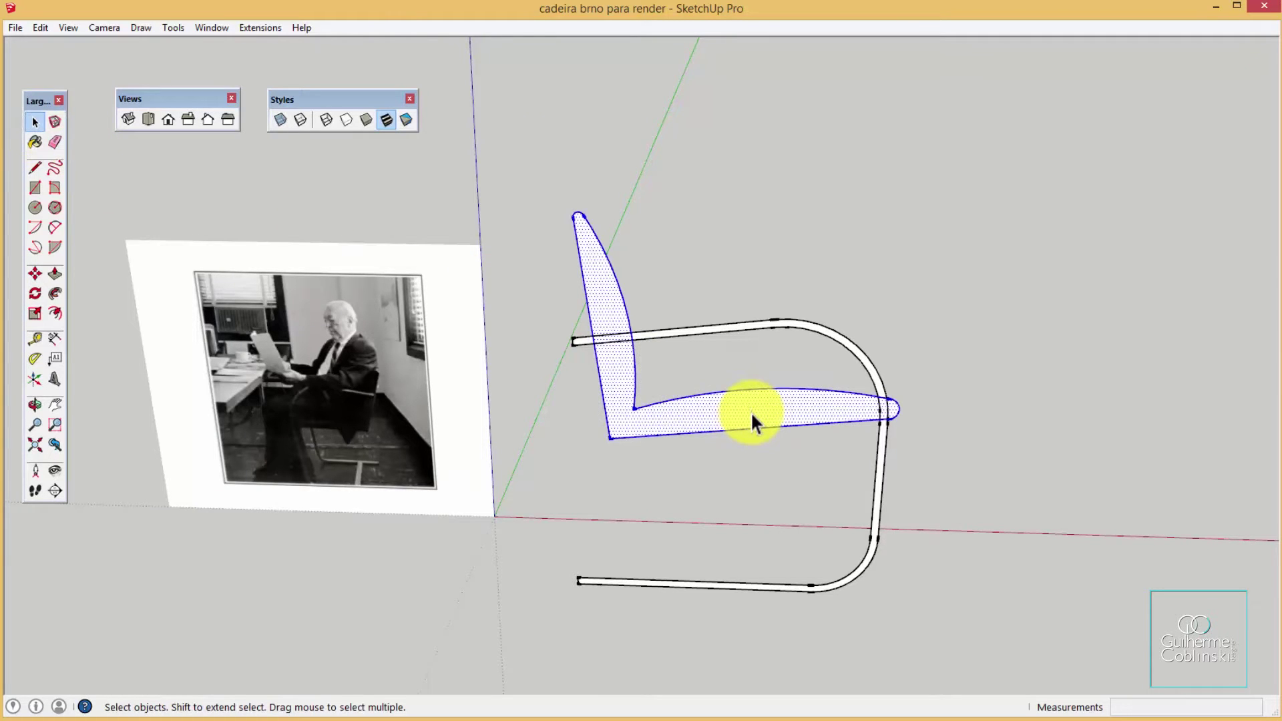
scroll(750, 412, up, 1)
scroll(751, 411, up, 2)
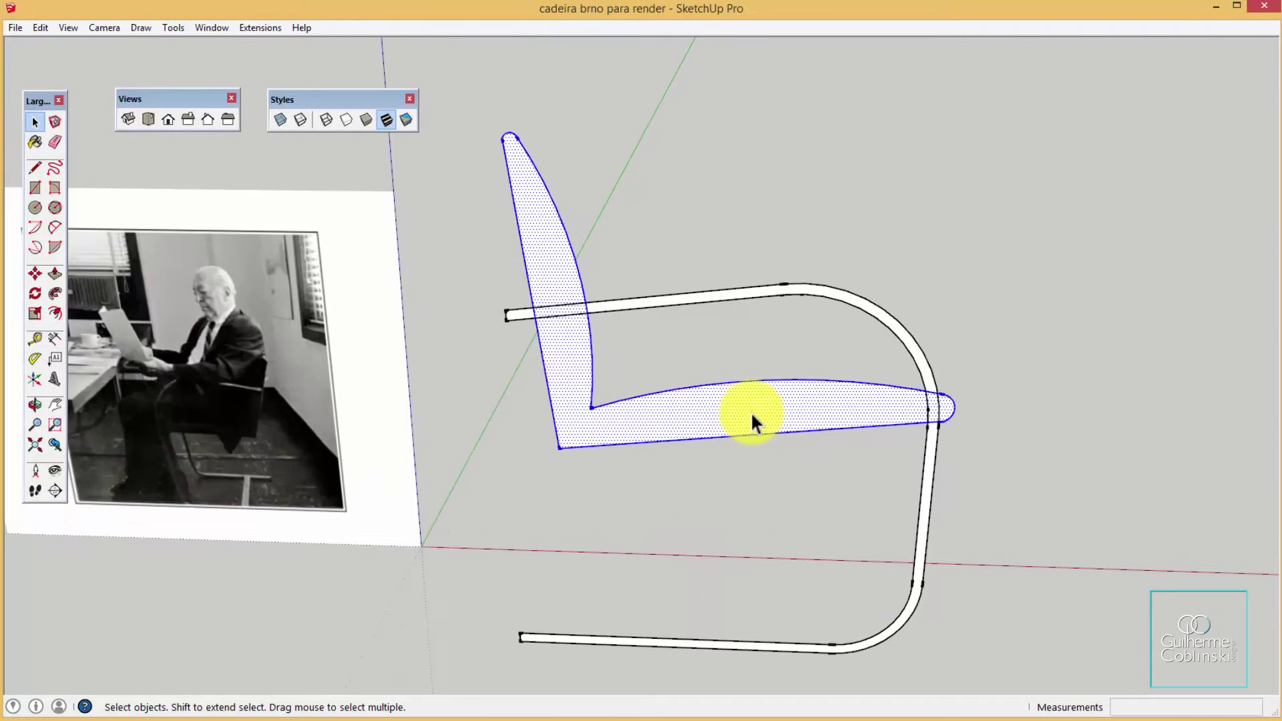
right_click(752, 415)
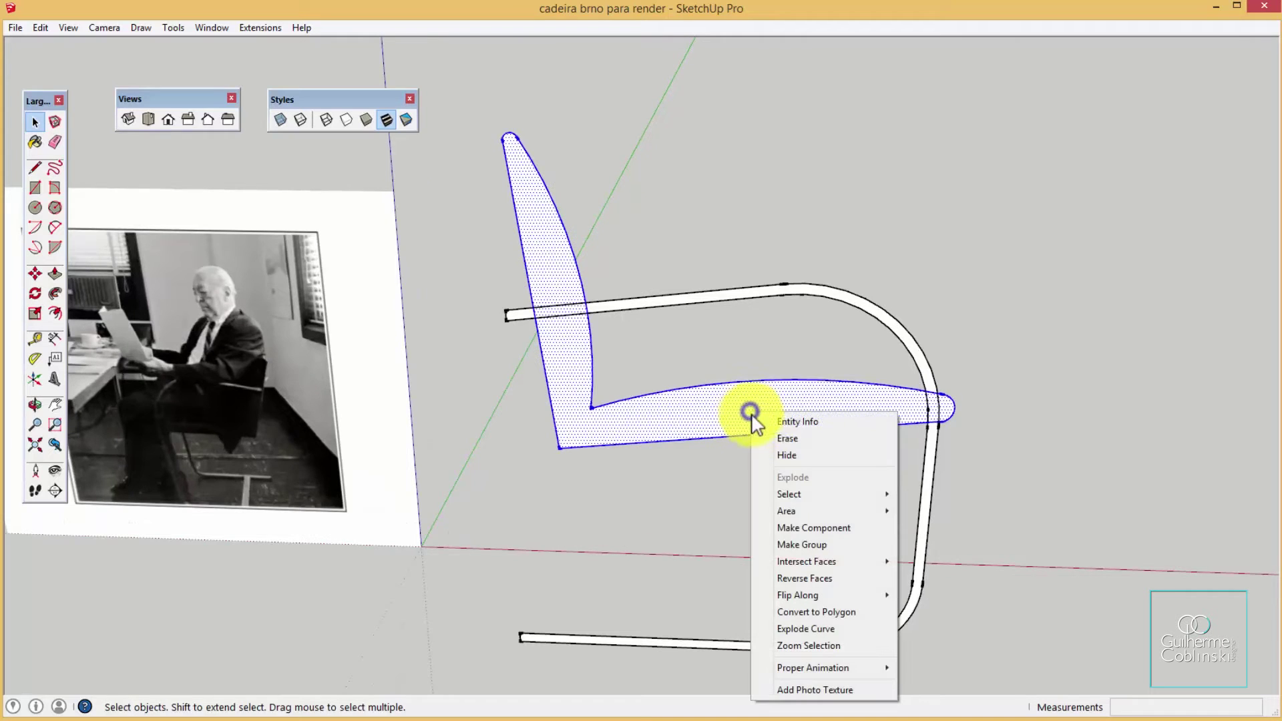
click(832, 544)
mouse_move(817, 441)
middle_down()
mouse_move(601, 386)
mouse_move(636, 318)
mouse_move(892, 411)
mouse_move(902, 322)
mouse_move(882, 415)
mouse_move(539, 190)
middle_up()
click(895, 330)
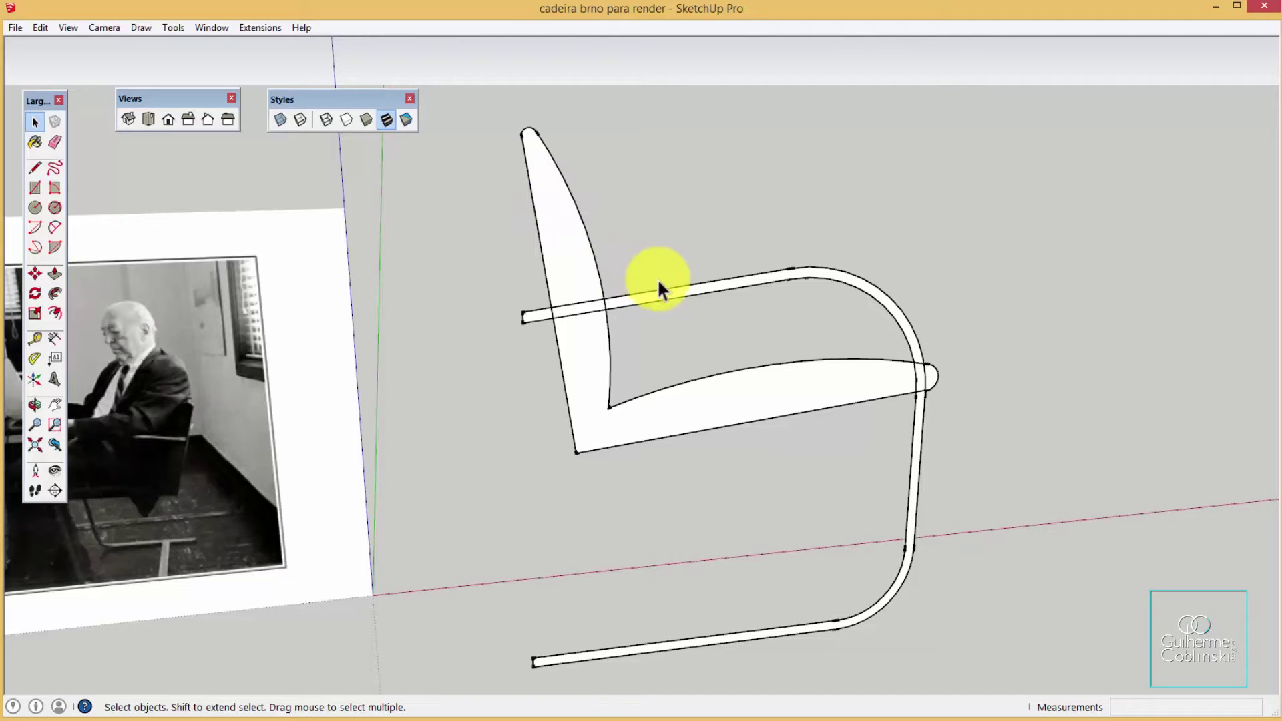
double_click(701, 293)
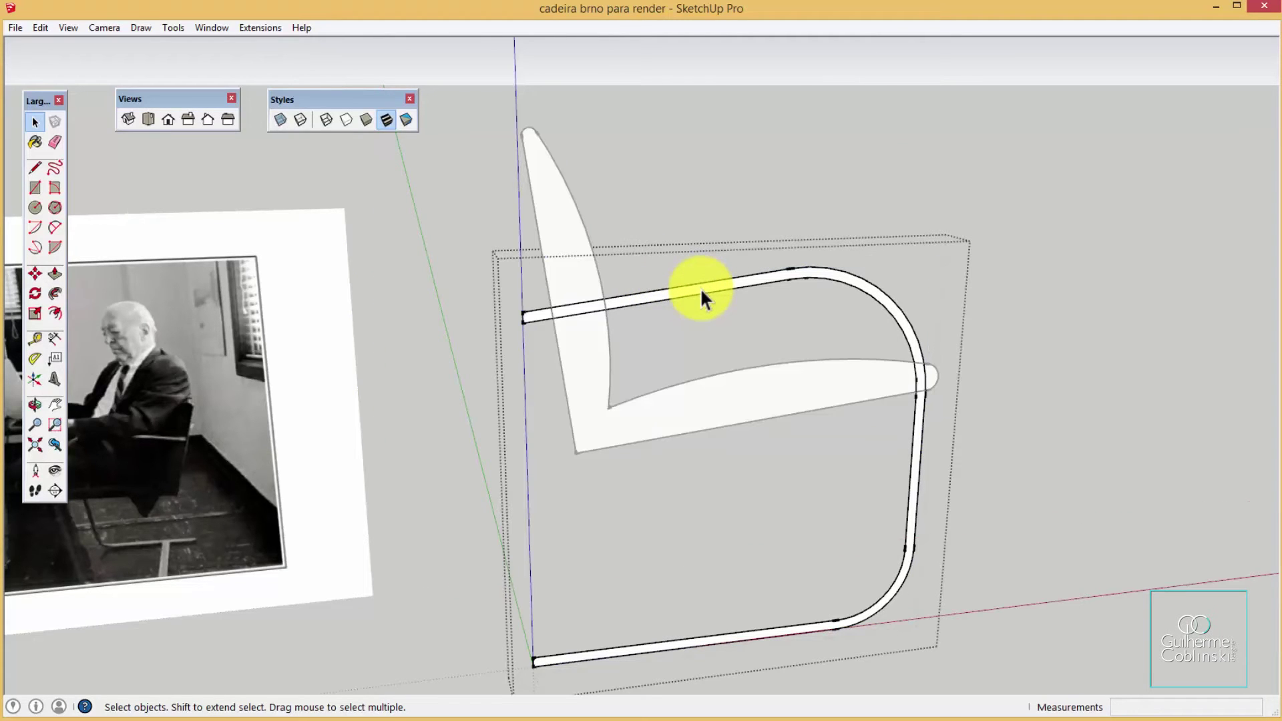
Push/pull the first two tube frame faces out (3 cm, then 4 cm)
key(p)
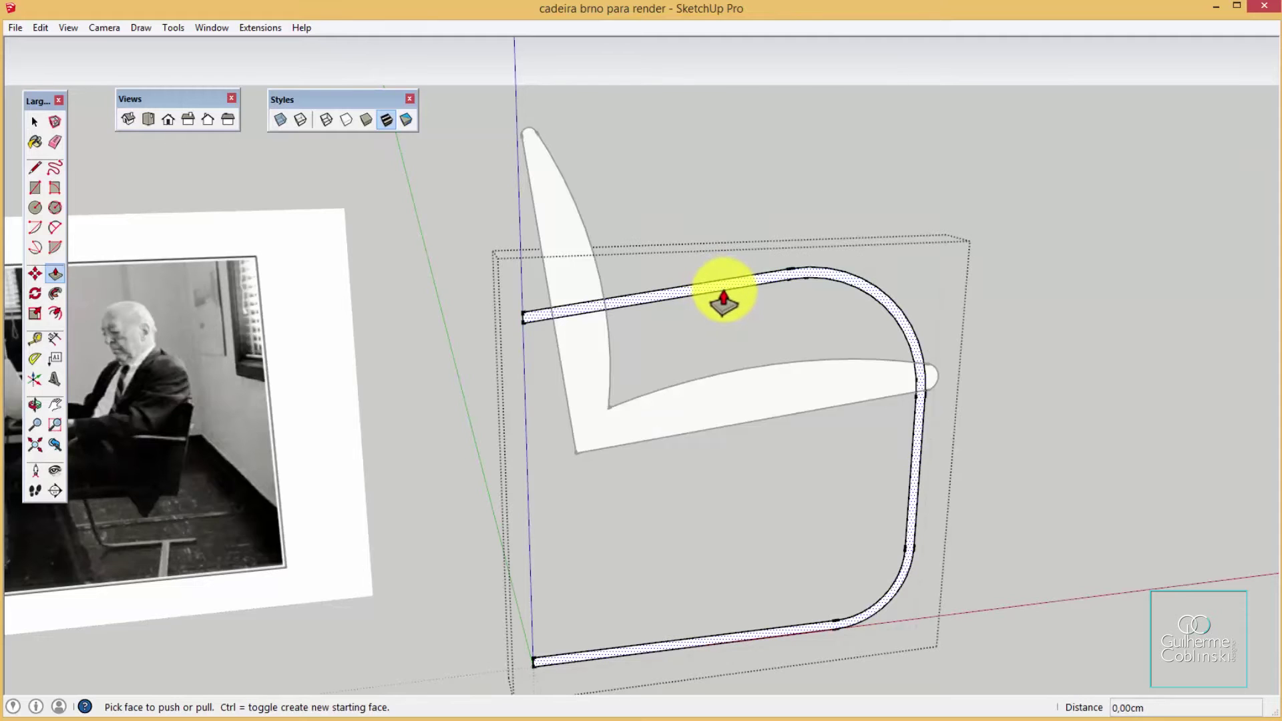
drag(734, 298, 744, 317)
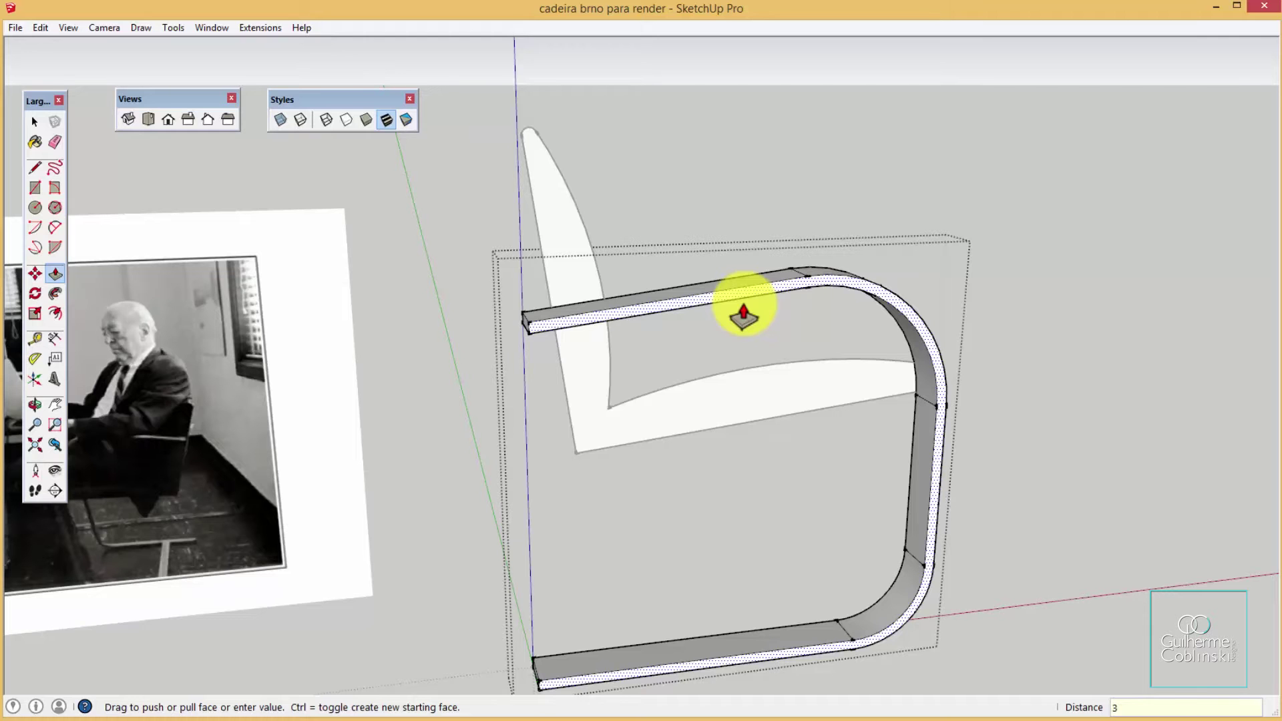
key(Return)
mouse_move(1025, 309)
middle_down()
mouse_move(296, 282)
mouse_move(924, 392)
middle_up()
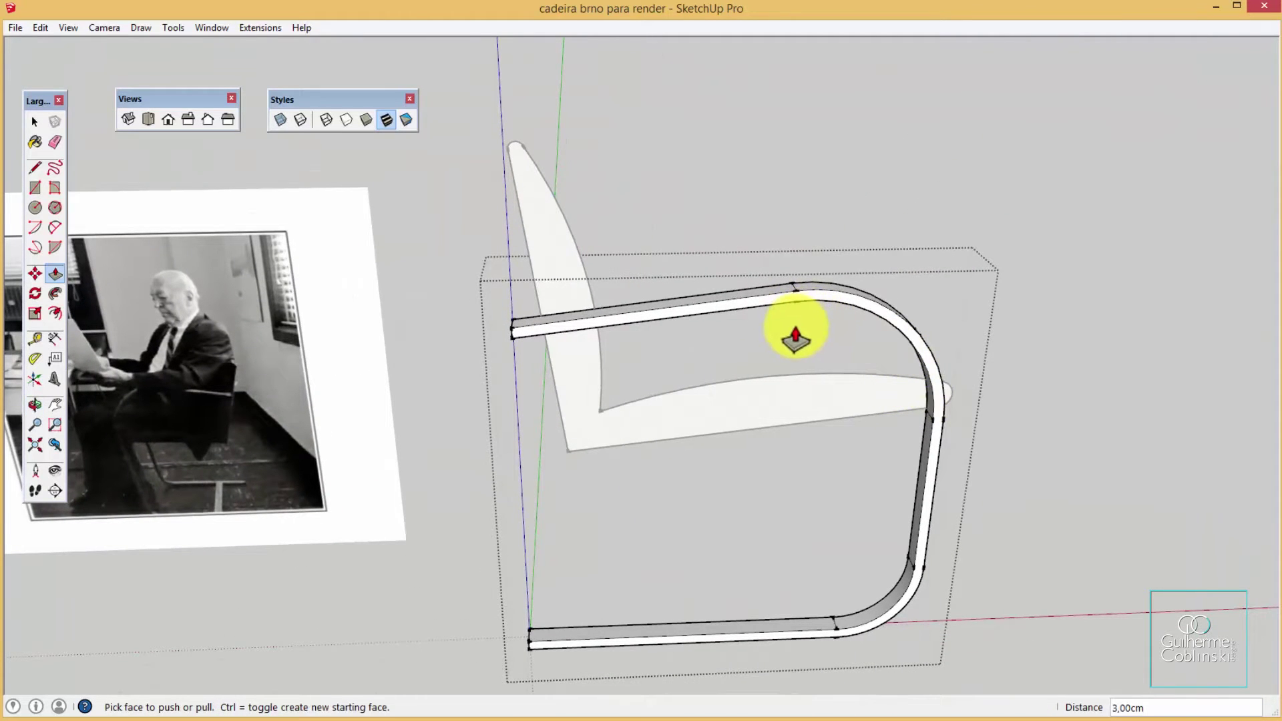
drag(827, 287, 845, 326)
text(4)
key(Return)
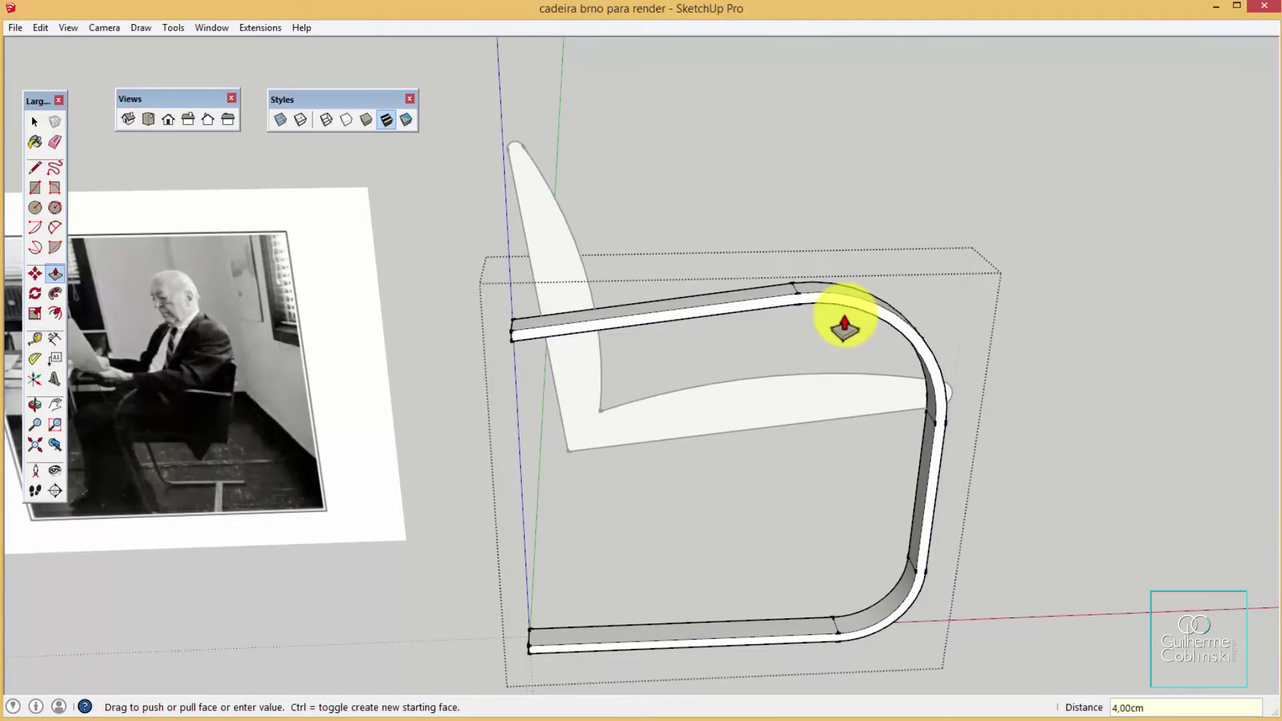
mouse_move(871, 321)
middle_down()
mouse_move(615, 452)
mouse_move(207, 367)
mouse_move(186, 247)
mouse_move(381, 230)
mouse_move(748, 290)
mouse_move(882, 295)
mouse_move(945, 367)
mouse_move(908, 380)
mouse_move(933, 338)
mouse_move(910, 232)
middle_up()
mouse_move(910, 232)
mouse_down()
mouse_move(693, 195)
mouse_move(474, 275)
mouse_move(681, 324)
mouse_up()
Push/pull the lower arm face out 4 cm to match the rest of the frame
key(p)
middle_drag(707, 330, 743, 308)
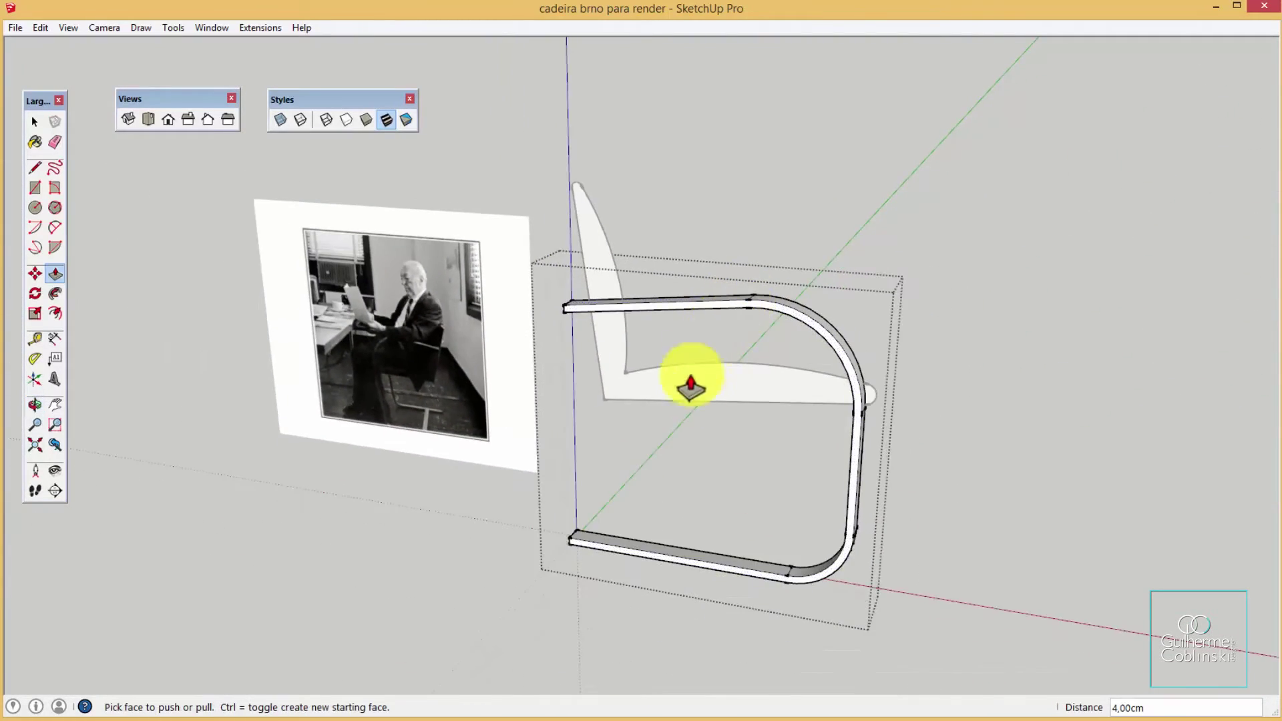
mouse_move(684, 444)
middle_down()
mouse_move(515, 415)
mouse_move(515, 295)
mouse_move(326, 361)
mouse_move(513, 387)
mouse_move(802, 492)
middle_up()
scroll(593, 338, up, 3)
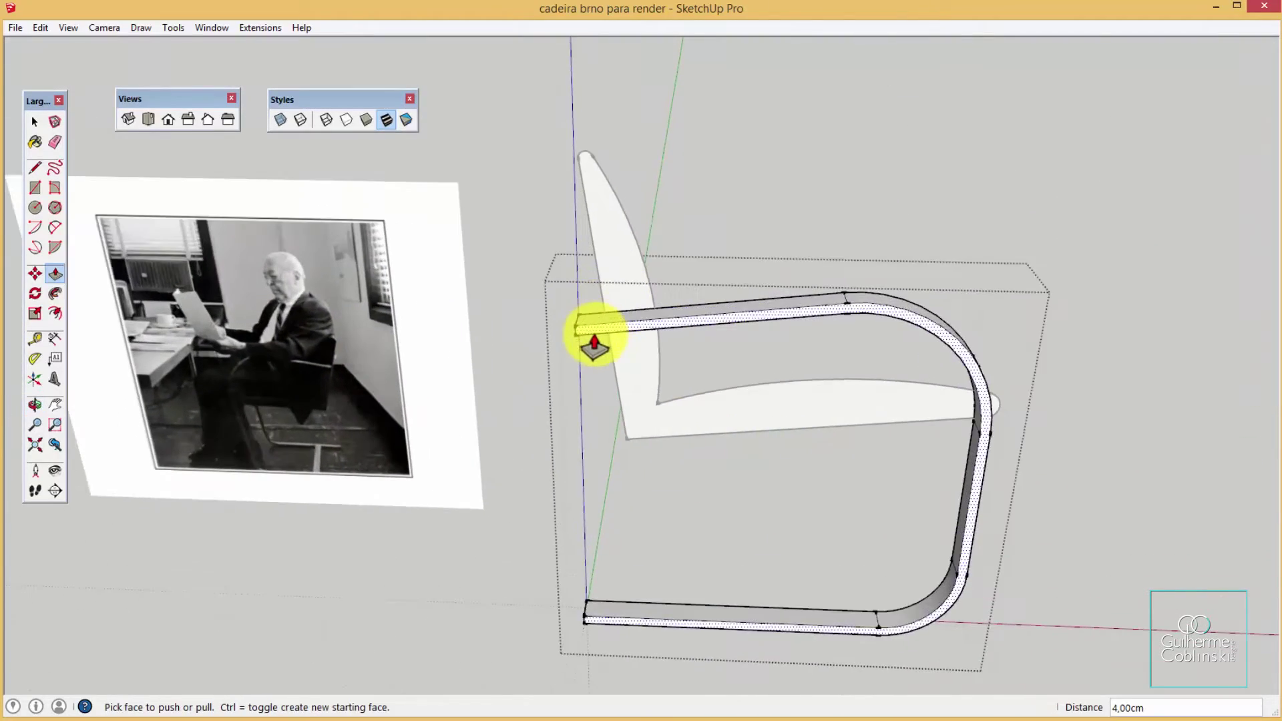
middle_drag(593, 338, 654, 283)
mouse_move(654, 283)
mouse_down()
mouse_move(667, 201)
mouse_move(630, 180)
mouse_move(676, 234)
mouse_move(666, 202)
mouse_move(624, 223)
mouse_move(667, 232)
mouse_move(643, 249)
mouse_move(690, 338)
mouse_move(662, 369)
mouse_move(610, 378)
mouse_move(558, 416)
mouse_up()
key(p)
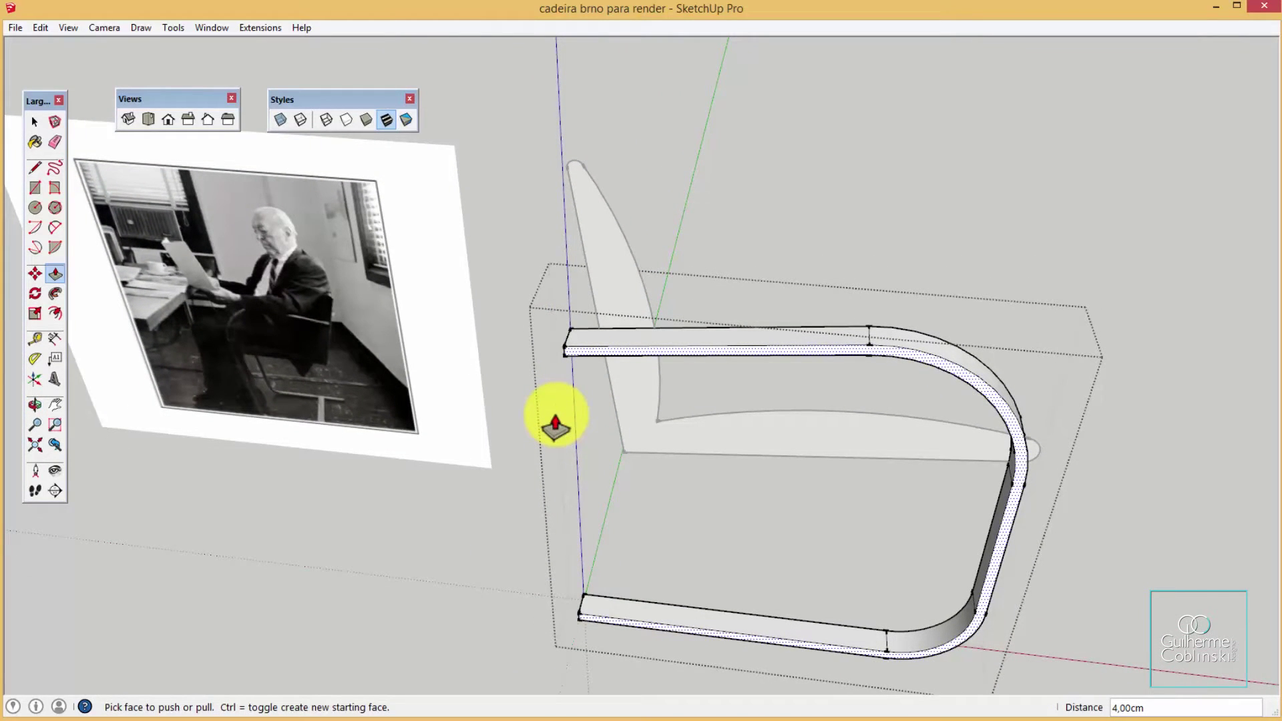
mouse_move(625, 411)
middle_down()
mouse_move(681, 423)
mouse_move(710, 475)
mouse_move(790, 347)
mouse_move(893, 244)
mouse_move(839, 209)
mouse_move(859, 209)
middle_up()
scroll(592, 310, up, 2)
scroll(592, 310, up, 3)
mouse_move(564, 315)
middle_down()
mouse_move(658, 281)
mouse_move(736, 278)
mouse_move(586, 404)
mouse_move(641, 347)
mouse_move(552, 367)
mouse_move(501, 347)
middle_up()
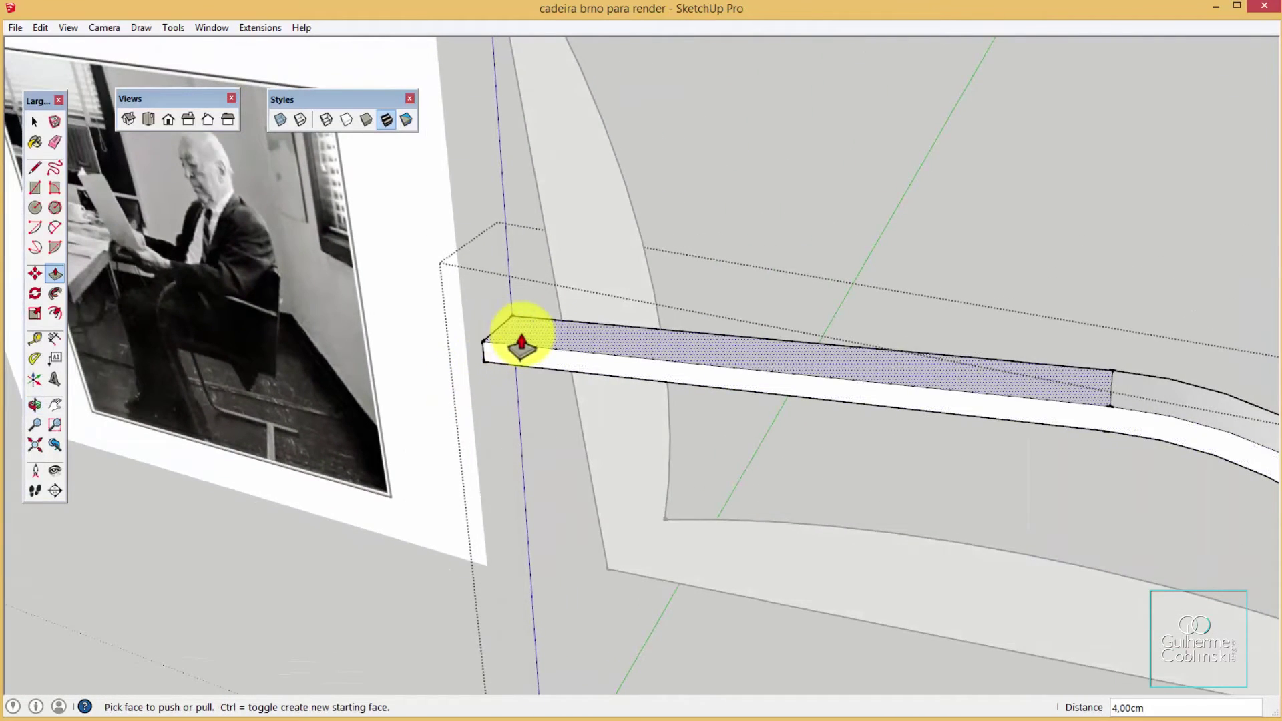
scroll(525, 348, down, 2)
scroll(530, 347, down, 2)
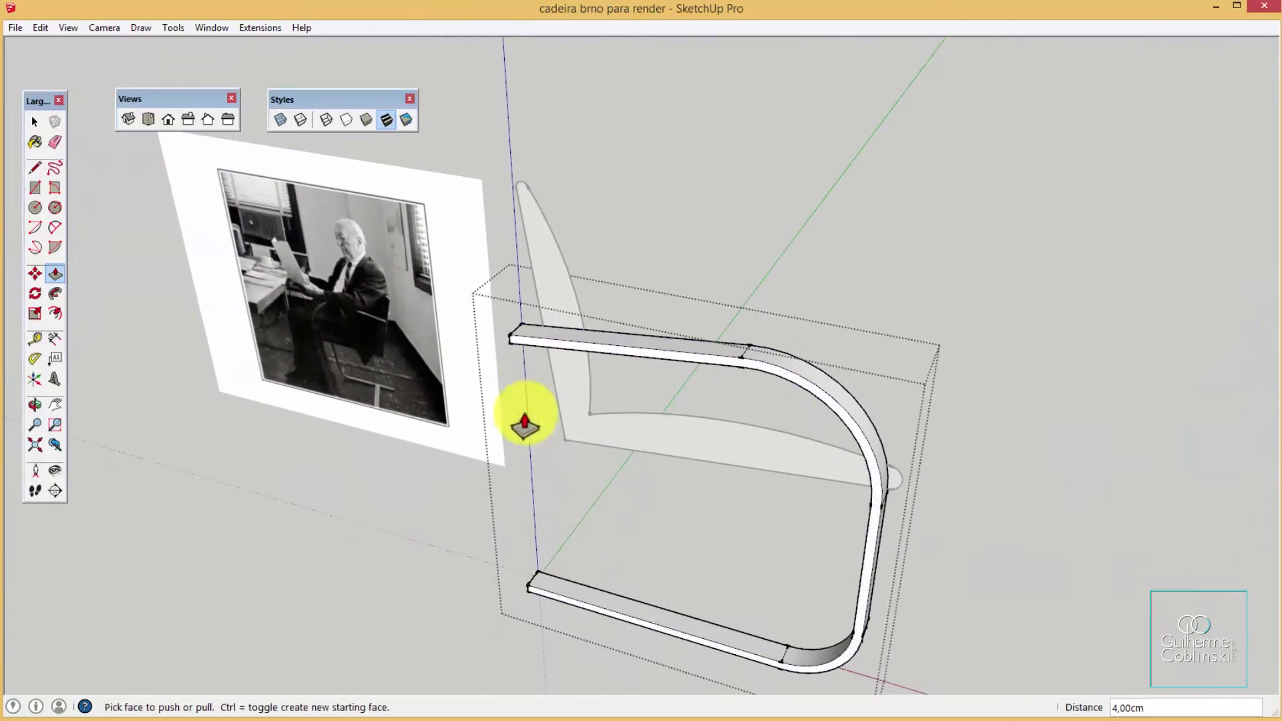
scroll(544, 602, up, 1)
scroll(529, 581, up, 3)
scroll(540, 605, up, 2)
double_click(540, 605)
scroll(539, 604, down, 5)
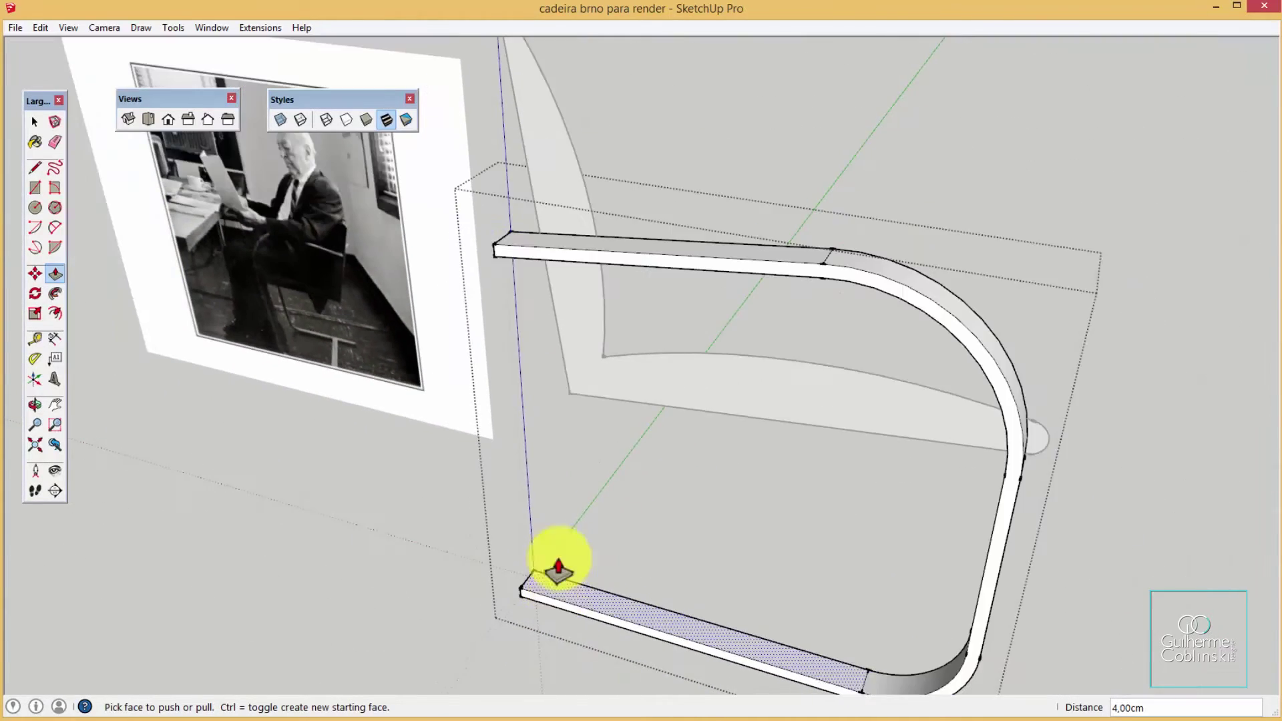
scroll(502, 252, up, 2)
scroll(501, 264, up, 2)
mouse_move(499, 274)
middle_down()
mouse_move(615, 187)
mouse_move(481, 252)
mouse_move(583, 198)
mouse_move(519, 215)
mouse_move(552, 243)
mouse_move(520, 242)
mouse_move(507, 300)
mouse_move(575, 260)
mouse_move(535, 330)
middle_up()
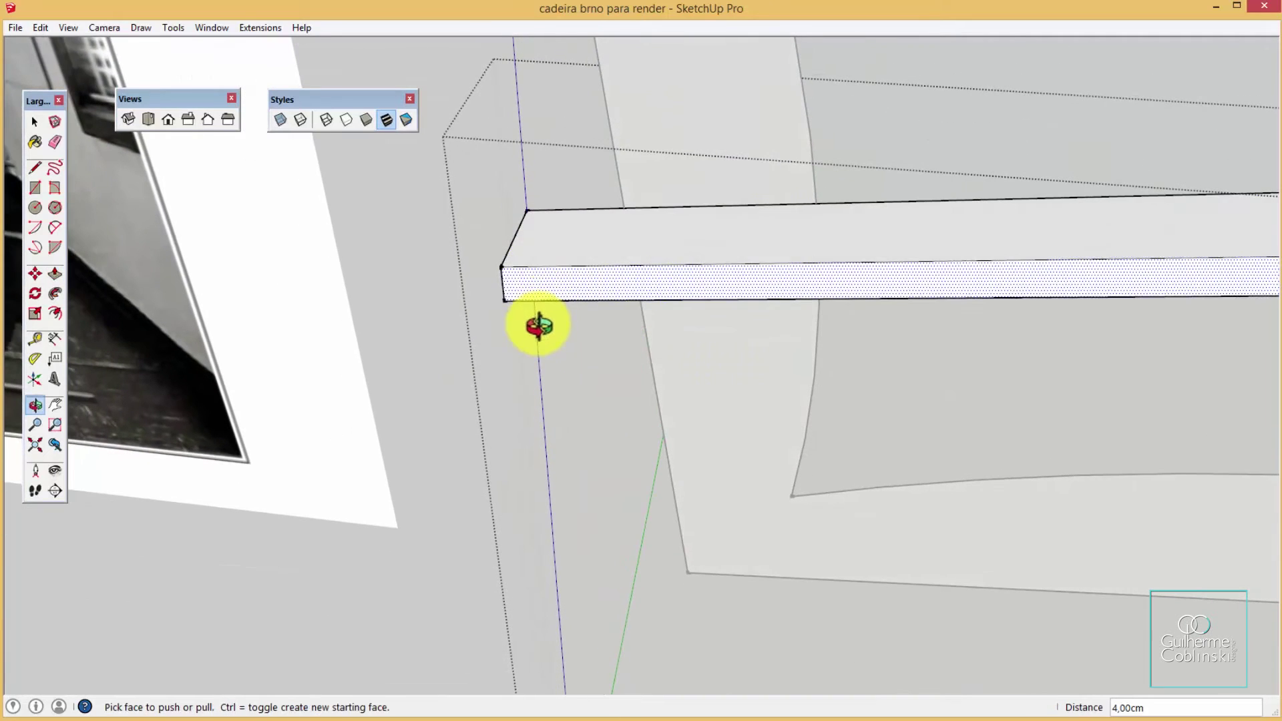
Add a corner arc on the arm and push the adjacent corner face in, leaving a square tube end
key(shift+p)
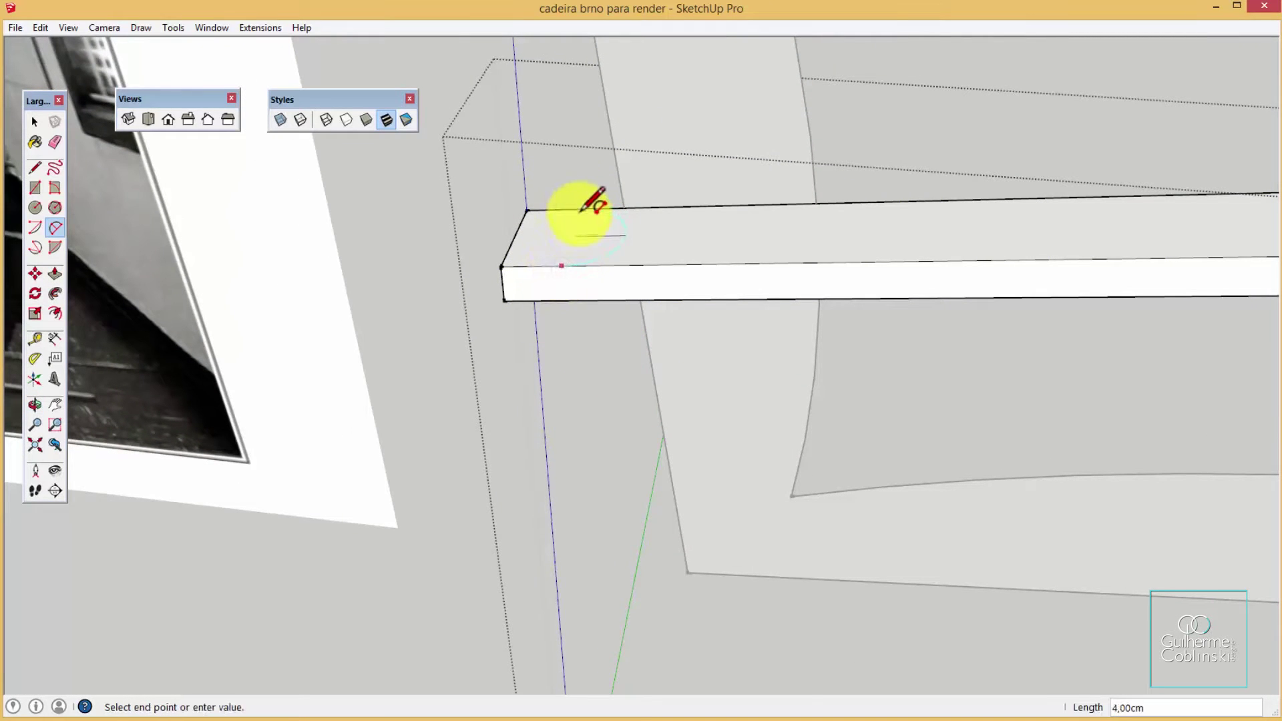
click(583, 209)
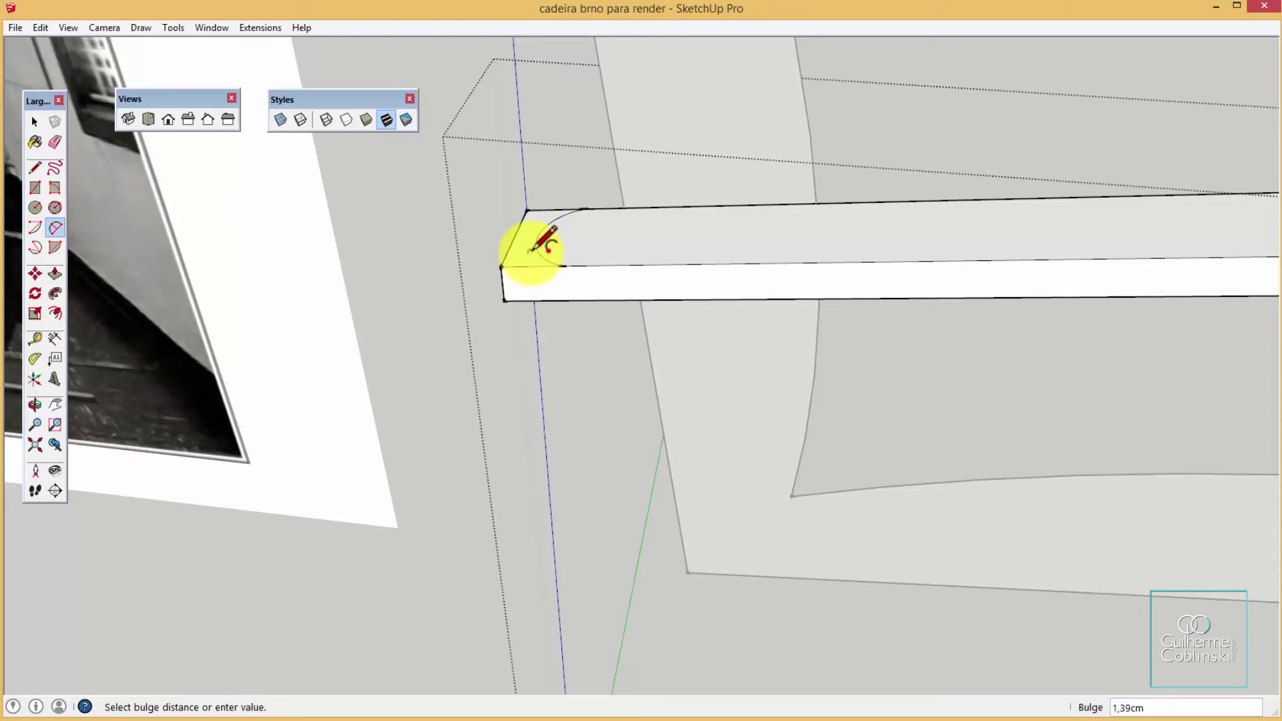
mouse_move(551, 260)
middle_down()
mouse_move(693, 229)
mouse_move(615, 206)
middle_up()
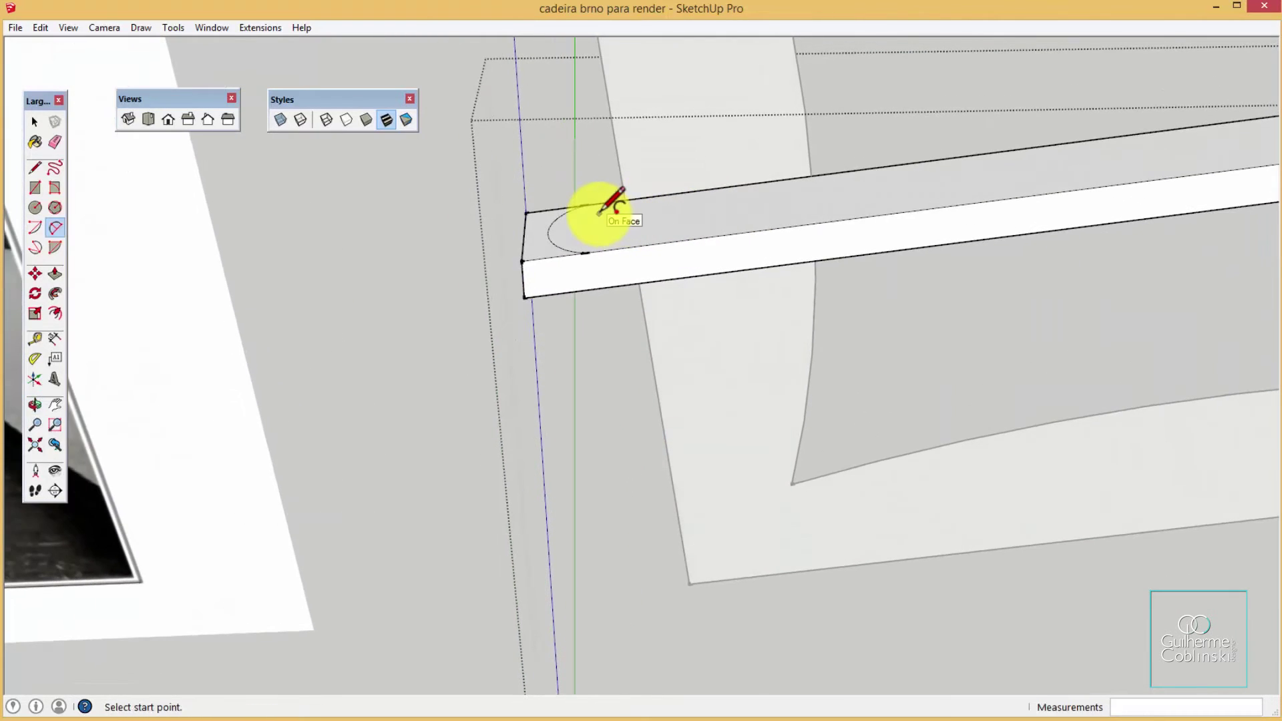
key(p)
mouse_move(539, 252)
middle_down()
mouse_move(573, 243)
mouse_move(547, 253)
middle_up()
drag(549, 244, 549, 265)
middle_drag(549, 288, 549, 257)
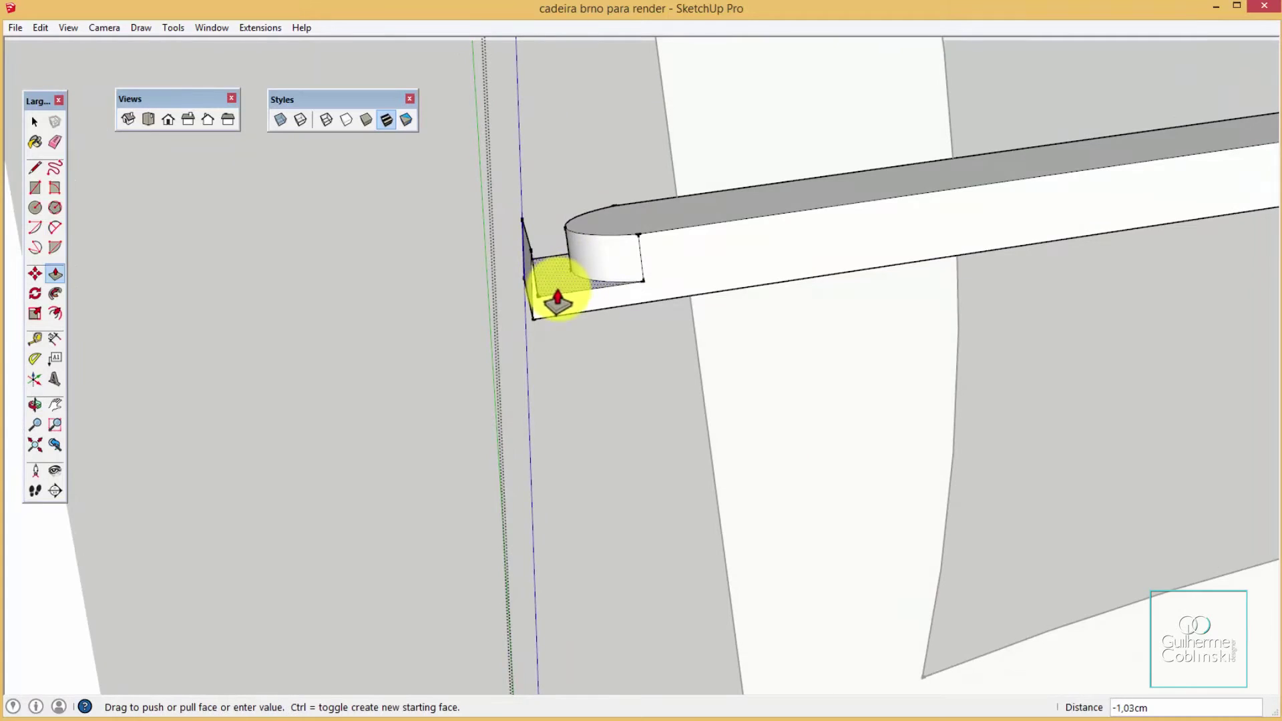
middle_drag(558, 300, 521, 214)
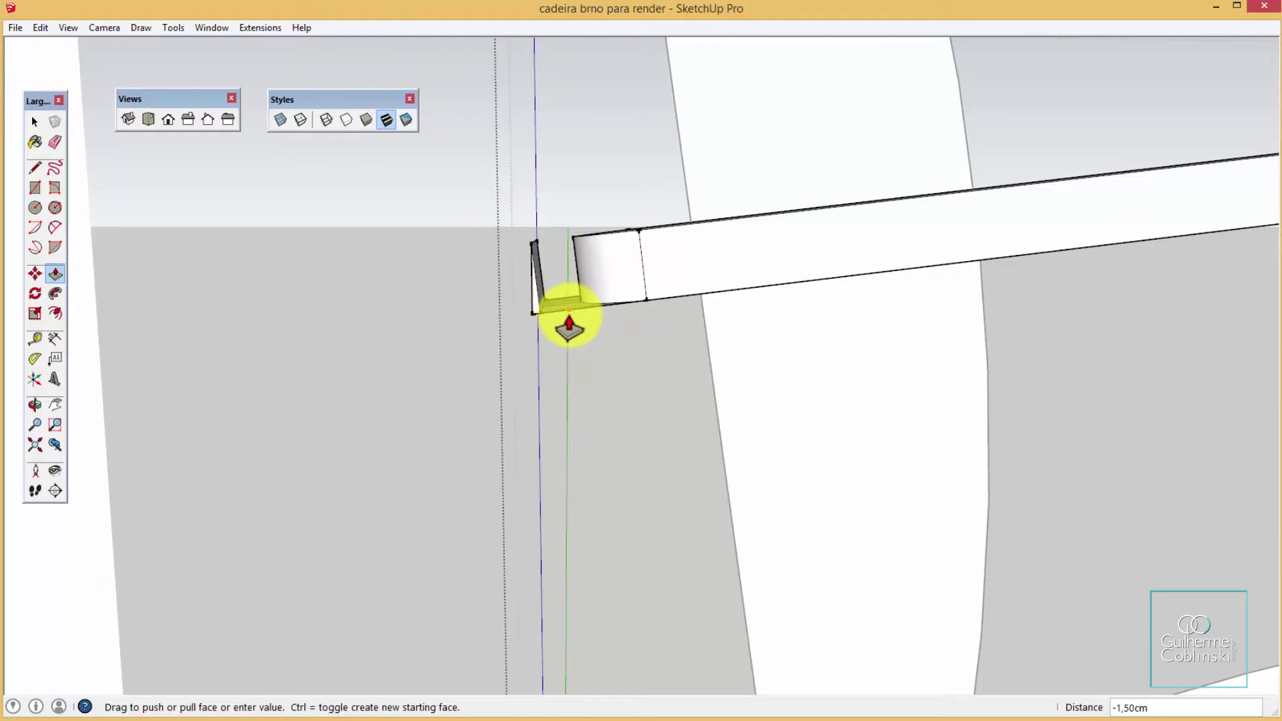
mouse_move(578, 320)
middle_down()
mouse_move(570, 287)
mouse_move(581, 401)
middle_up()
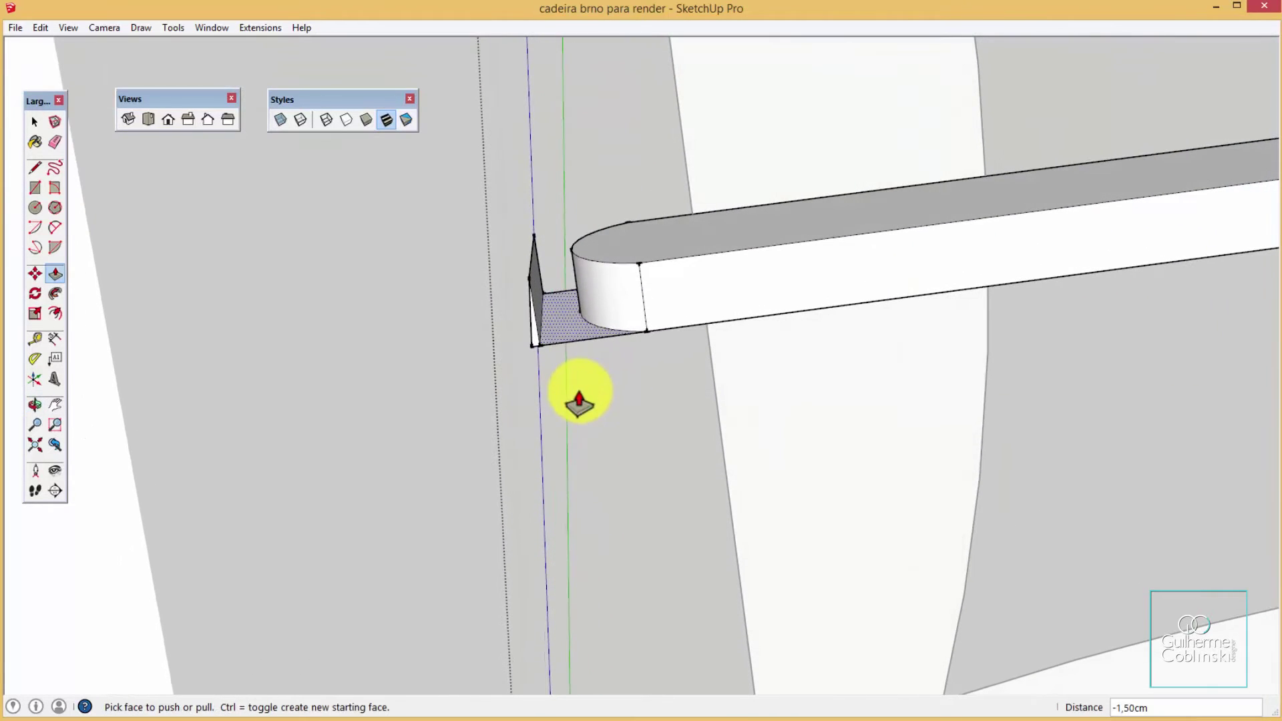
click(571, 348)
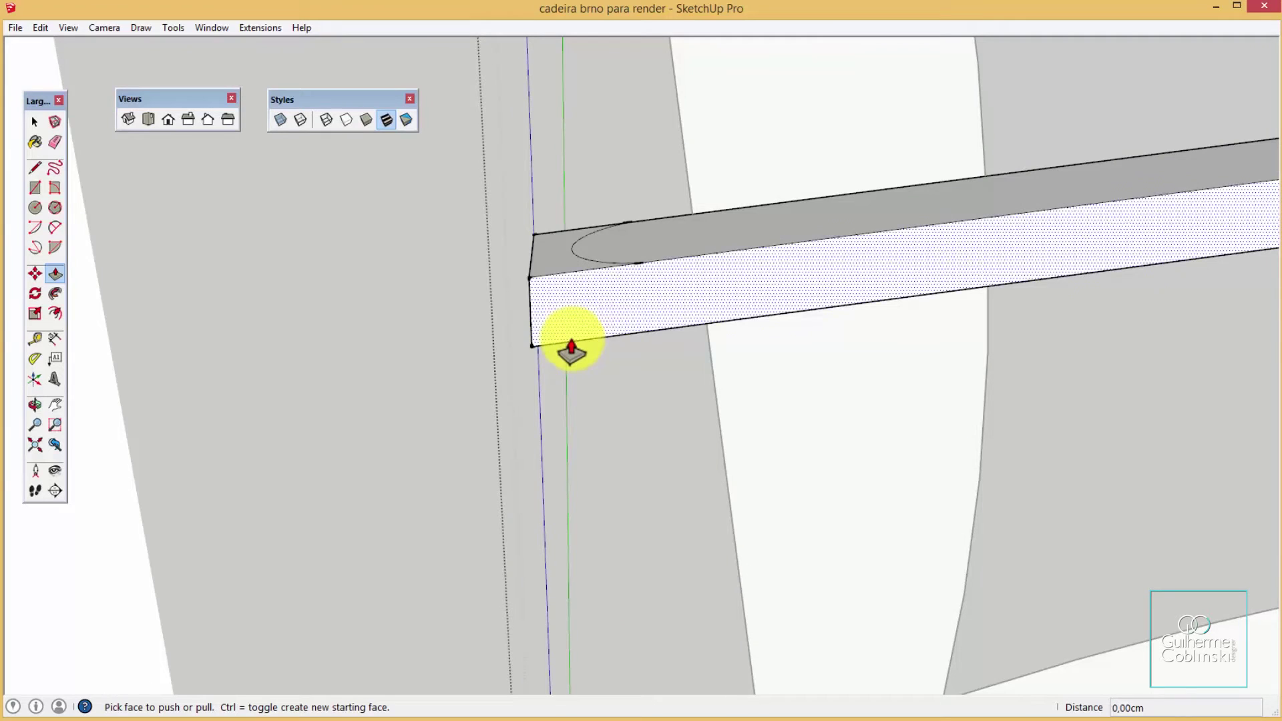
mouse_move(622, 281)
middle_down()
mouse_move(681, 209)
mouse_move(624, 272)
mouse_move(671, 262)
mouse_move(648, 272)
middle_up()
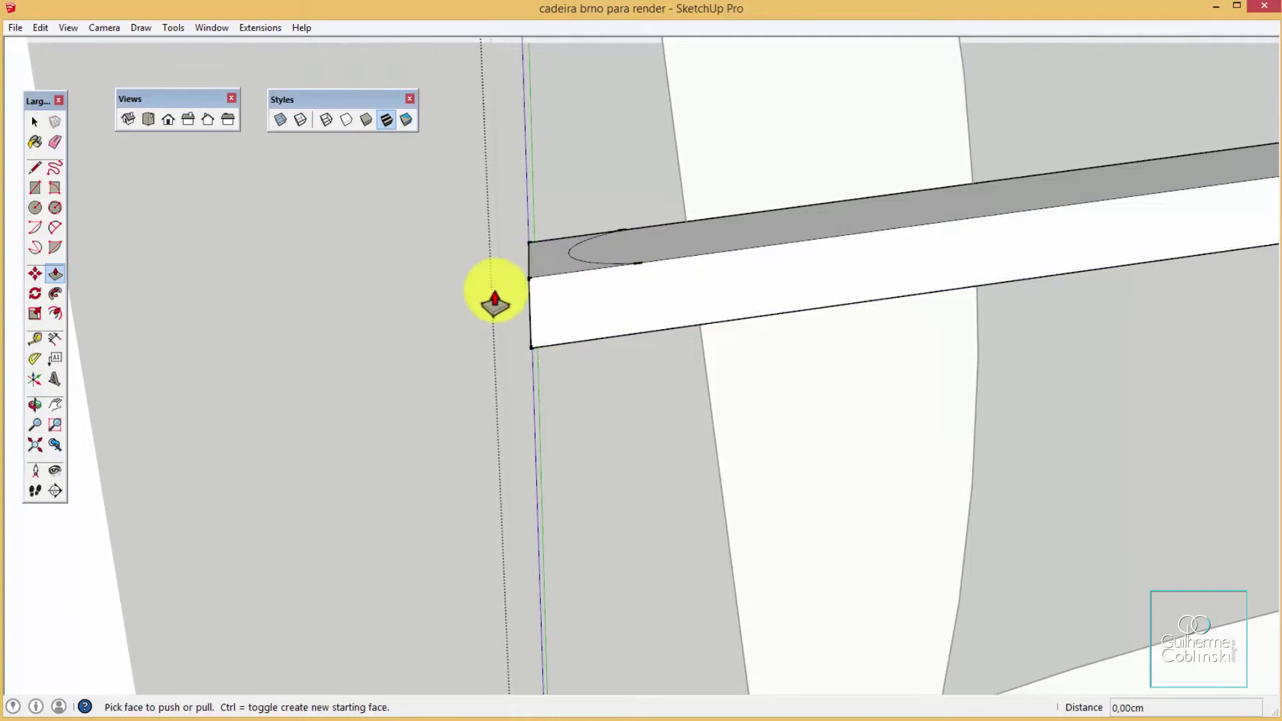
middle_drag(529, 338, 555, 323)
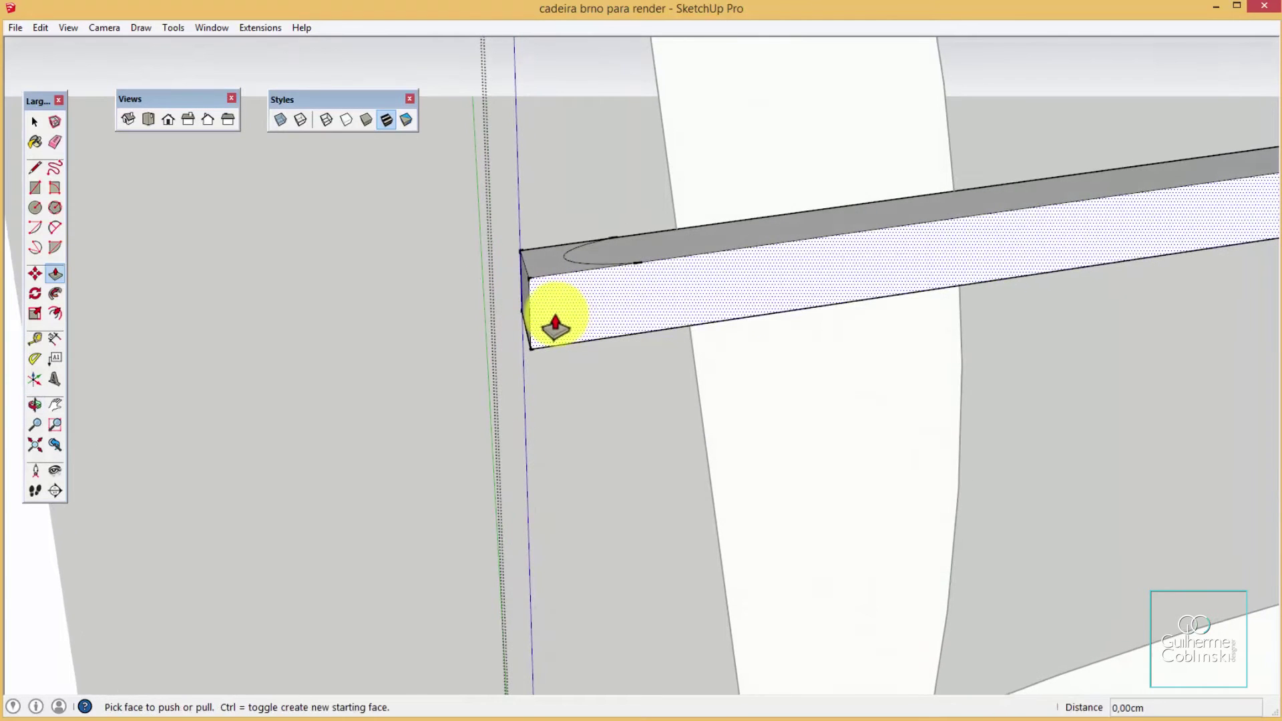
Draw a line at the tube end corner and push the small end face away to round the tip
key(l)
mouse_move(542, 278)
middle_down()
mouse_move(515, 278)
mouse_move(527, 283)
middle_up()
click(531, 280)
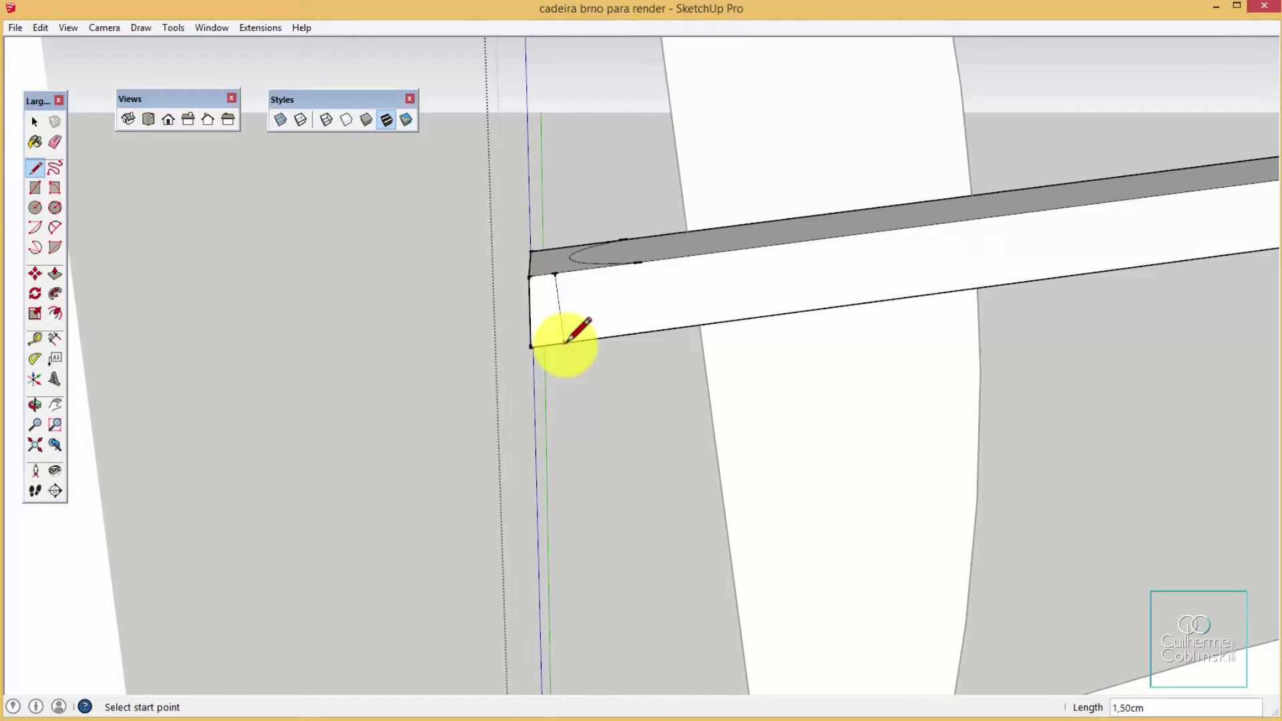
key(p)
click(543, 345)
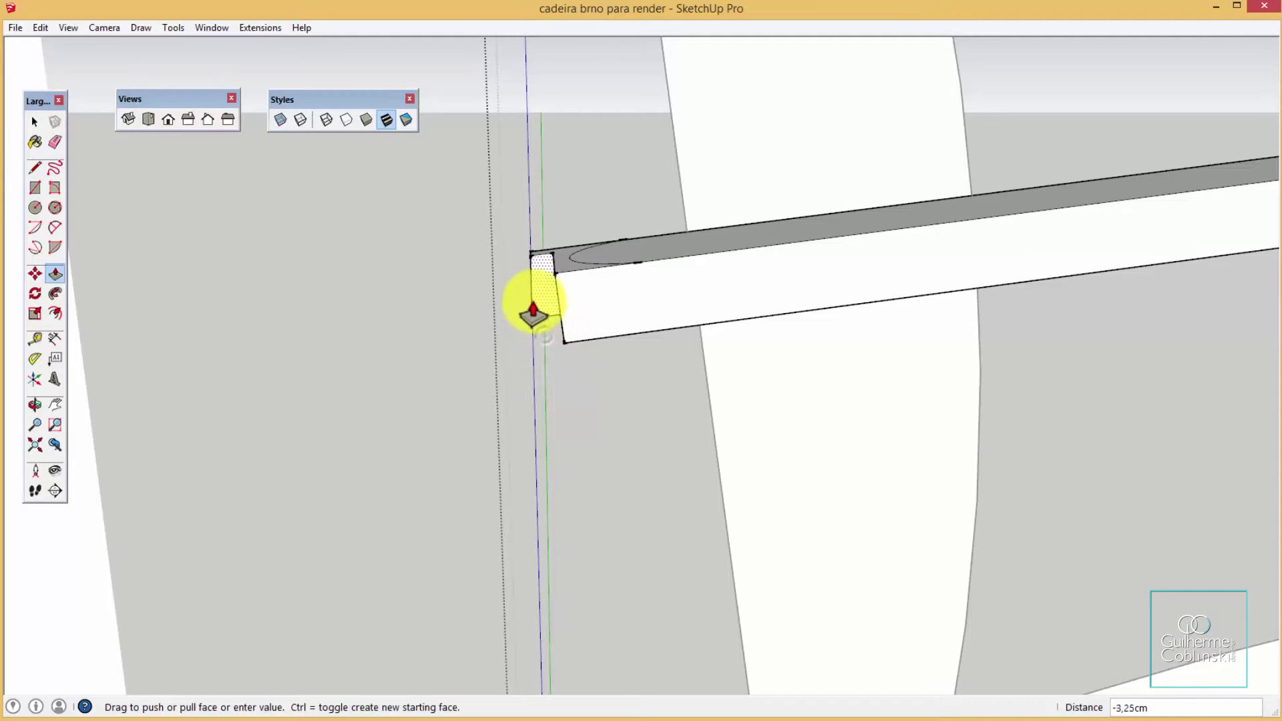
mouse_move(519, 307)
middle_down()
mouse_move(547, 329)
mouse_move(518, 289)
mouse_move(525, 302)
middle_up()
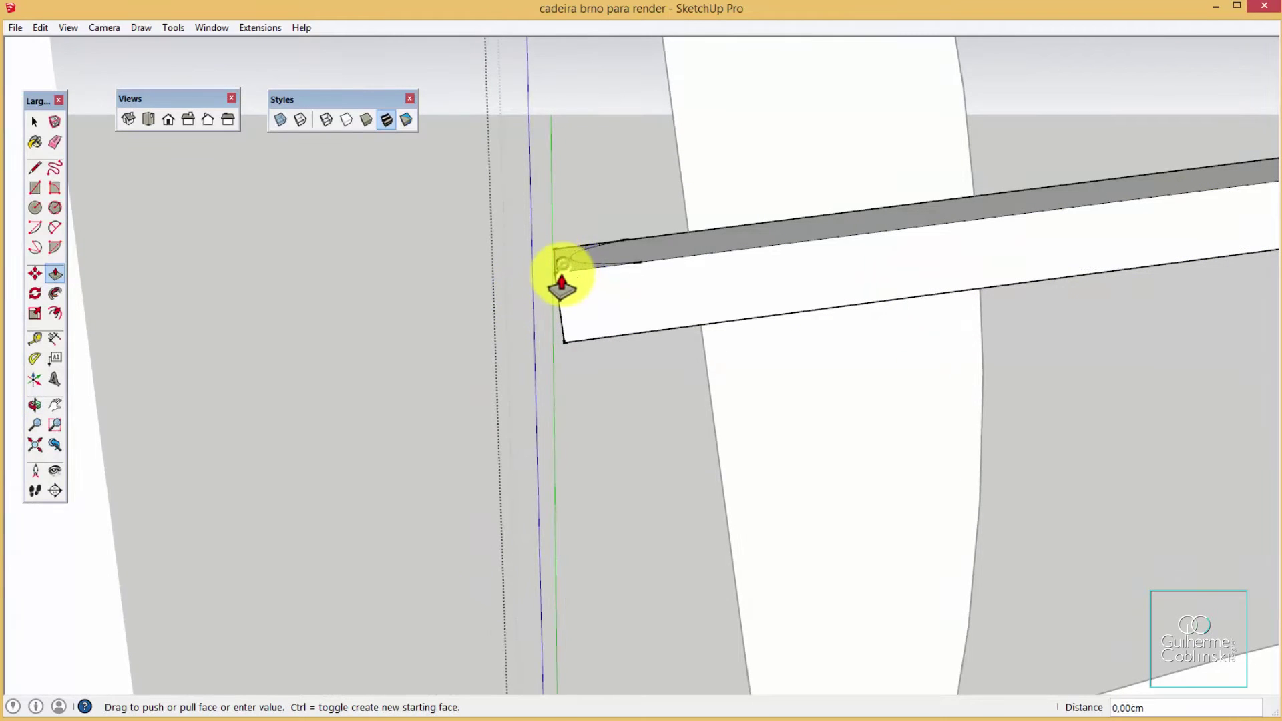
mouse_move(603, 337)
middle_down()
mouse_move(615, 367)
mouse_move(635, 287)
mouse_move(659, 286)
mouse_move(678, 376)
mouse_move(630, 347)
mouse_move(629, 367)
mouse_move(638, 311)
middle_up()
scroll(624, 235, down, 3)
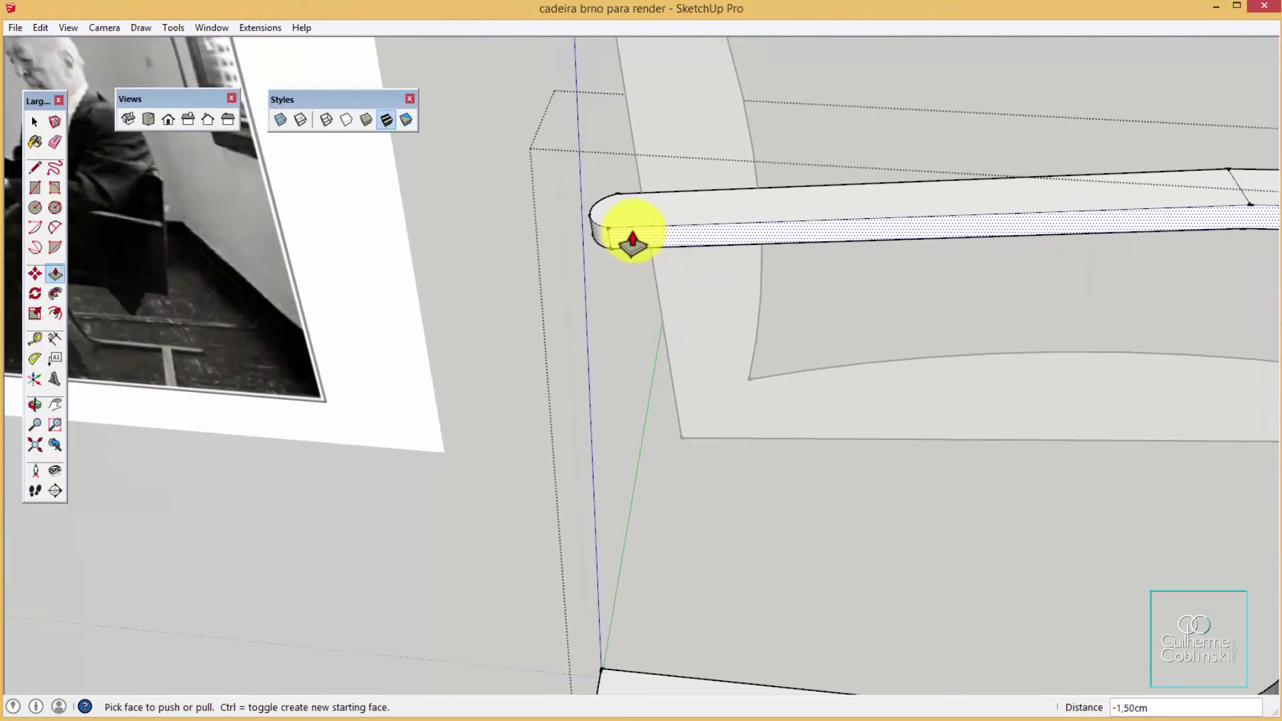
Round the rail's other corner with a 2-point arc and push away the outer piece
scroll(624, 229, down, 3)
mouse_move(624, 229)
middle_down()
mouse_move(659, 252)
mouse_move(616, 377)
middle_up()
scroll(616, 377, up, 5)
scroll(616, 374, up, 3)
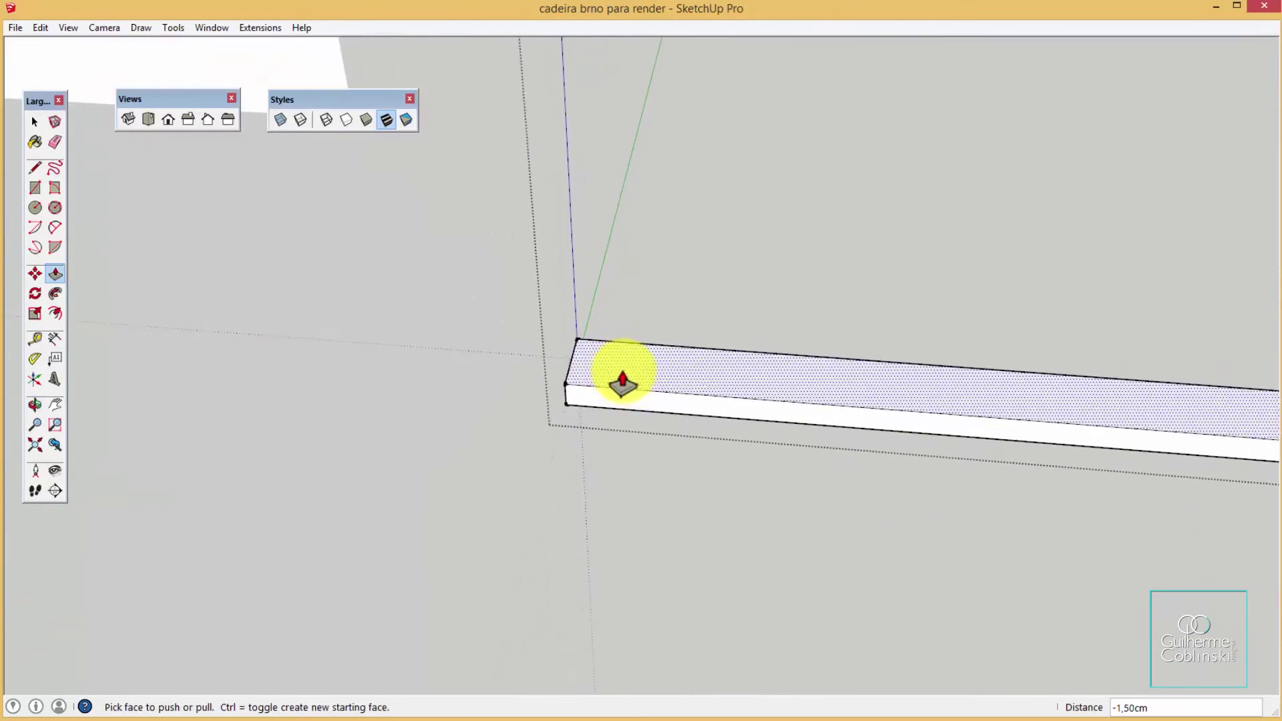
key(a)
scroll(536, 375, up, 2)
click(587, 379)
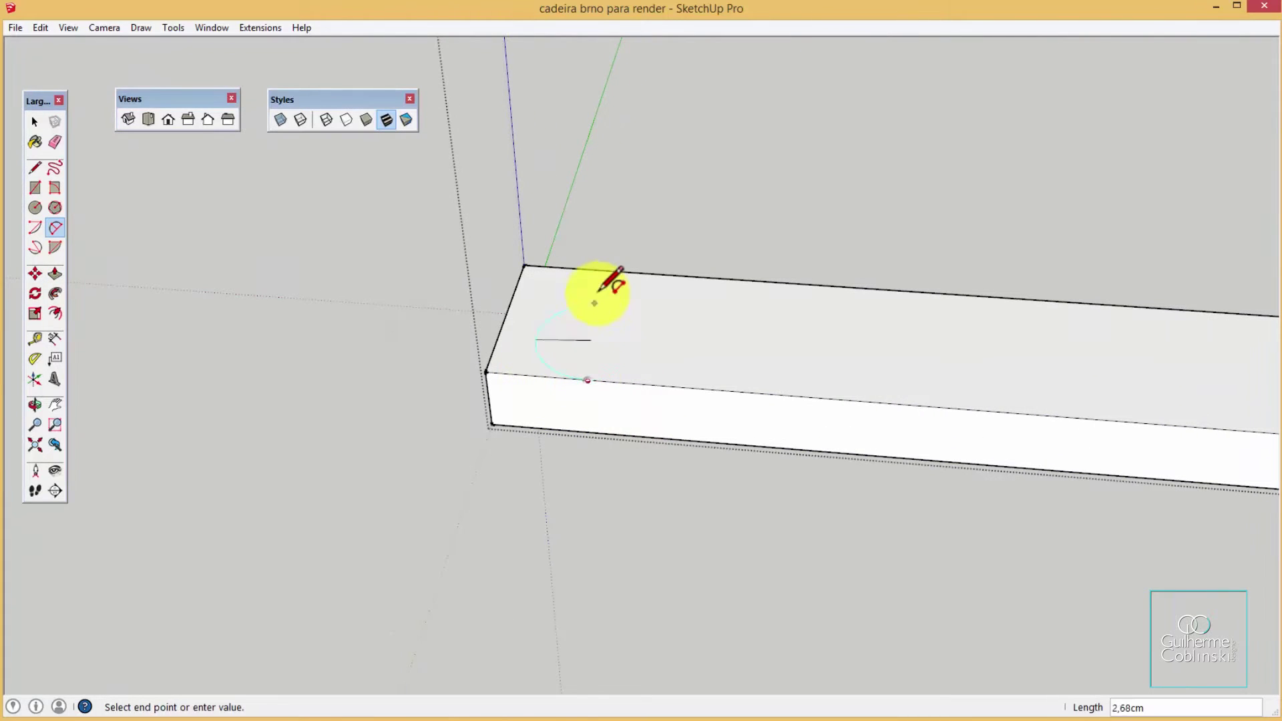
click(612, 270)
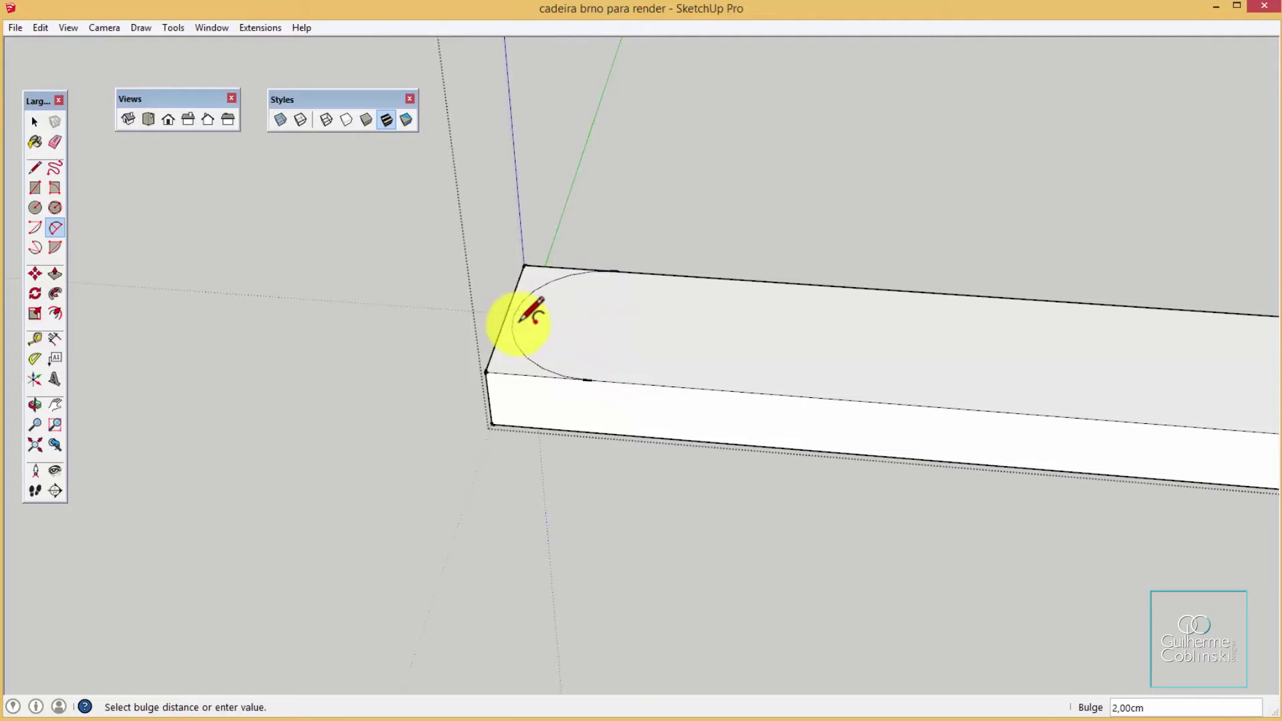
click(519, 319)
key(p)
click(510, 367)
click(497, 434)
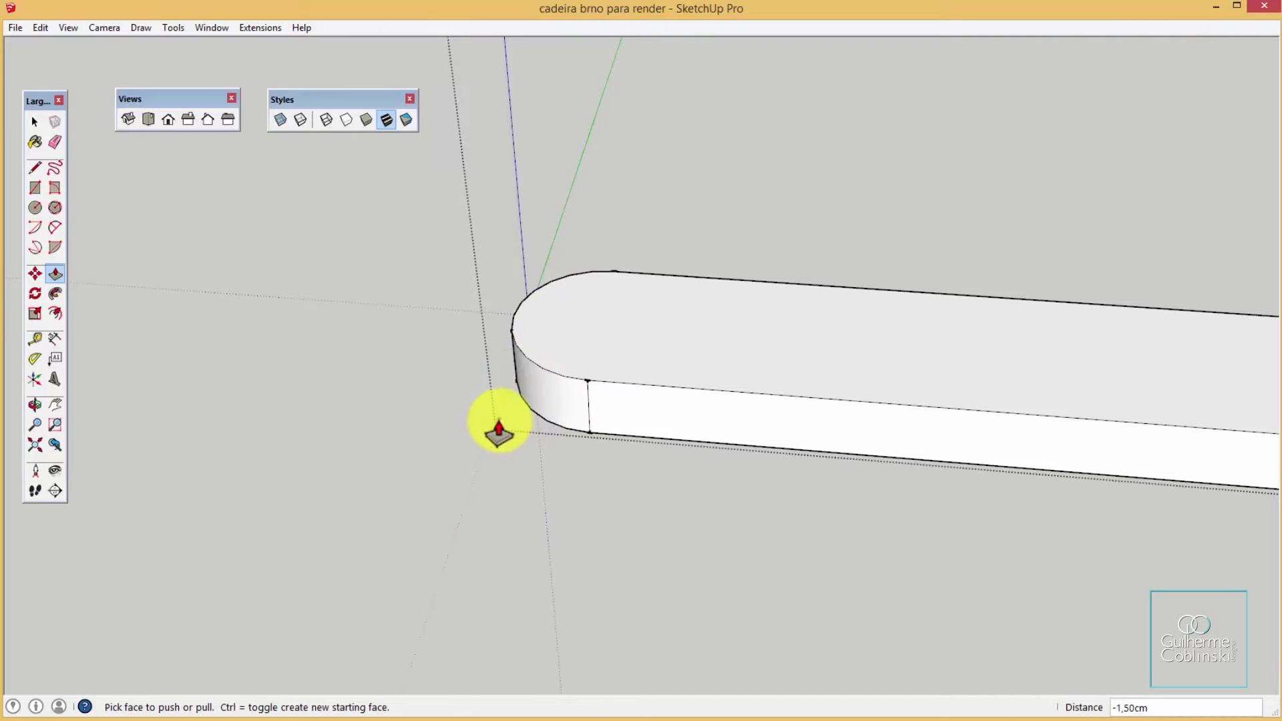
Orbit around the whole tube frame and close the frame group
scroll(558, 392, down, 2)
scroll(572, 401, down, 2)
scroll(710, 407, down, 3)
scroll(767, 412, down, 4)
mouse_move(767, 412)
middle_down()
mouse_move(710, 515)
mouse_move(830, 247)
mouse_move(659, 57)
mouse_move(700, 176)
mouse_move(741, 214)
middle_up()
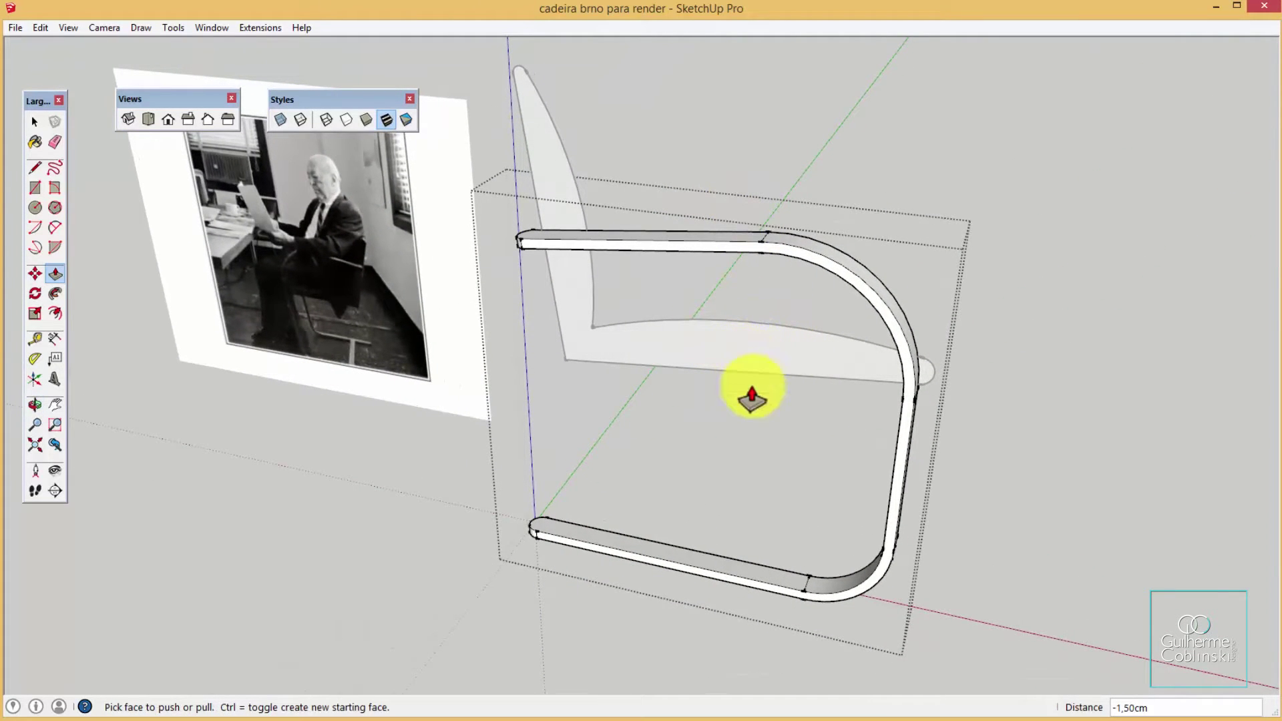
right_click(724, 412)
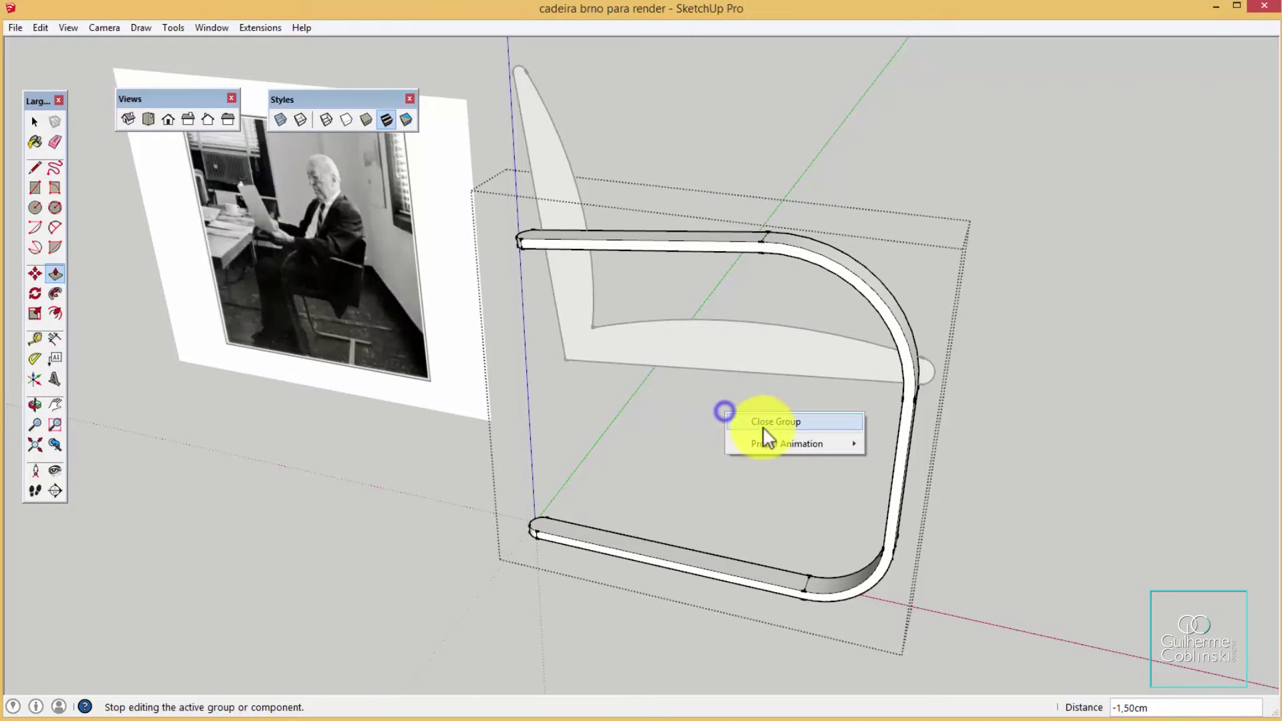
click(784, 422)
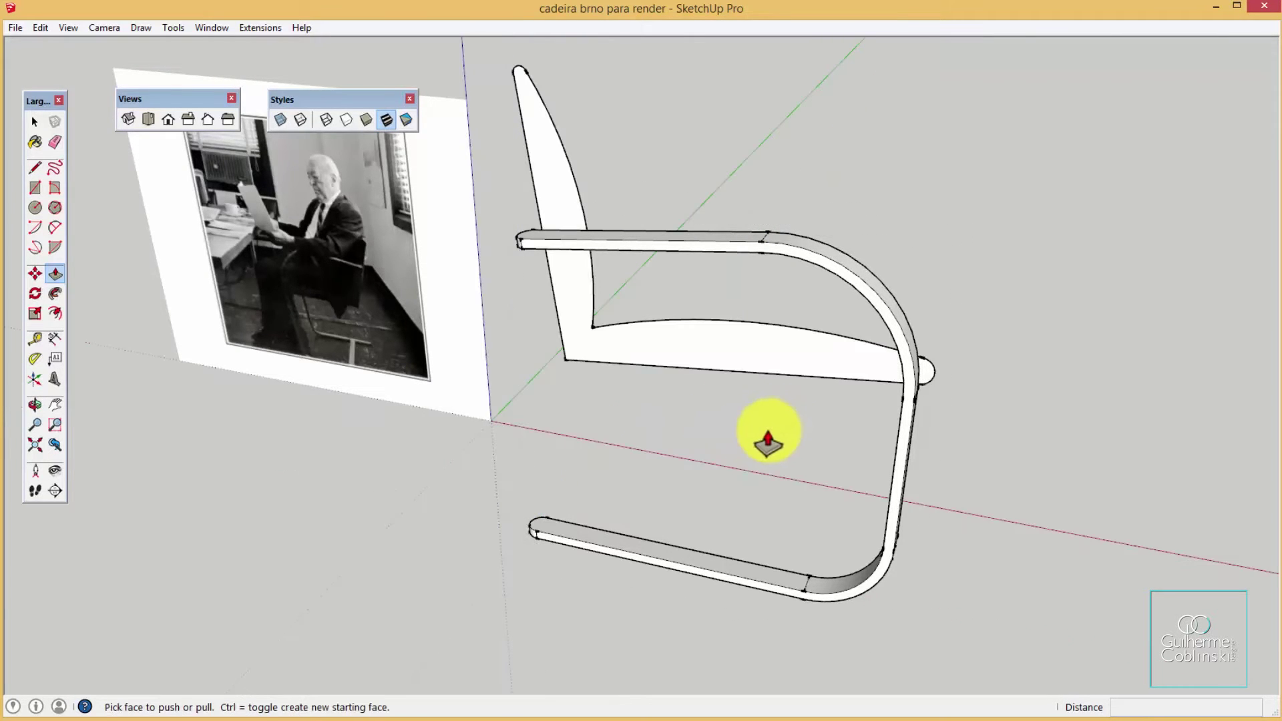
Select the seat-and-back profile group and enter it for editing
middle_drag(797, 430, 648, 431)
mouse_move(648, 431)
mouse_down()
mouse_move(501, 367)
mouse_move(559, 439)
mouse_move(830, 463)
mouse_move(872, 536)
mouse_move(847, 515)
mouse_move(953, 495)
mouse_up()
key(p)
key(space)
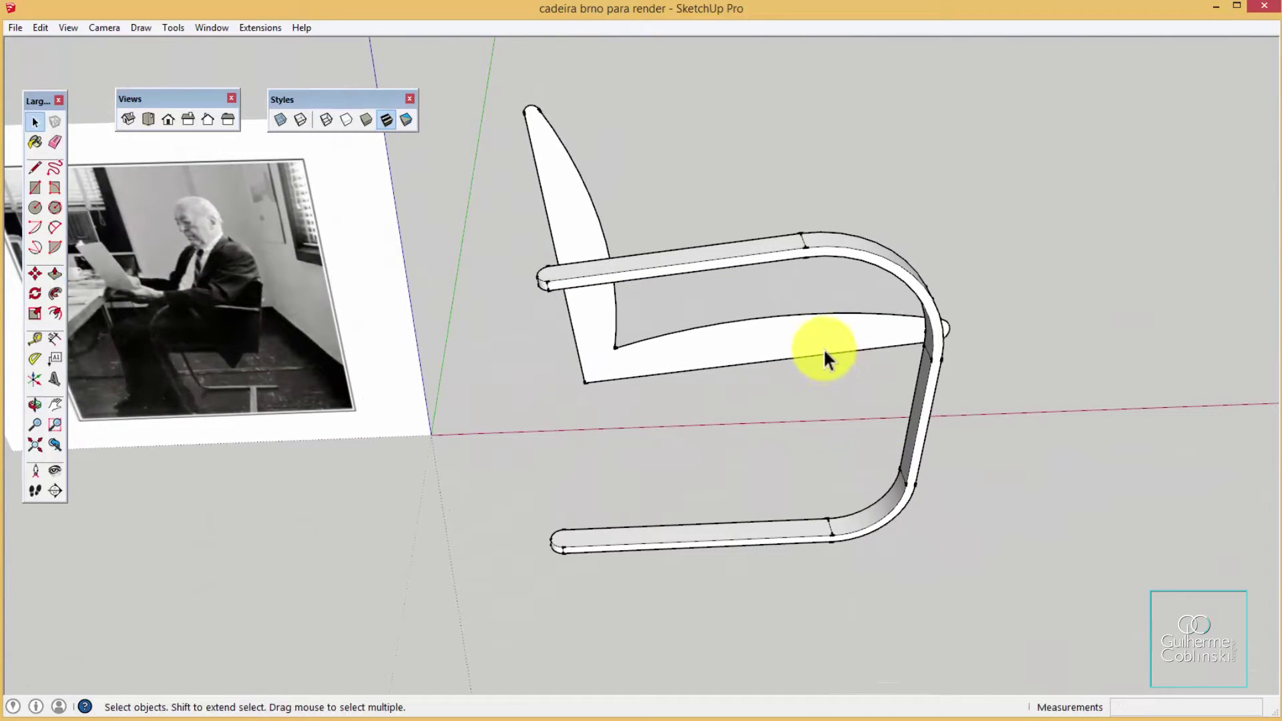
click(735, 331)
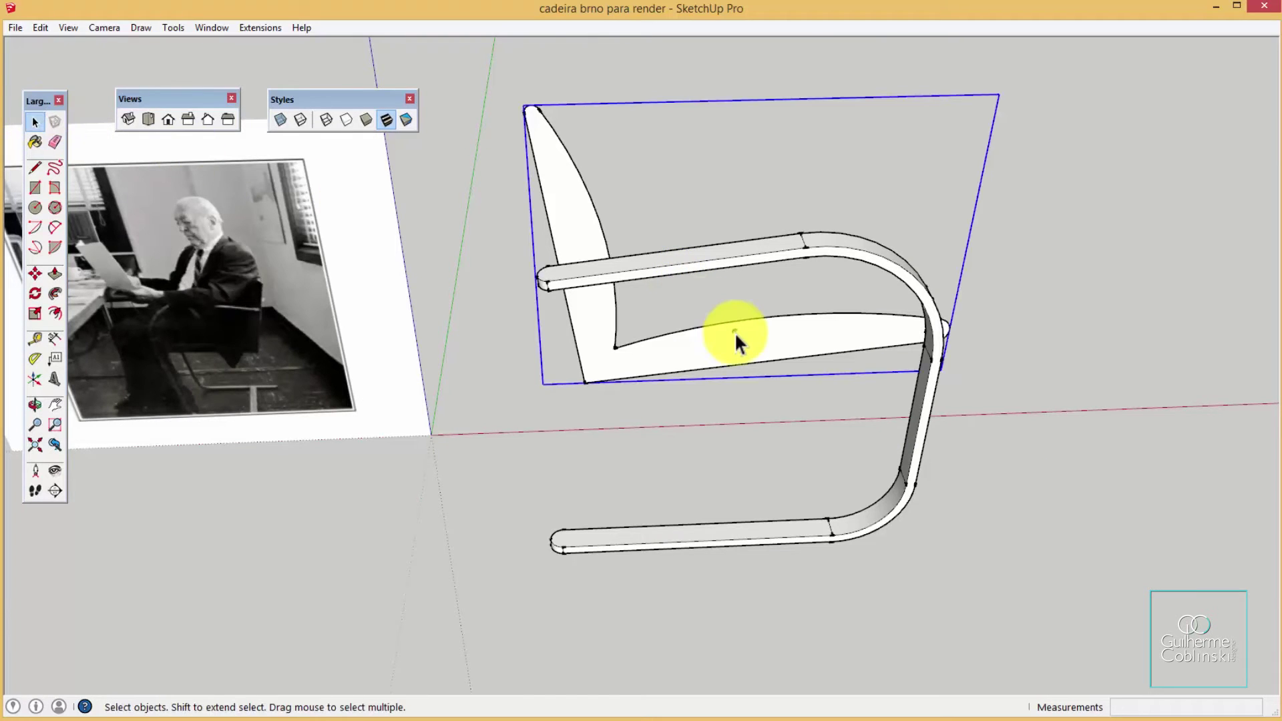
middle_drag(740, 341, 786, 317)
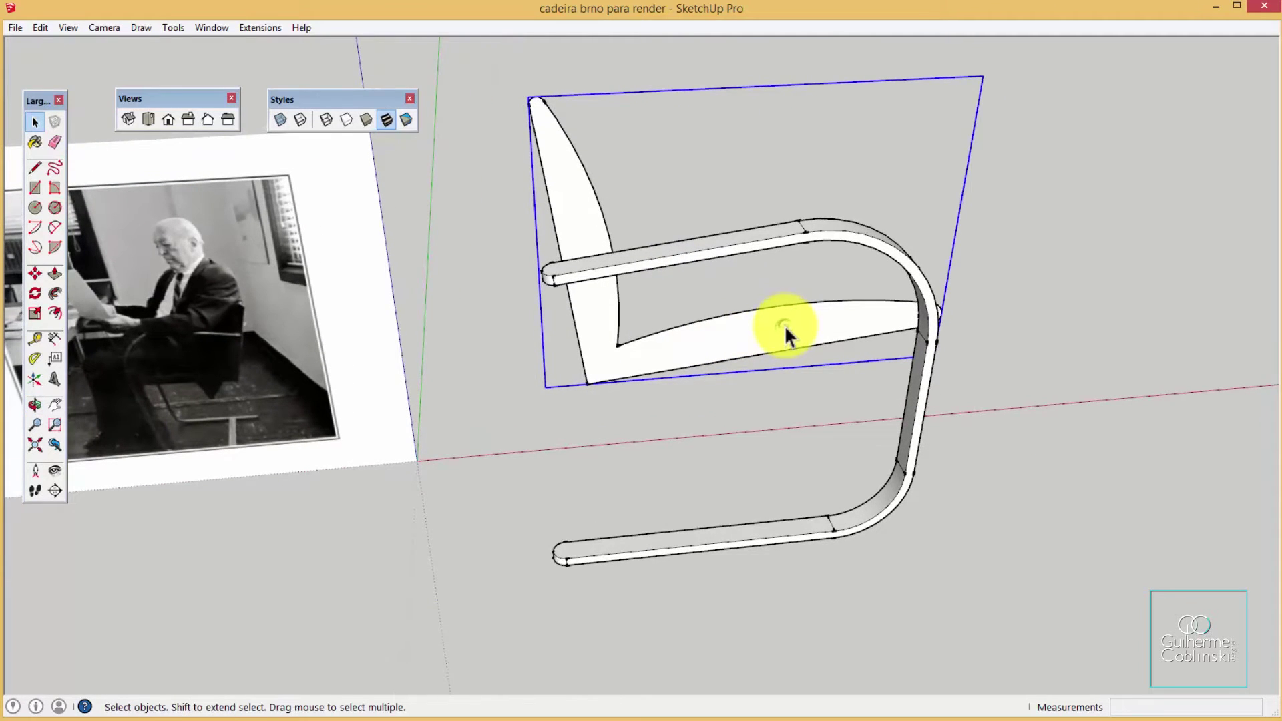
double_click(785, 327)
middle_drag(793, 333, 440, 334)
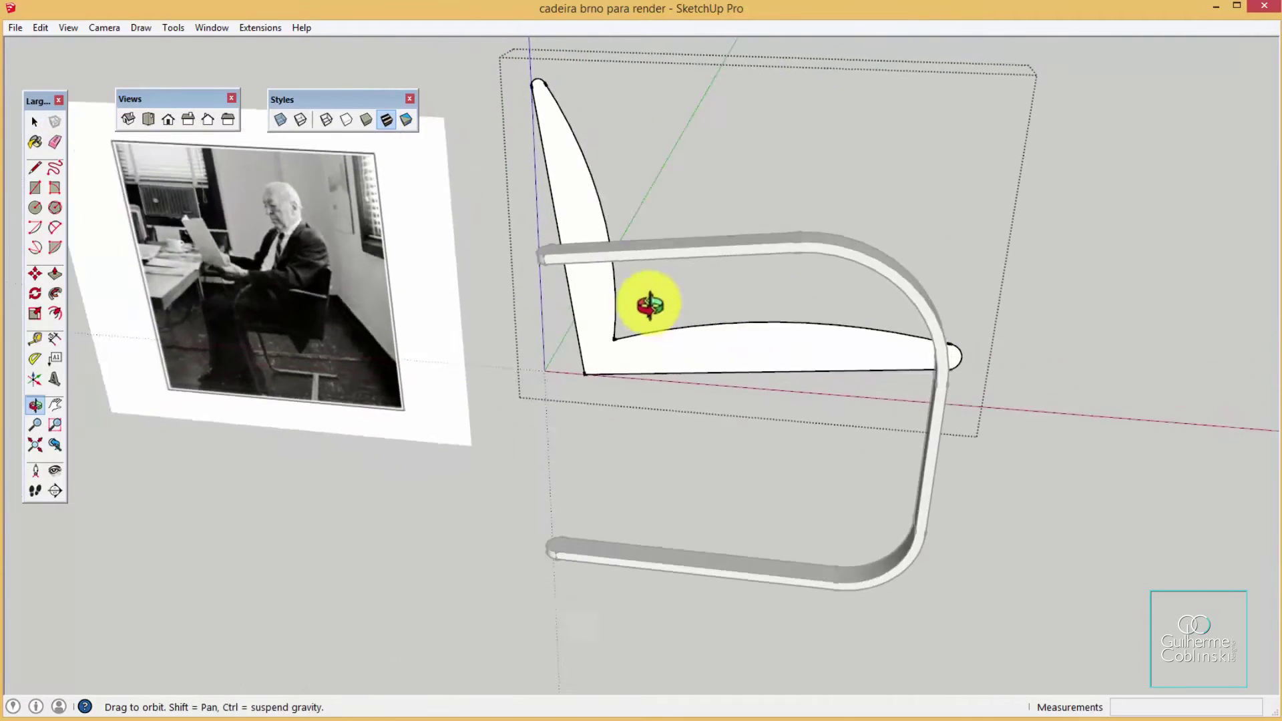
Push/pull the seat-and-back profile 58 cm into a solid curved seat and backrest
key(p)
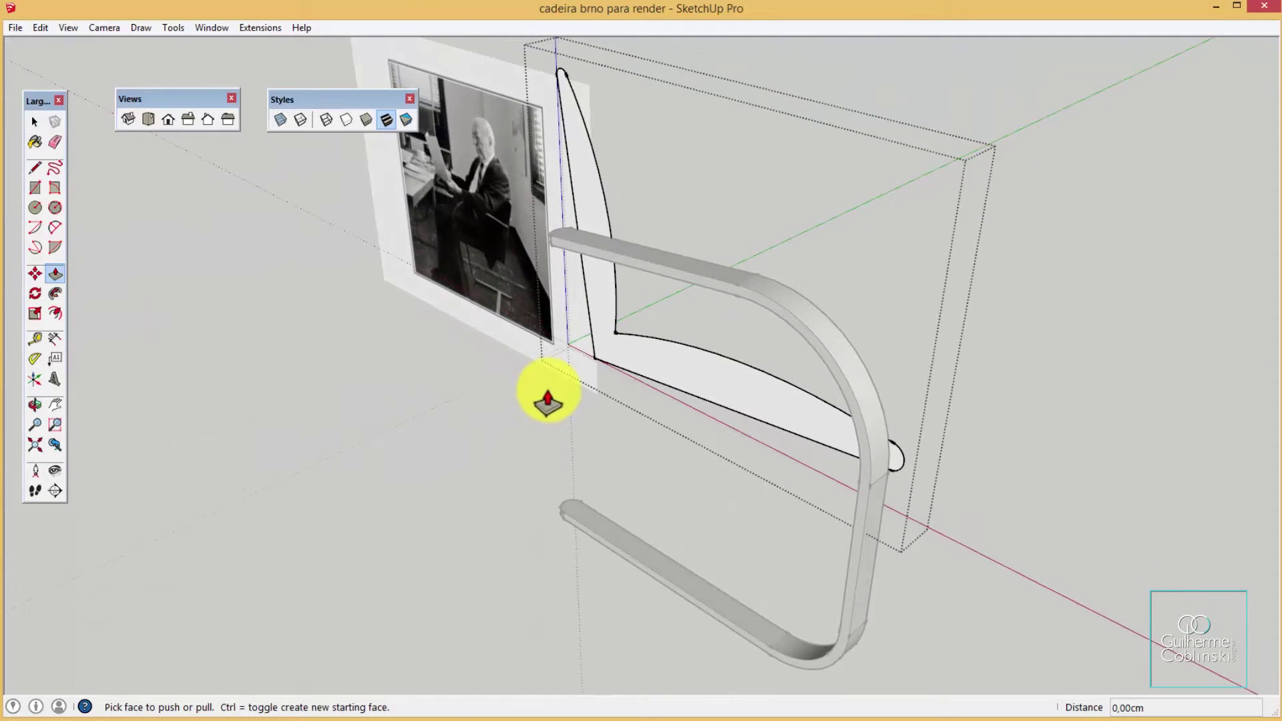
click(724, 386)
middle_drag(901, 352, 839, 349)
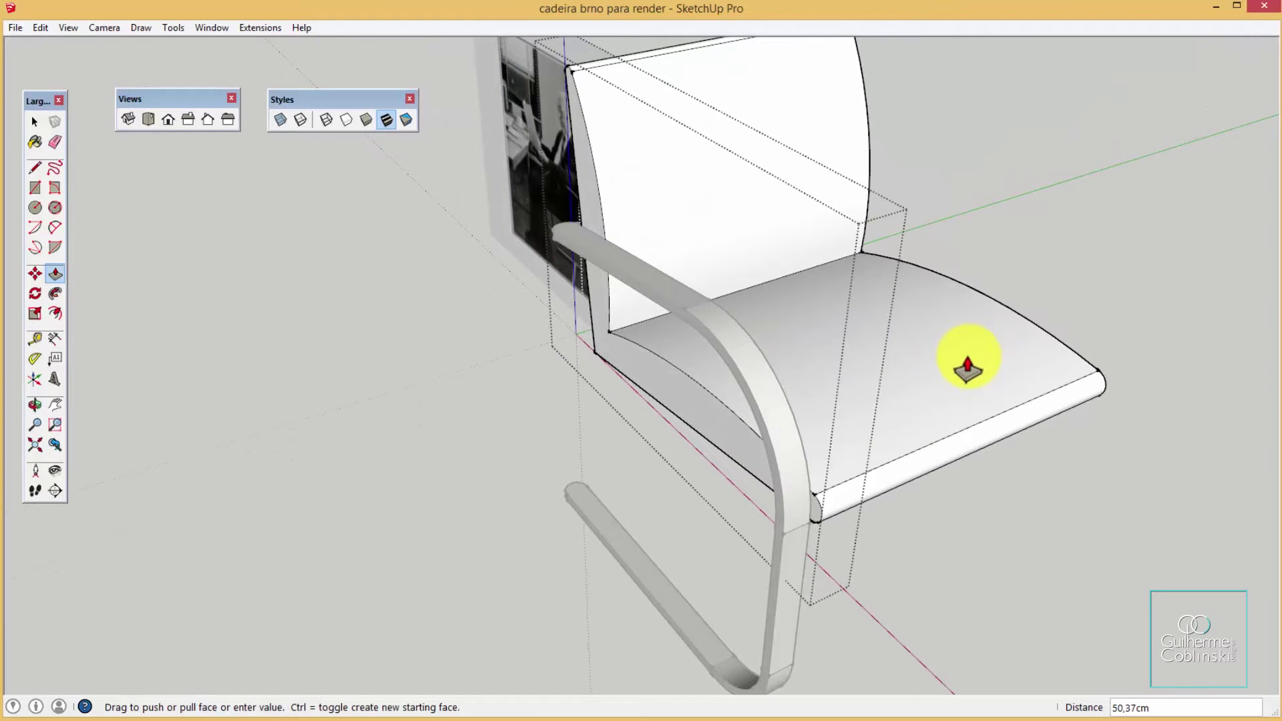
mouse_move(968, 366)
middle_down()
mouse_move(950, 389)
mouse_move(982, 380)
middle_up()
text(58)
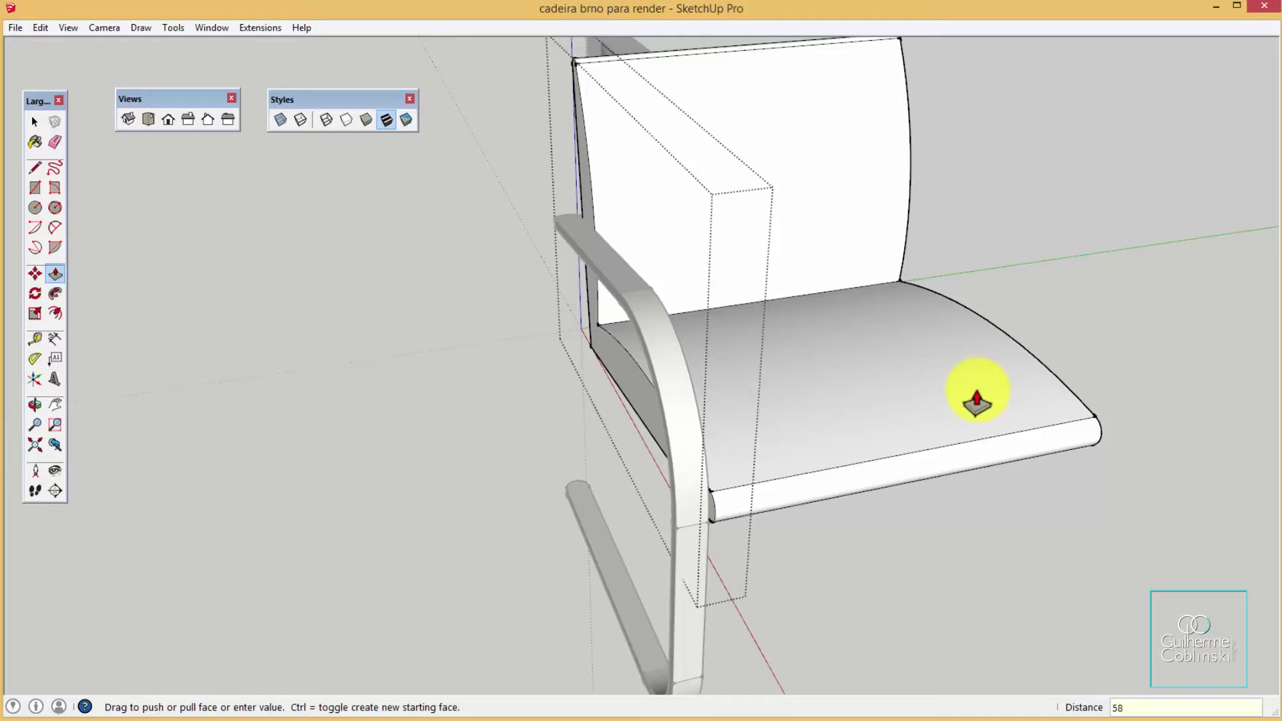
key(Return)
mouse_move(925, 424)
middle_down()
mouse_move(543, 334)
mouse_move(429, 243)
mouse_move(685, 300)
mouse_move(1046, 280)
mouse_move(1202, 341)
mouse_move(1144, 249)
mouse_move(924, 306)
mouse_move(655, 327)
mouse_move(1062, 421)
mouse_move(1082, 312)
mouse_move(1145, 271)
middle_up()
mouse_move(1145, 270)
mouse_down()
mouse_move(931, 369)
mouse_move(1004, 344)
mouse_move(1209, 229)
mouse_move(1279, 269)
mouse_up()
mouse_move(1198, 304)
middle_down()
mouse_move(987, 332)
mouse_move(904, 361)
mouse_move(945, 366)
middle_up()
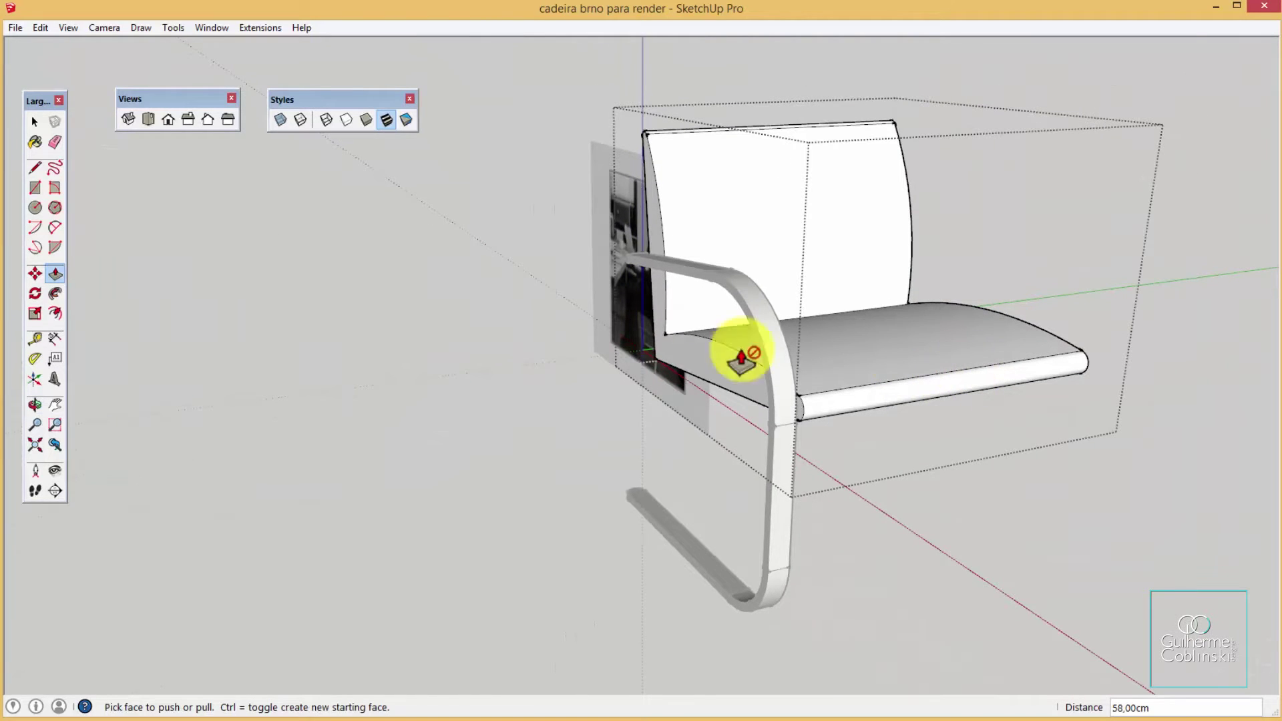
click(34, 122)
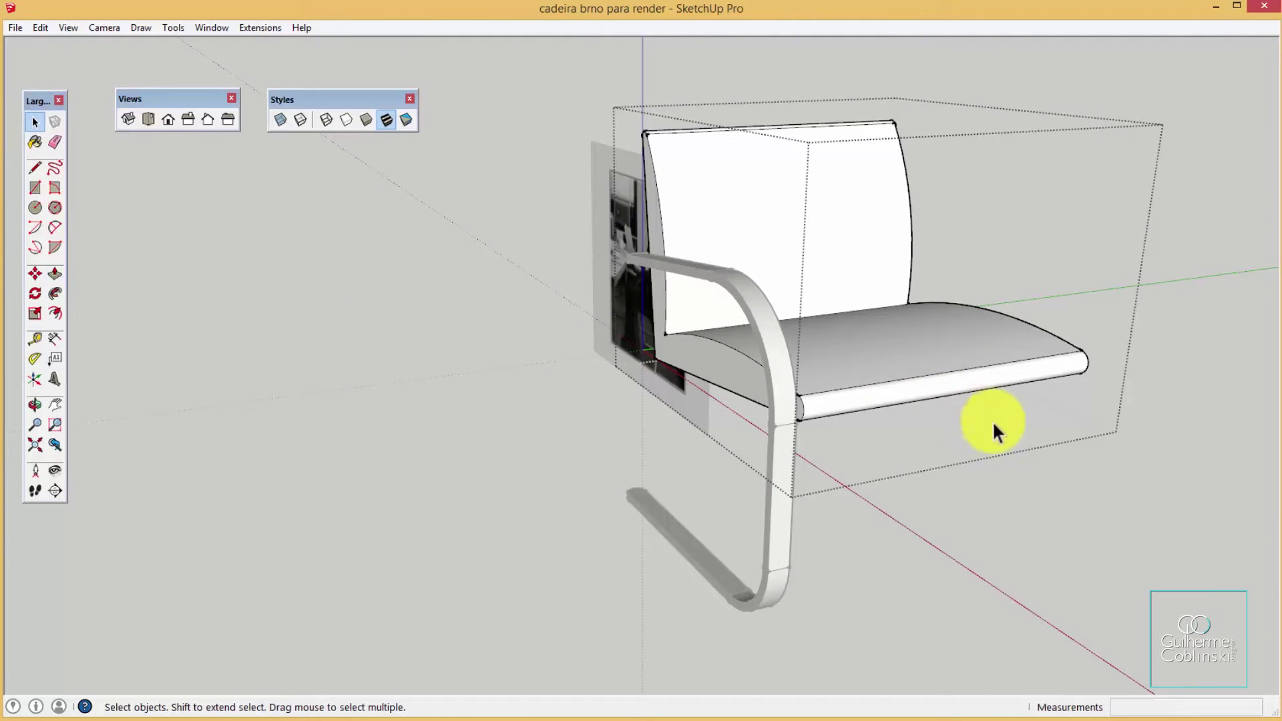
right_click(1019, 410)
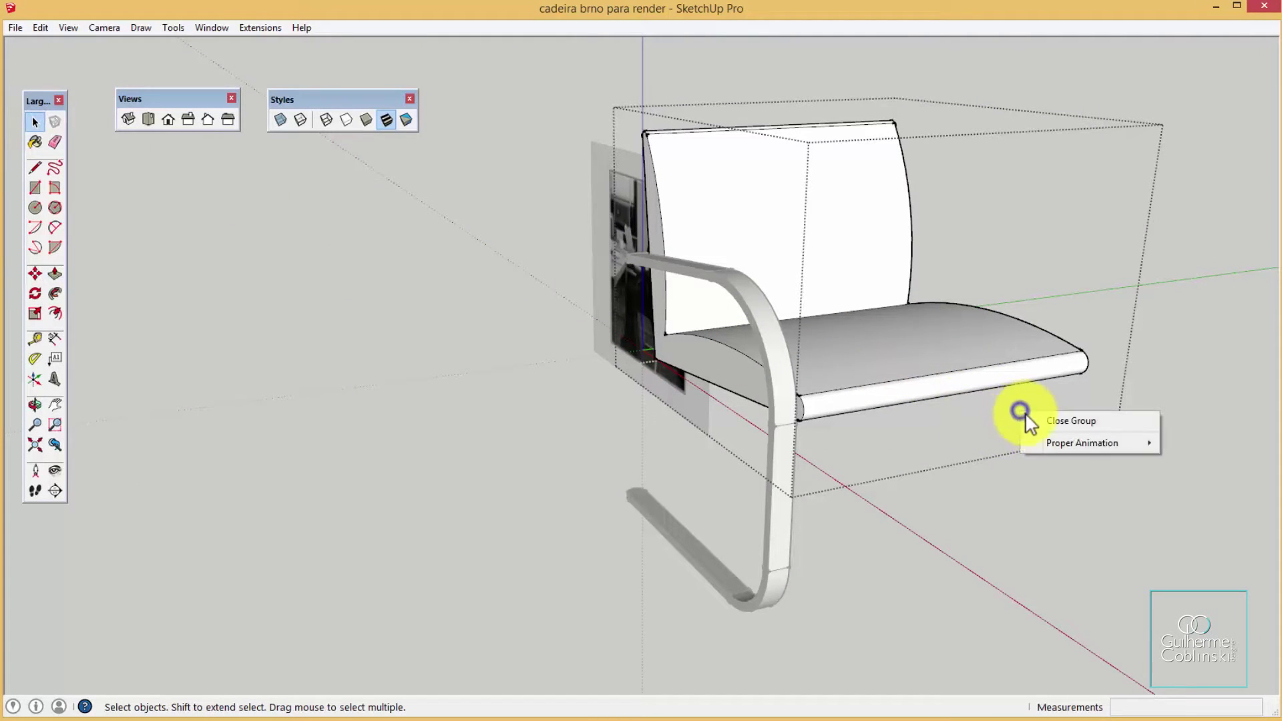
click(1059, 420)
mouse_move(882, 397)
middle_down()
mouse_move(587, 429)
mouse_move(407, 343)
mouse_move(864, 403)
mouse_move(826, 310)
middle_up()
click(827, 310)
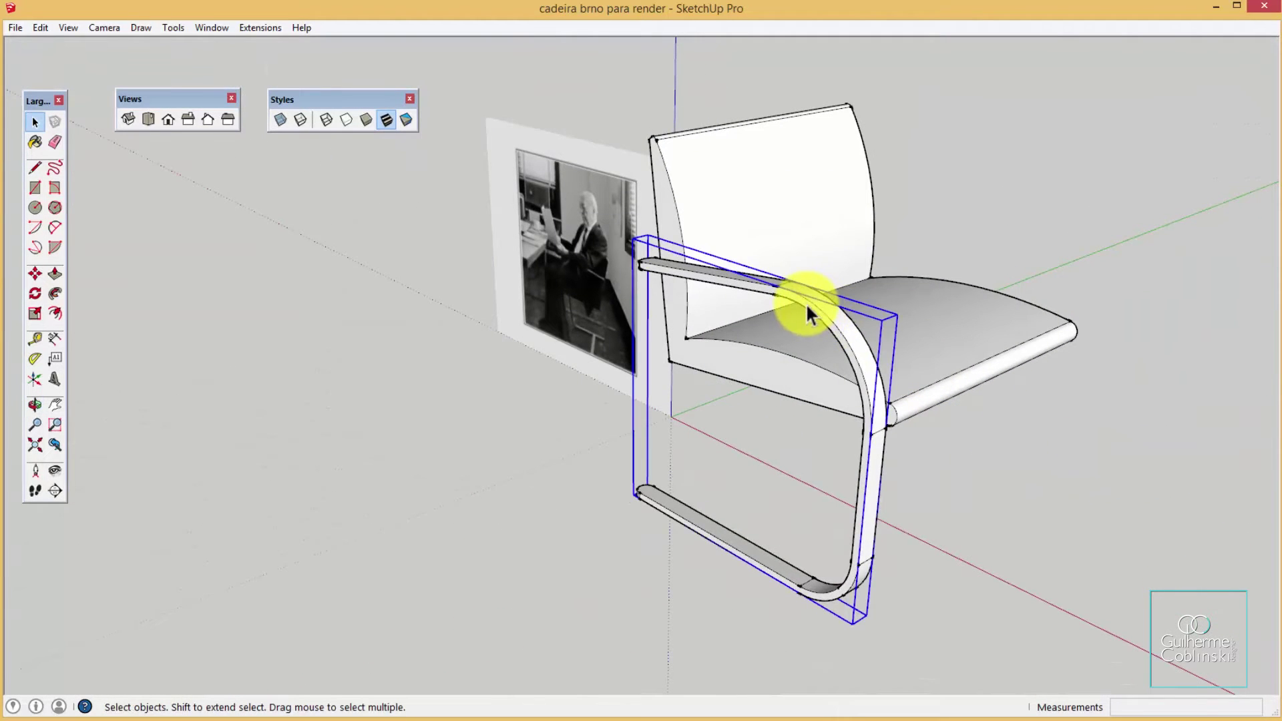
middle_drag(672, 287, 735, 277)
scroll(659, 272, up, 3)
scroll(688, 279, up, 2)
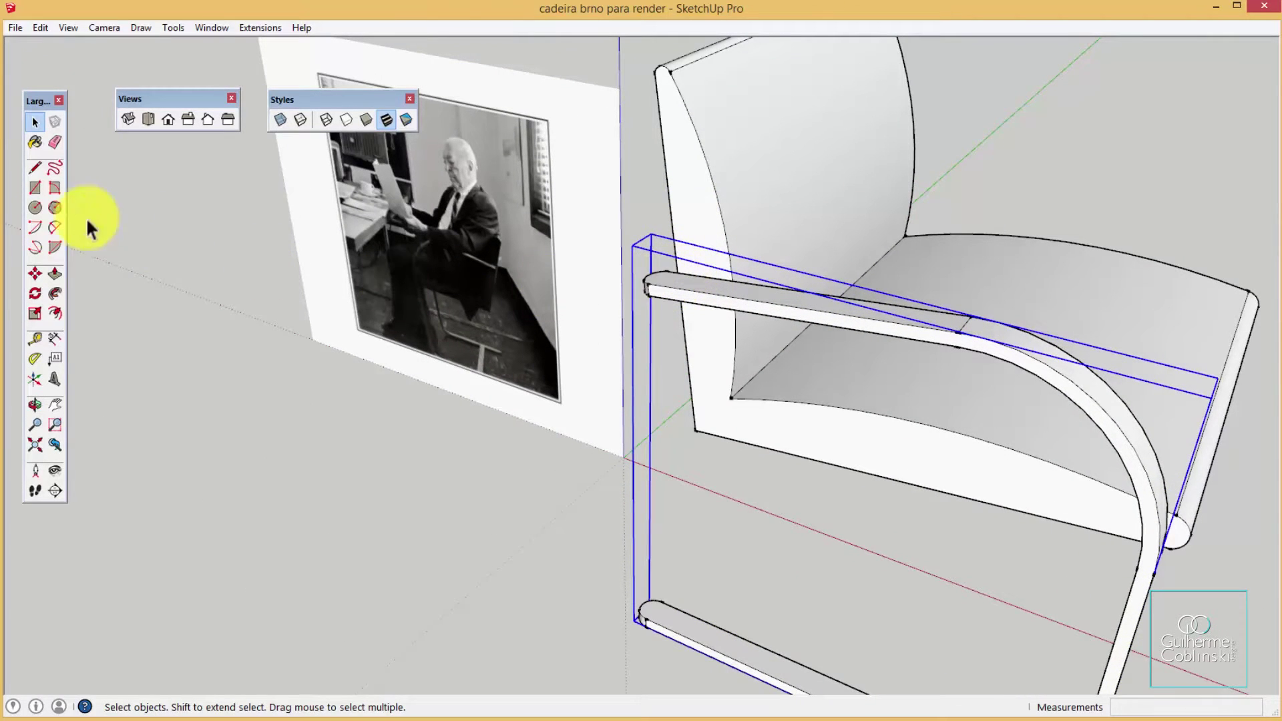
click(35, 275)
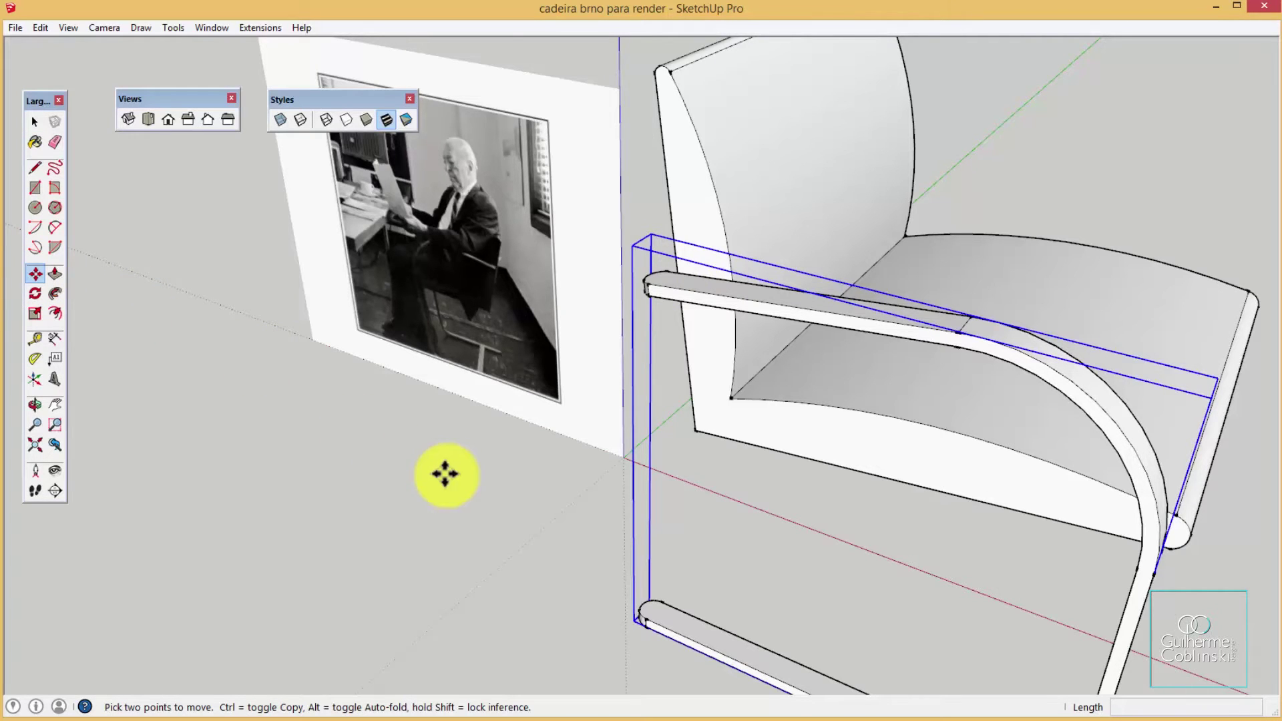
scroll(668, 307, up, 3)
scroll(768, 347, up, 2)
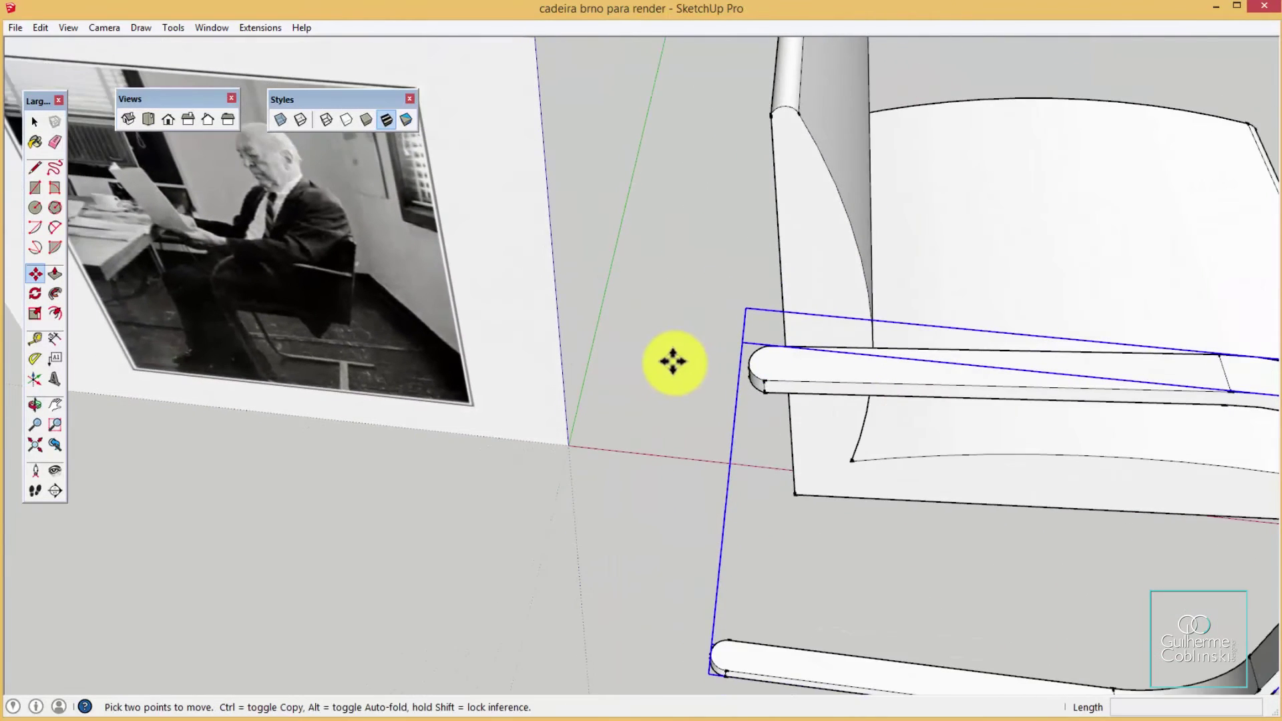
scroll(673, 362, down, 2)
scroll(701, 368, down, 3)
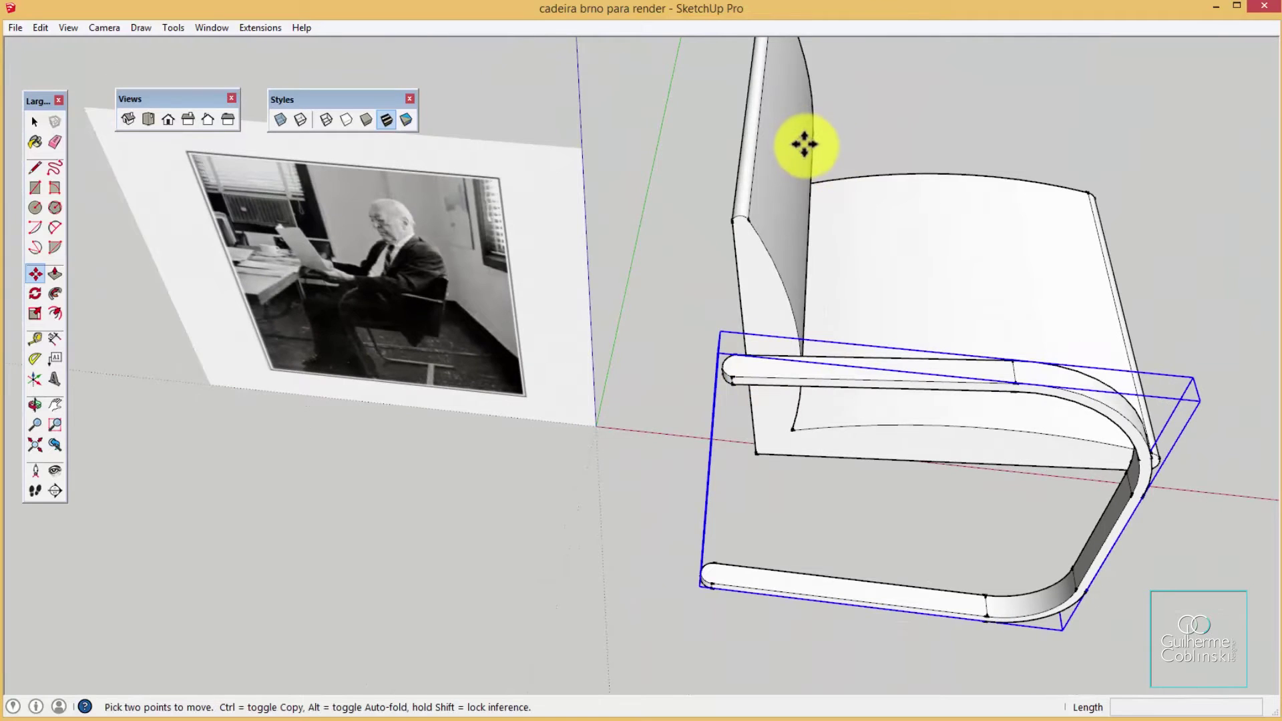
mouse_move(790, 206)
middle_down()
mouse_move(773, 355)
mouse_move(953, 249)
mouse_move(827, 249)
middle_up()
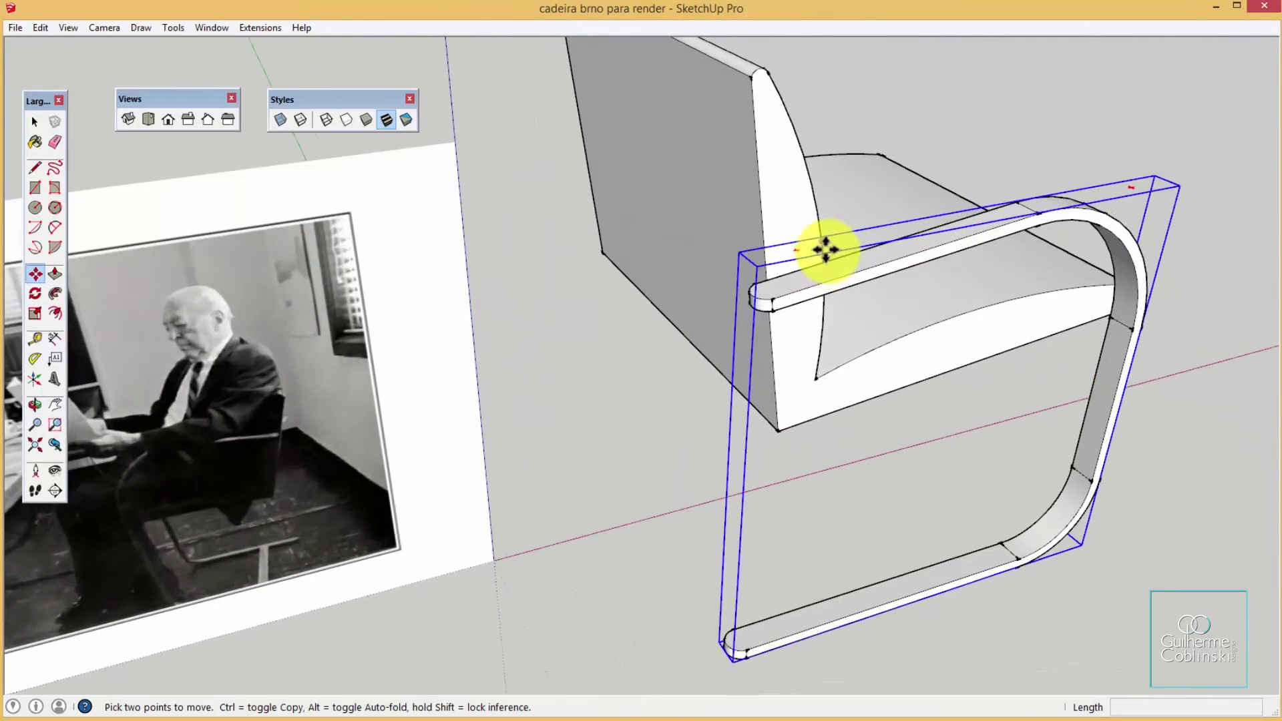
scroll(821, 257, up, 2)
scroll(808, 274, up, 2)
scroll(762, 280, down, 1)
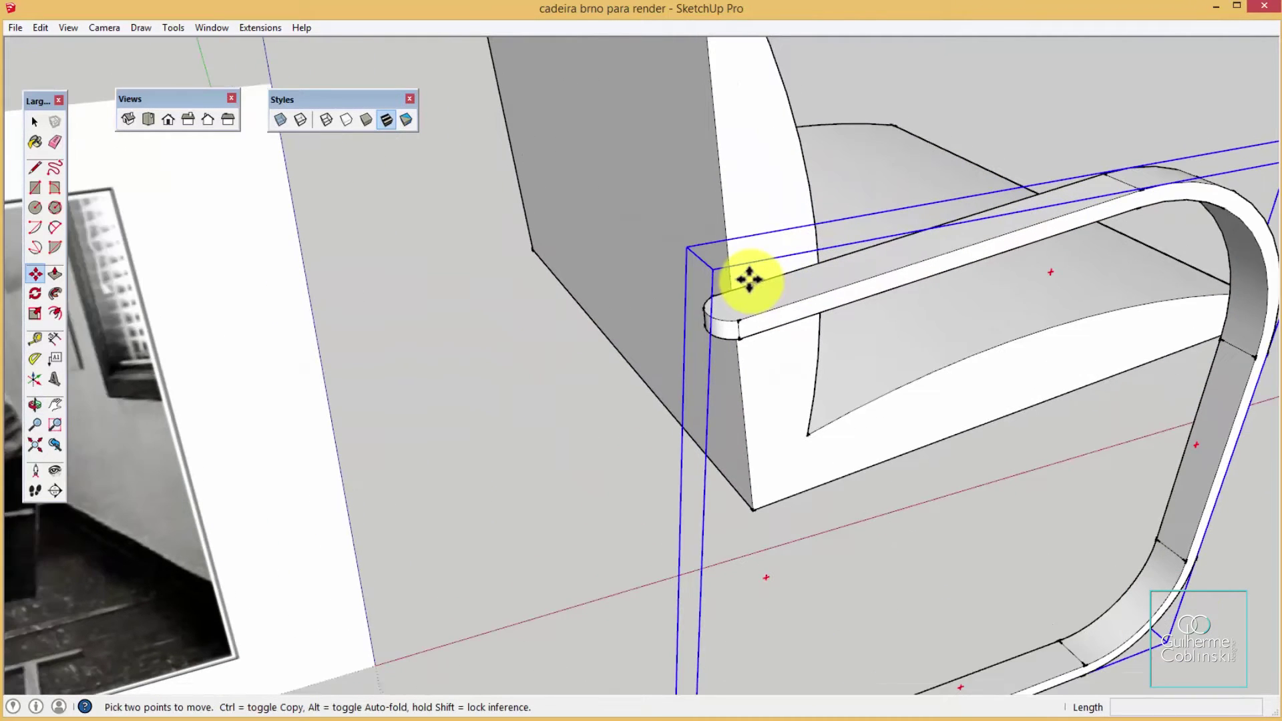
scroll(749, 283, down, 1)
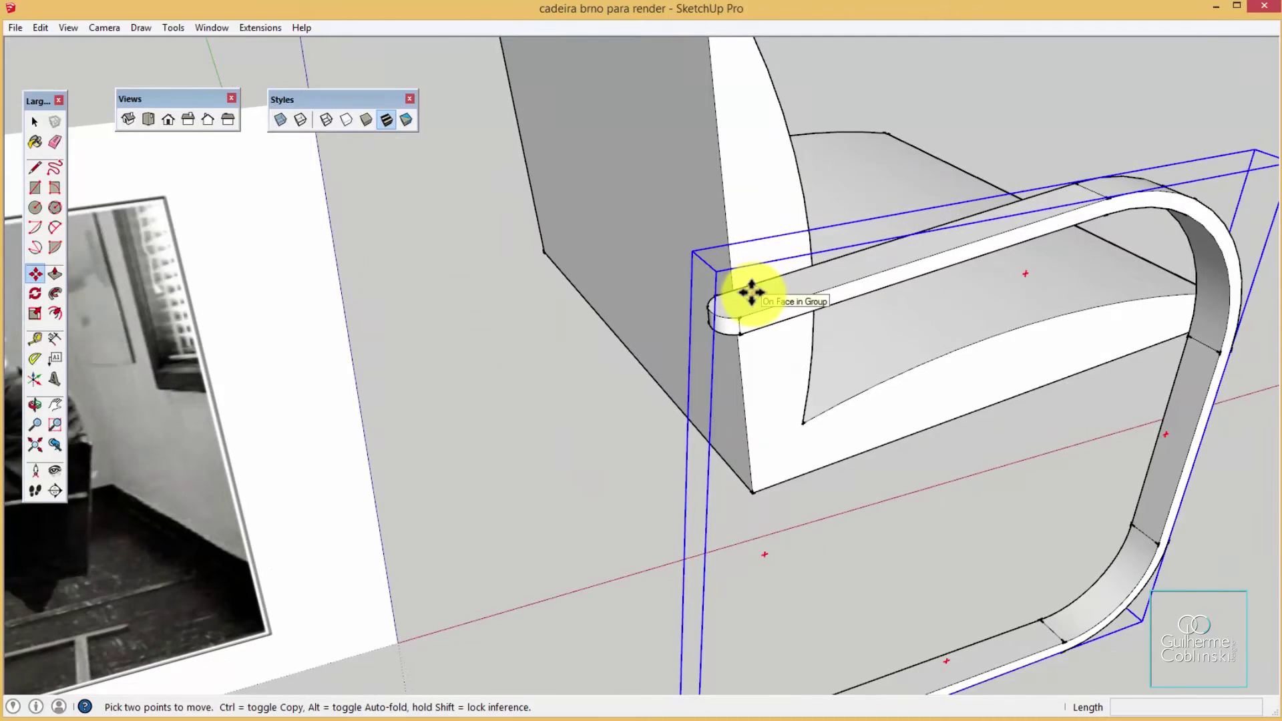
scroll(752, 292, up, 1)
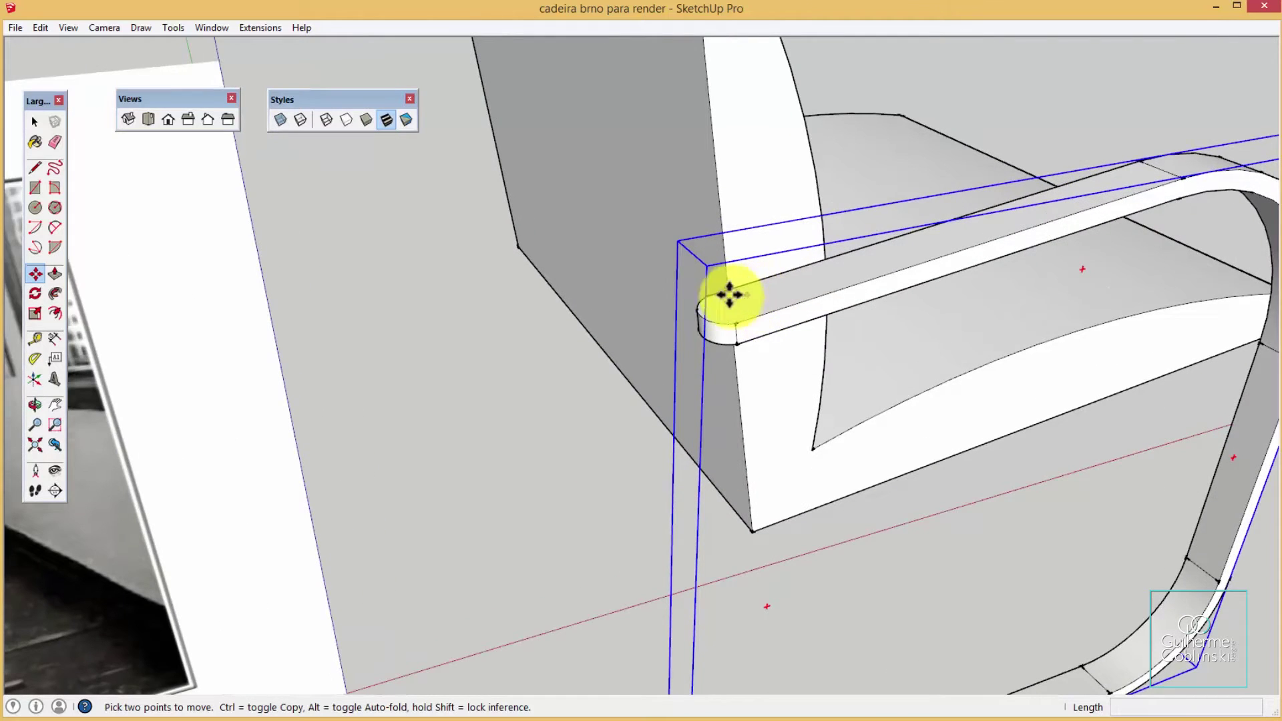
click(34, 274)
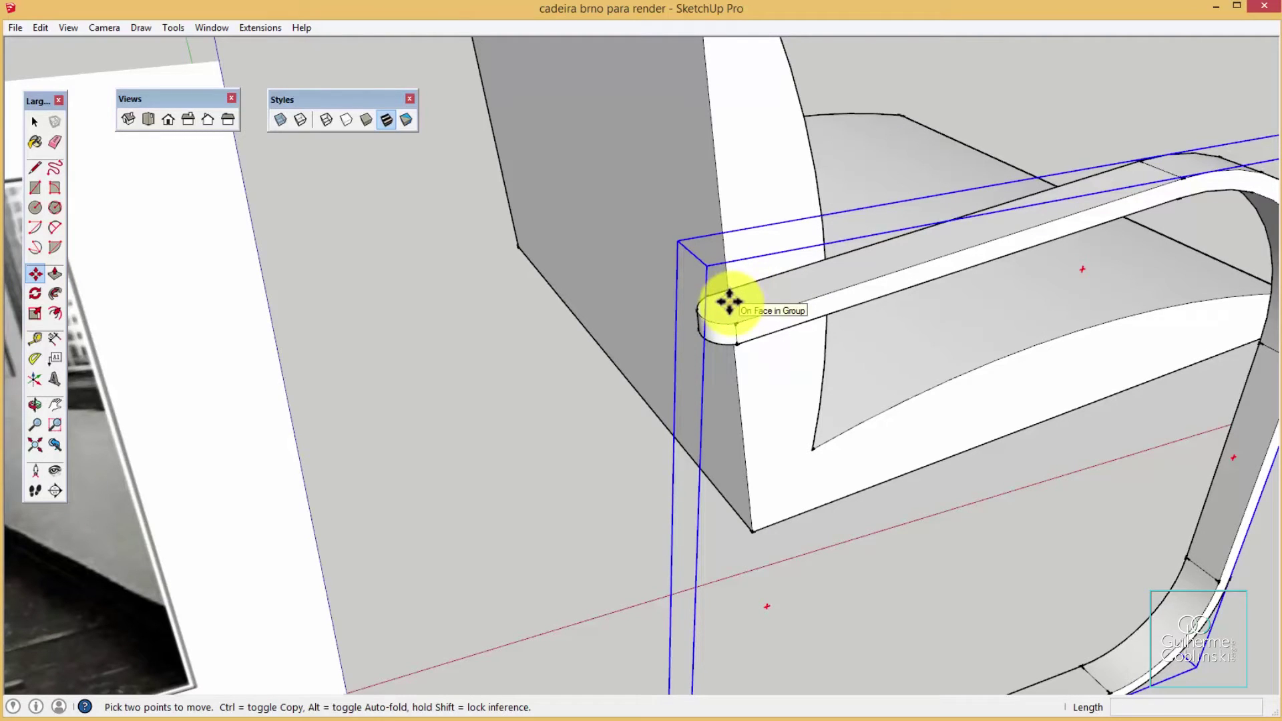
key(ctrl)
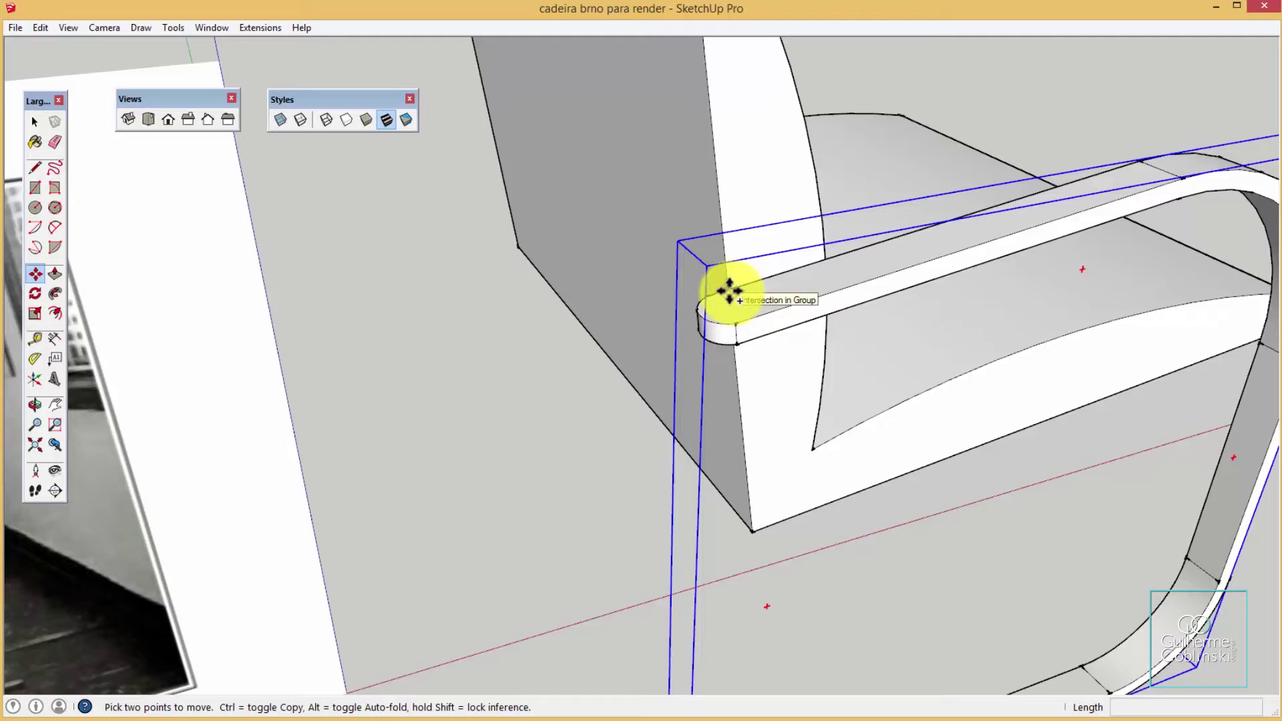
Copy the tube side frame 58 cm across from its armrest end to the chair's far side
click(734, 292)
scroll(737, 290, down, 3)
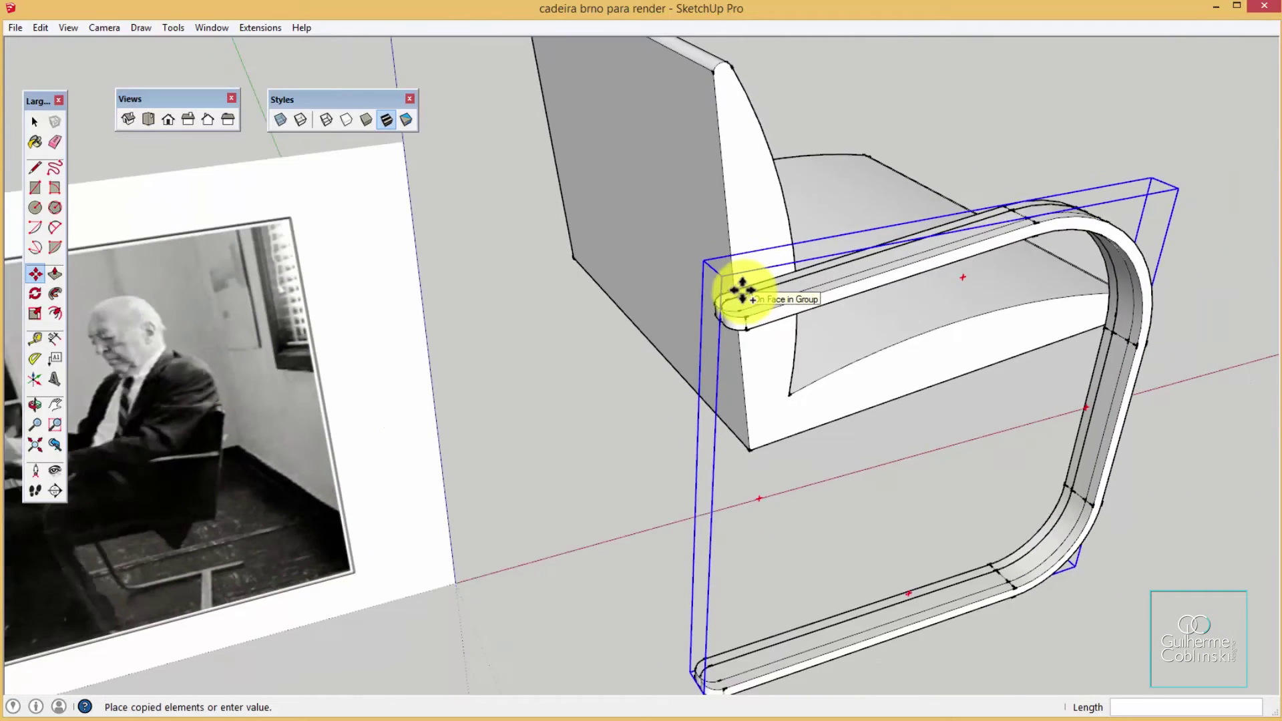
scroll(735, 284, down, 2)
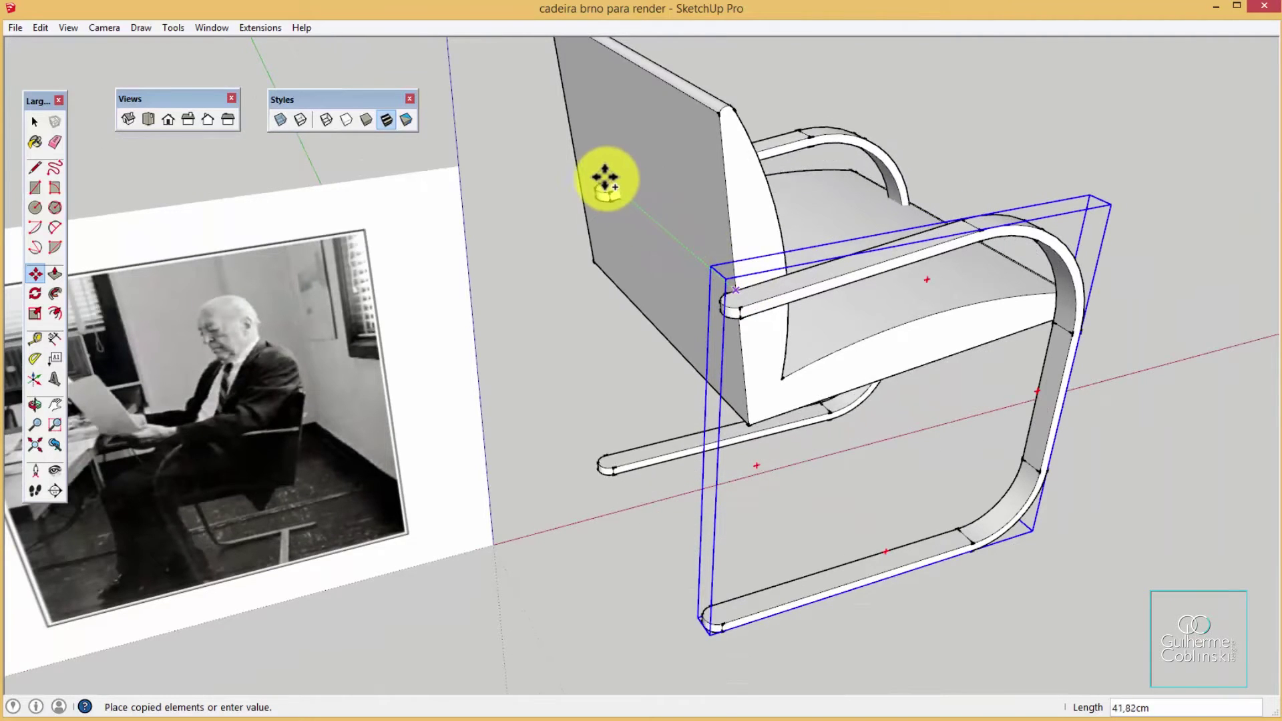
scroll(624, 190, down, 2)
scroll(601, 164, down, 1)
scroll(599, 161, up, 2)
scroll(595, 166, up, 2)
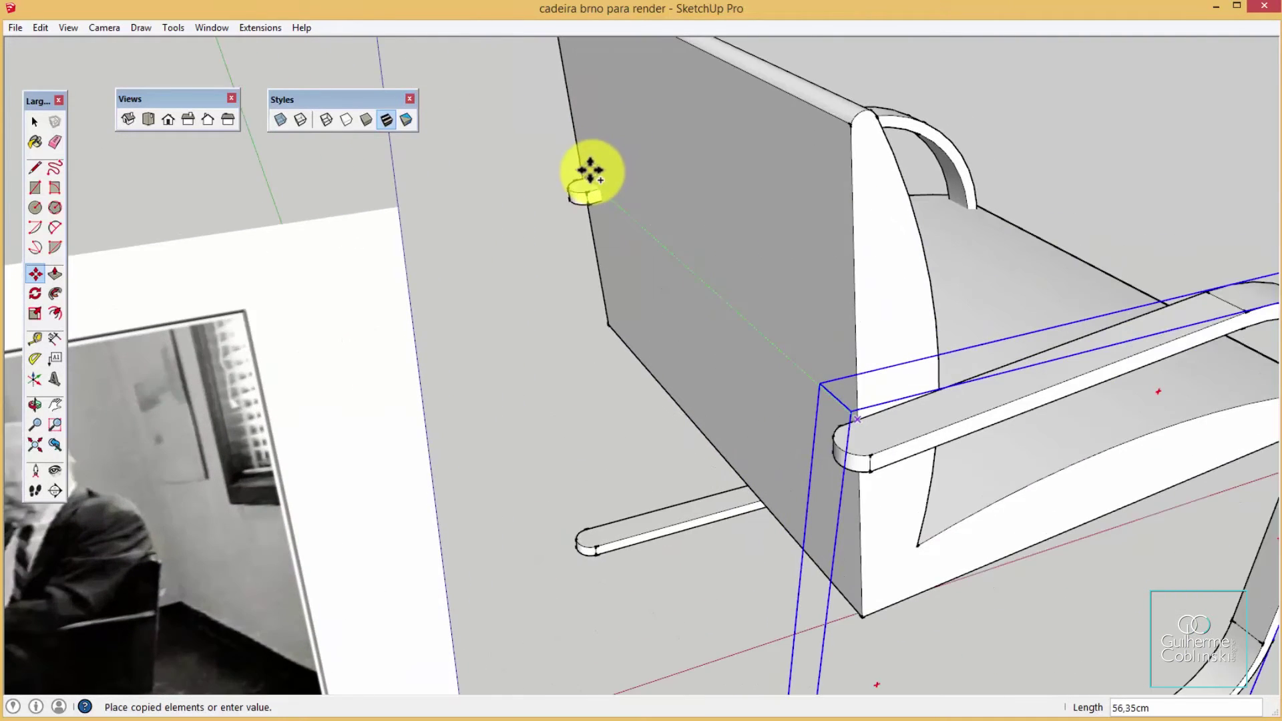
scroll(580, 172, up, 2)
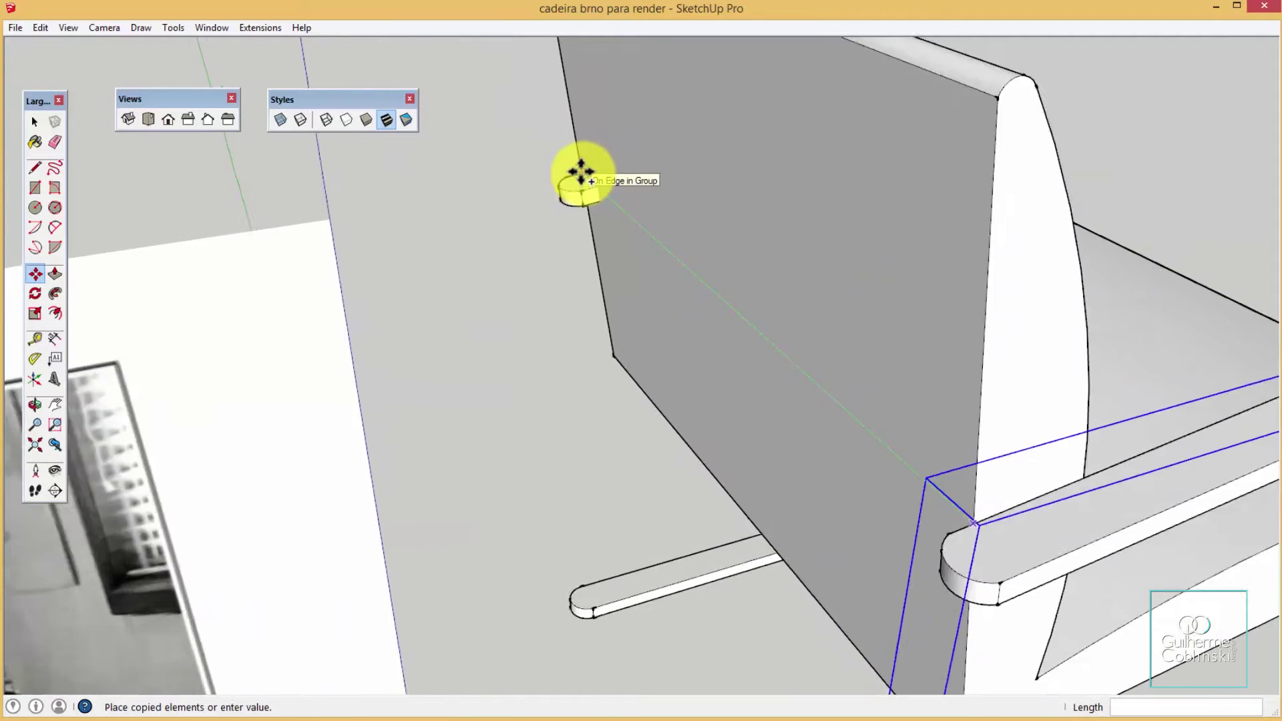
scroll(581, 173, up, 3)
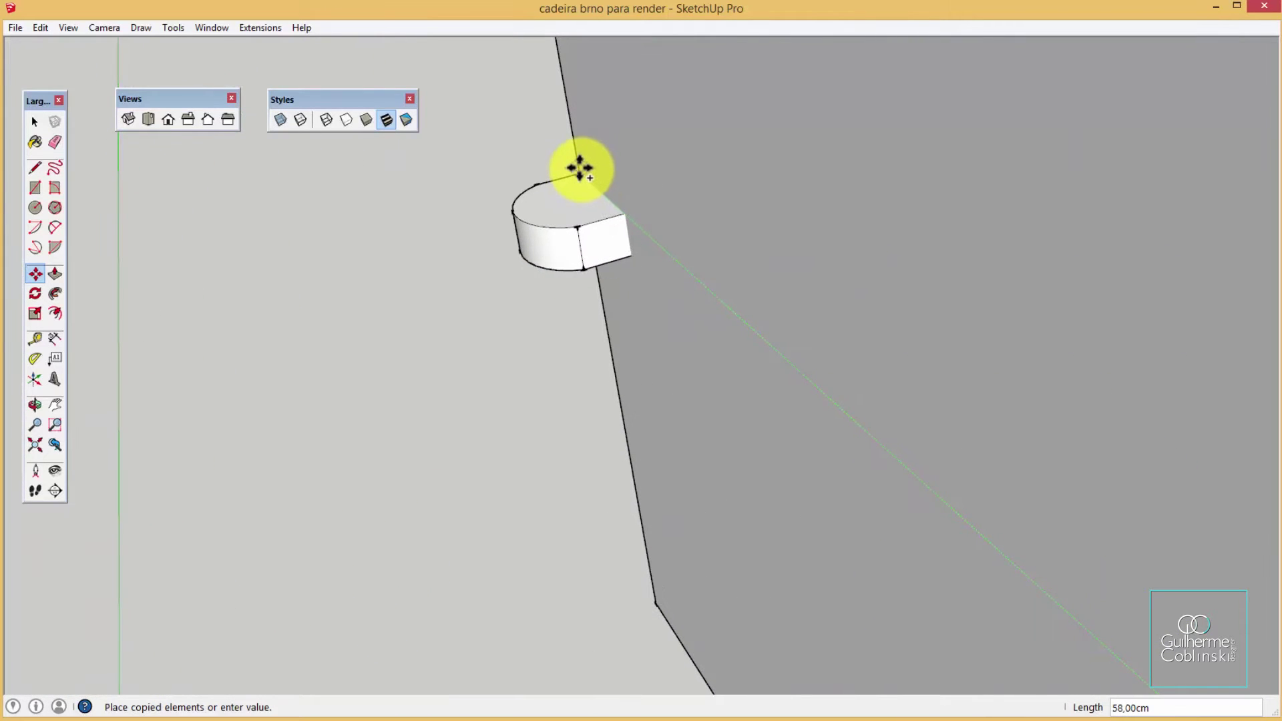
click(579, 169)
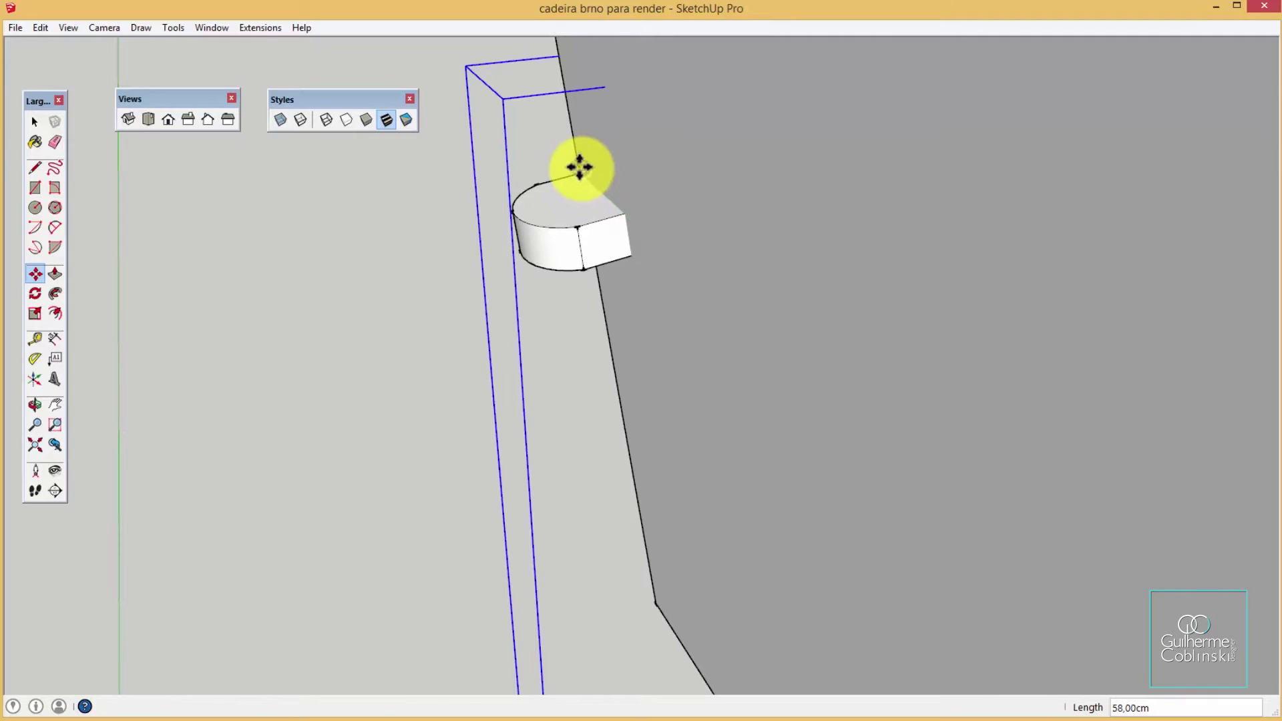
Move the copied side frame 4 cm so it sits against the seat block
mouse_move(609, 200)
middle_down()
mouse_move(668, 256)
mouse_move(778, 298)
mouse_move(550, 215)
middle_up()
scroll(587, 232, up, 1)
scroll(624, 234, up, 2)
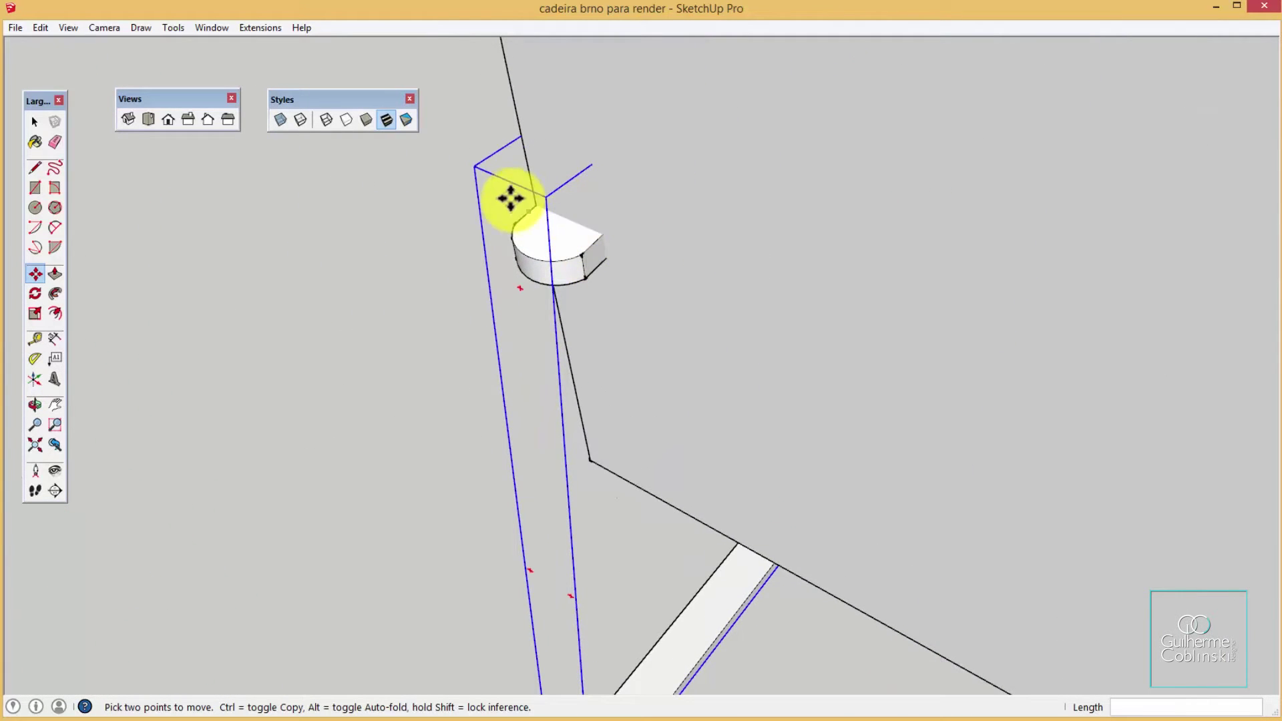
scroll(584, 221, up, 1)
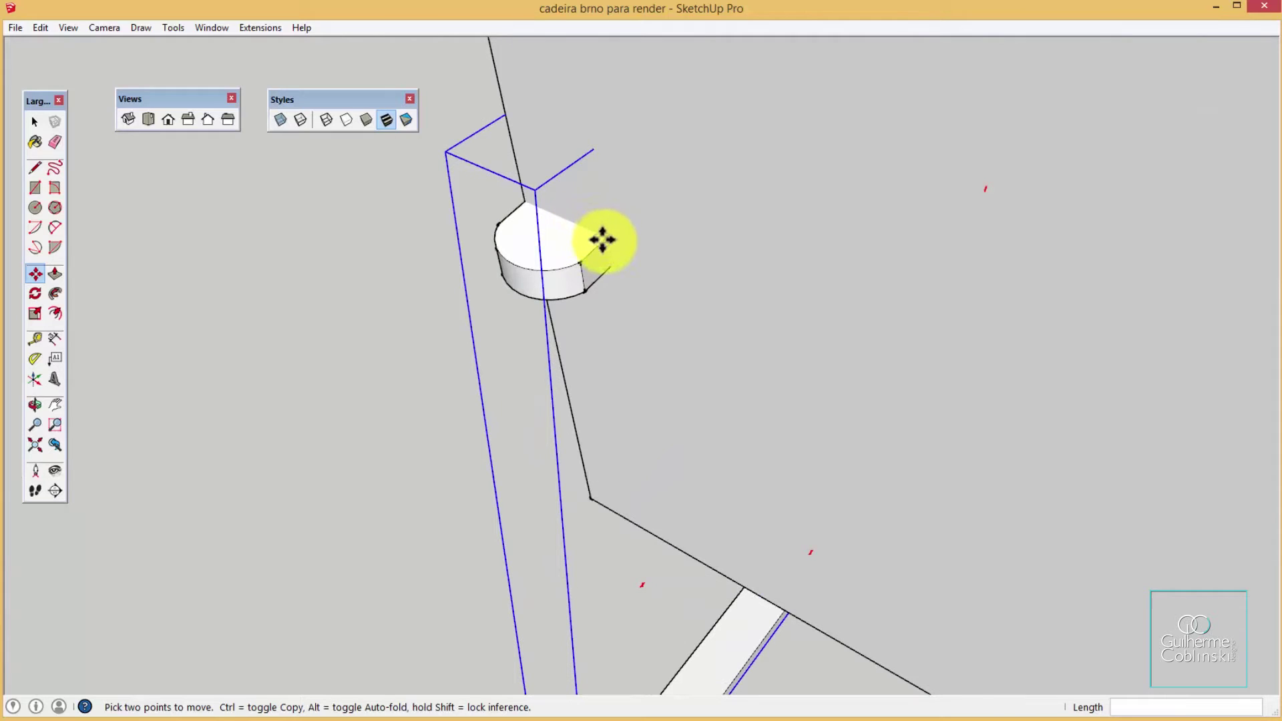
scroll(592, 246, down, 2)
scroll(610, 250, down, 1)
scroll(608, 250, up, 1)
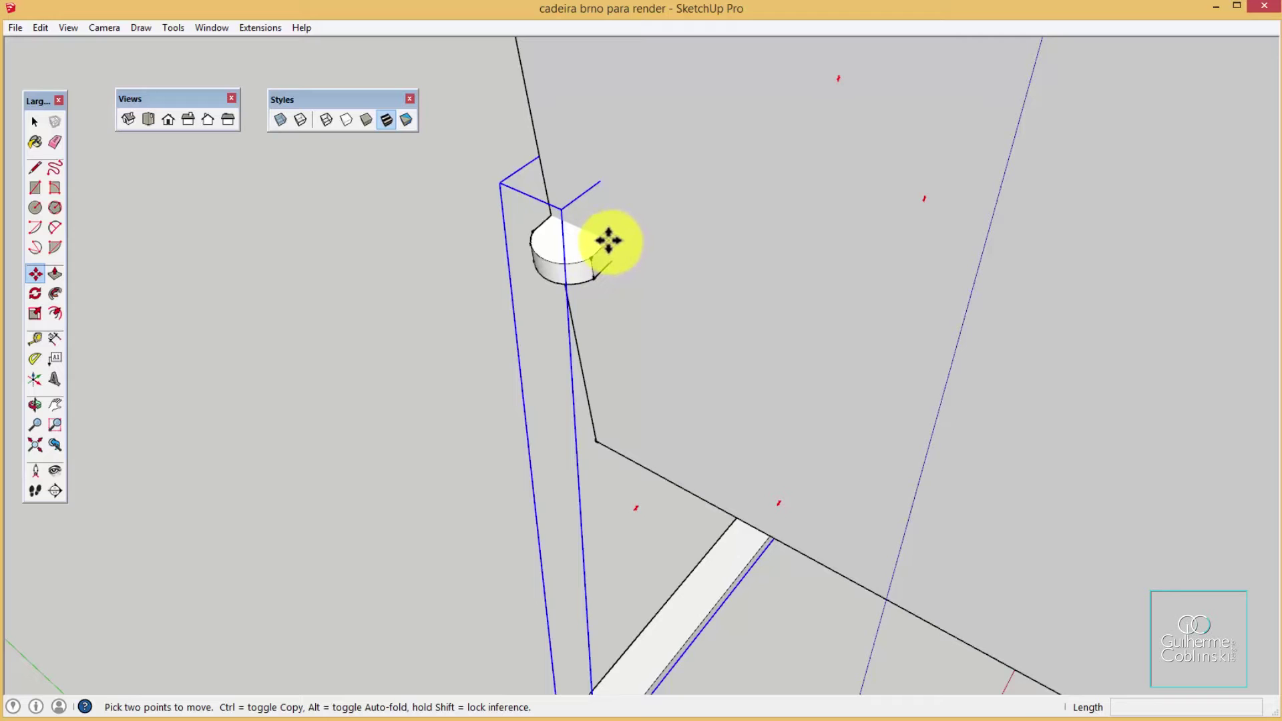
drag(608, 239, 553, 216)
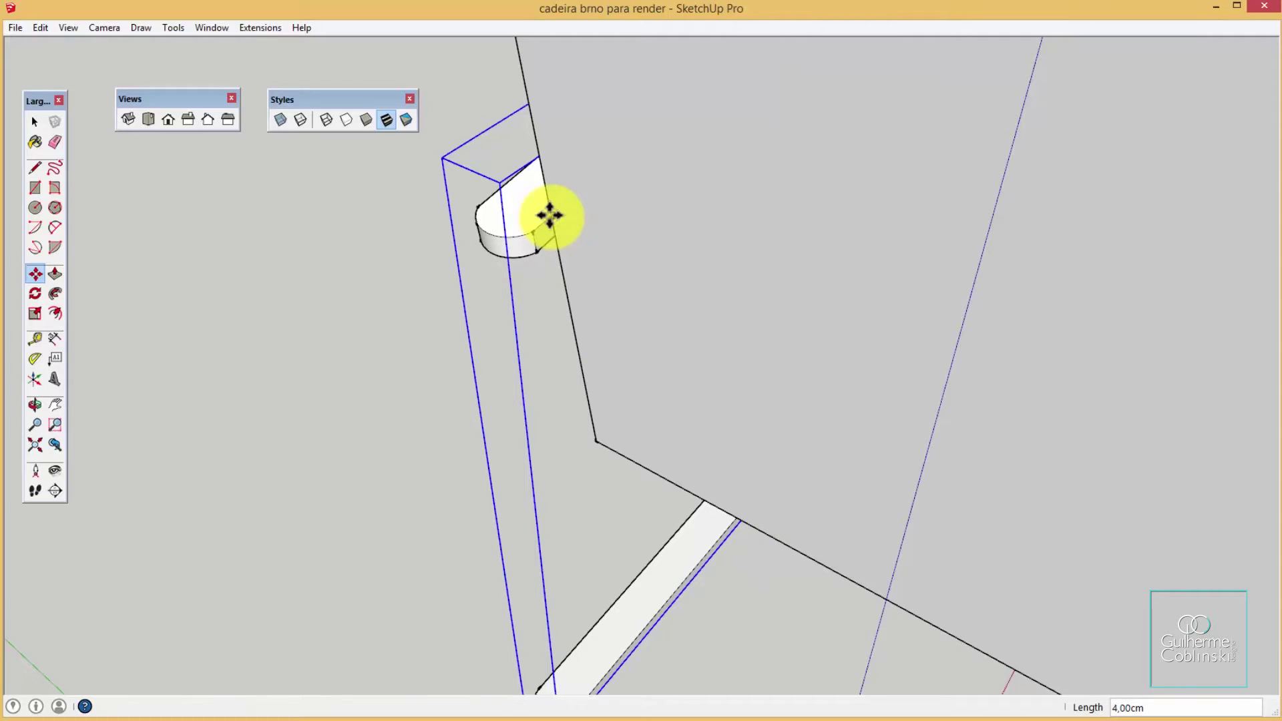
Orbit out to check the whole chair from the front with both side frames
scroll(551, 218, down, 1)
scroll(555, 224, down, 2)
scroll(561, 233, down, 3)
scroll(563, 234, down, 3)
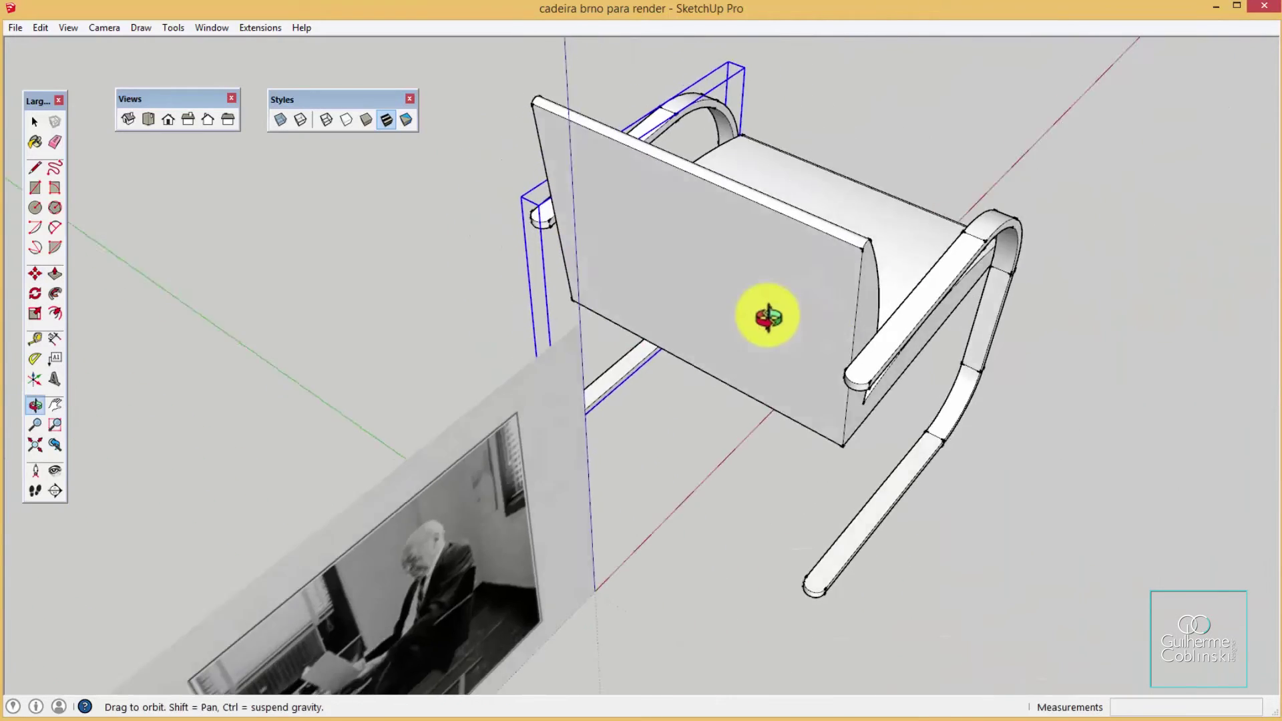
mouse_move(767, 314)
middle_down()
mouse_move(464, 234)
mouse_move(782, 355)
mouse_move(540, 290)
mouse_move(624, 269)
mouse_move(458, 246)
mouse_move(492, 323)
mouse_move(750, 329)
mouse_move(851, 372)
mouse_move(968, 359)
mouse_move(767, 386)
middle_up()
scroll(541, 291, down, 2)
key(m)
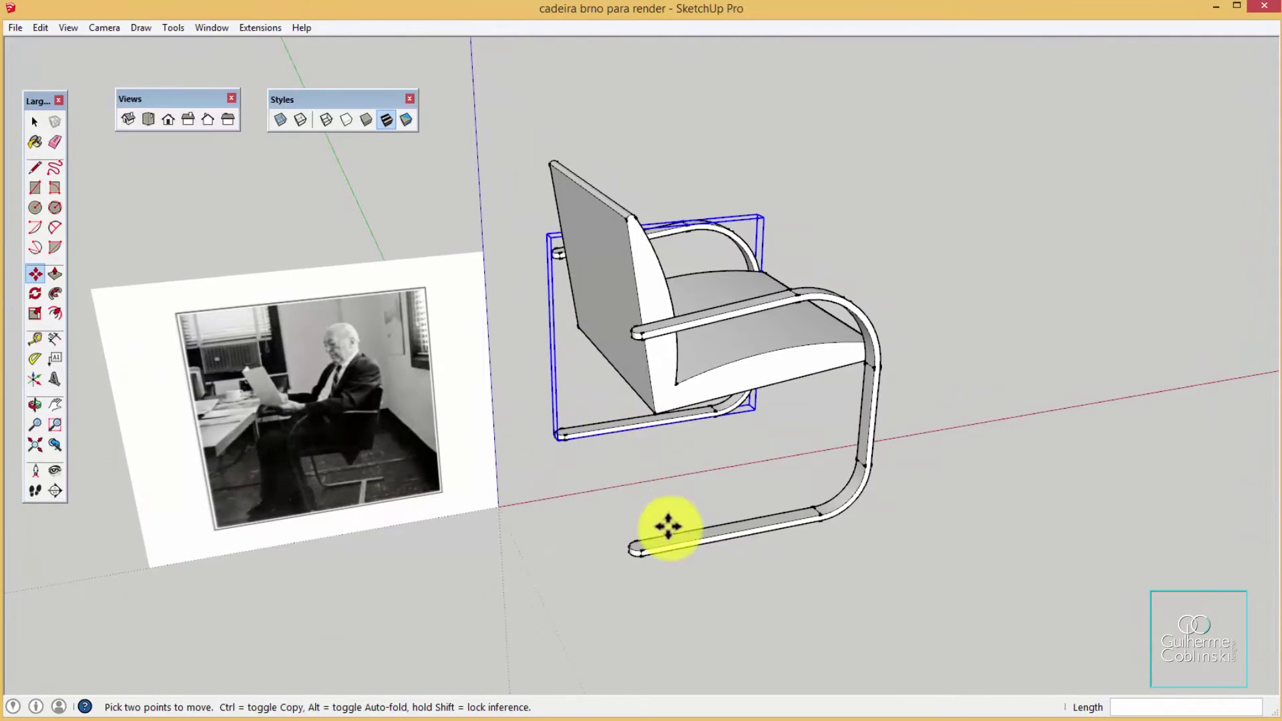
middle_drag(676, 535, 627, 524)
scroll(631, 519, up, 1)
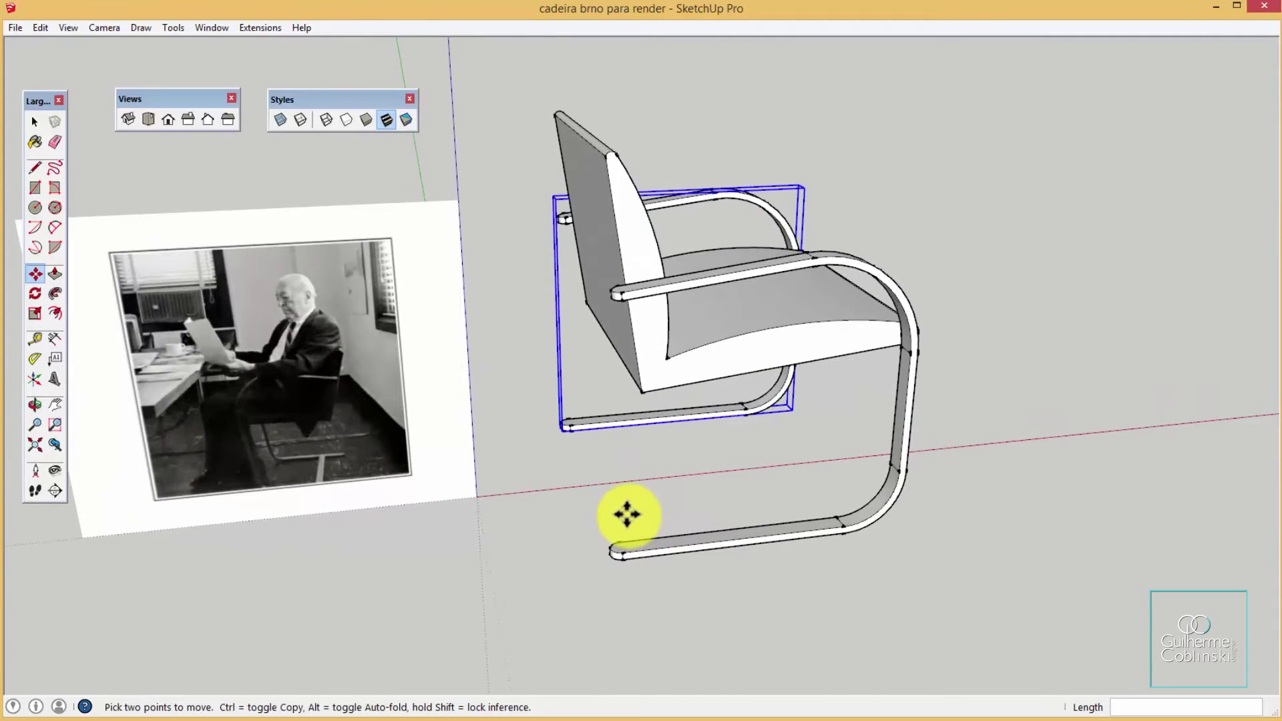
scroll(631, 489, up, 1)
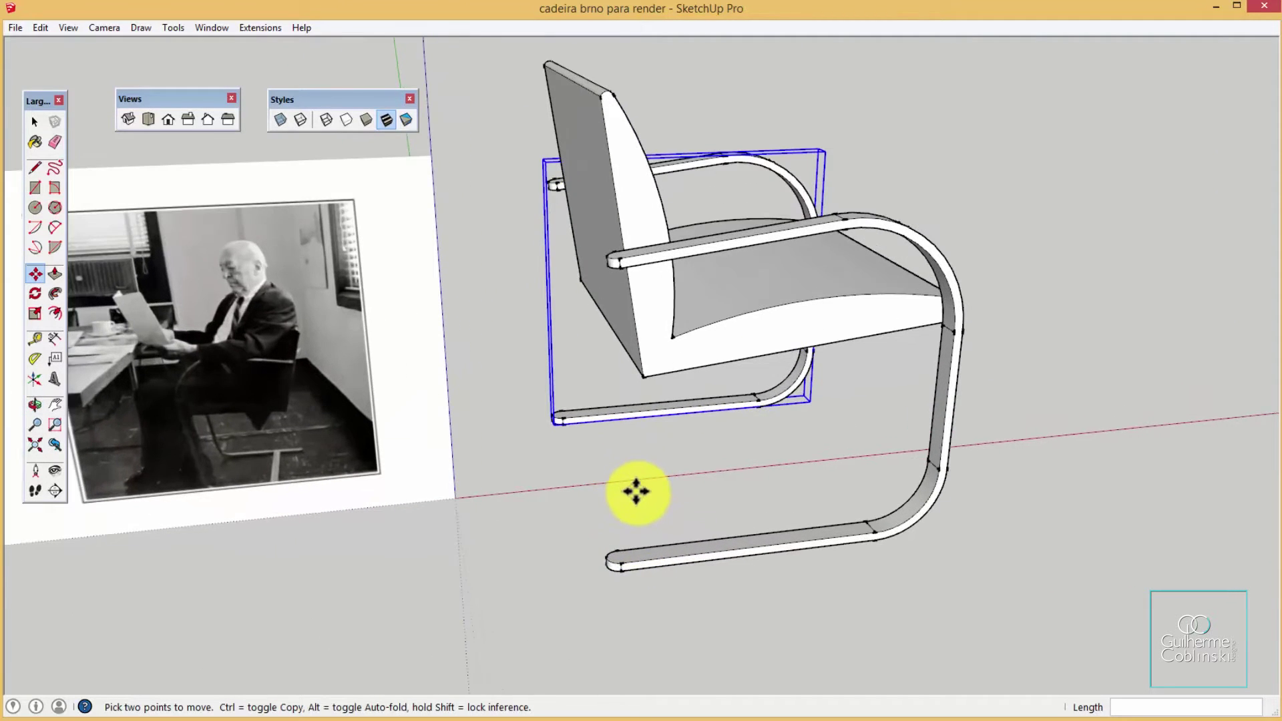
click(35, 122)
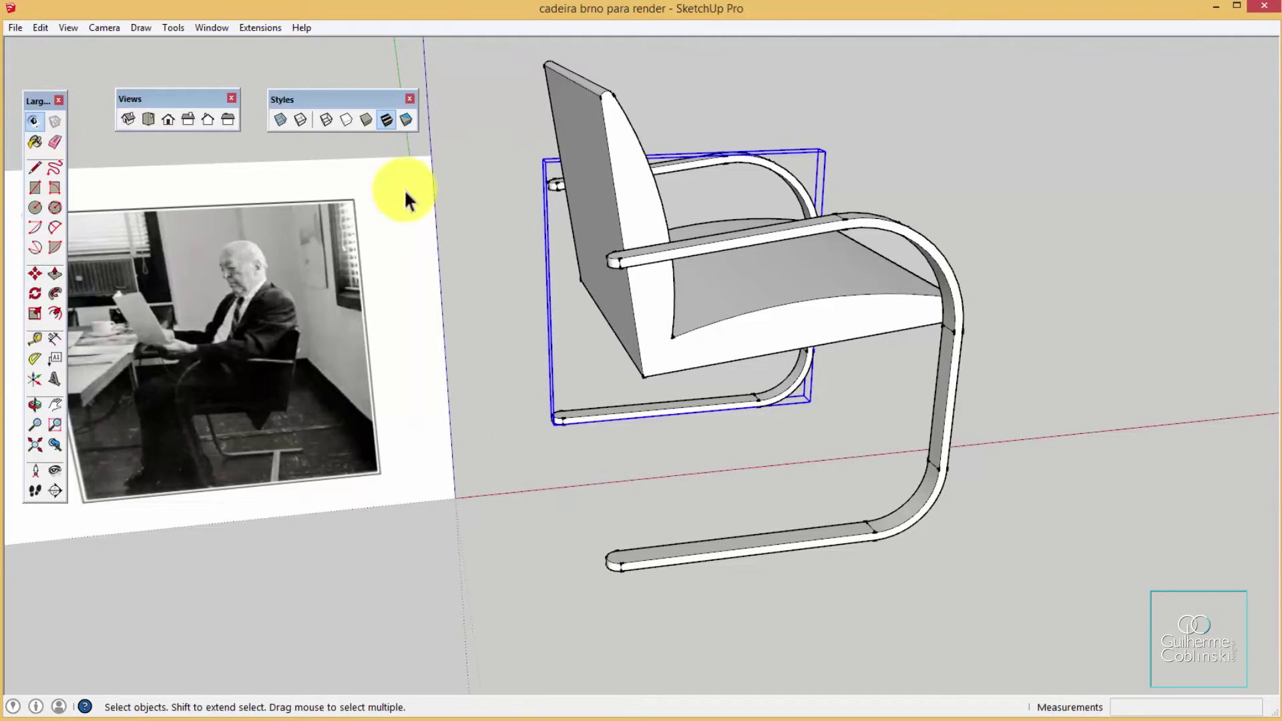
Check the seat block and both side frames, then zoom in on the frame's lower bar
click(619, 177)
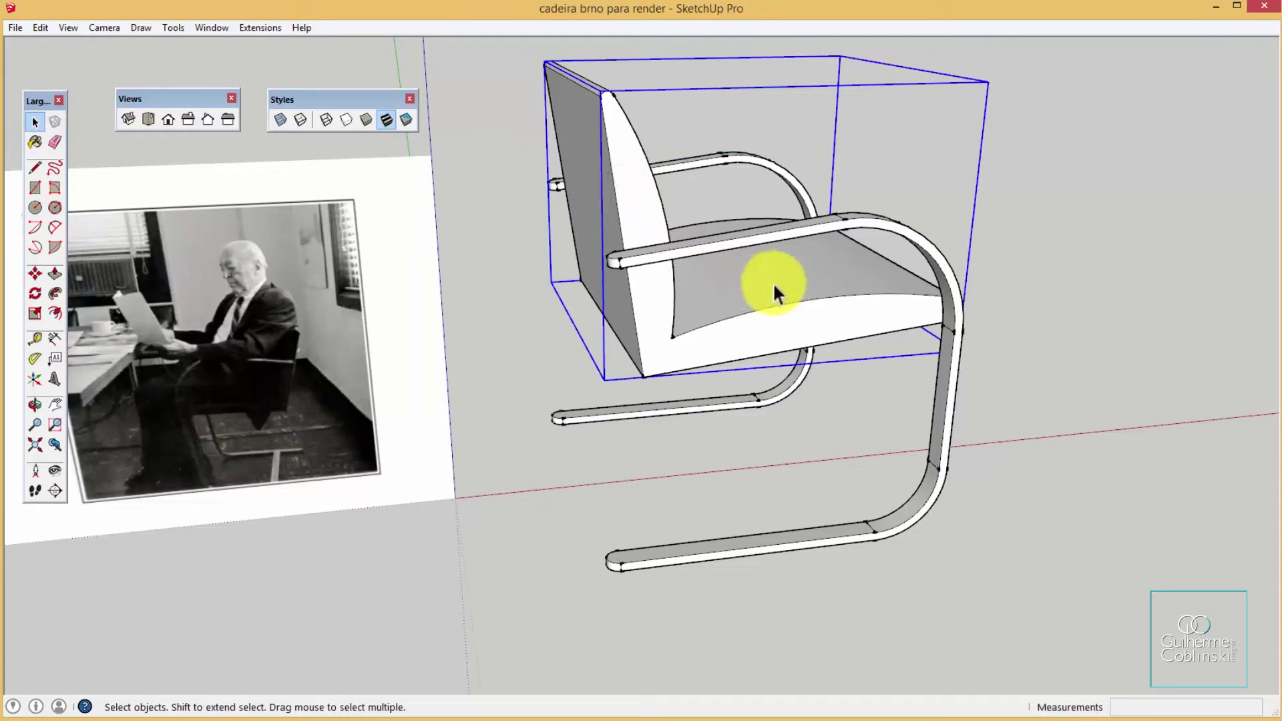
click(910, 230)
click(768, 164)
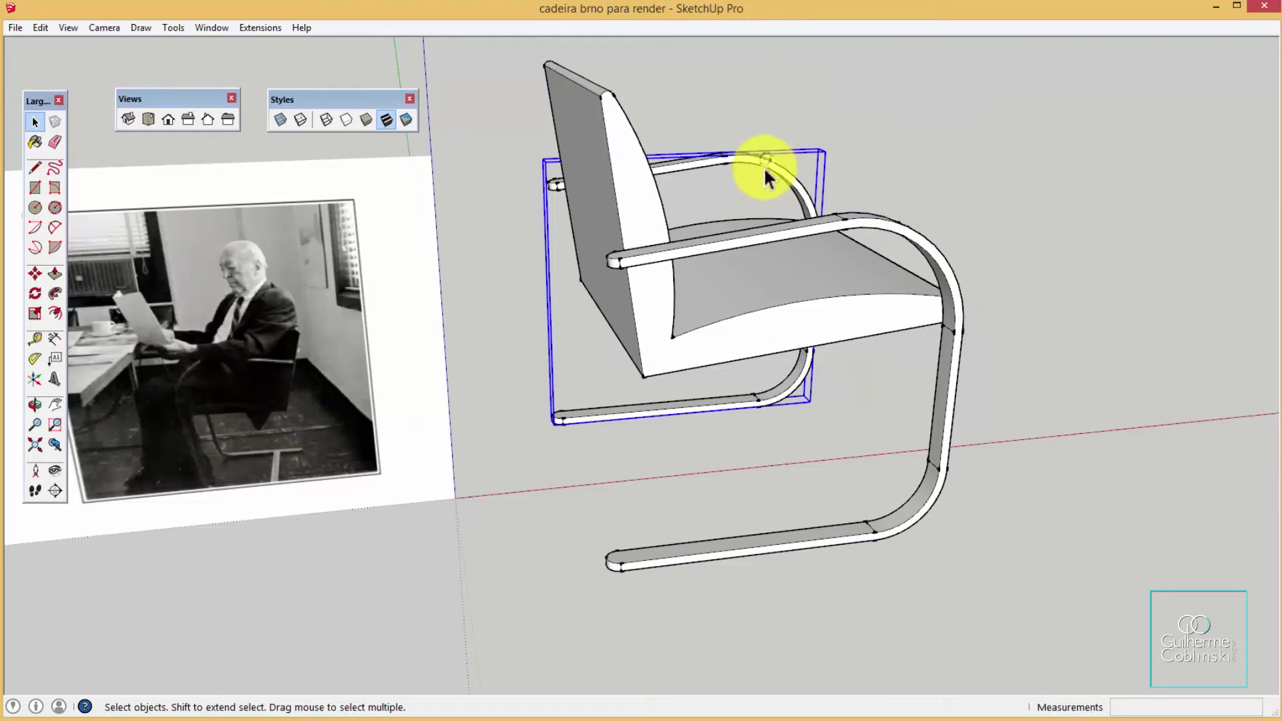
click(897, 225)
scroll(724, 453, up, 1)
mouse_move(724, 453)
middle_down()
mouse_move(730, 381)
mouse_move(629, 487)
mouse_move(653, 544)
mouse_move(447, 505)
mouse_move(518, 559)
middle_up()
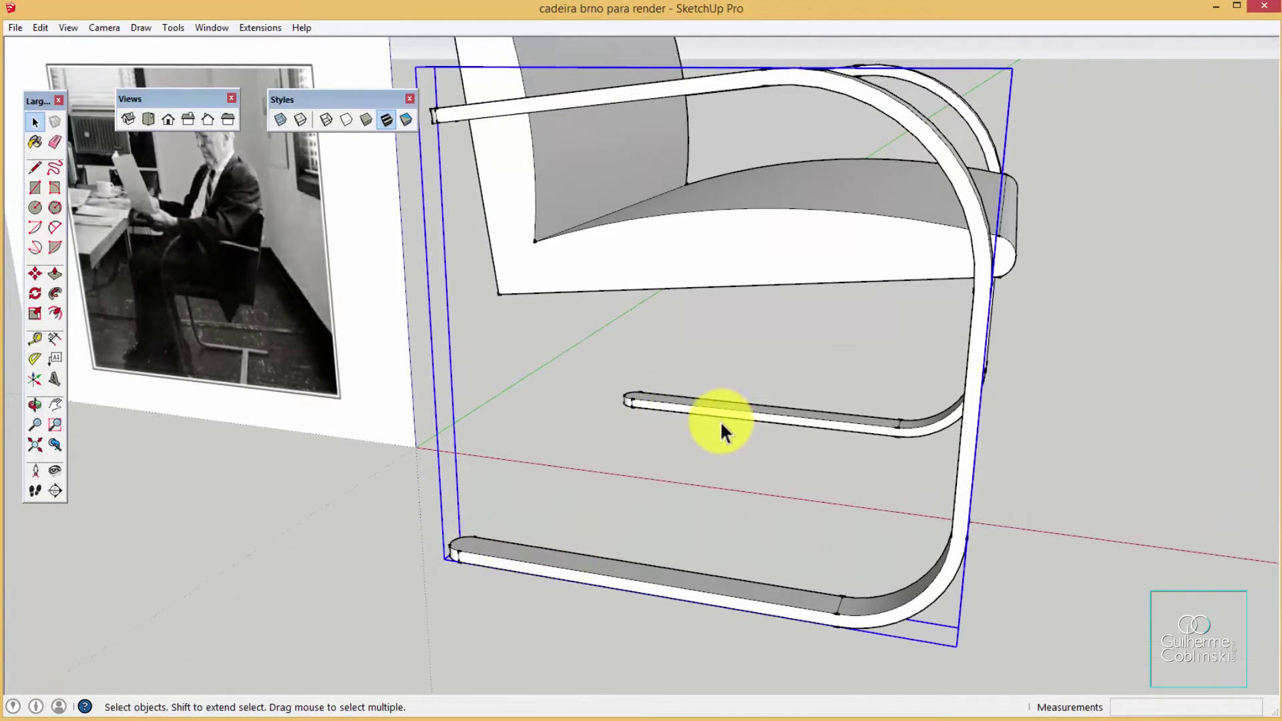
key(l)
scroll(682, 421, up, 1)
scroll(676, 427, up, 1)
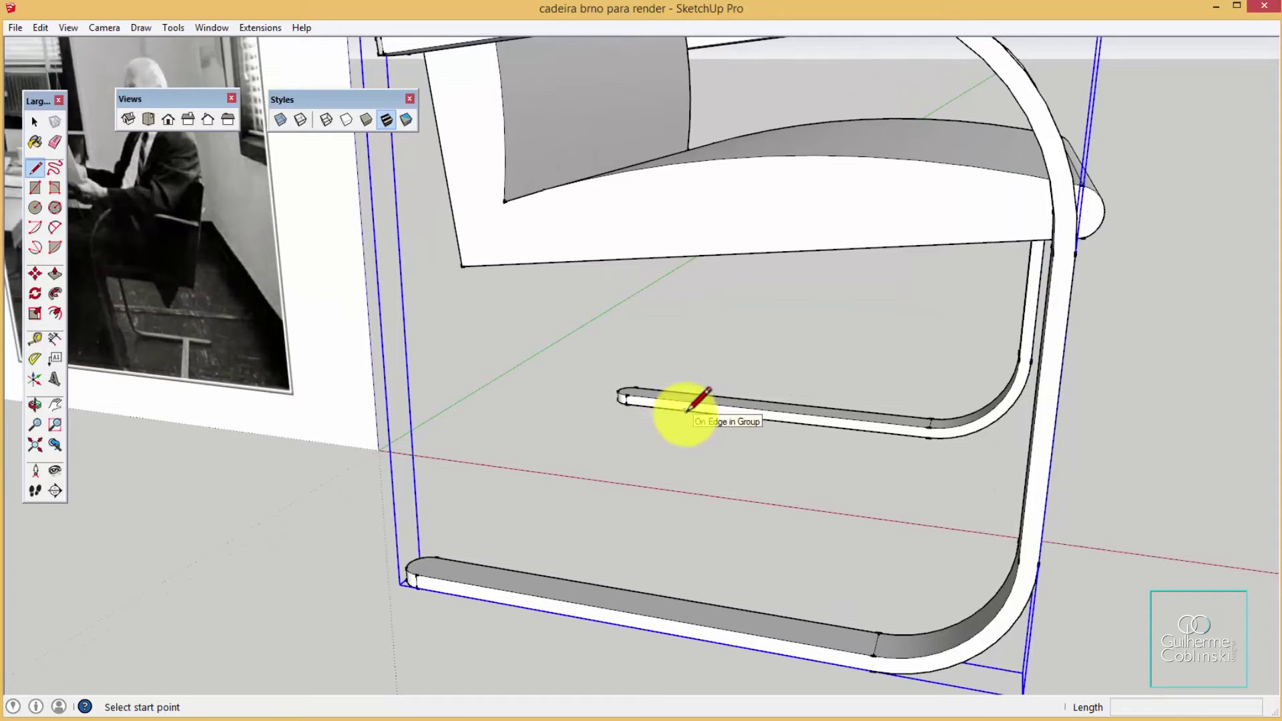
Draw a small rectangular face on the side of the lower runner
click(685, 411)
middle_drag(658, 429, 1082, 514)
key(o)
mouse_move(670, 521)
mouse_down()
mouse_move(779, 530)
mouse_move(867, 501)
mouse_move(779, 381)
mouse_move(630, 498)
mouse_up()
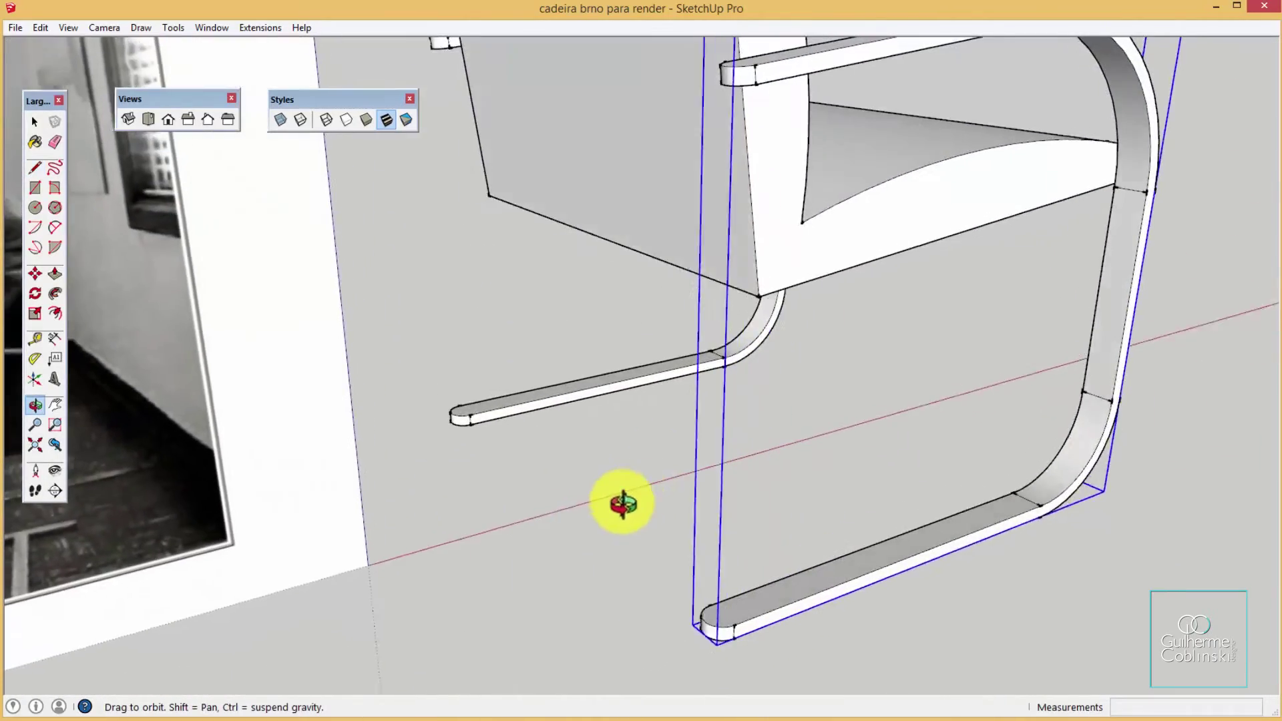
middle_drag(630, 497, 588, 454)
scroll(546, 404, up, 2)
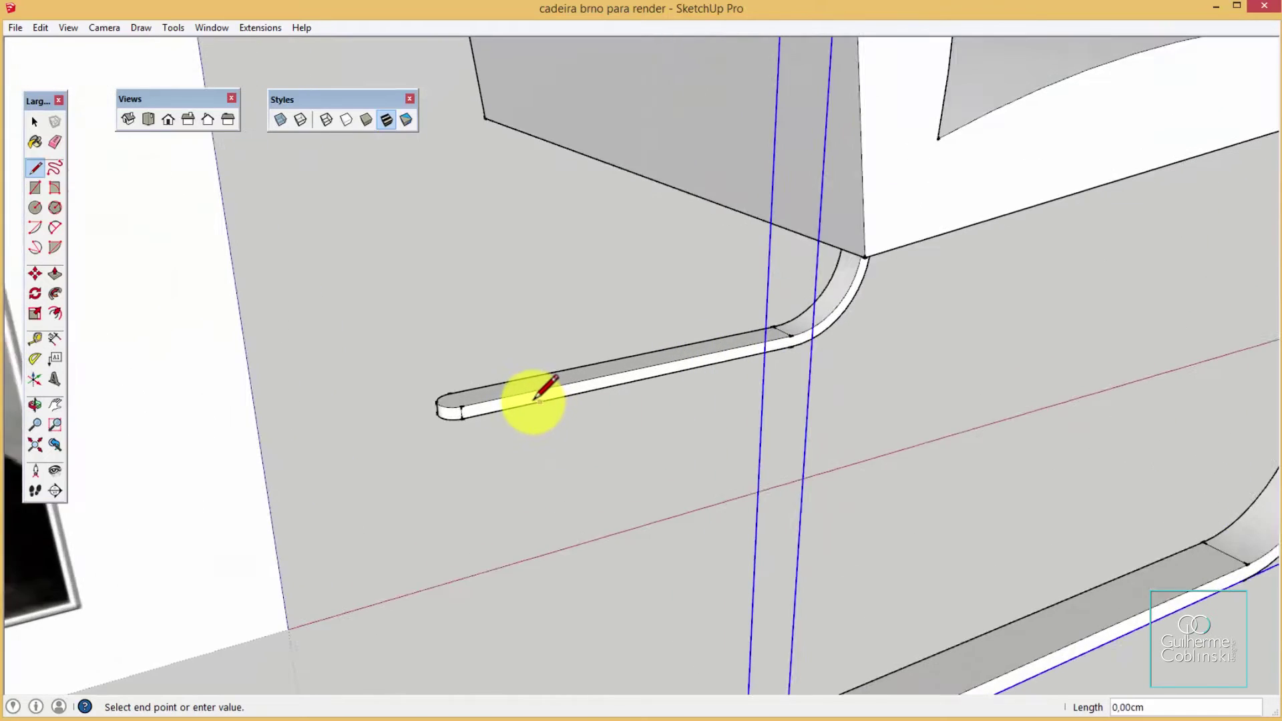
scroll(535, 400, up, 3)
scroll(540, 392, up, 3)
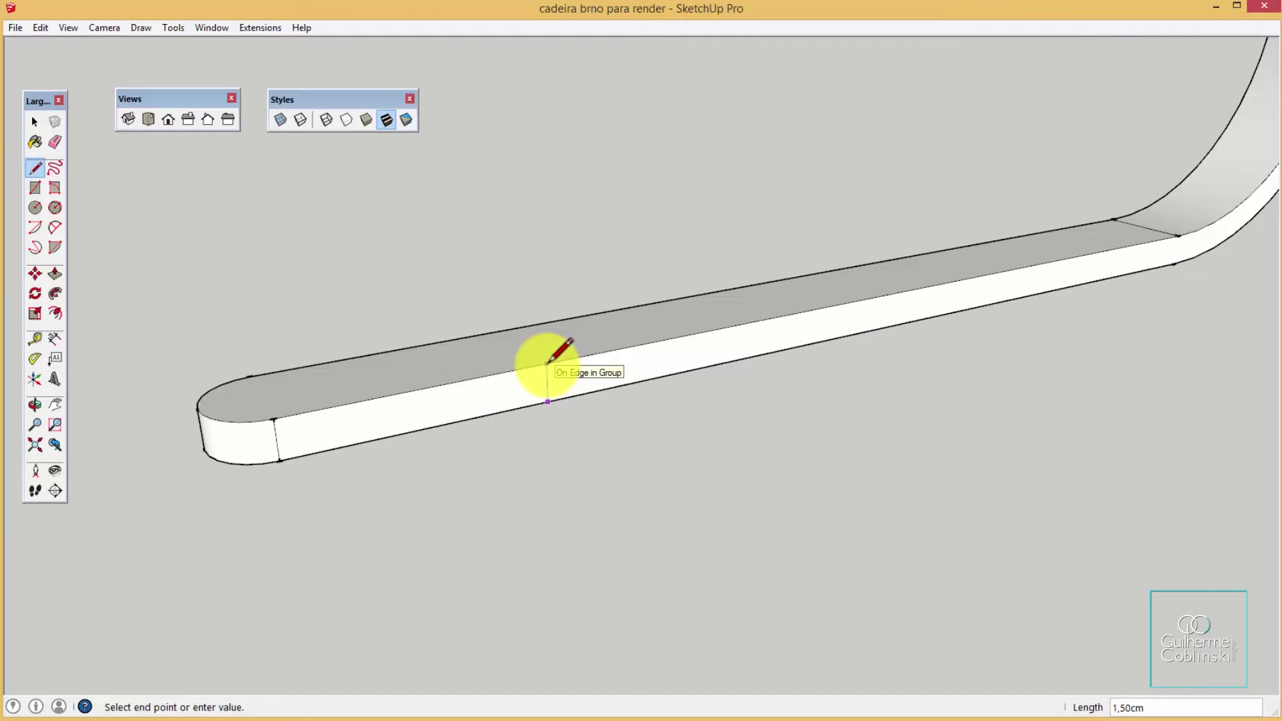
click(548, 364)
scroll(551, 364, down, 1)
scroll(555, 360, down, 1)
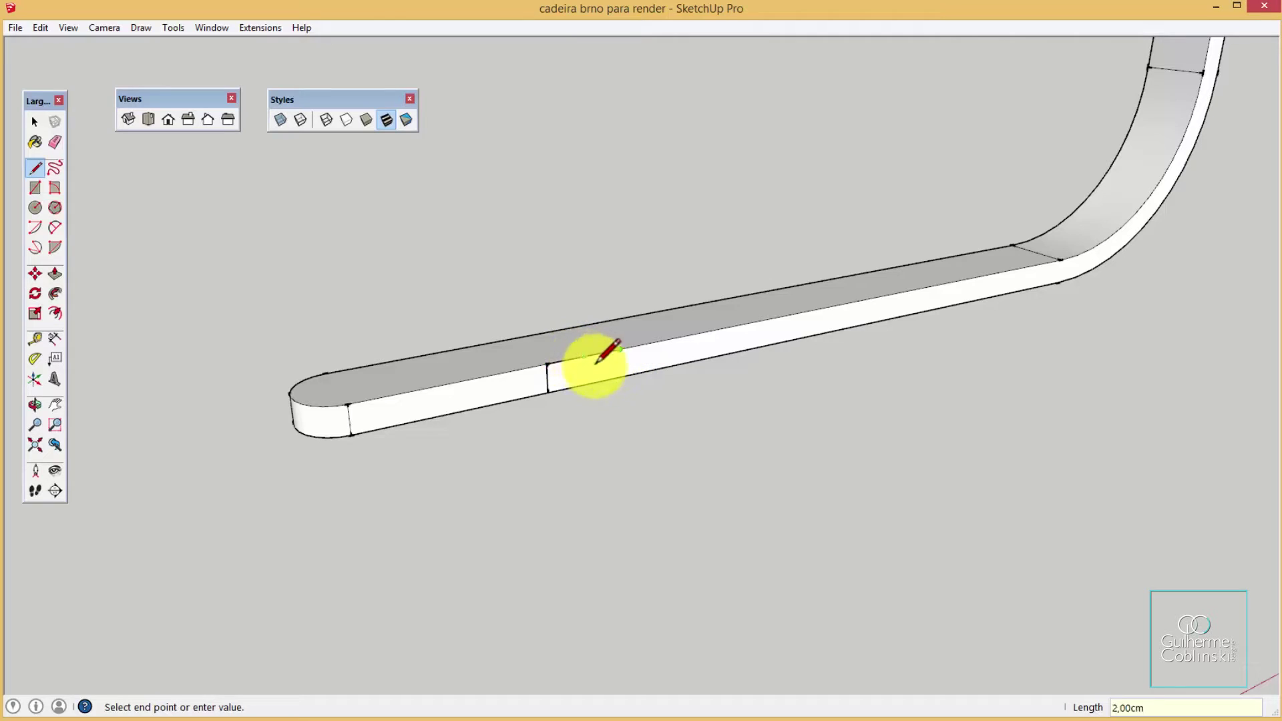
click(621, 377)
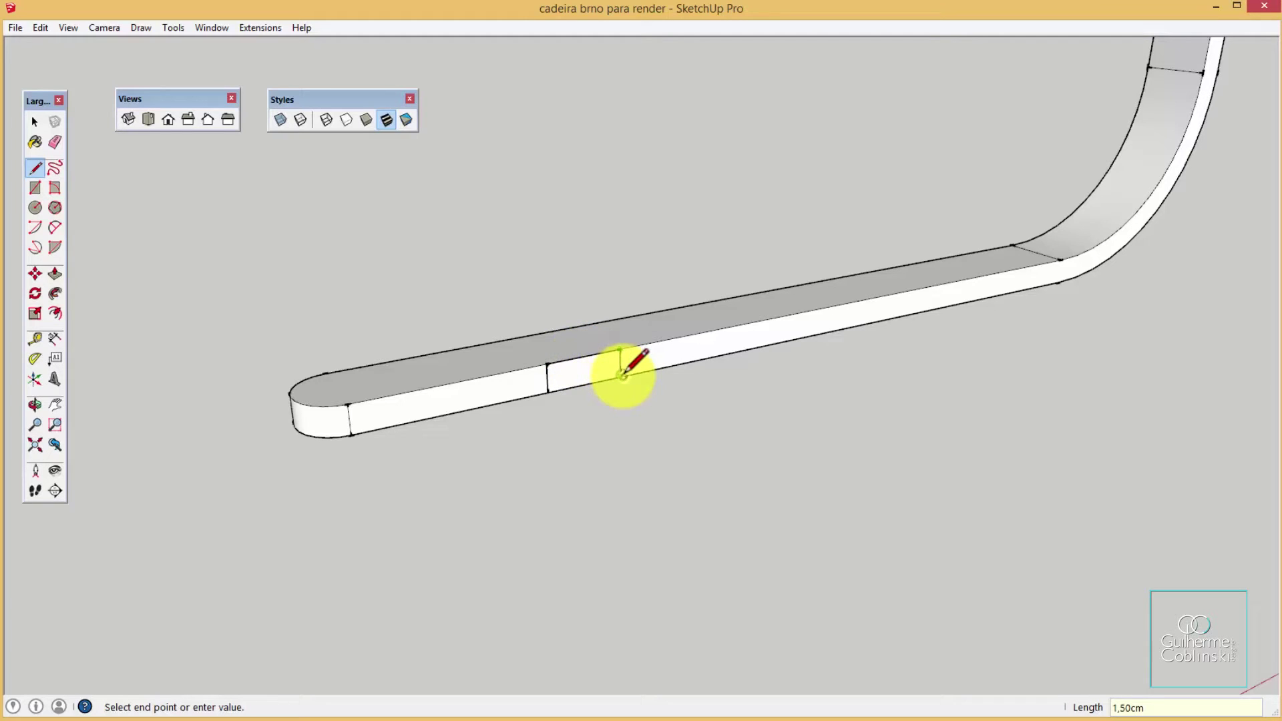
click(547, 392)
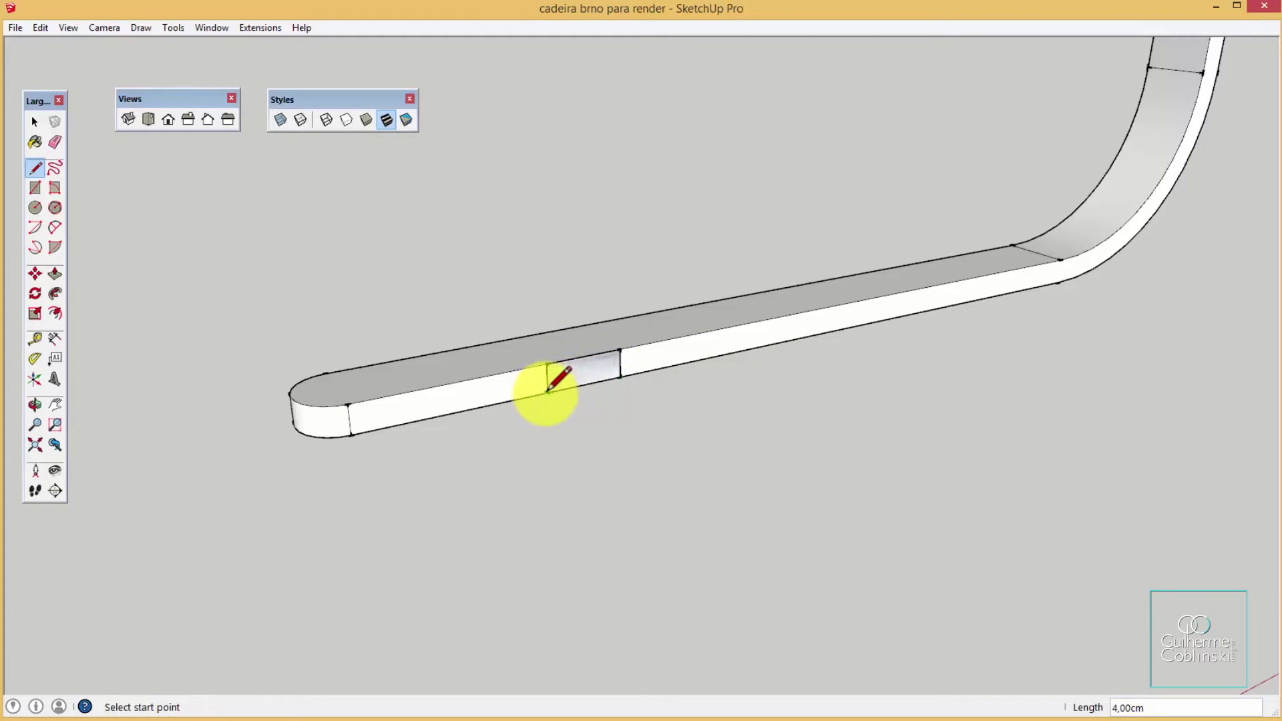
Extrude the face 58 cm across to the opposite runner
key(p)
click(593, 371)
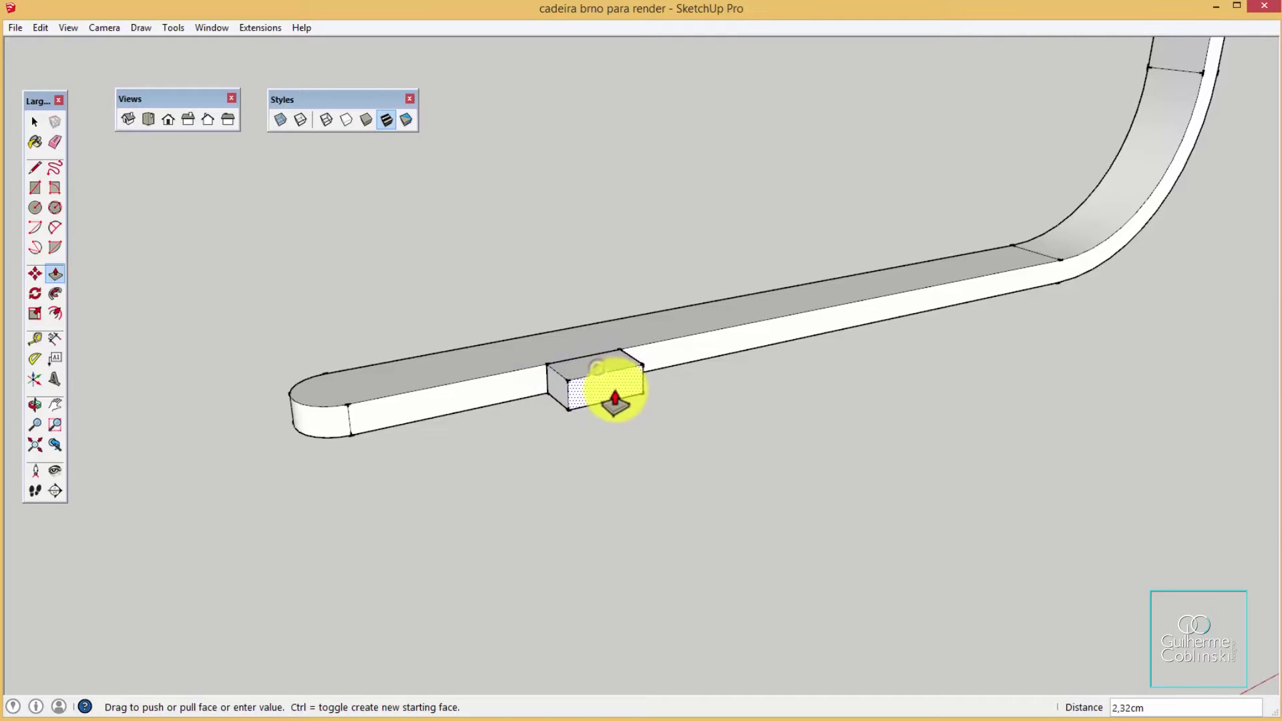
scroll(613, 397, down, 2)
scroll(611, 400, down, 2)
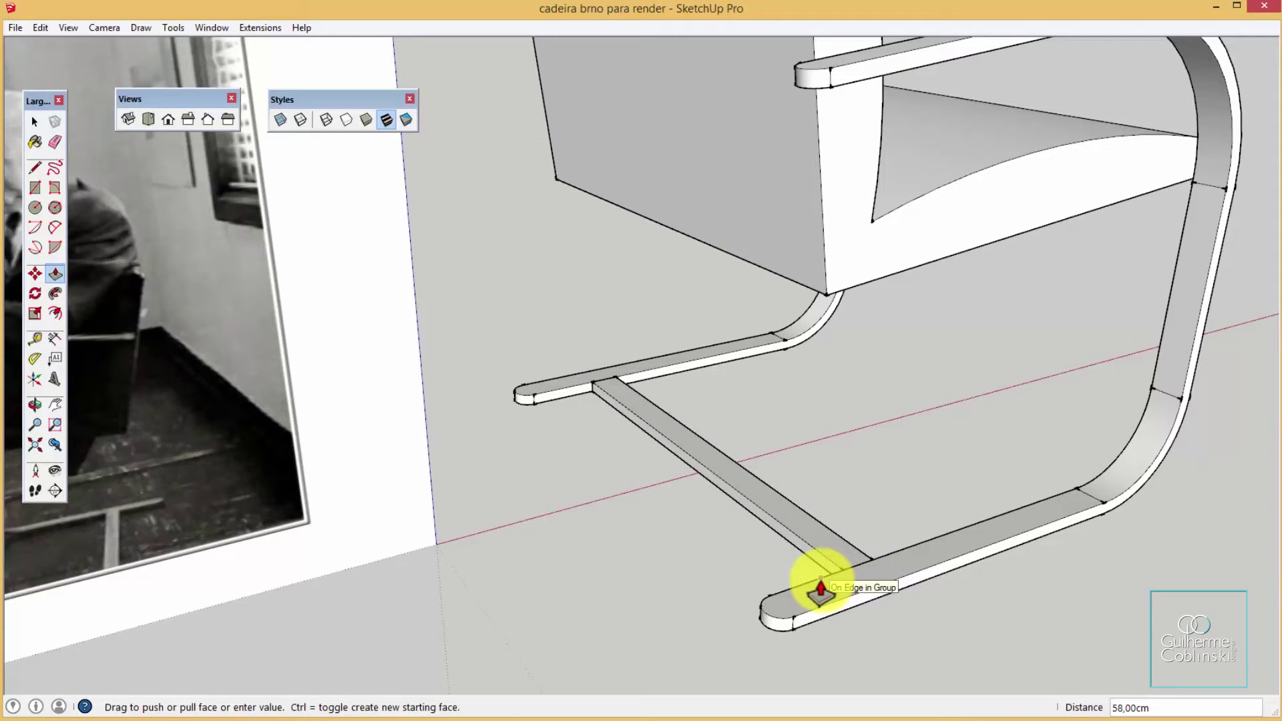
click(821, 588)
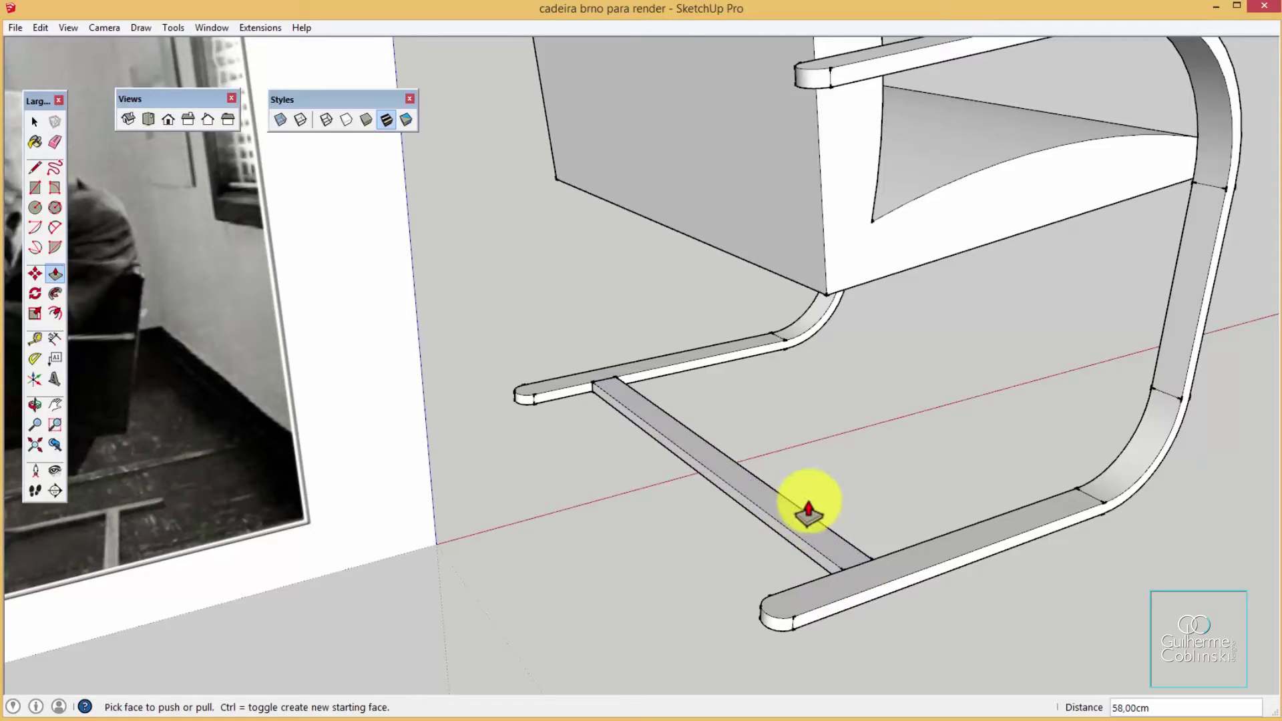
Make the new crossbar its own group and view the whole chair
click(35, 121)
triple_click(743, 484)
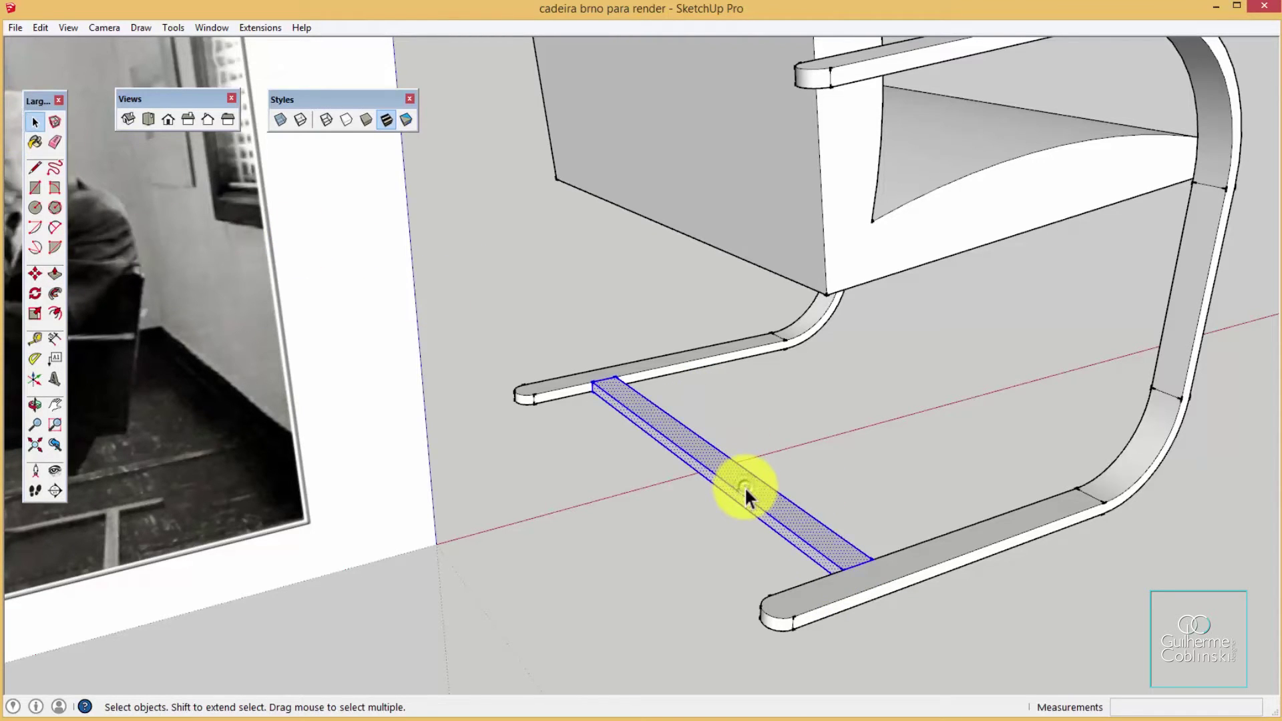
right_click(744, 487)
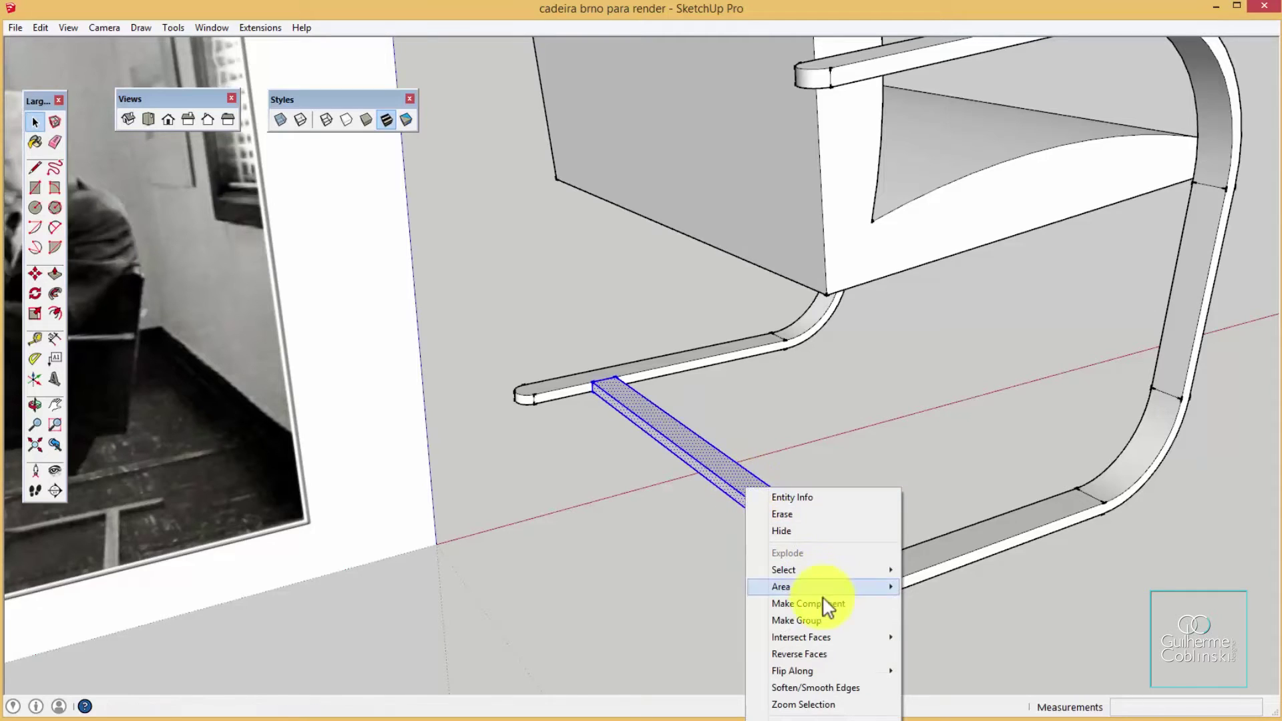
click(826, 621)
scroll(828, 561, down, 5)
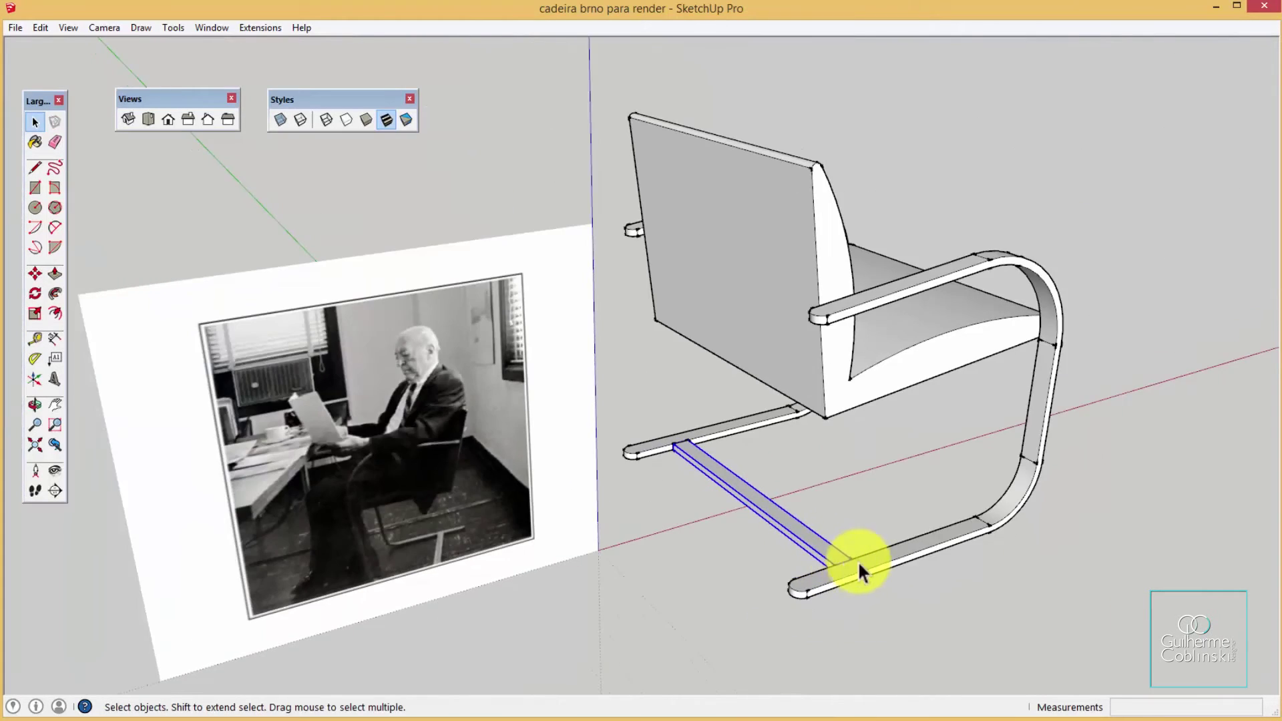
mouse_move(911, 550)
middle_down()
mouse_move(636, 561)
mouse_move(493, 521)
mouse_move(704, 539)
mouse_move(682, 484)
middle_up()
click(967, 510)
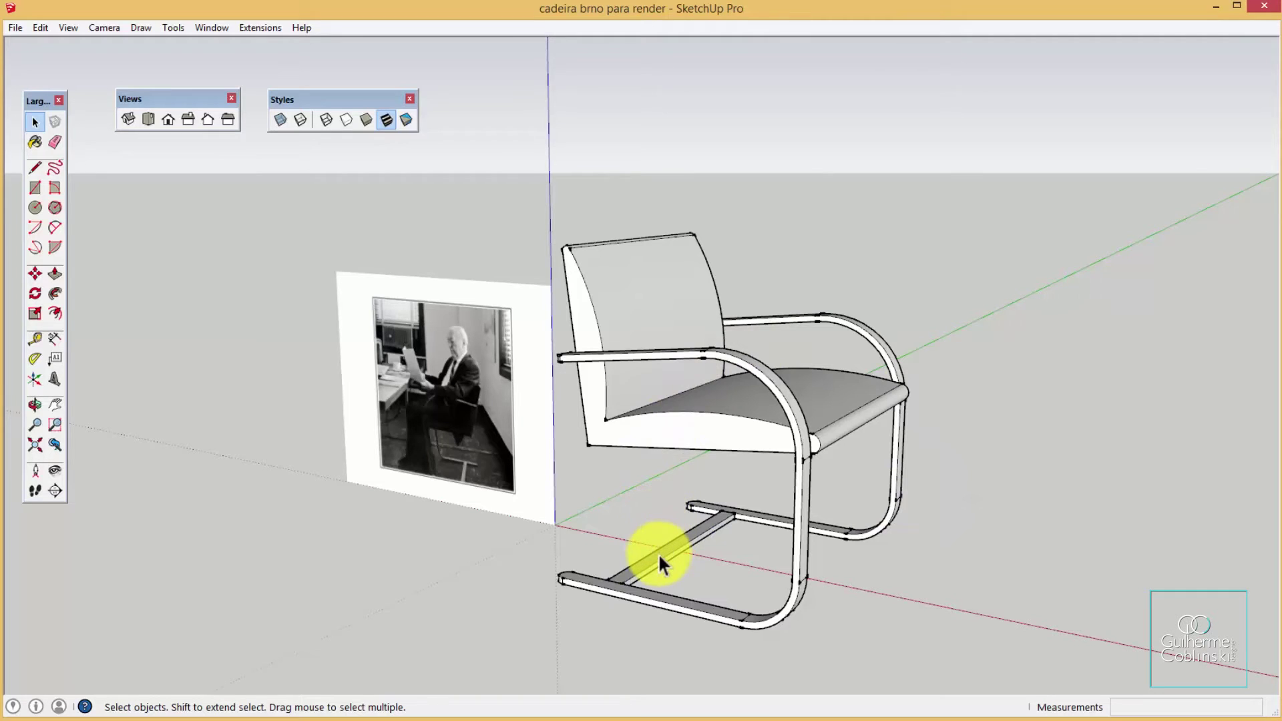
mouse_move(638, 573)
middle_down()
mouse_move(635, 587)
mouse_move(664, 492)
mouse_move(818, 544)
mouse_move(627, 615)
mouse_move(572, 561)
mouse_move(584, 452)
mouse_move(569, 434)
mouse_move(521, 463)
mouse_move(609, 510)
mouse_move(497, 460)
middle_up()
scroll(572, 528, down, 2)
scroll(575, 521, down, 2)
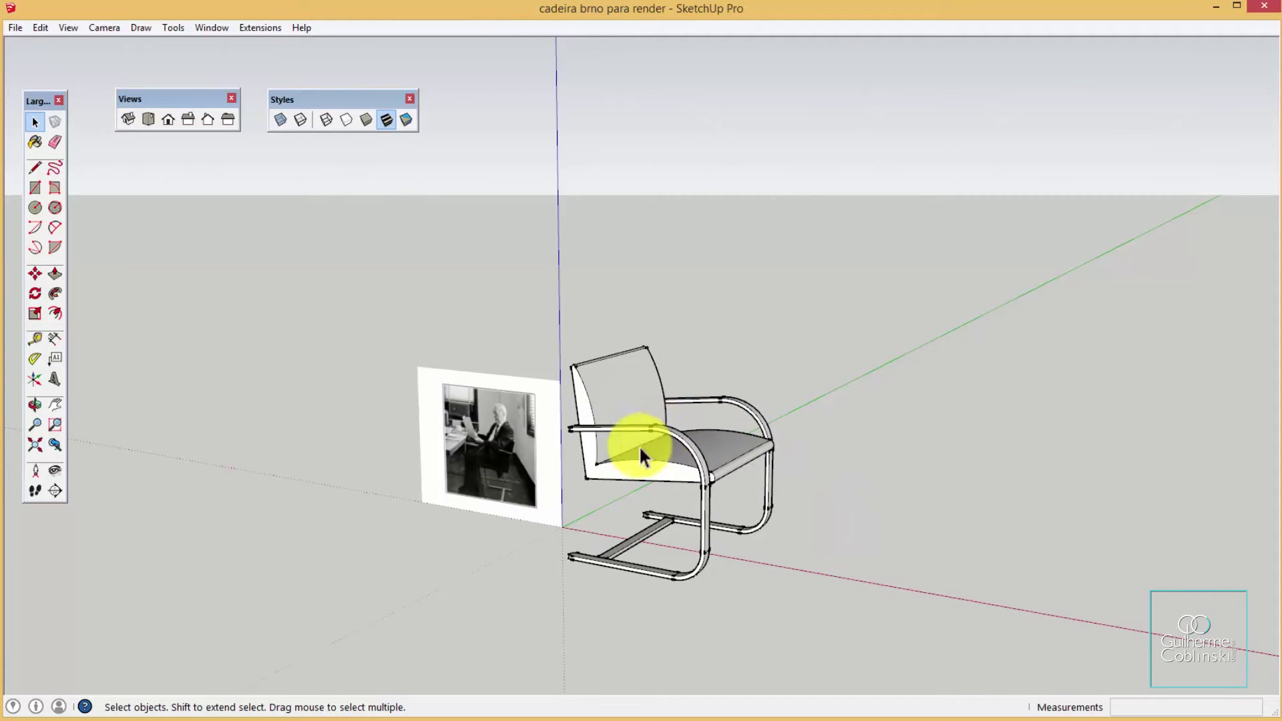
mouse_move(682, 585)
middle_down()
mouse_move(696, 535)
mouse_move(695, 563)
middle_up()
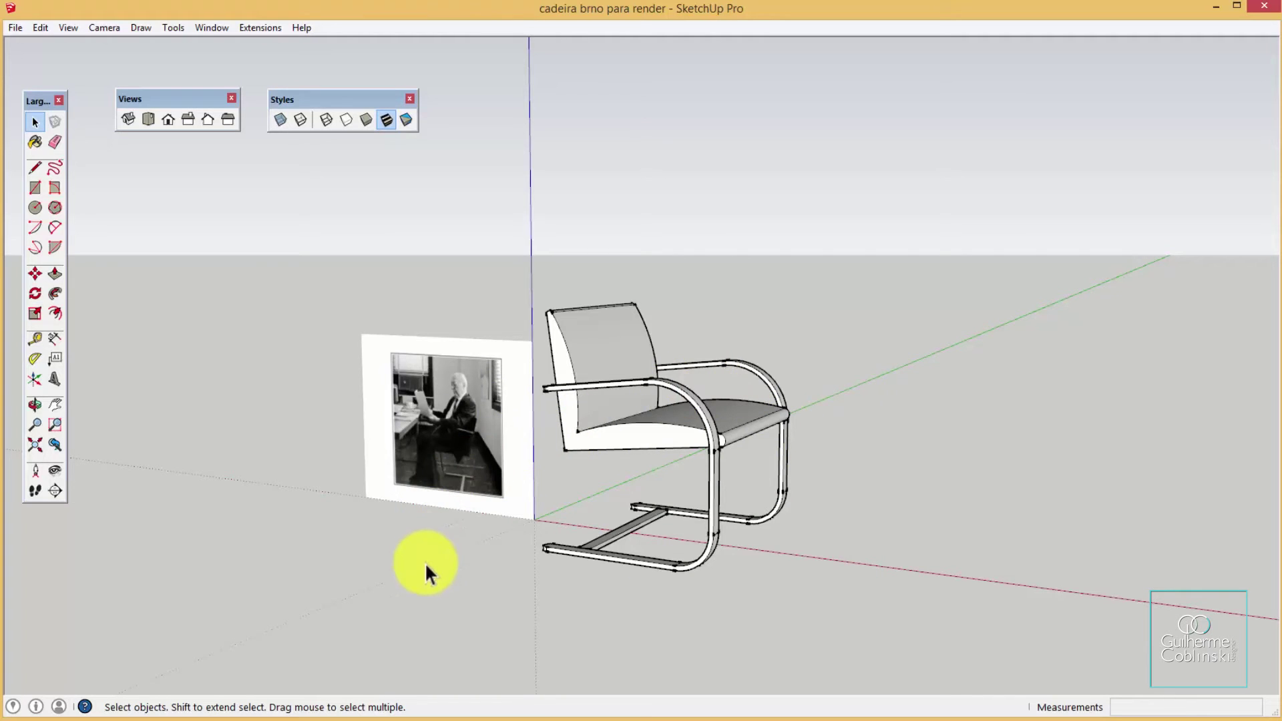
mouse_move(505, 515)
middle_down()
mouse_move(587, 539)
mouse_move(701, 532)
mouse_move(738, 470)
mouse_move(535, 538)
middle_up()
scroll(584, 551, up, 2)
scroll(583, 551, up, 2)
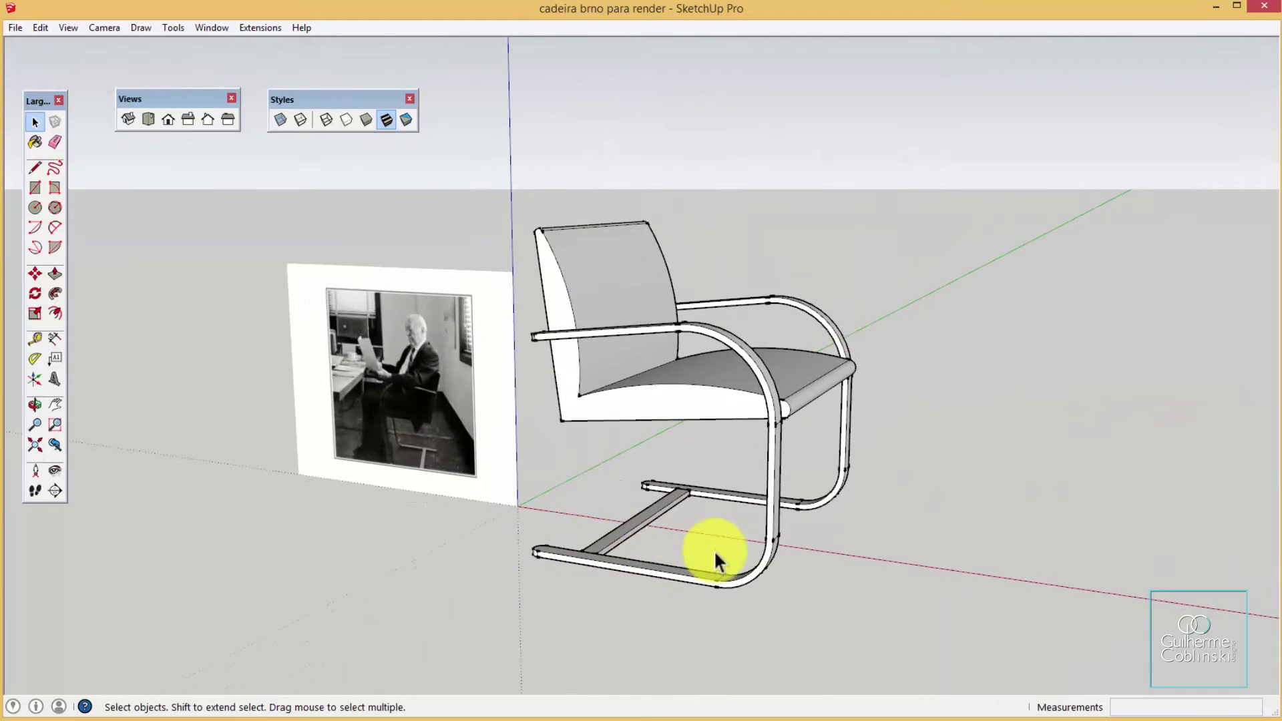
middle_drag(714, 551, 664, 567)
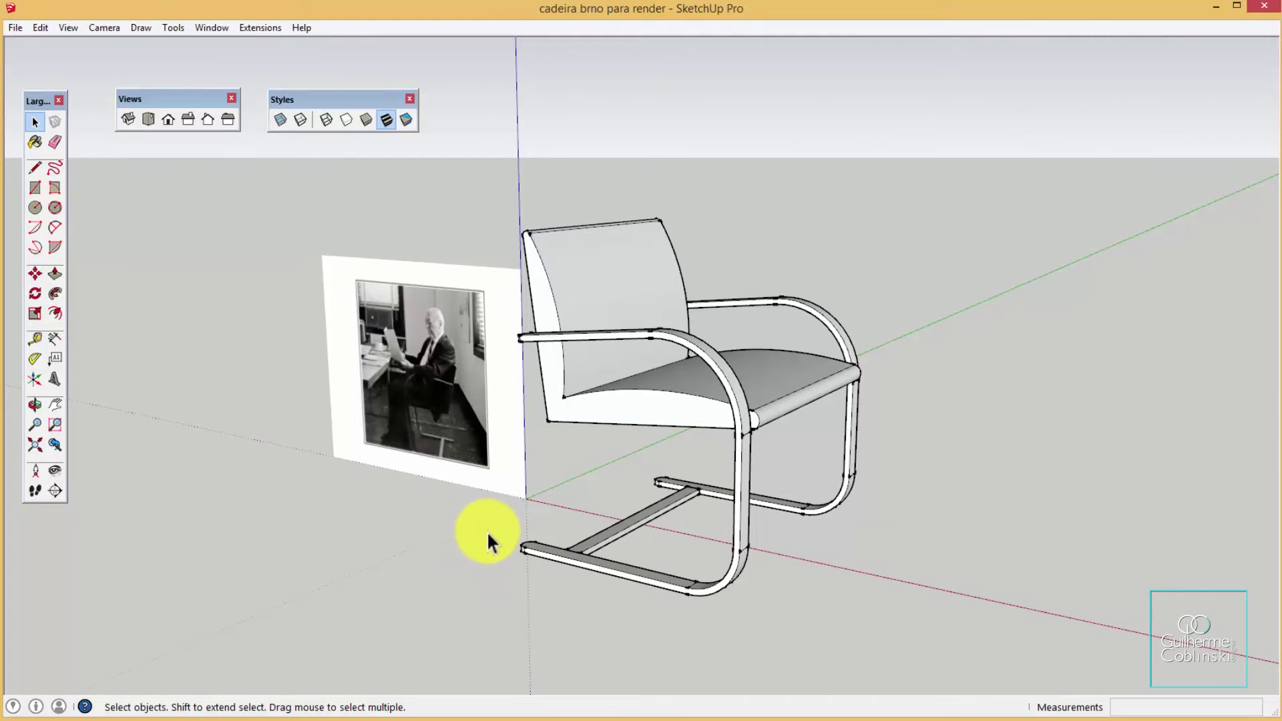
Delete the reference photo panel beside the chair and zoom out
click(499, 445)
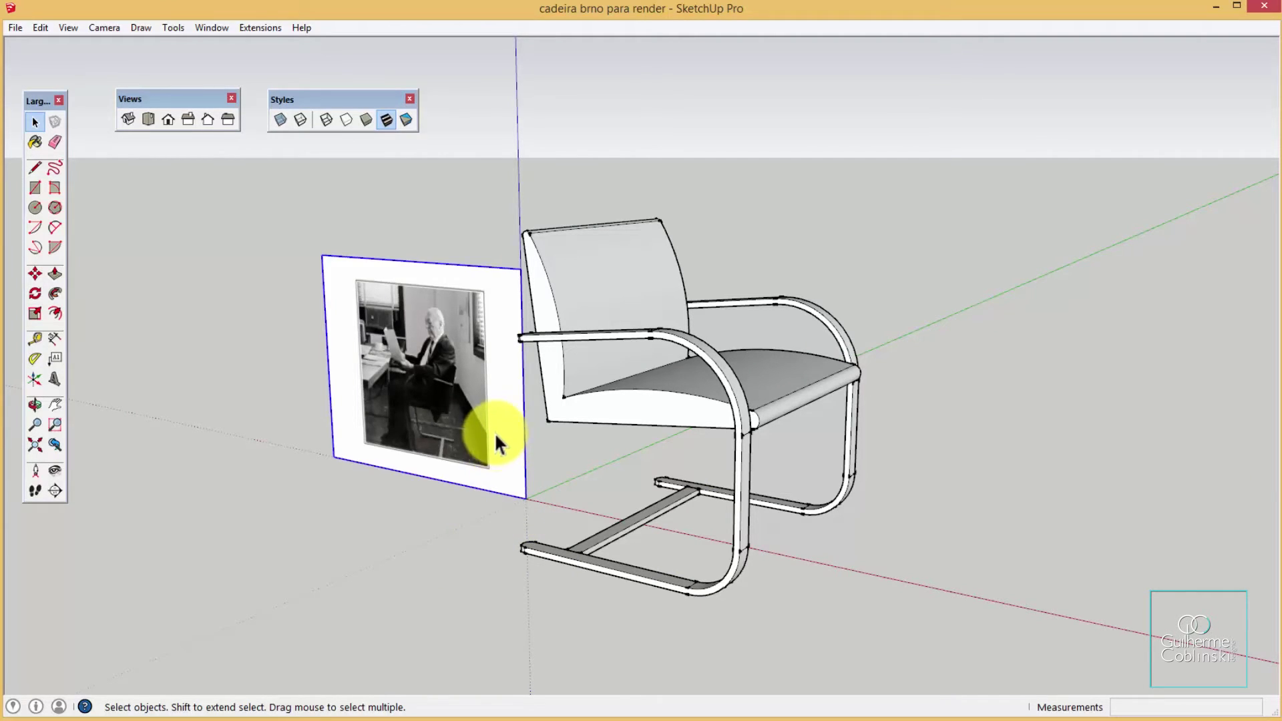
key(Delete)
scroll(498, 434, down, 2)
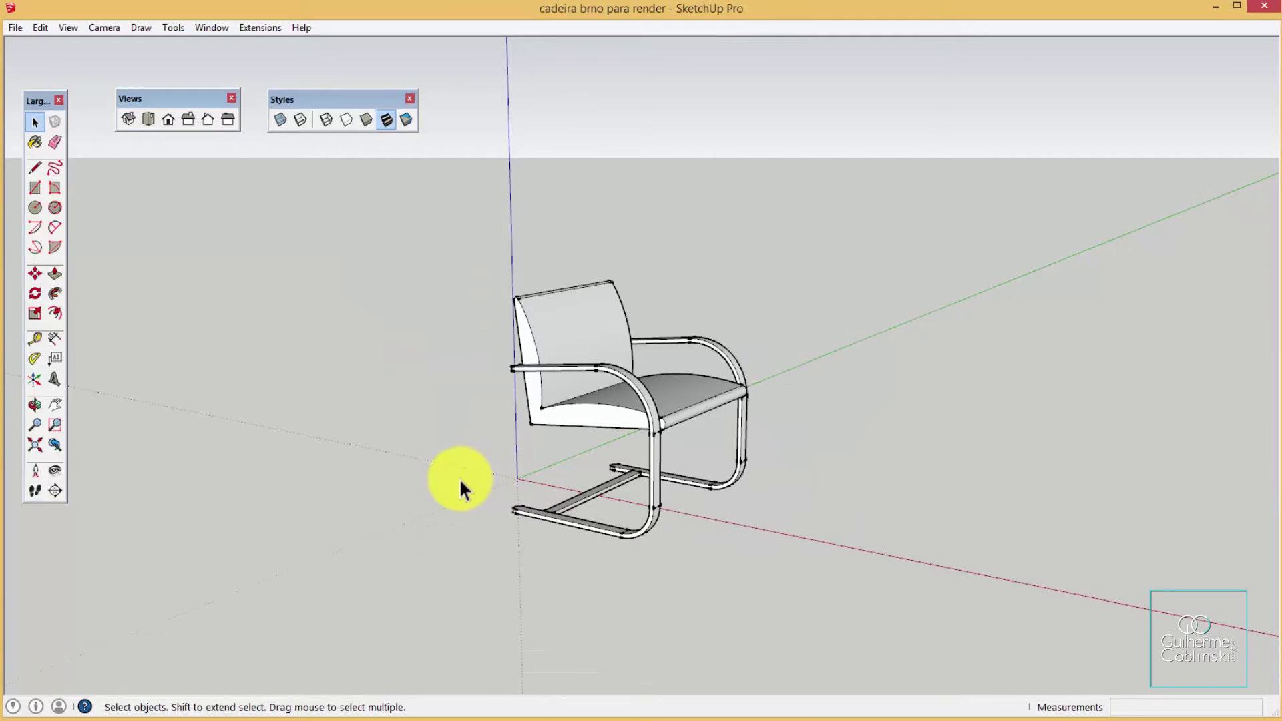
scroll(460, 478, down, 1)
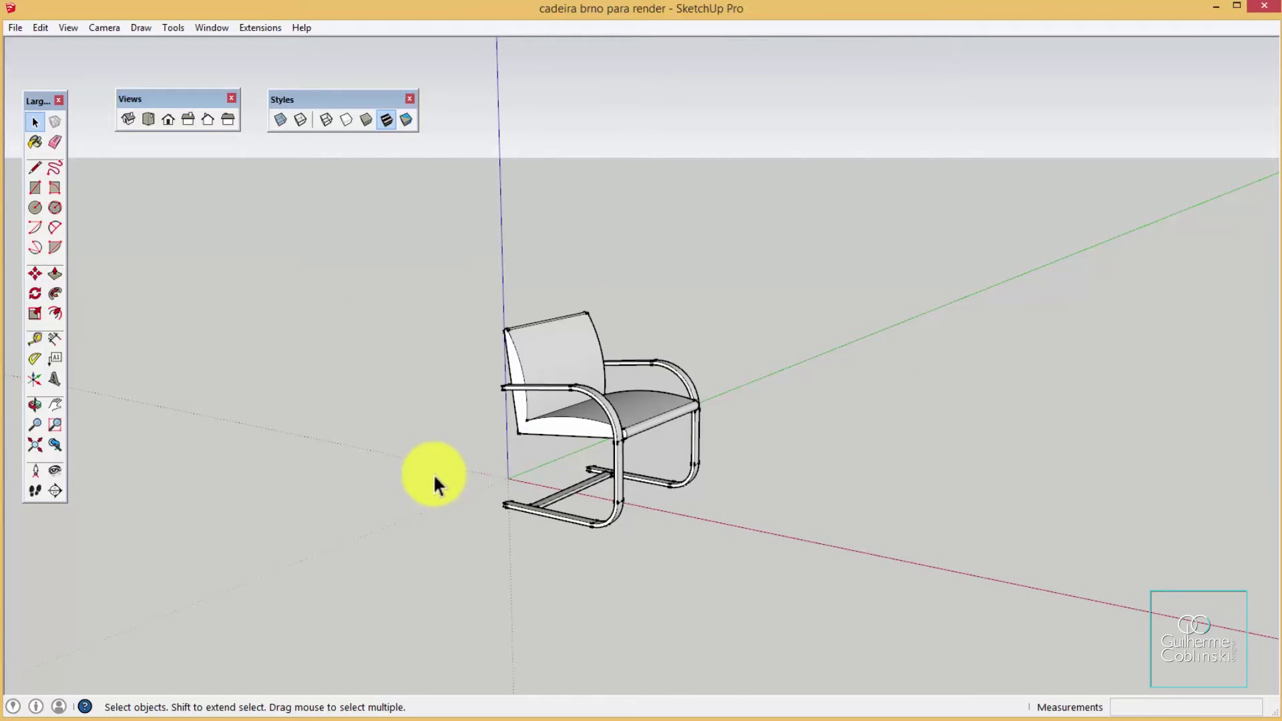
click(212, 27)
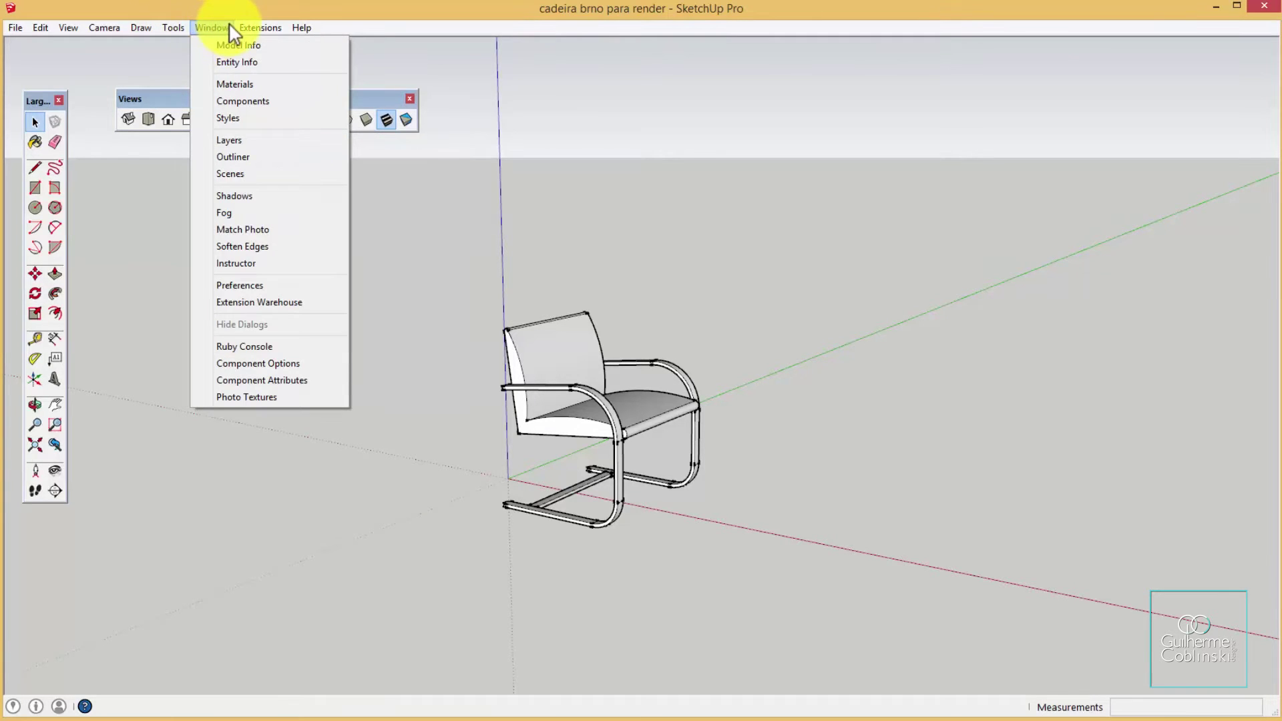
mouse_move(259, 27)
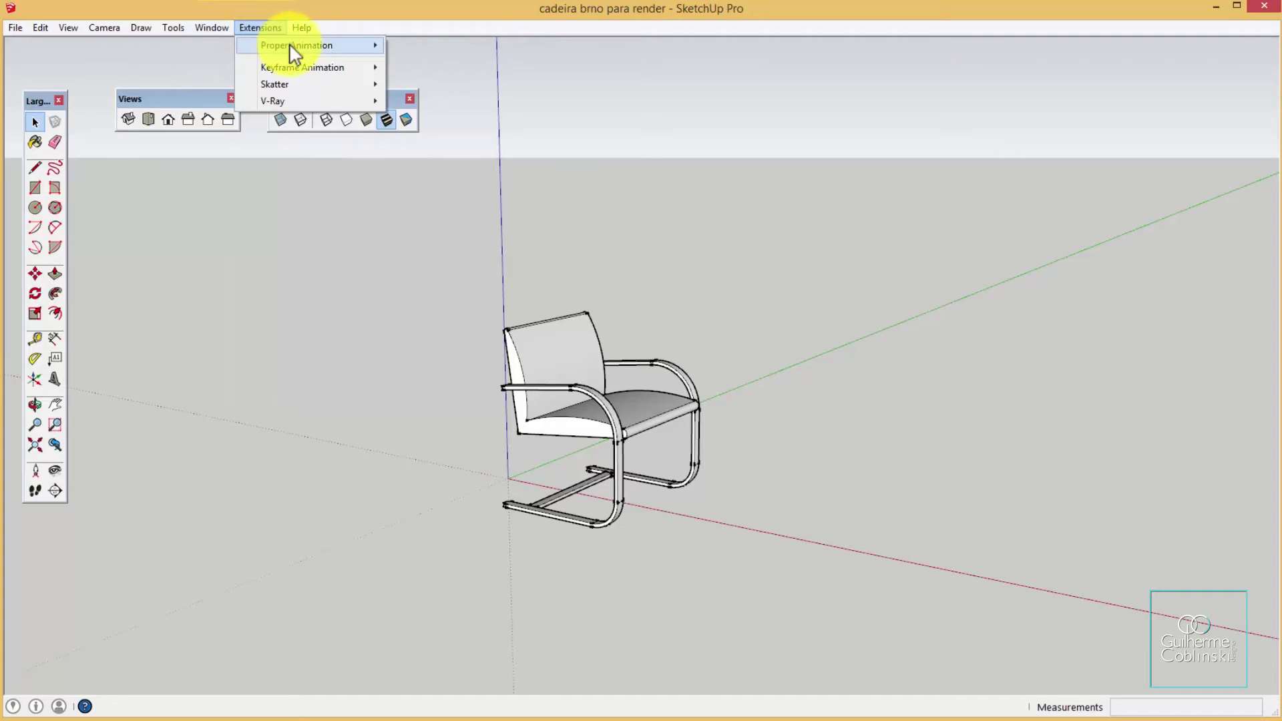
mouse_move(300, 102)
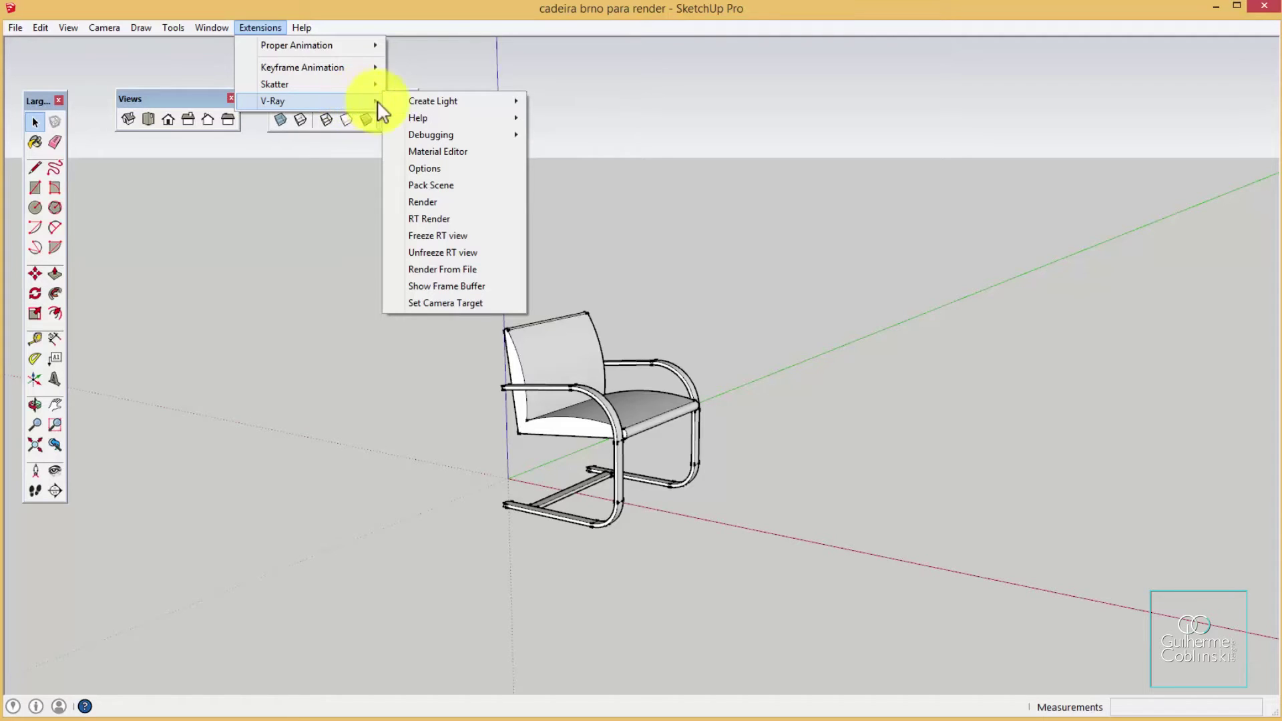
Open the V-Ray option editor and material editor and move them aside
click(455, 169)
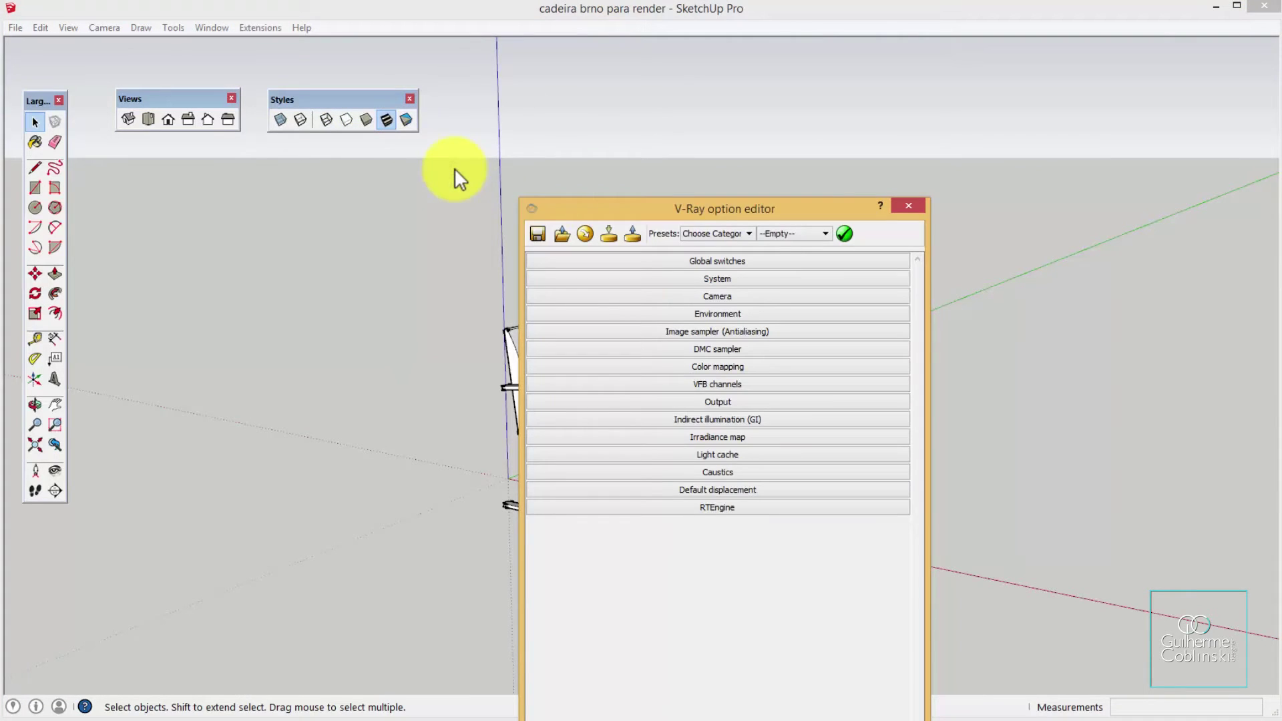
mouse_move(687, 206)
mouse_down()
mouse_move(980, 160)
mouse_move(969, 119)
mouse_up()
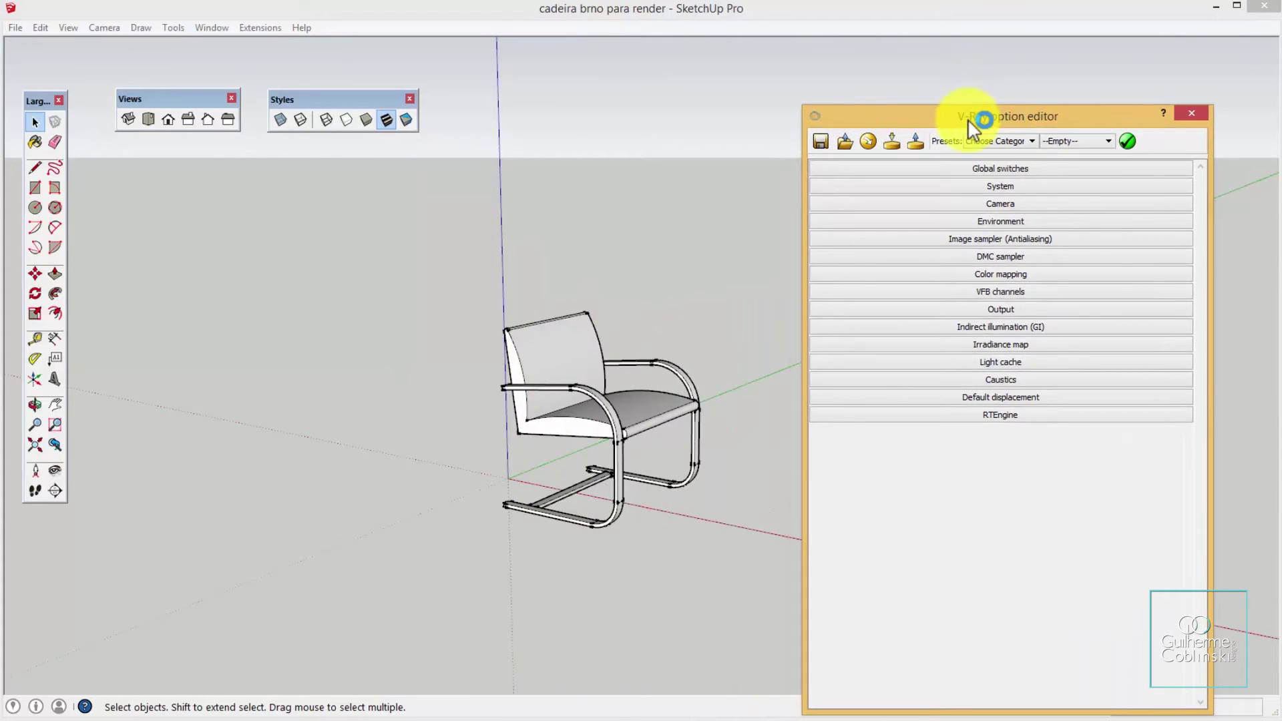
click(228, 27)
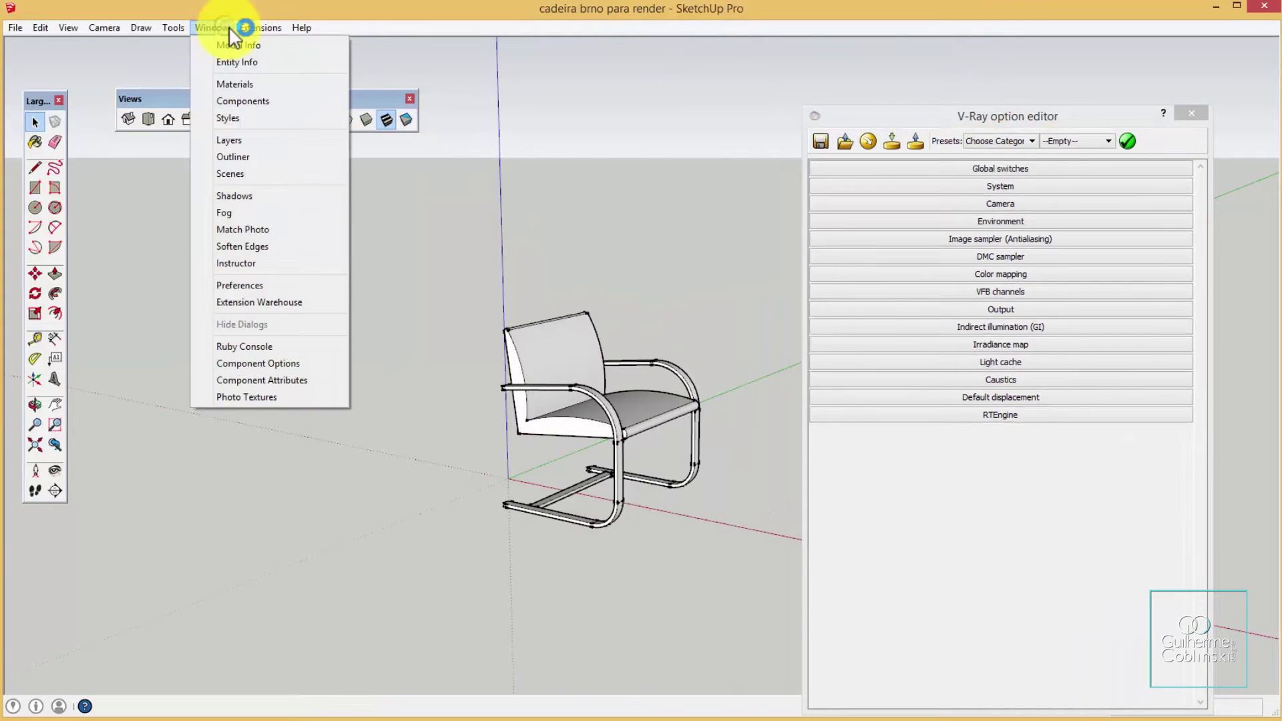
click(303, 97)
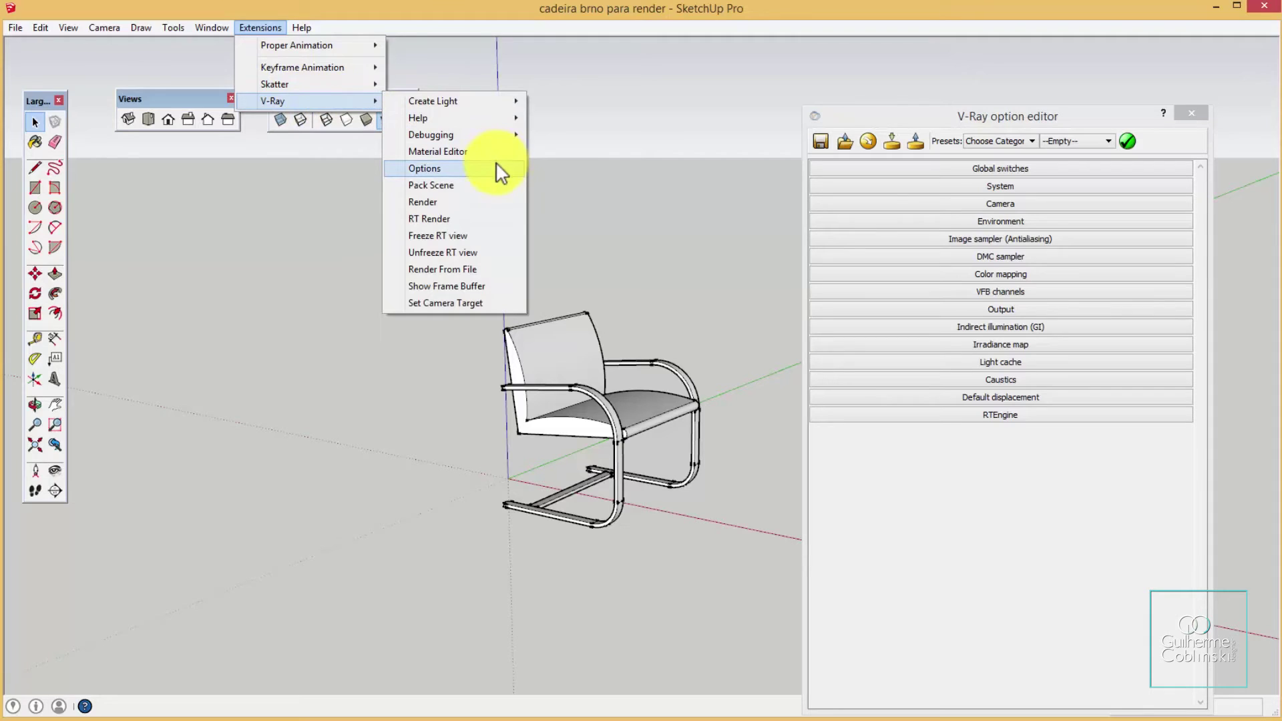
click(471, 152)
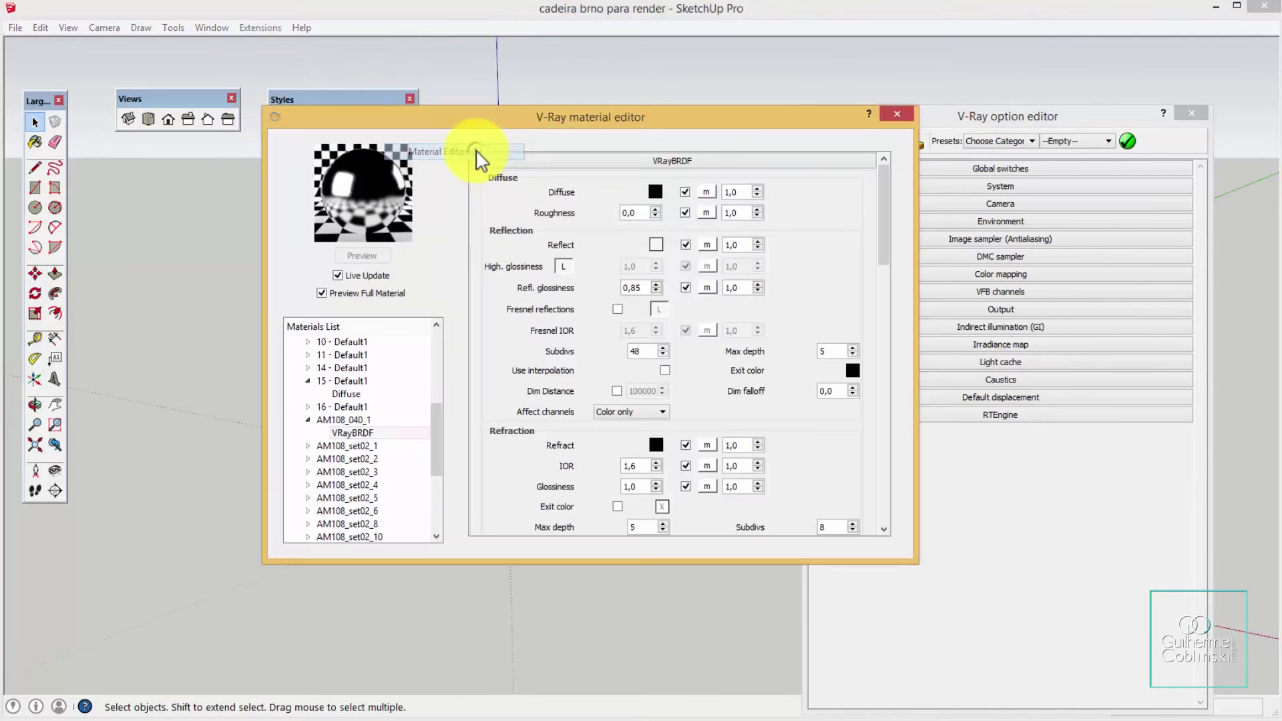
drag(587, 122, 379, 228)
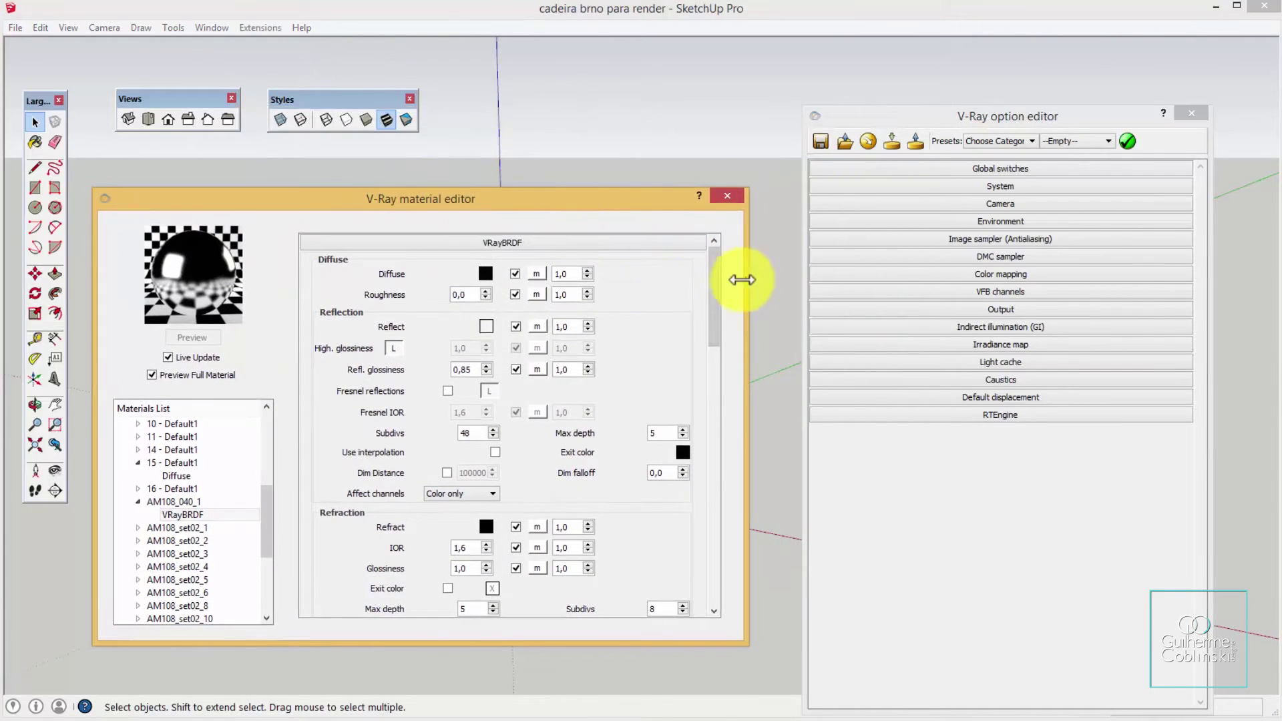
Resize and stack both V-Ray windows on the right, clear of the chair
drag(744, 274, 381, 295)
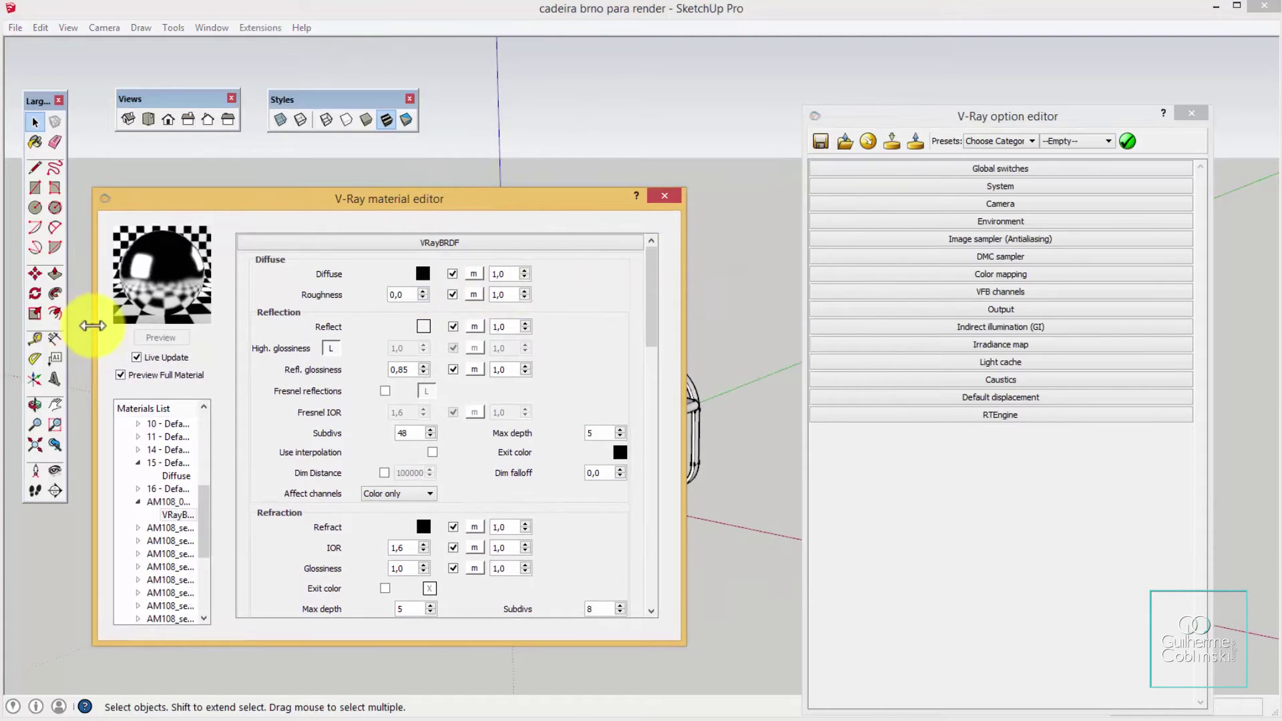
drag(564, 207, 1101, 309)
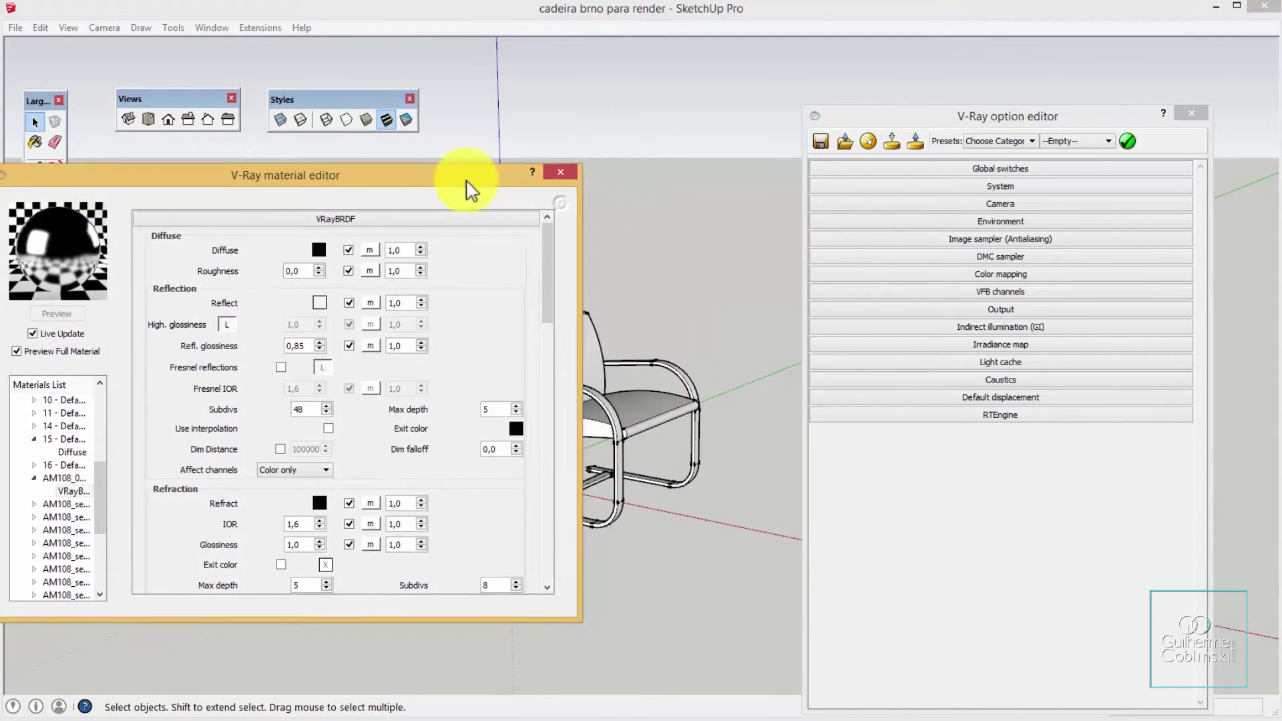
drag(1021, 117, 1000, 85)
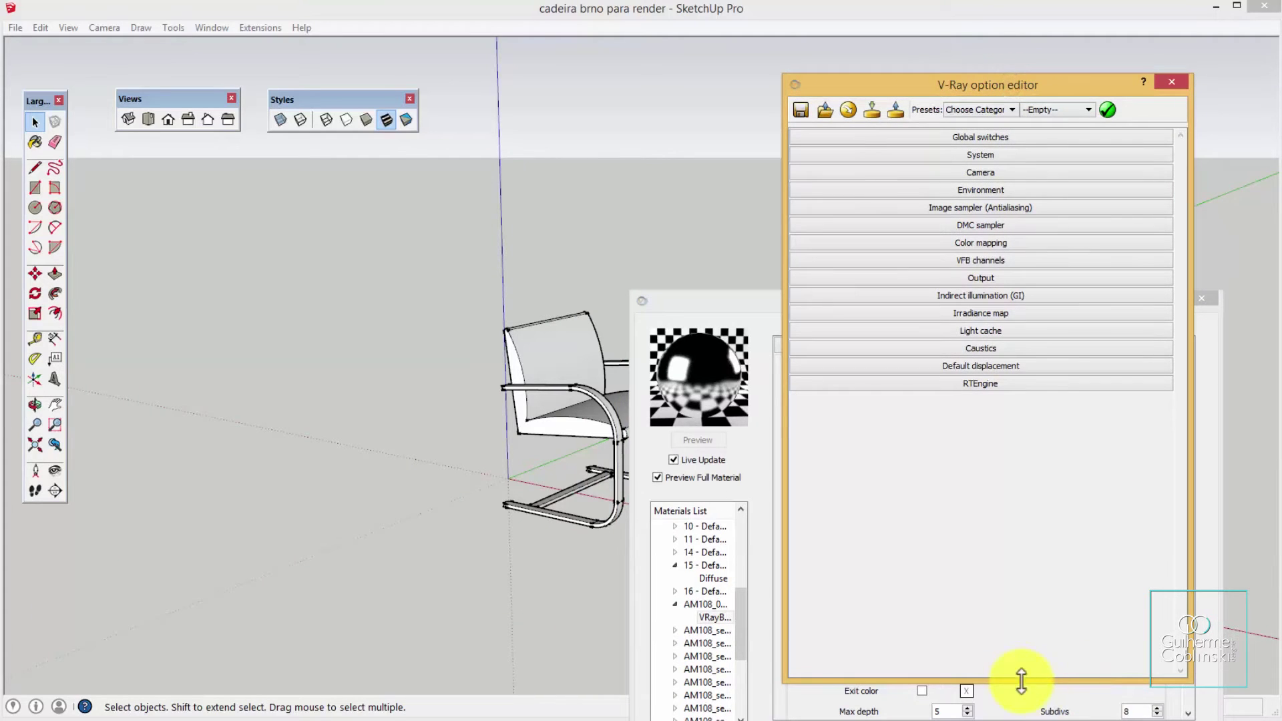
drag(1026, 681, 1032, 149)
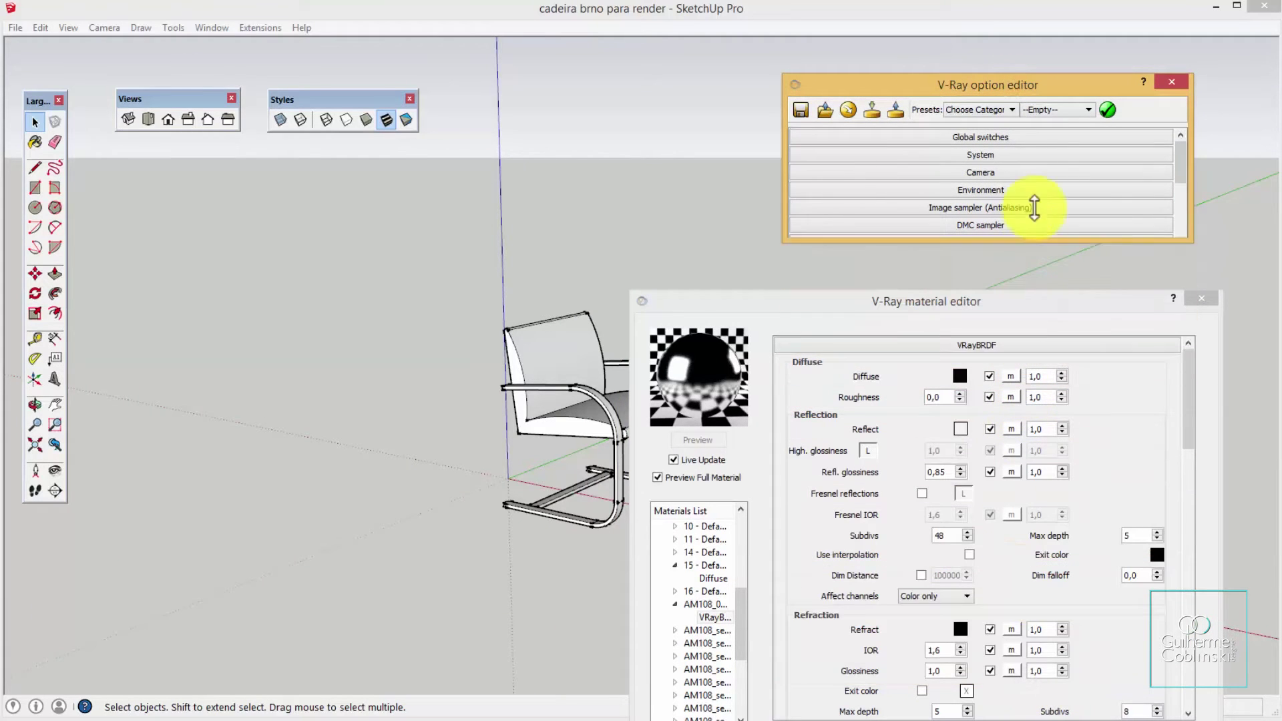
drag(1000, 299, 1069, 218)
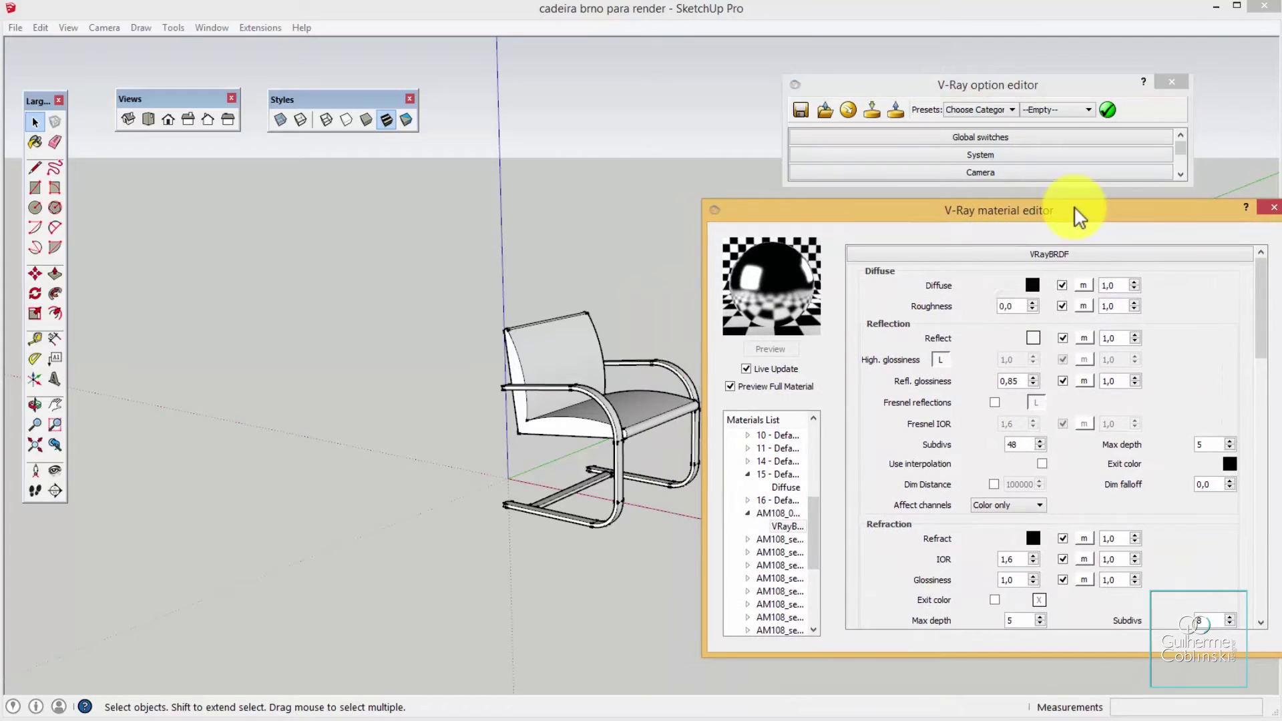
click(1017, 77)
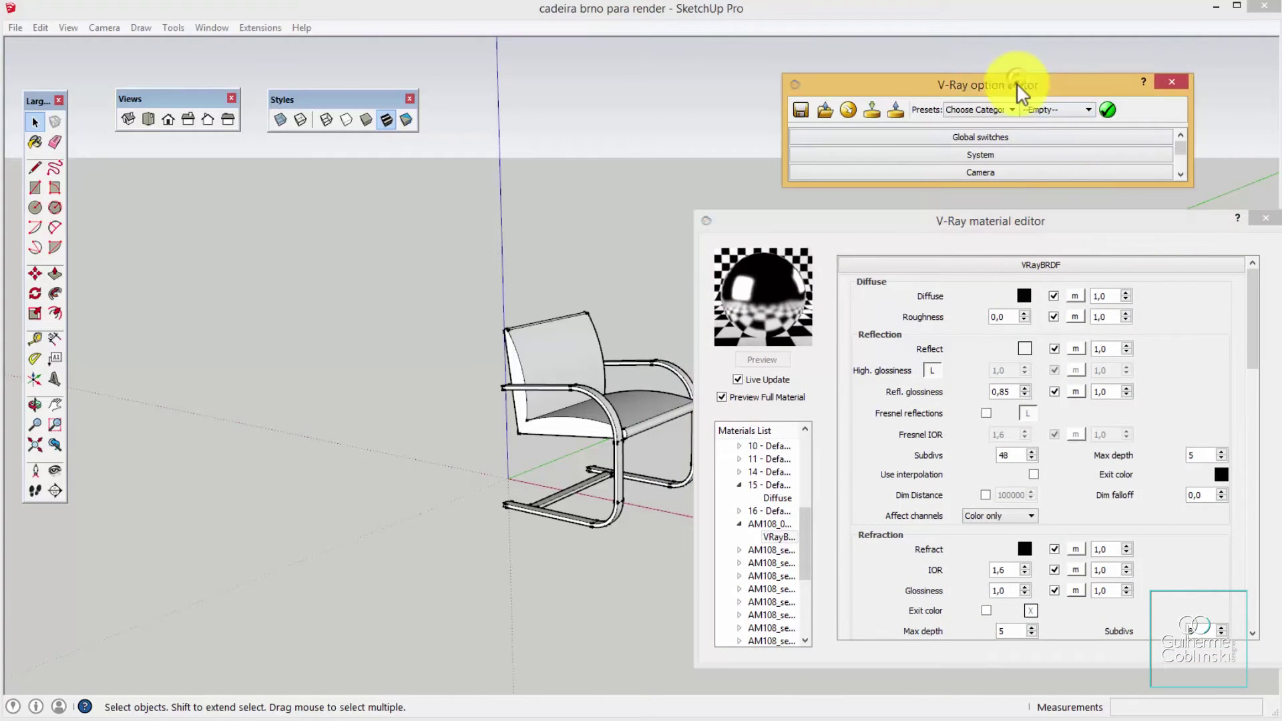
drag(1016, 84, 1008, 60)
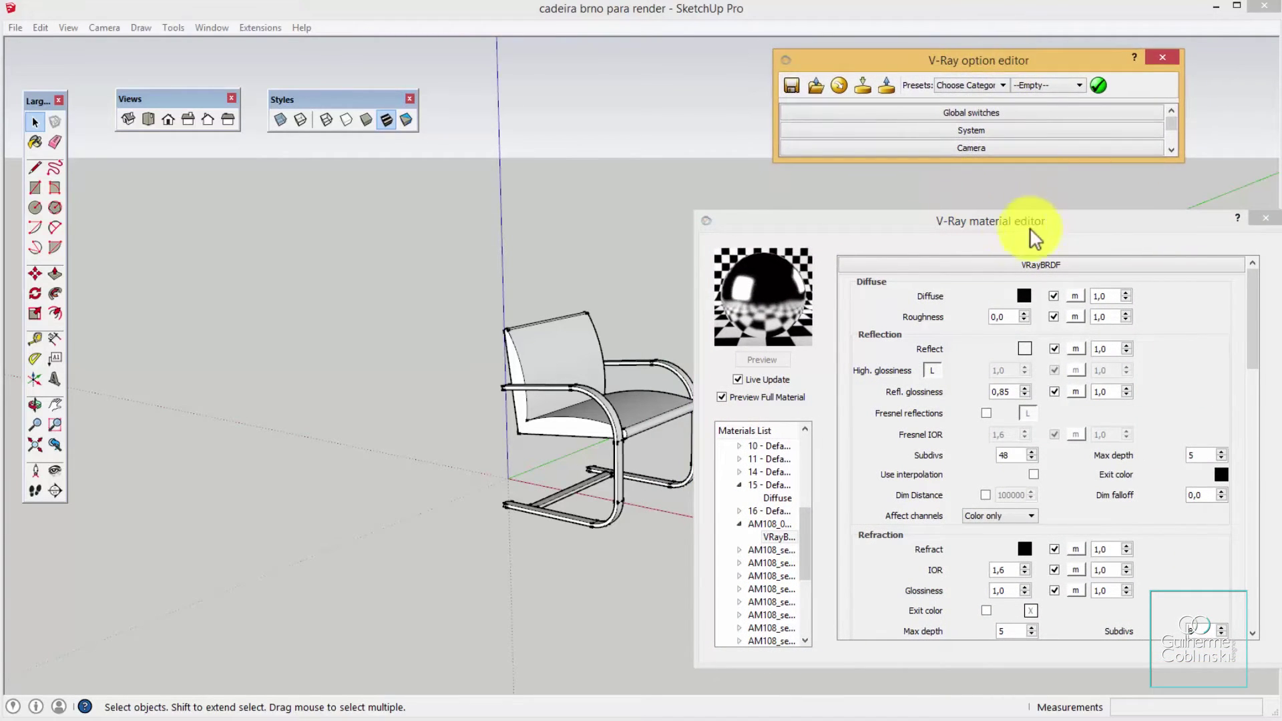
drag(1031, 229, 1051, 211)
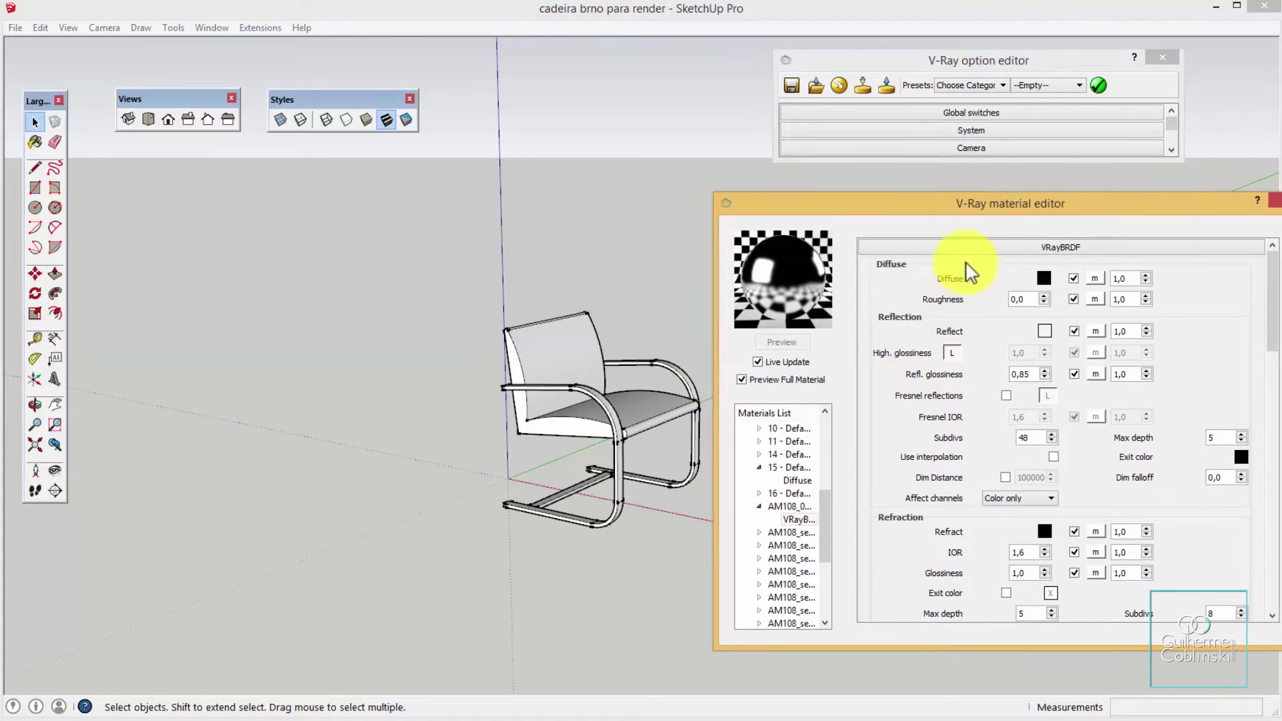
drag(960, 210, 944, 228)
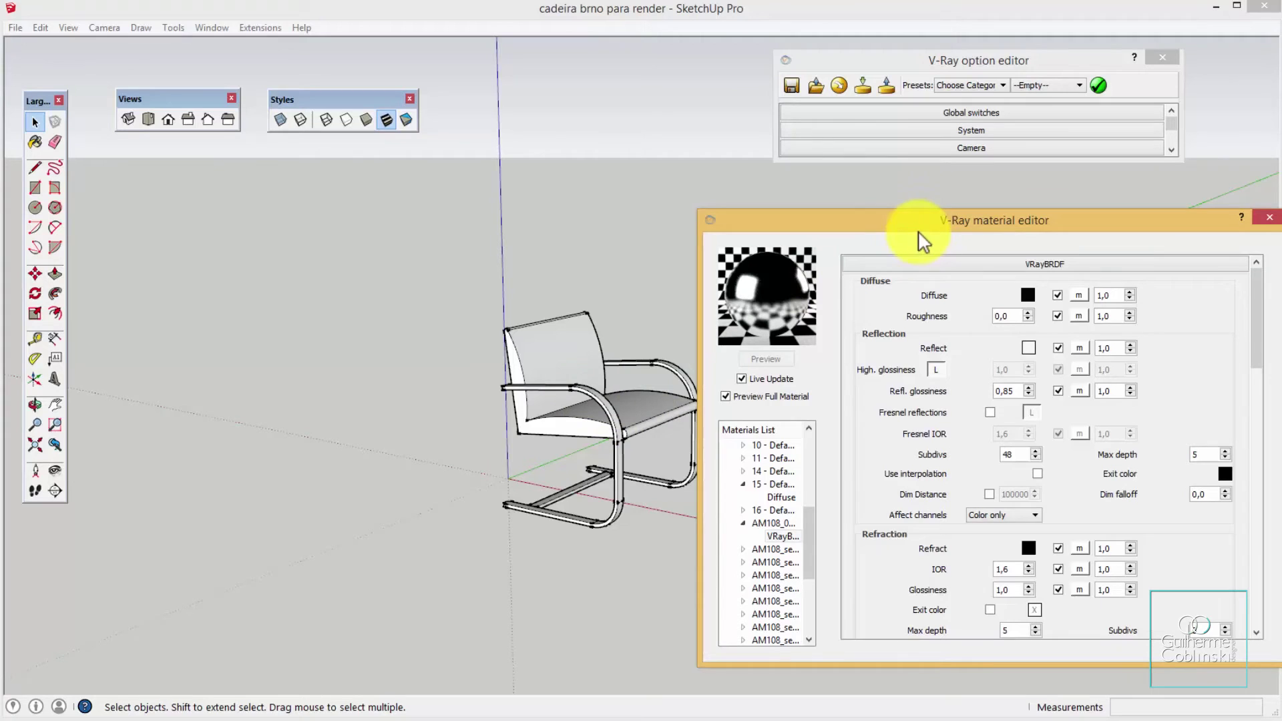
drag(924, 241, 922, 247)
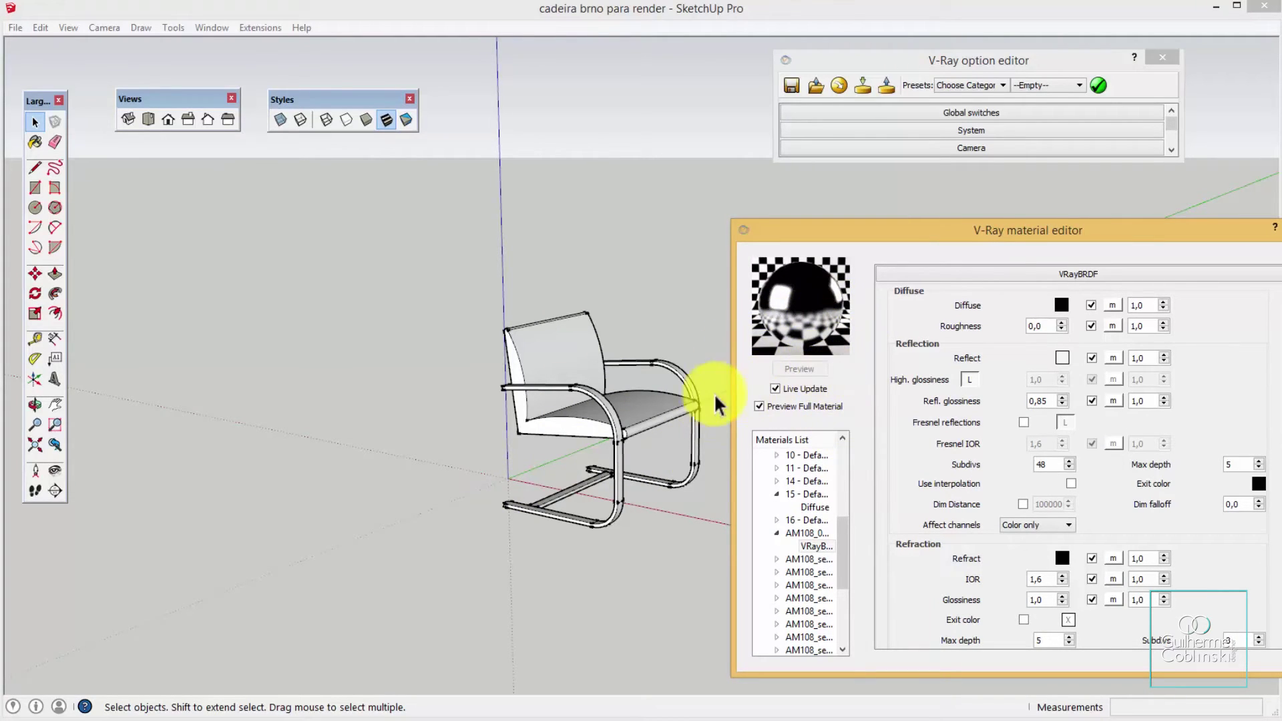
mouse_move(599, 410)
middle_down()
mouse_move(595, 430)
mouse_move(479, 394)
mouse_move(358, 320)
mouse_move(200, 295)
mouse_move(194, 367)
mouse_move(491, 404)
mouse_move(609, 401)
middle_up()
scroll(618, 423, up, 3)
Zoom and step back through several previous camera views of the chair
scroll(611, 409, up, 1)
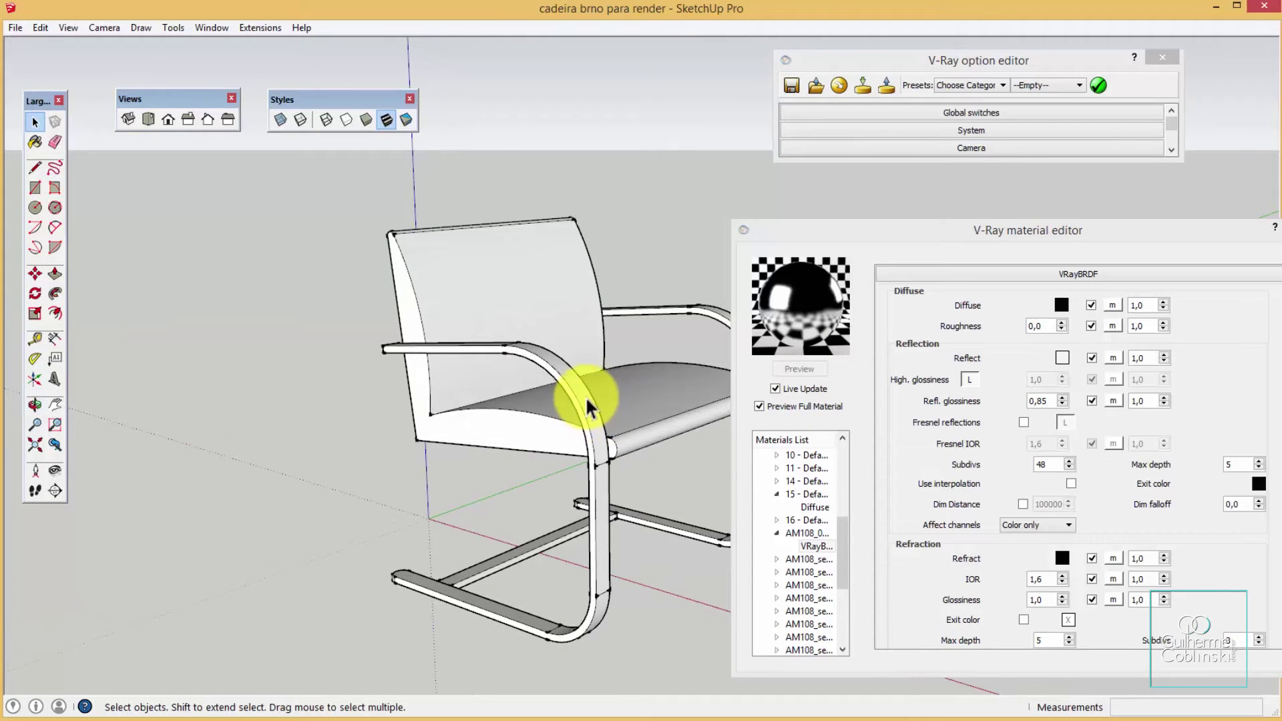
scroll(586, 398, down, 3)
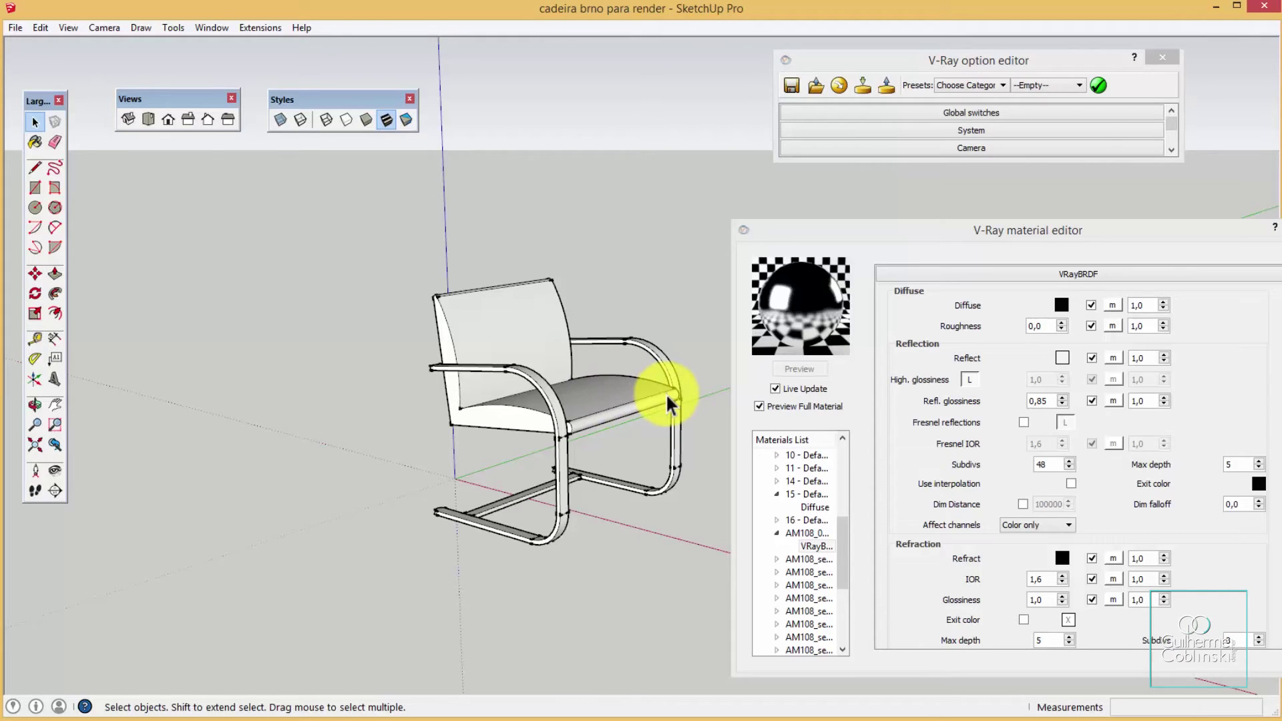
click(52, 444)
click(52, 444)
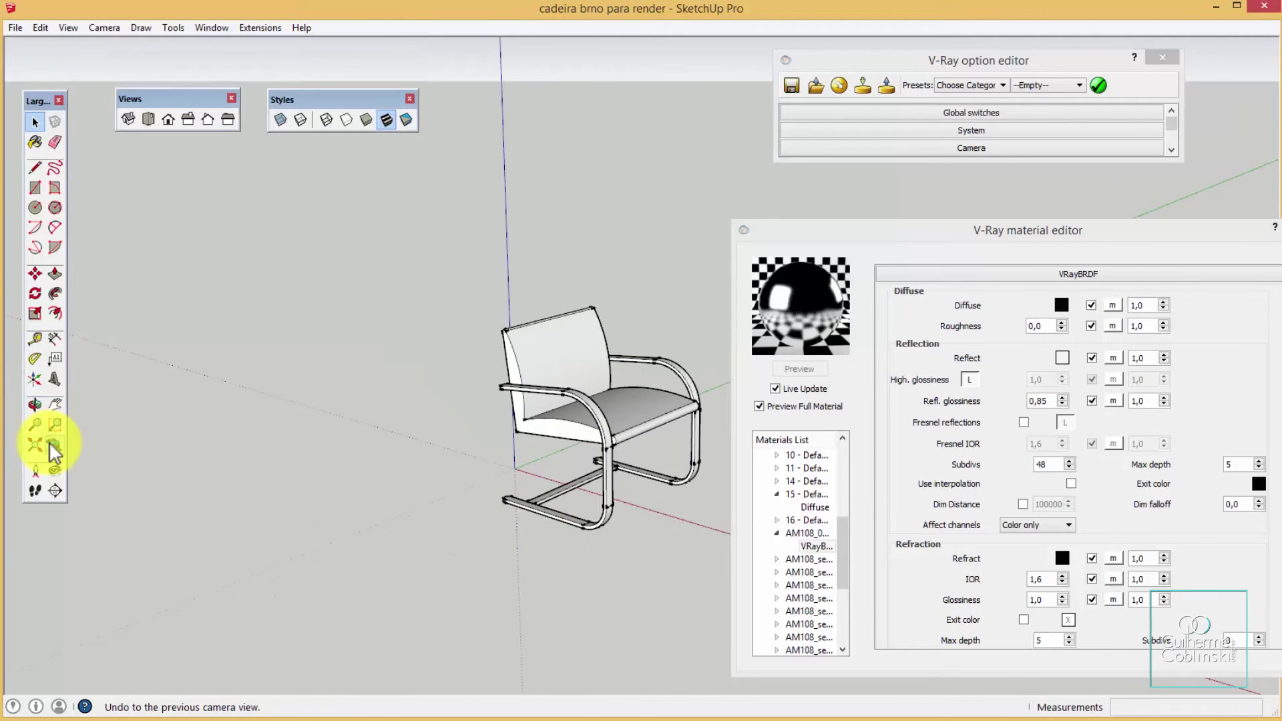
click(52, 444)
click(53, 453)
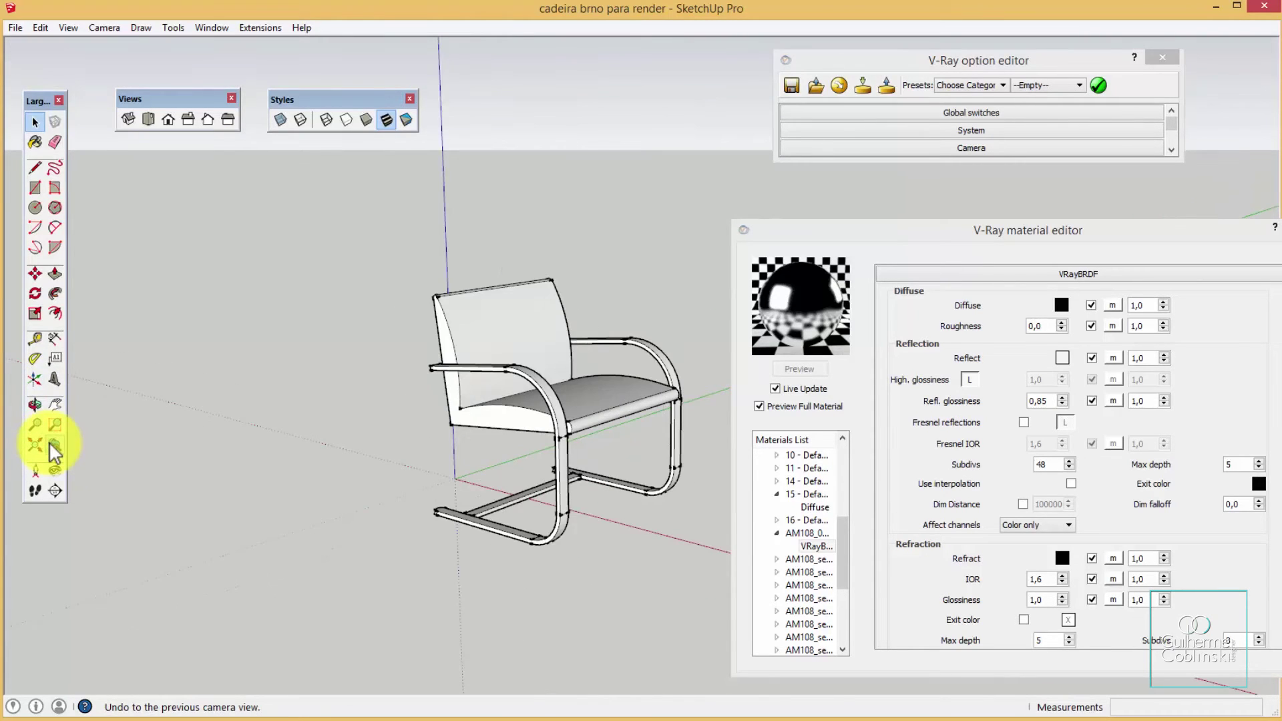
click(53, 453)
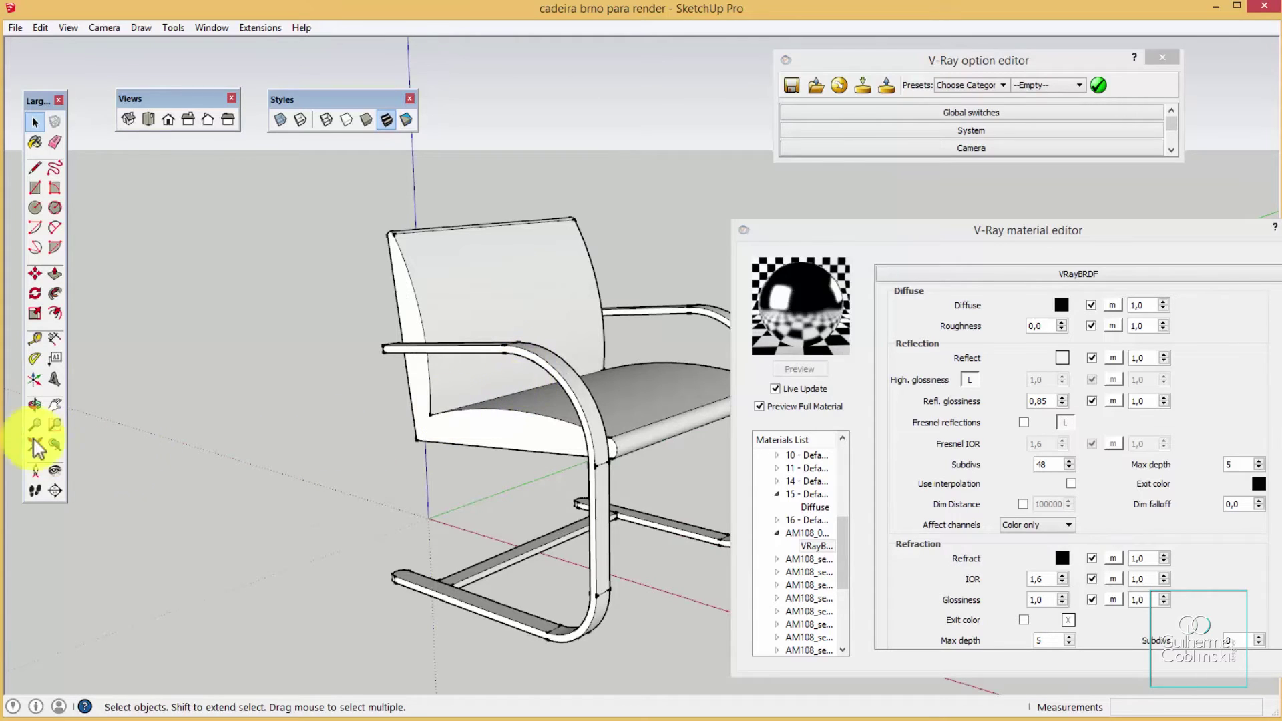
click(50, 442)
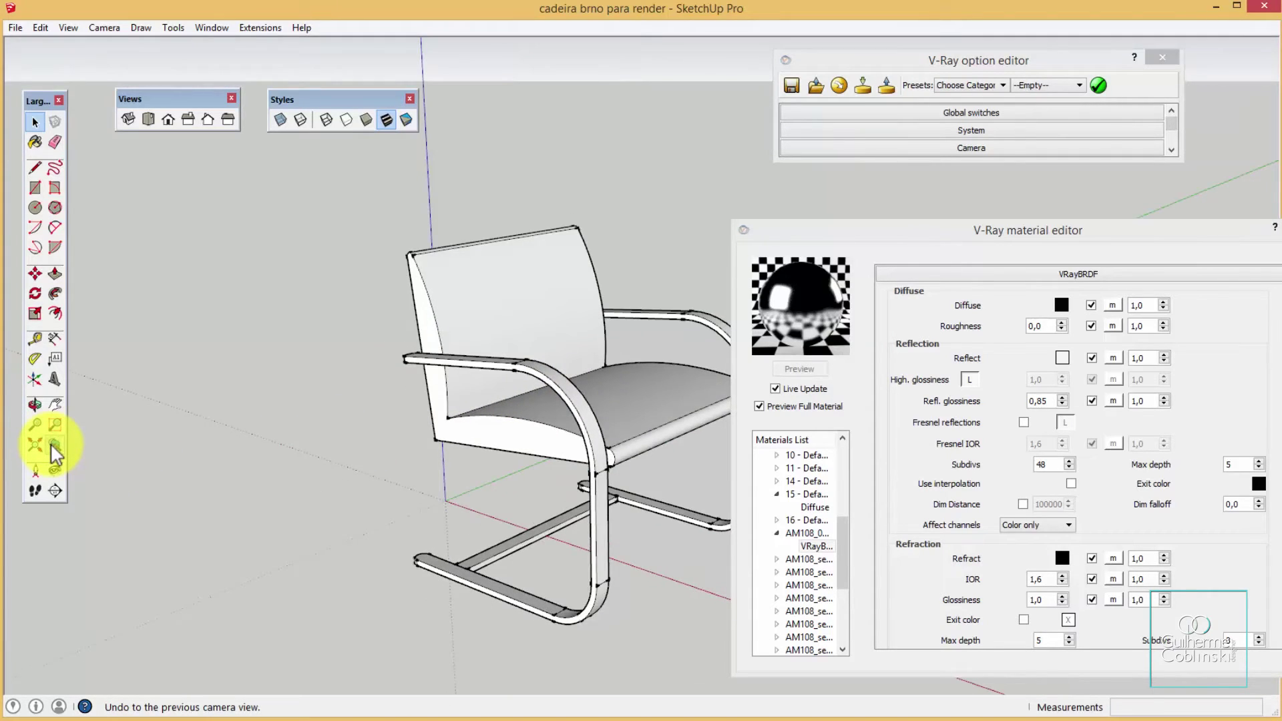
click(51, 443)
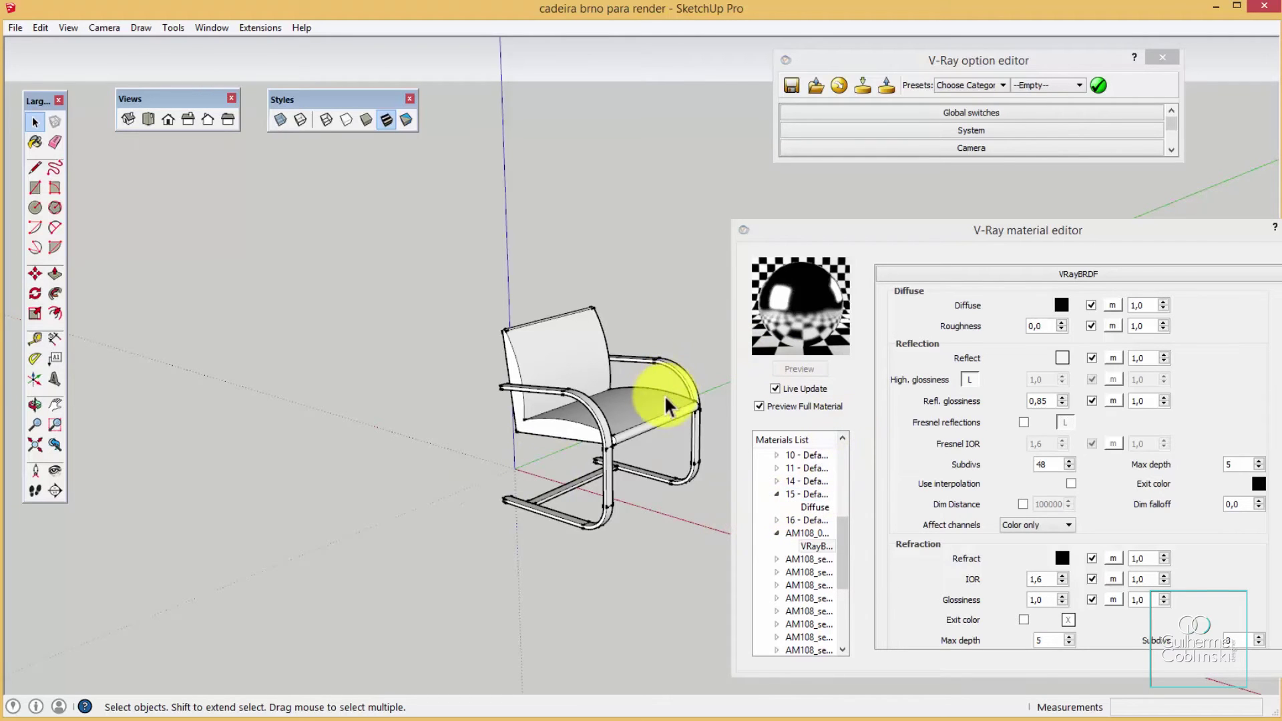
Orbit to a three-quarter view showing the seat, back and tubular frame
mouse_move(656, 498)
middle_down()
mouse_move(497, 431)
mouse_move(565, 430)
mouse_move(564, 464)
middle_up()
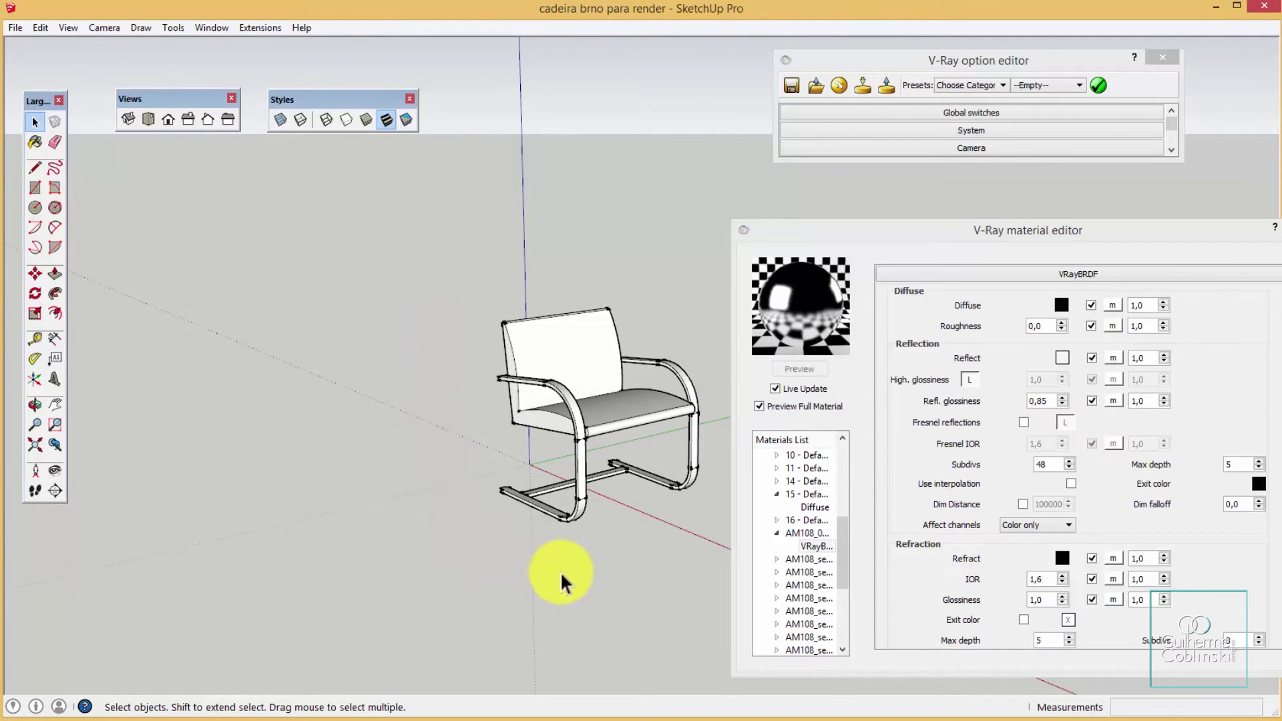
mouse_move(689, 355)
middle_down()
mouse_move(631, 465)
mouse_move(652, 455)
mouse_move(679, 364)
mouse_move(663, 324)
mouse_move(622, 303)
mouse_move(524, 310)
mouse_move(396, 345)
middle_up()
mouse_move(397, 346)
mouse_down()
mouse_move(466, 381)
mouse_move(618, 418)
mouse_move(661, 392)
mouse_move(681, 335)
mouse_move(647, 416)
mouse_up()
key(space)
mouse_move(647, 415)
middle_down()
mouse_move(634, 426)
mouse_move(708, 447)
middle_up()
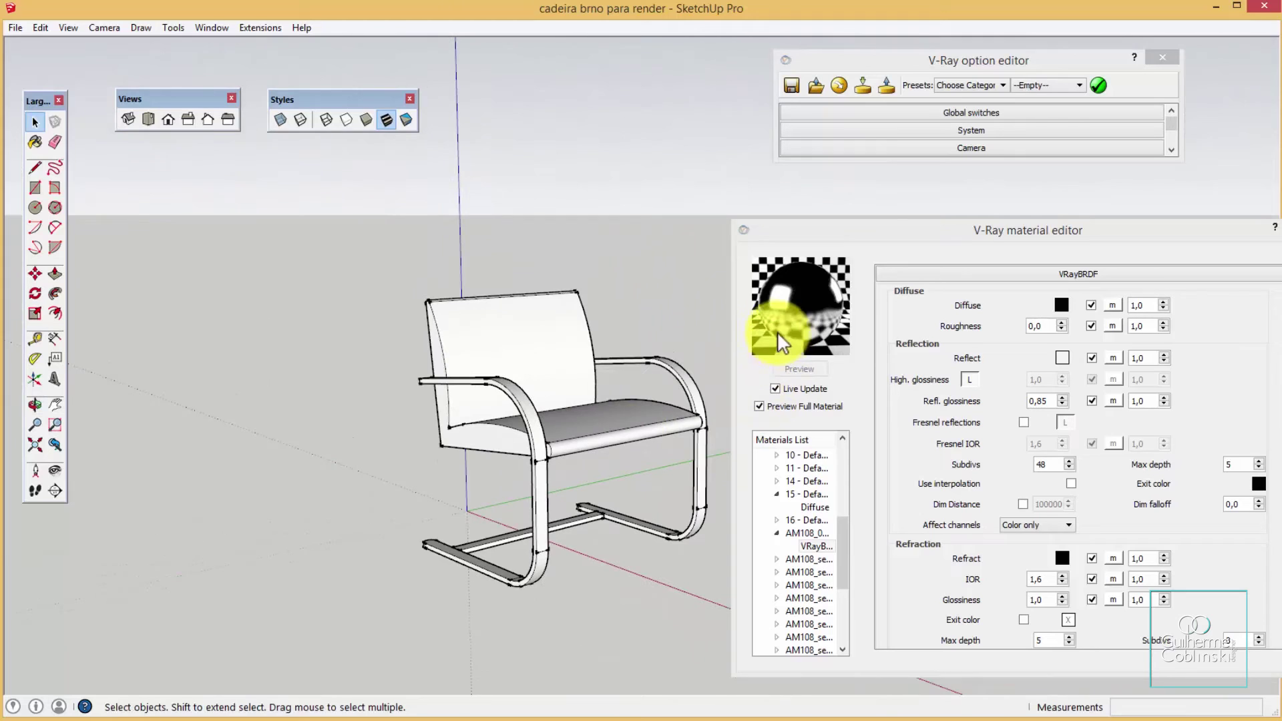
Paint the left and right armrest and leg tubes with the black AM108_040_1 material
click(37, 143)
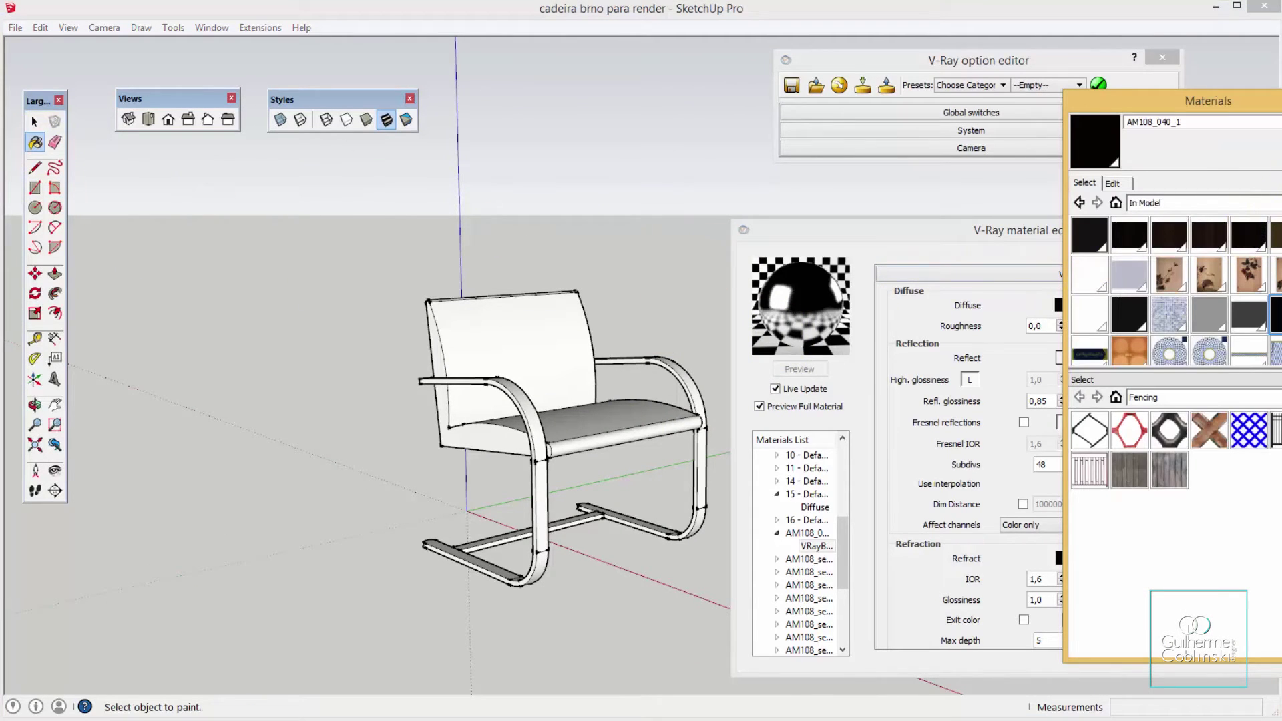
scroll(1216, 311, down, 1)
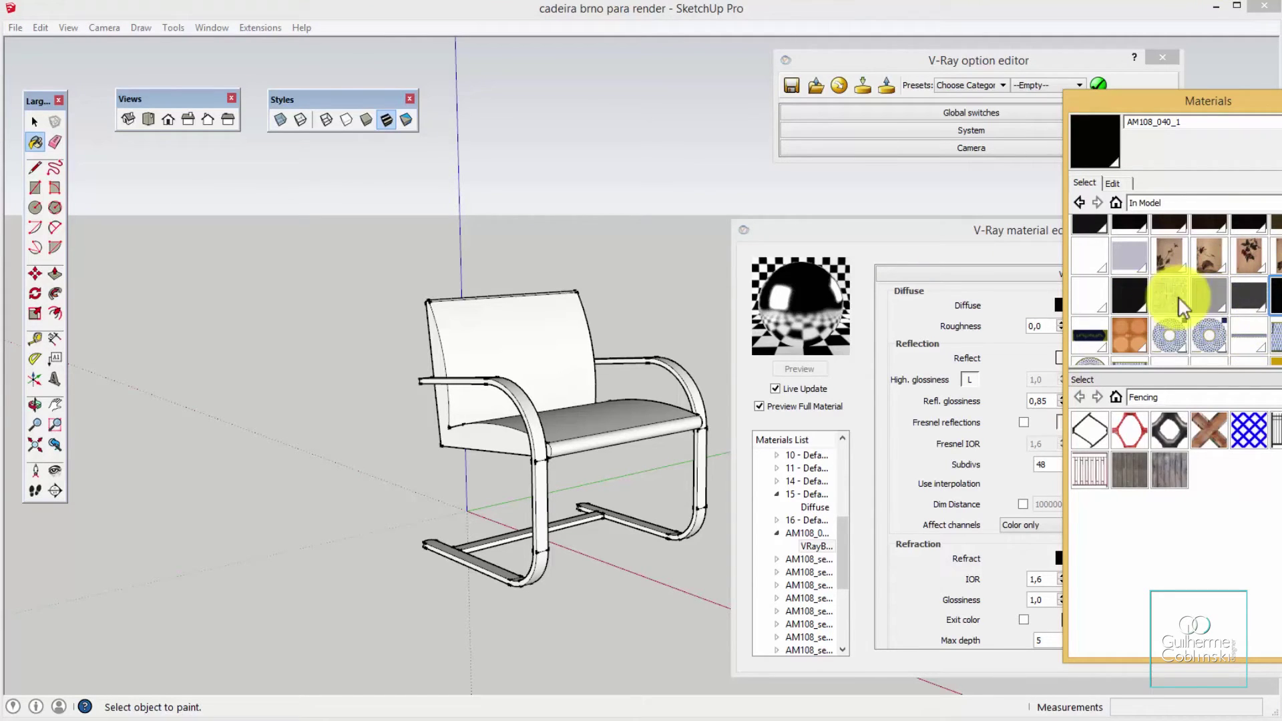
scroll(1246, 285, down, 5)
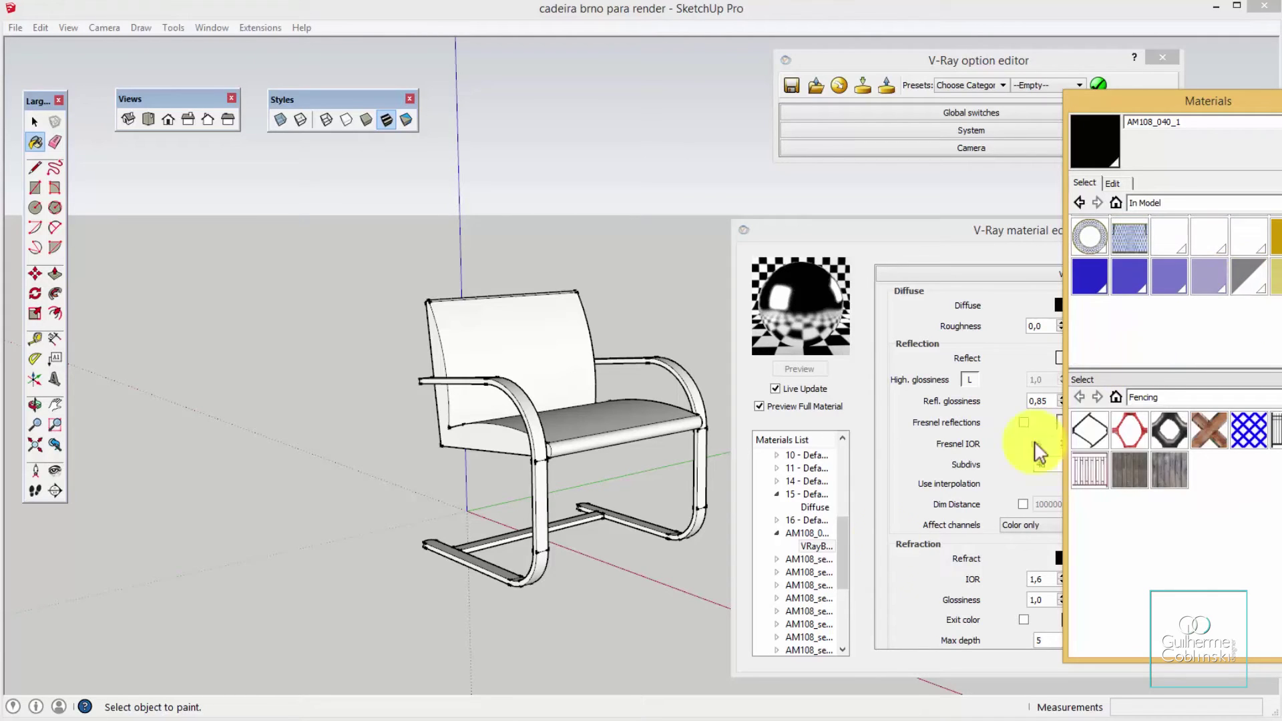
click(811, 534)
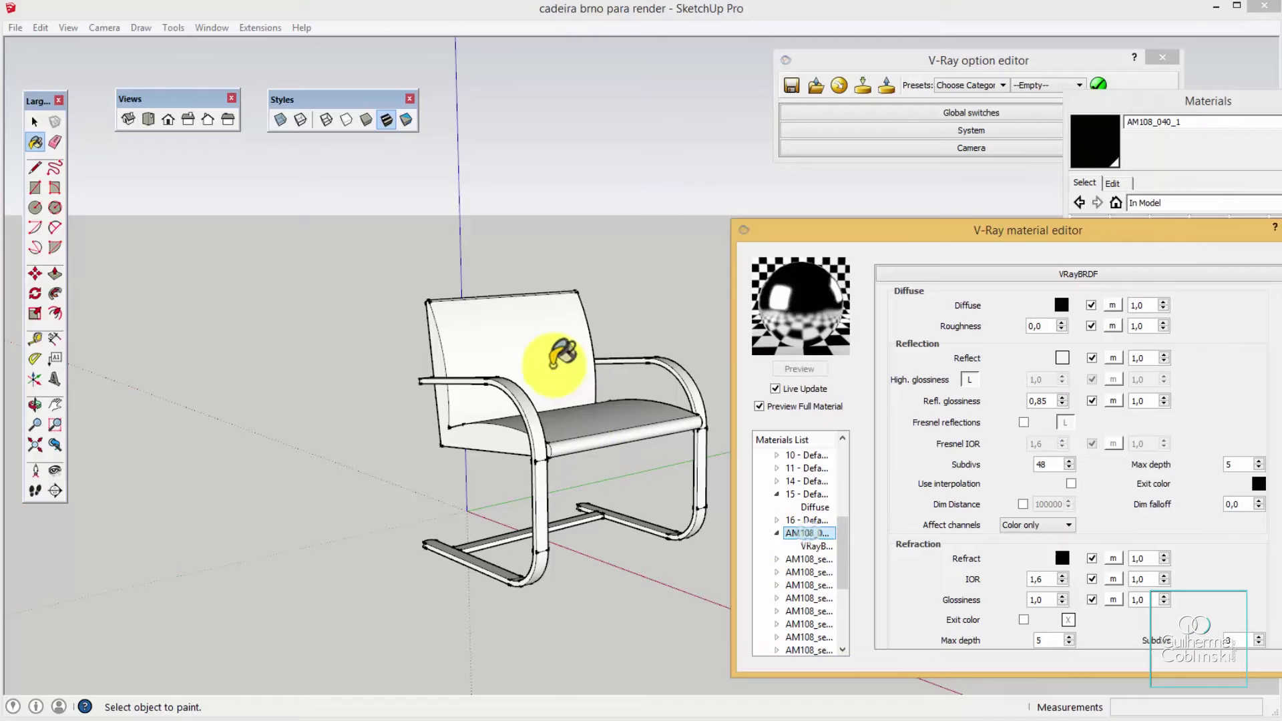
click(524, 415)
mouse_move(524, 415)
middle_down()
mouse_move(687, 366)
mouse_move(693, 418)
middle_up()
click(692, 409)
Rearrange the Materials tray and select the olive 03 - Default1 in-model material
mouse_move(843, 528)
mouse_down()
mouse_move(835, 619)
mouse_move(847, 582)
mouse_up()
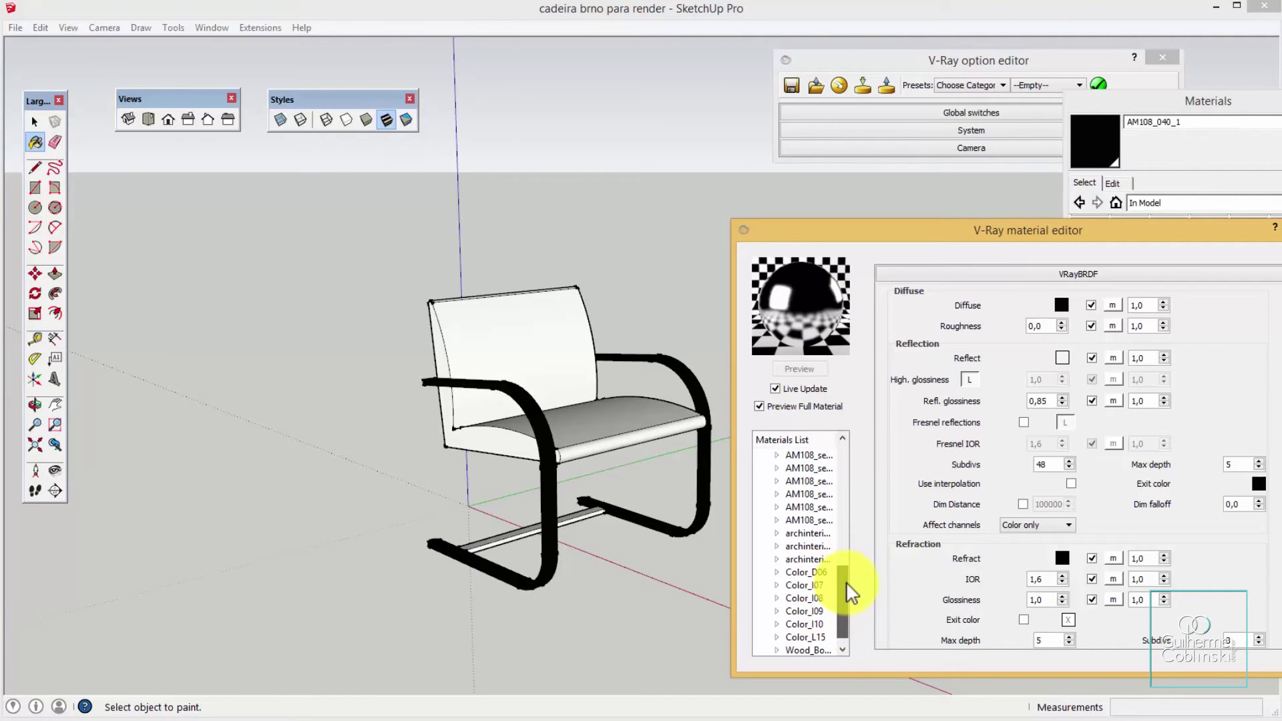
drag(847, 581, 847, 571)
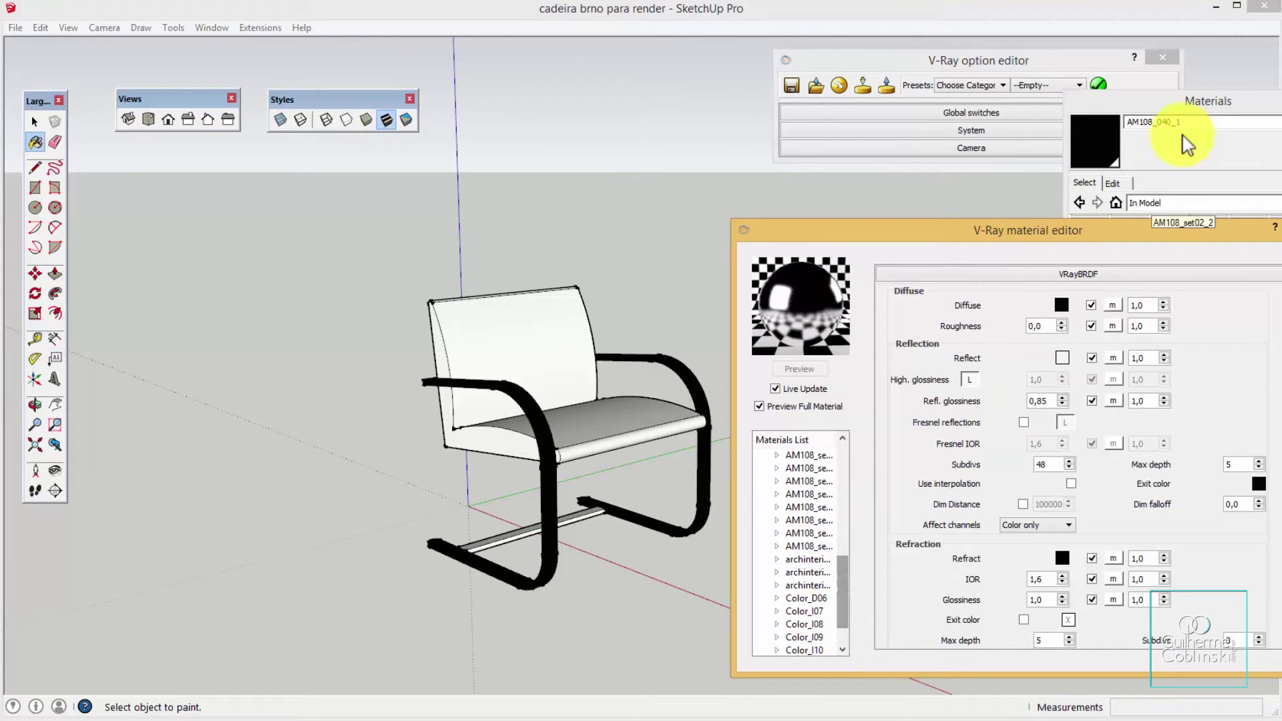
click(1188, 109)
click(1193, 101)
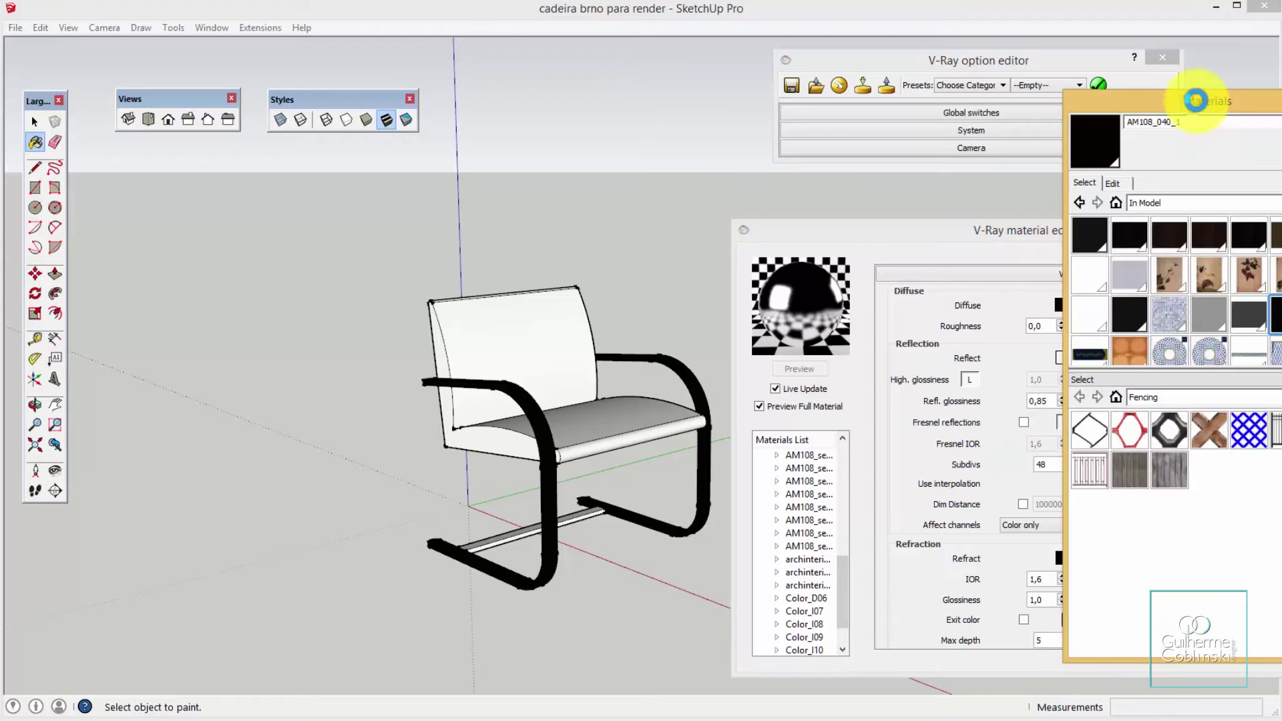
drag(1197, 102, 1169, 108)
scroll(1163, 296, down, 1)
scroll(1162, 296, down, 2)
scroll(1162, 297, down, 1)
scroll(1162, 297, down, 1)
scroll(1162, 297, up, 2)
scroll(1162, 297, up, 2)
click(1259, 243)
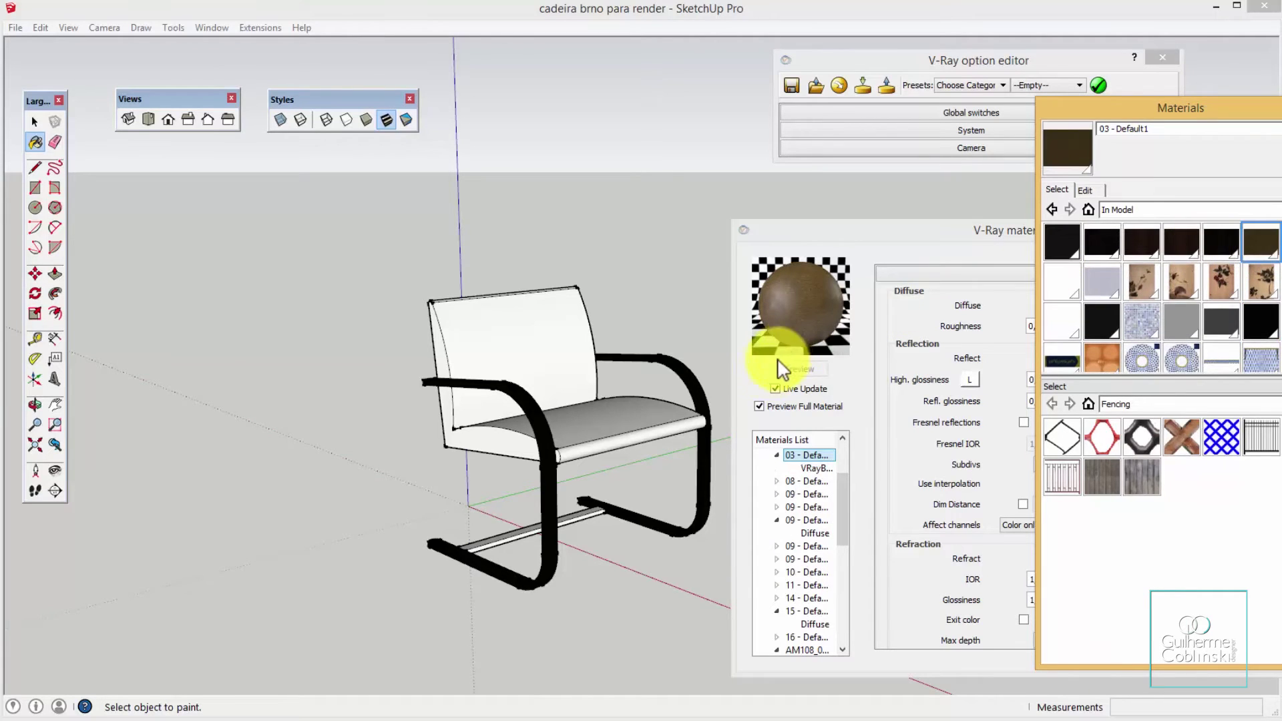
Paint the seat and back with 03 - Default1, then sample the black frame material
click(626, 406)
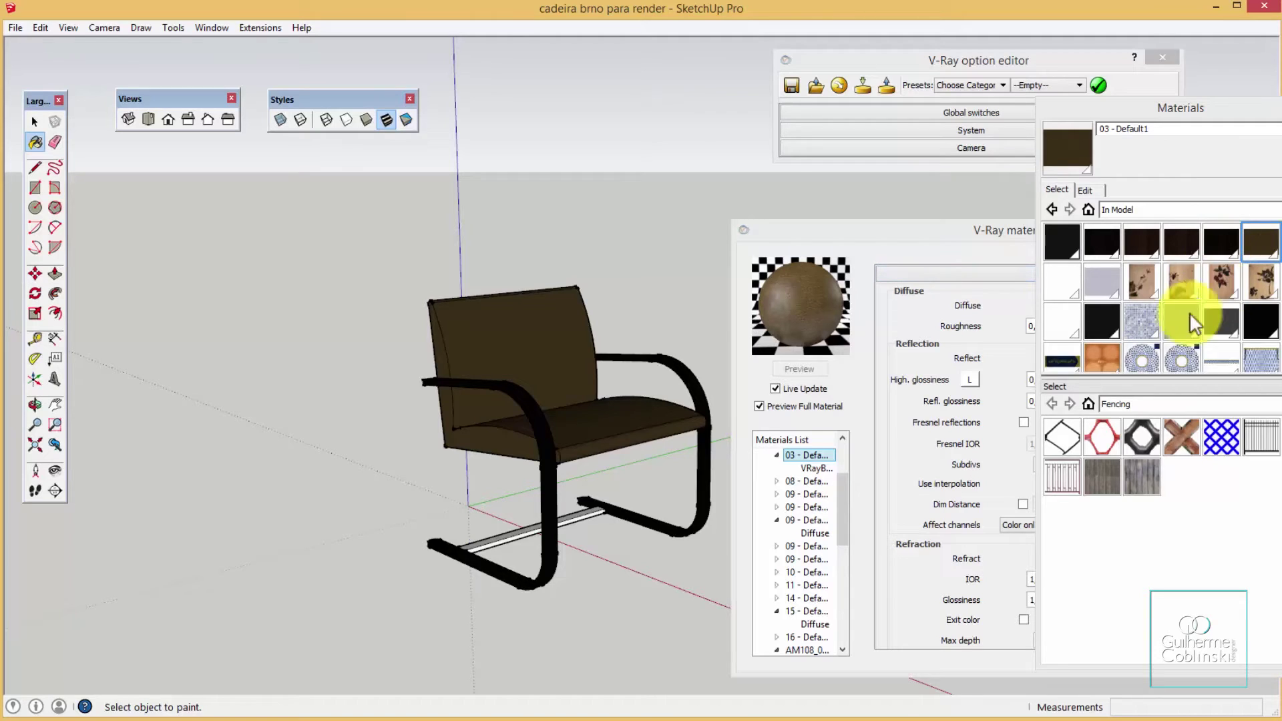
drag(1221, 111, 1169, 129)
key(b)
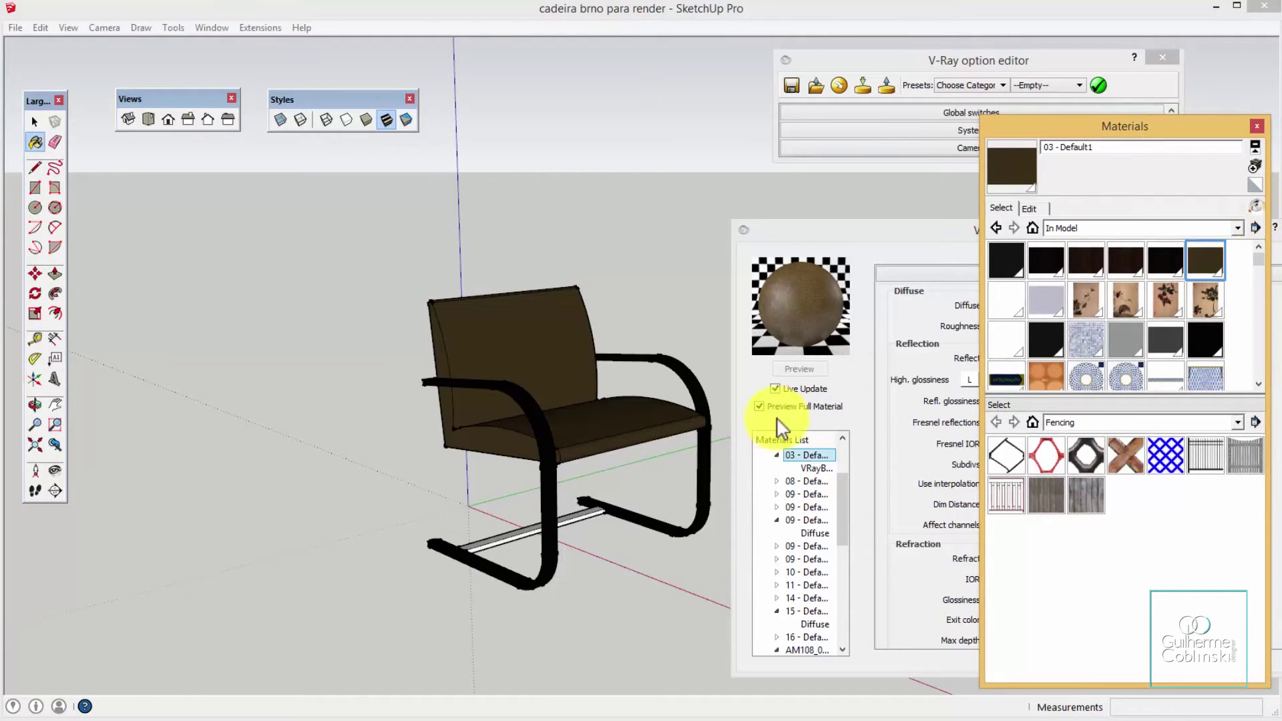
click(1255, 205)
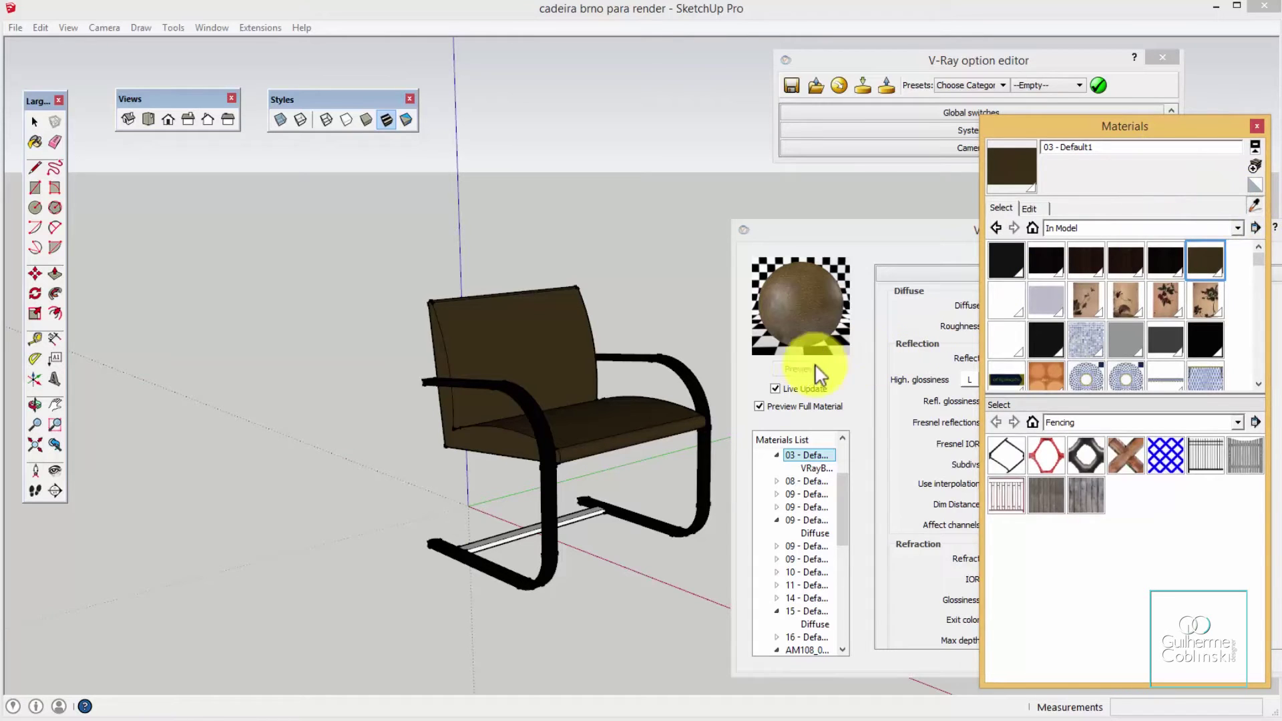
click(591, 509)
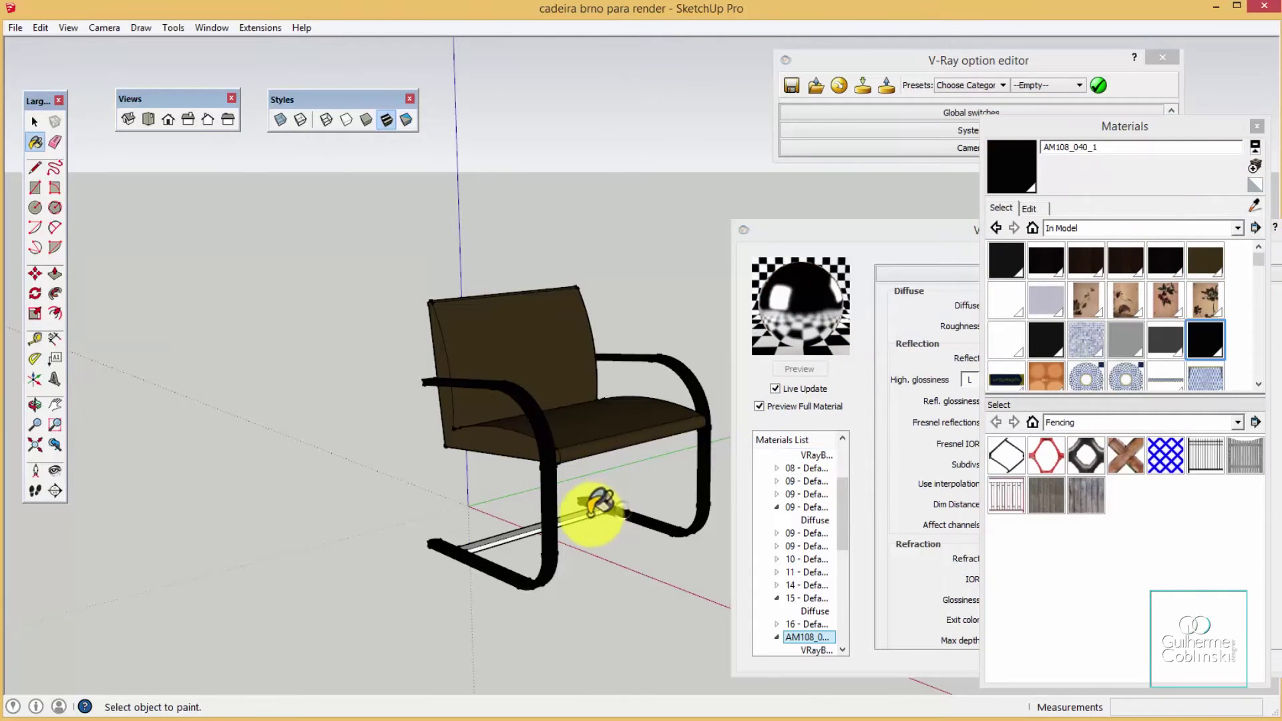
Roll up the materials tray and move the V-Ray material editor away from the chair
click(1221, 131)
drag(1209, 235, 1112, 214)
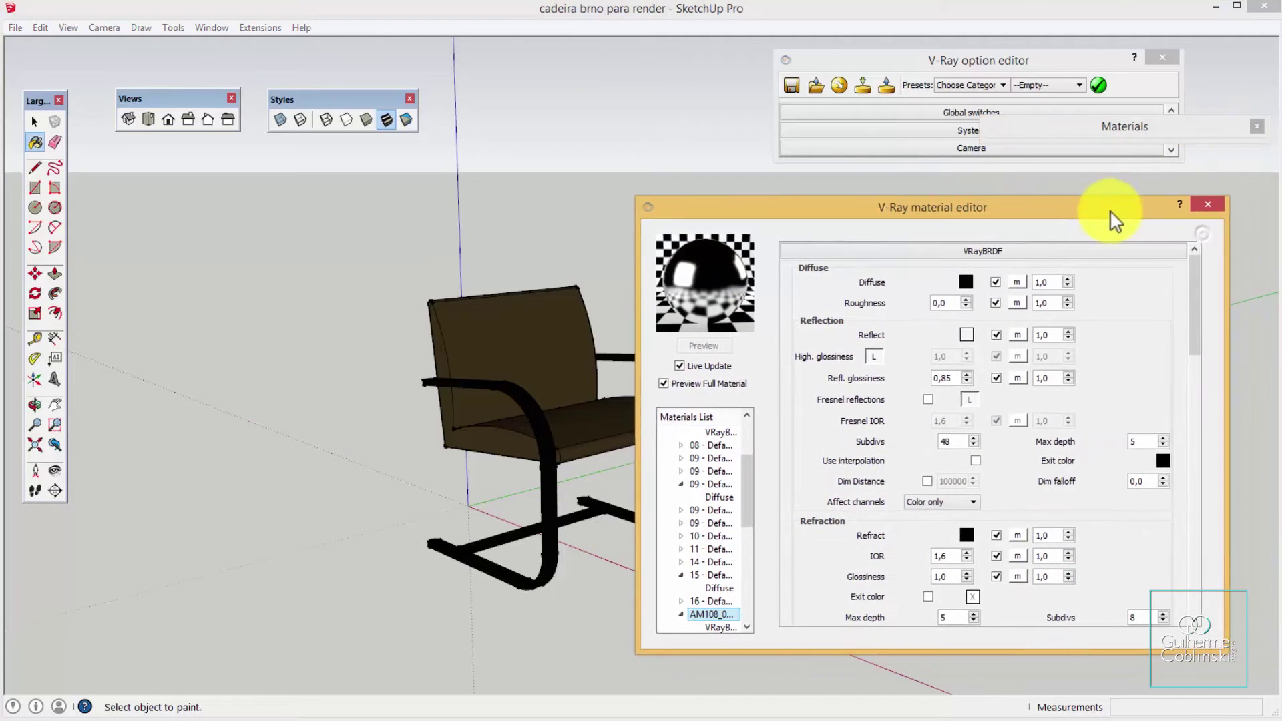
click(1150, 214)
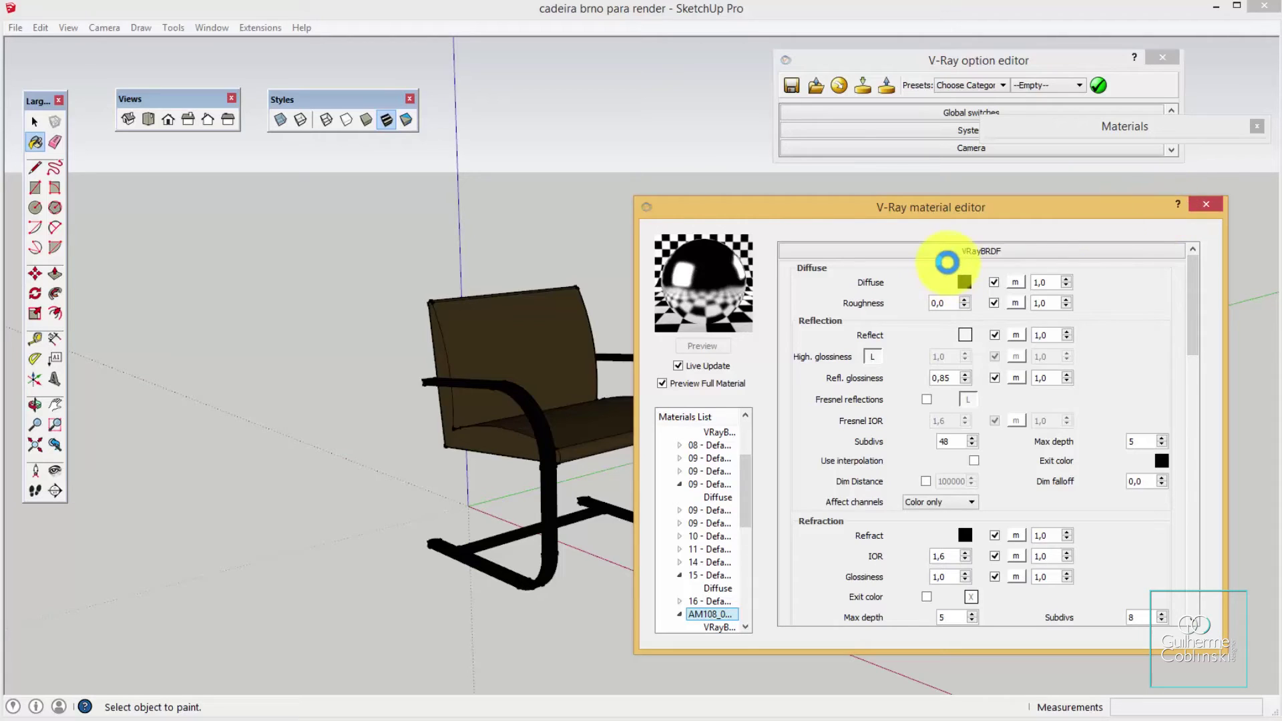
drag(854, 194, 1034, 204)
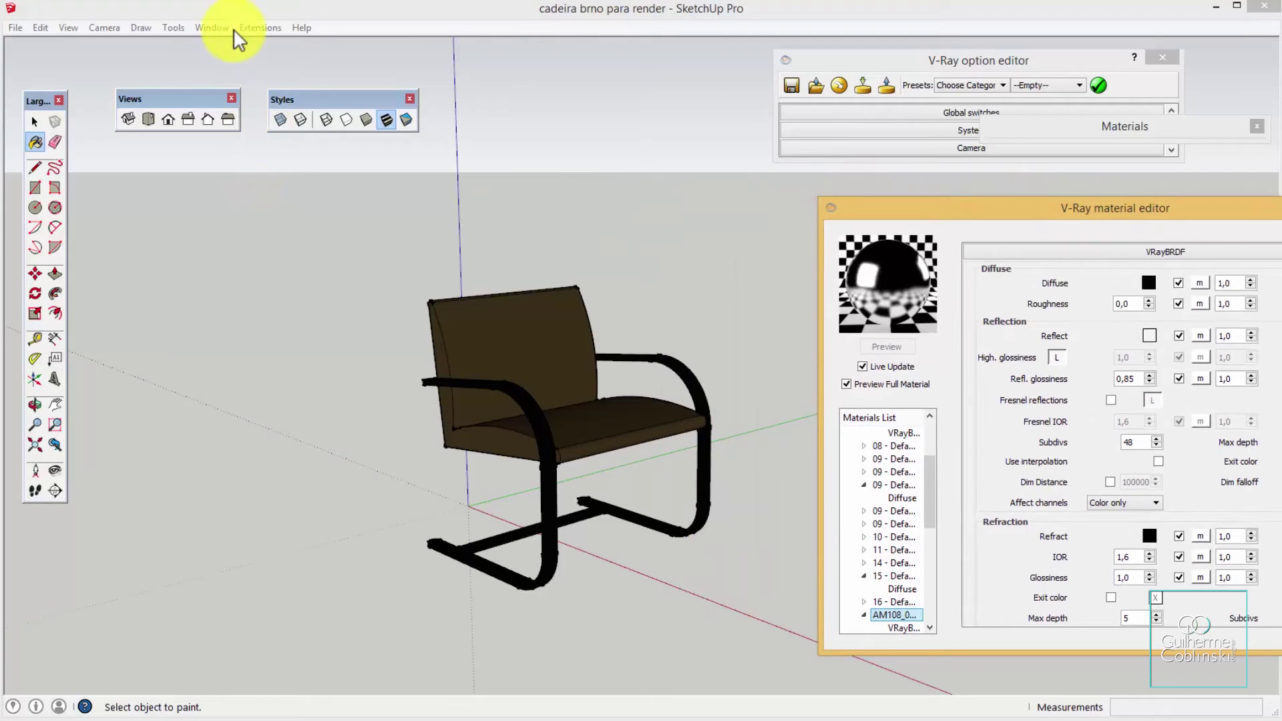
Enable the VfS: Lights and VfS: Main Toolbar toolbars, then move them and the material editor aside
click(103, 27)
mouse_move(68, 27)
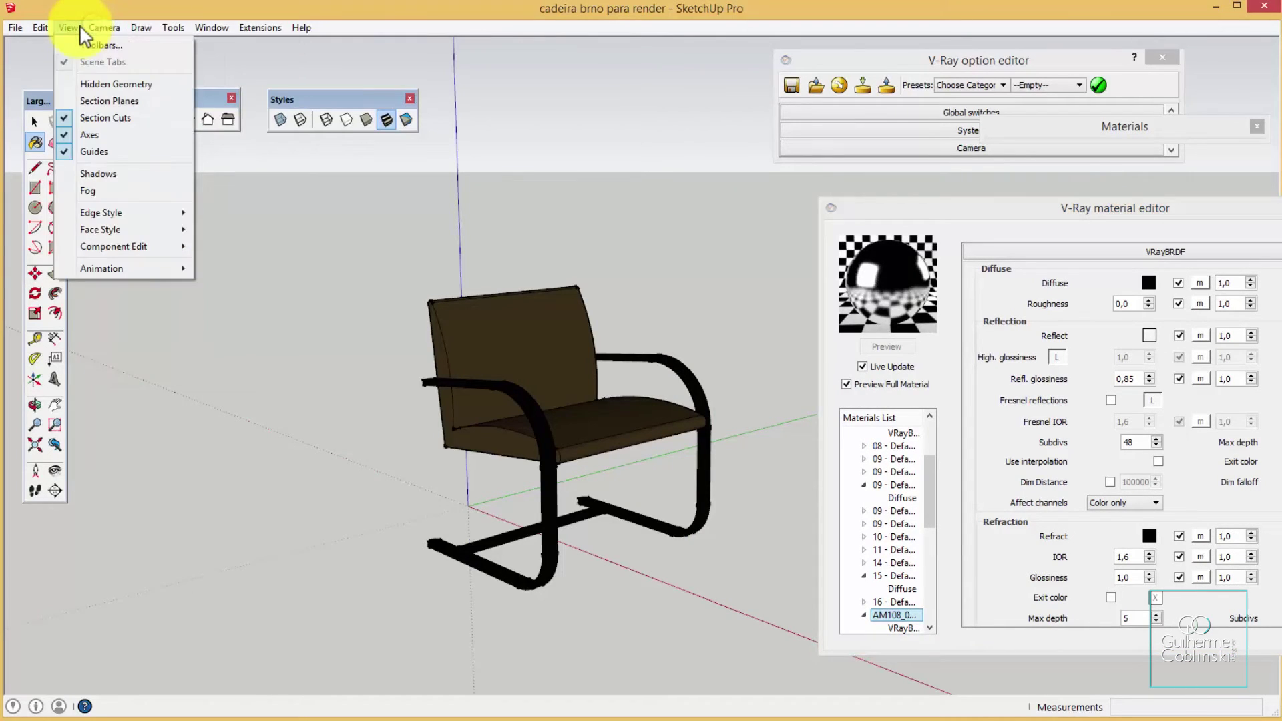
click(93, 45)
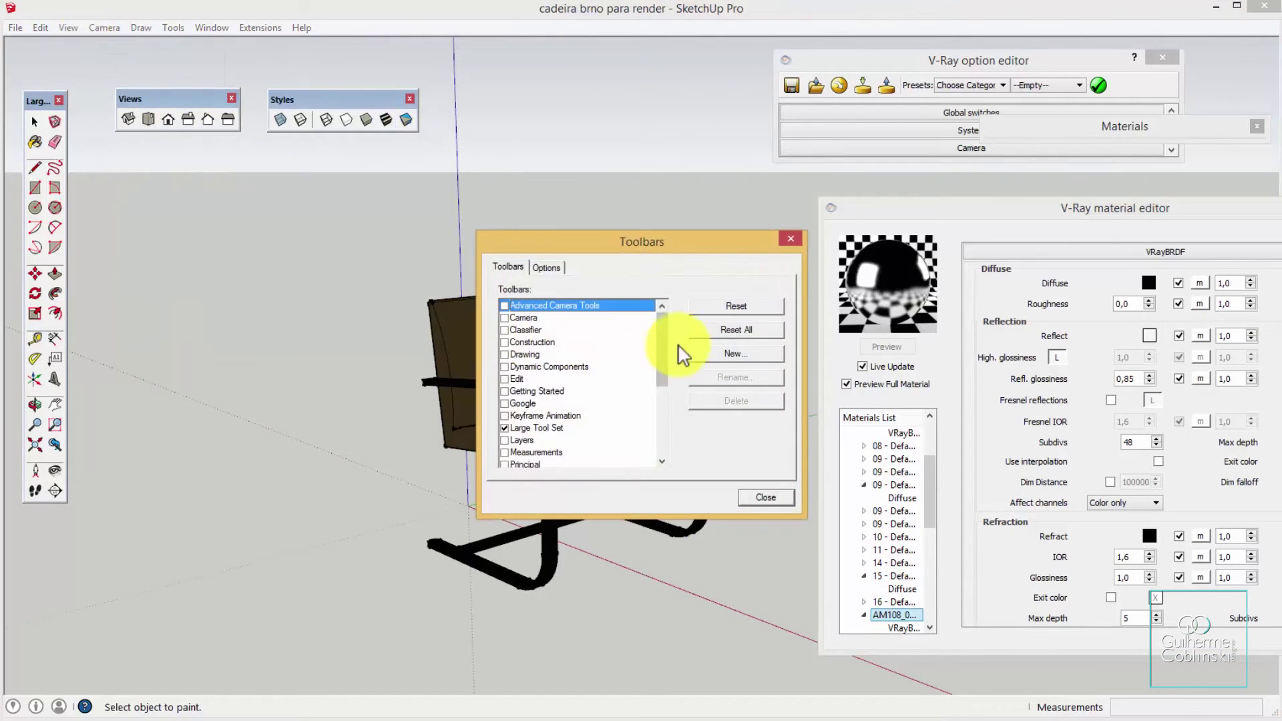
drag(663, 336, 653, 417)
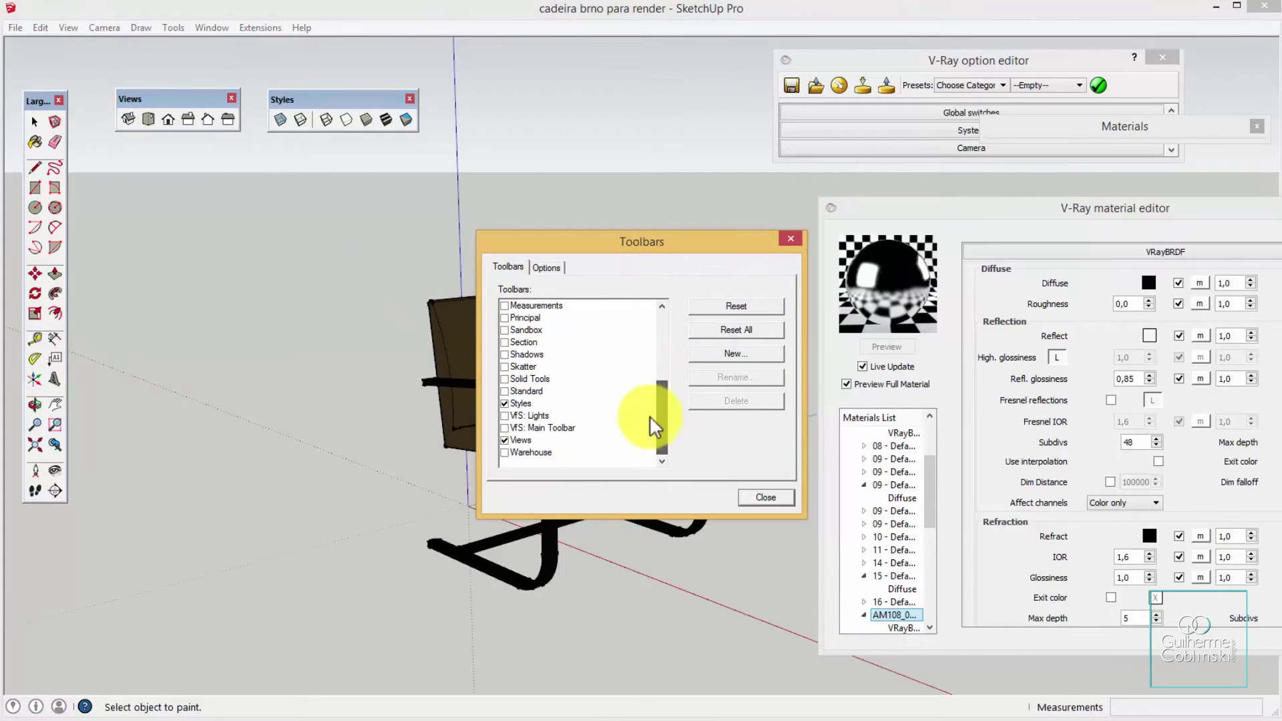
click(505, 415)
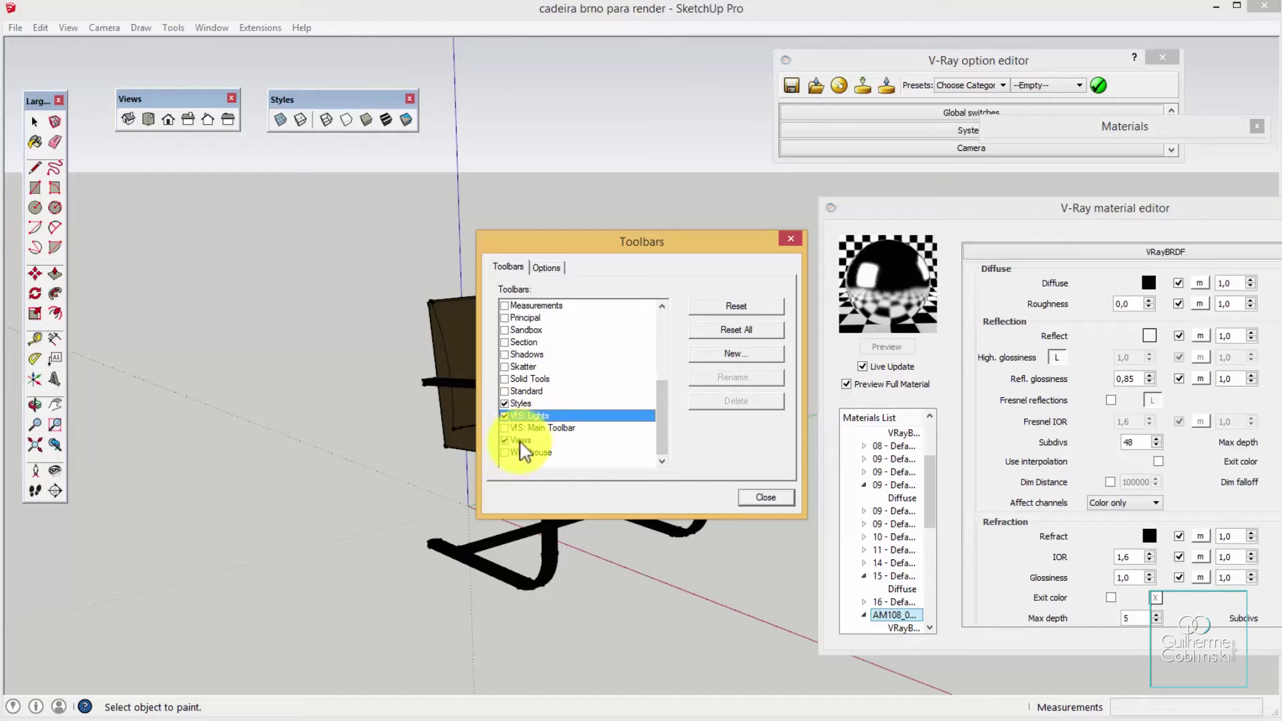
click(505, 428)
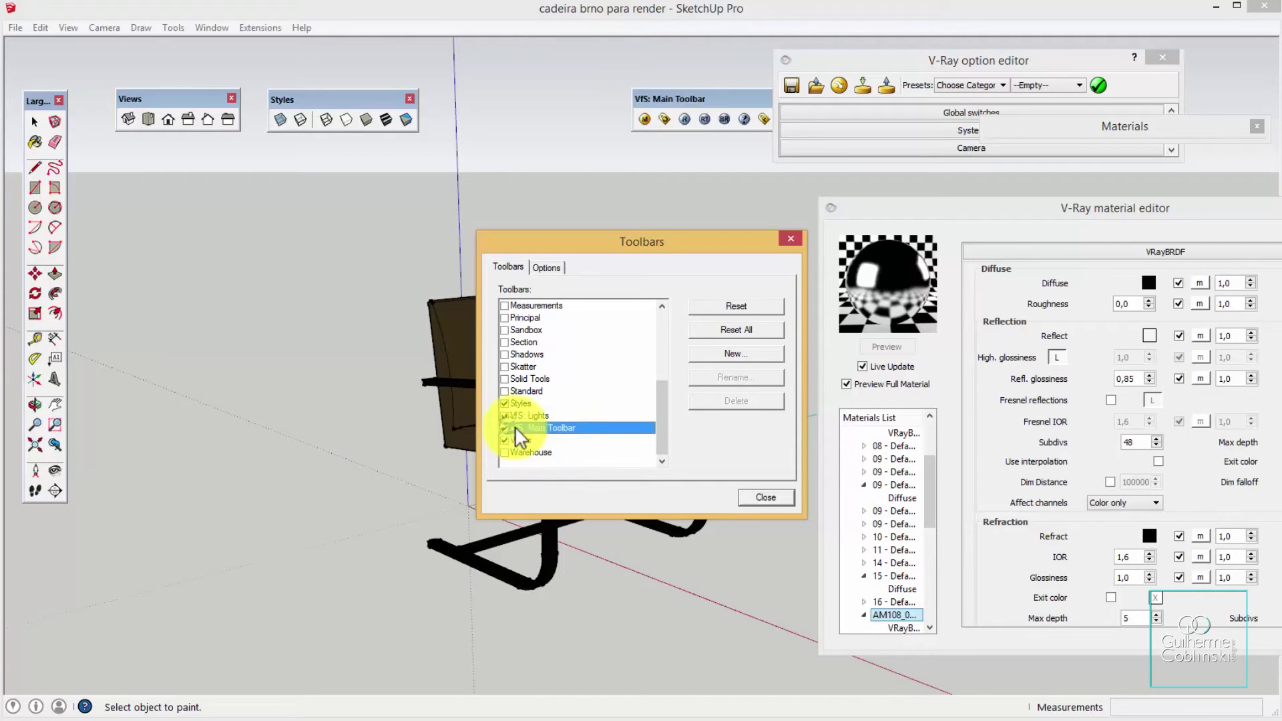
click(766, 498)
drag(715, 100, 538, 68)
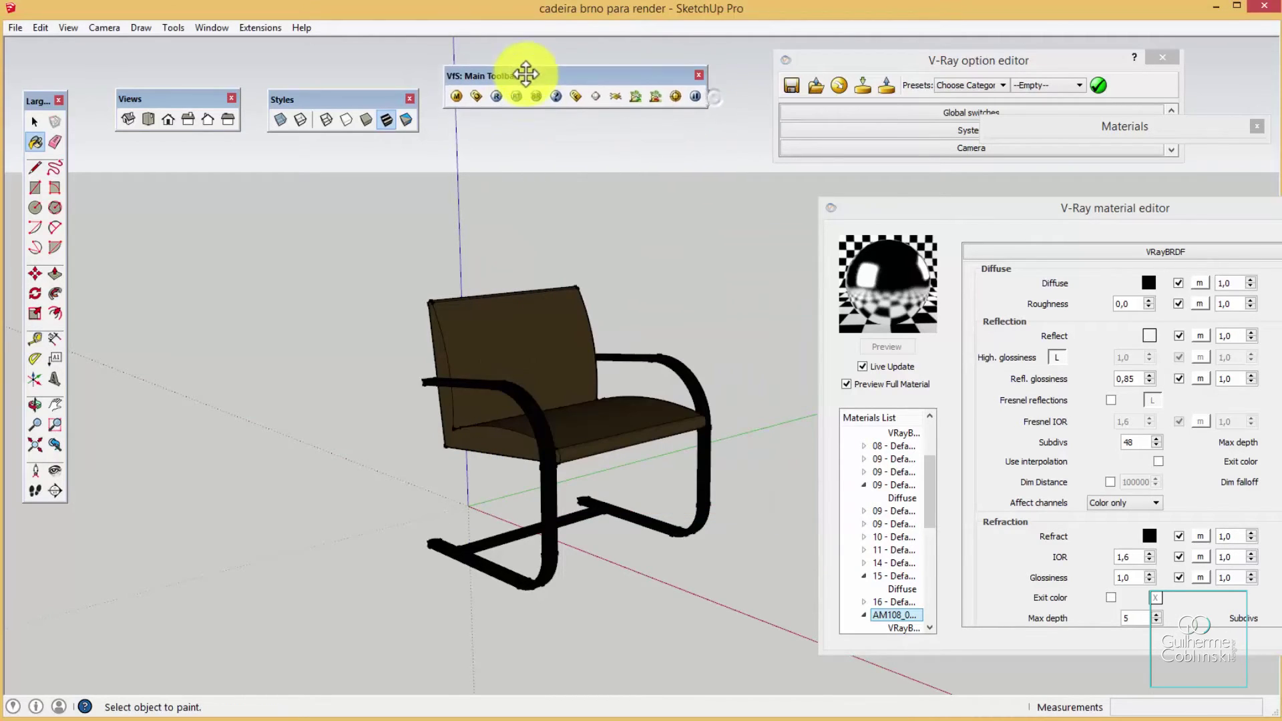
drag(987, 216, 907, 211)
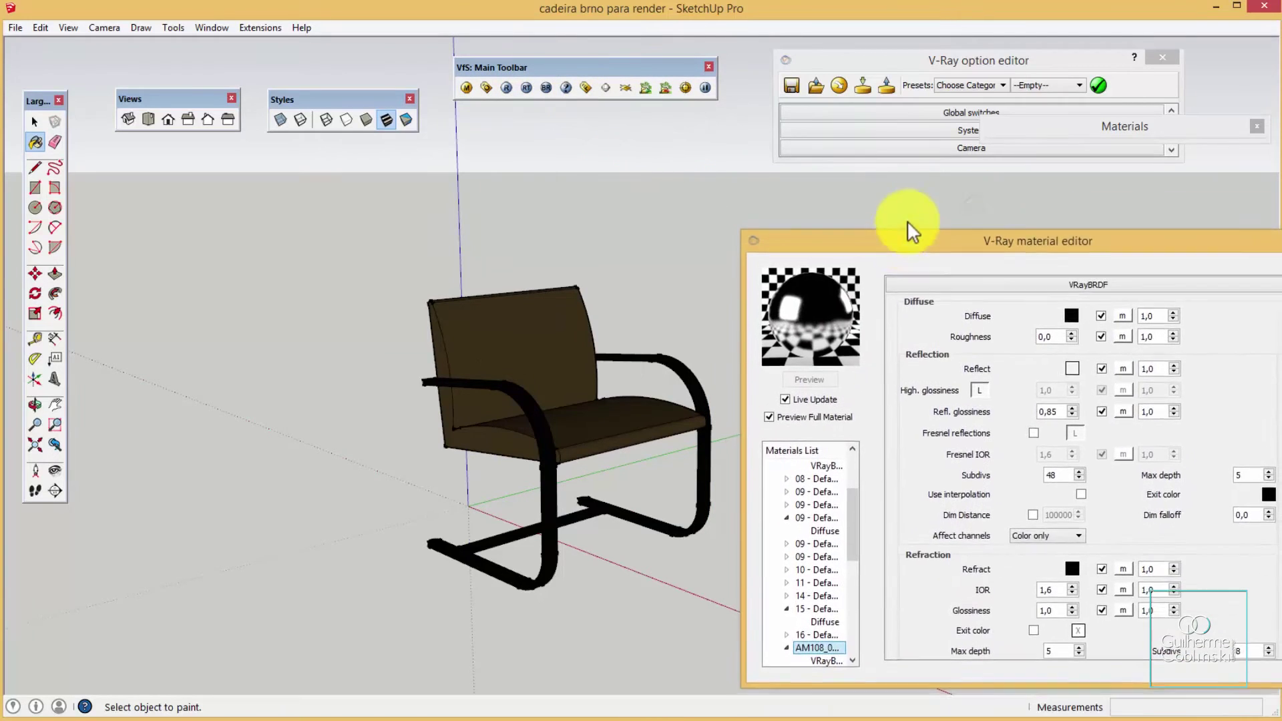
Rearrange the V-Ray render options window and bring the light tools into view
mouse_move(901, 58)
mouse_down()
mouse_move(828, 149)
mouse_move(844, 142)
mouse_up()
drag(948, 101, 527, 119)
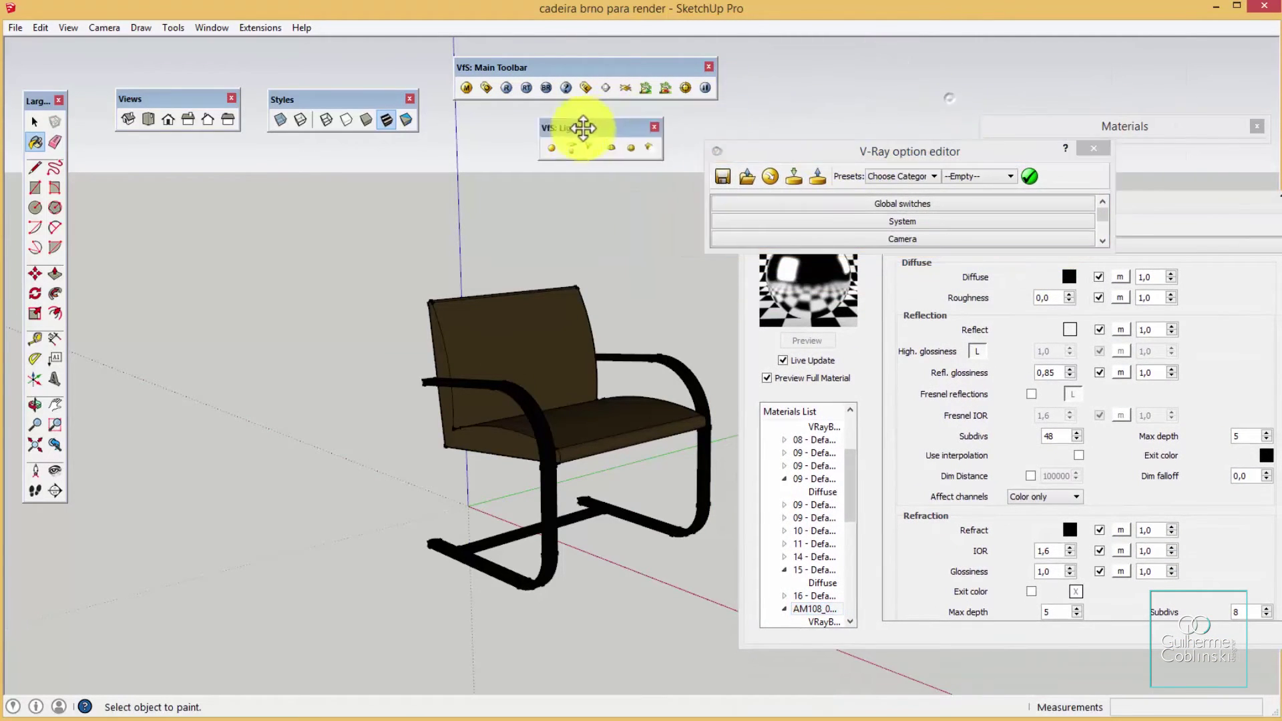
drag(787, 142, 836, 58)
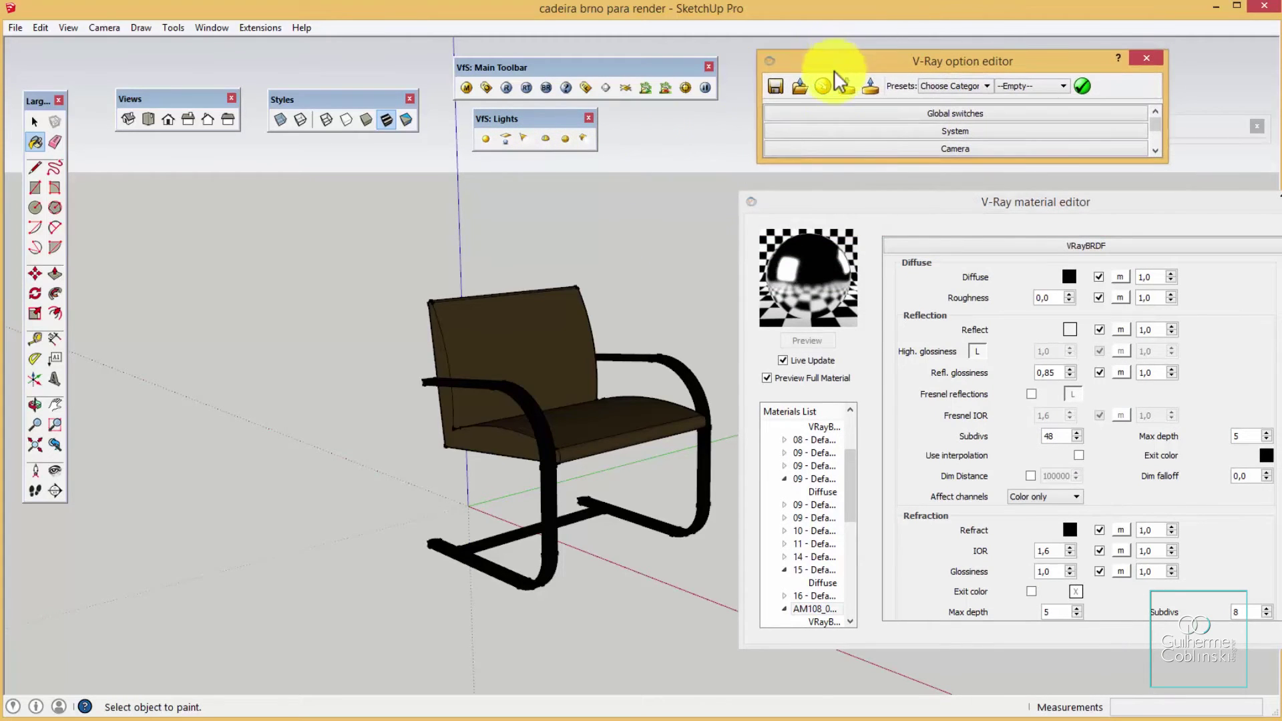
drag(874, 163, 869, 198)
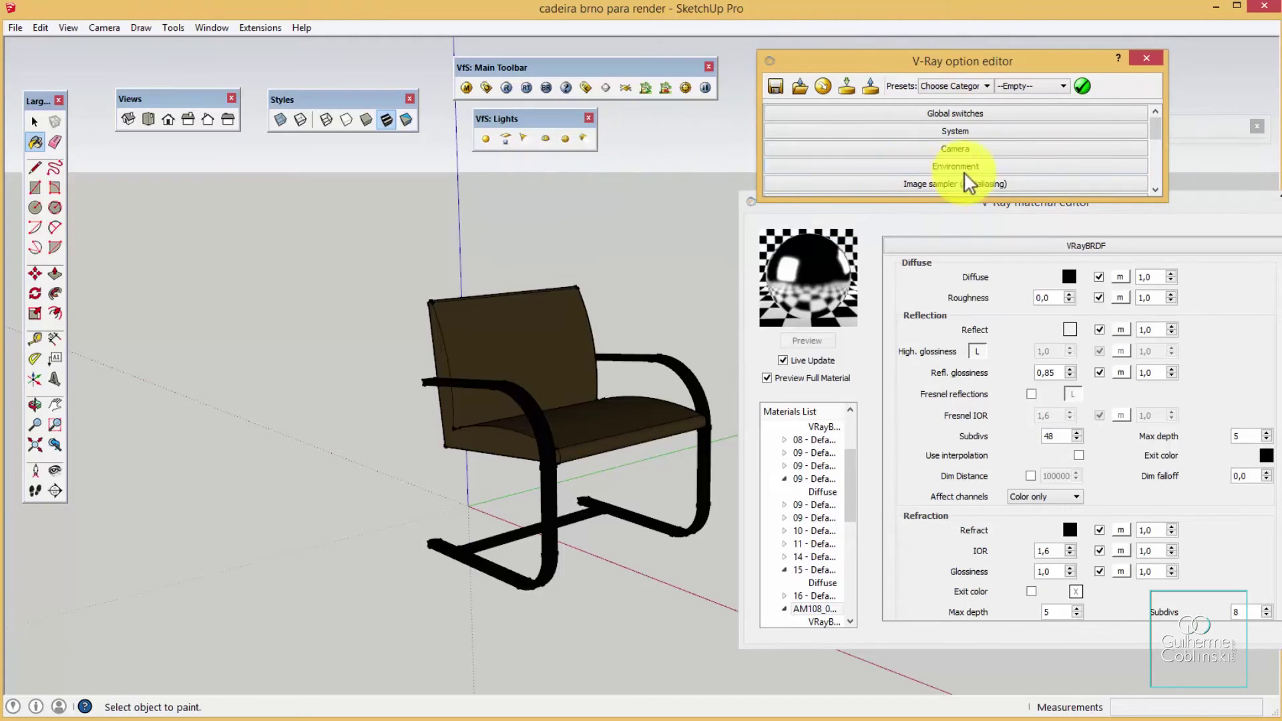
drag(1061, 198, 1062, 187)
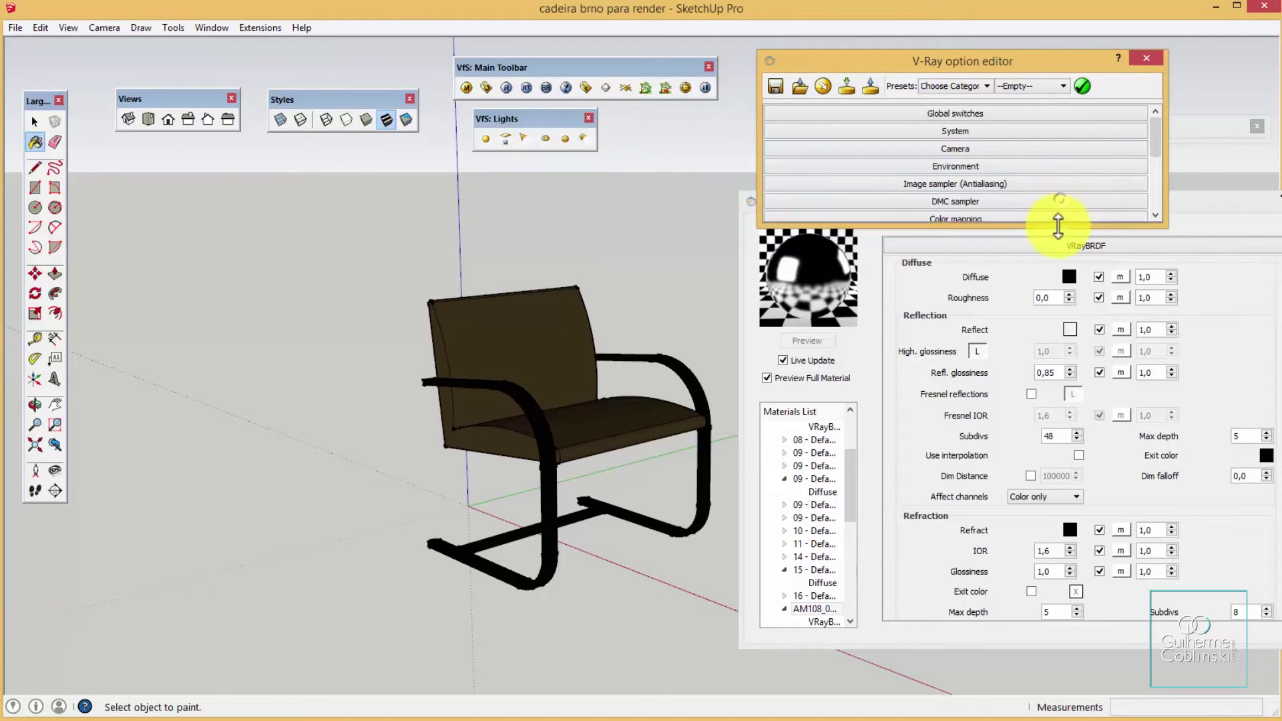
Draw a V-Ray rectangle light panel beside the chair by picking two corners
click(509, 144)
mouse_move(467, 350)
middle_down()
mouse_move(478, 390)
mouse_move(395, 466)
middle_up()
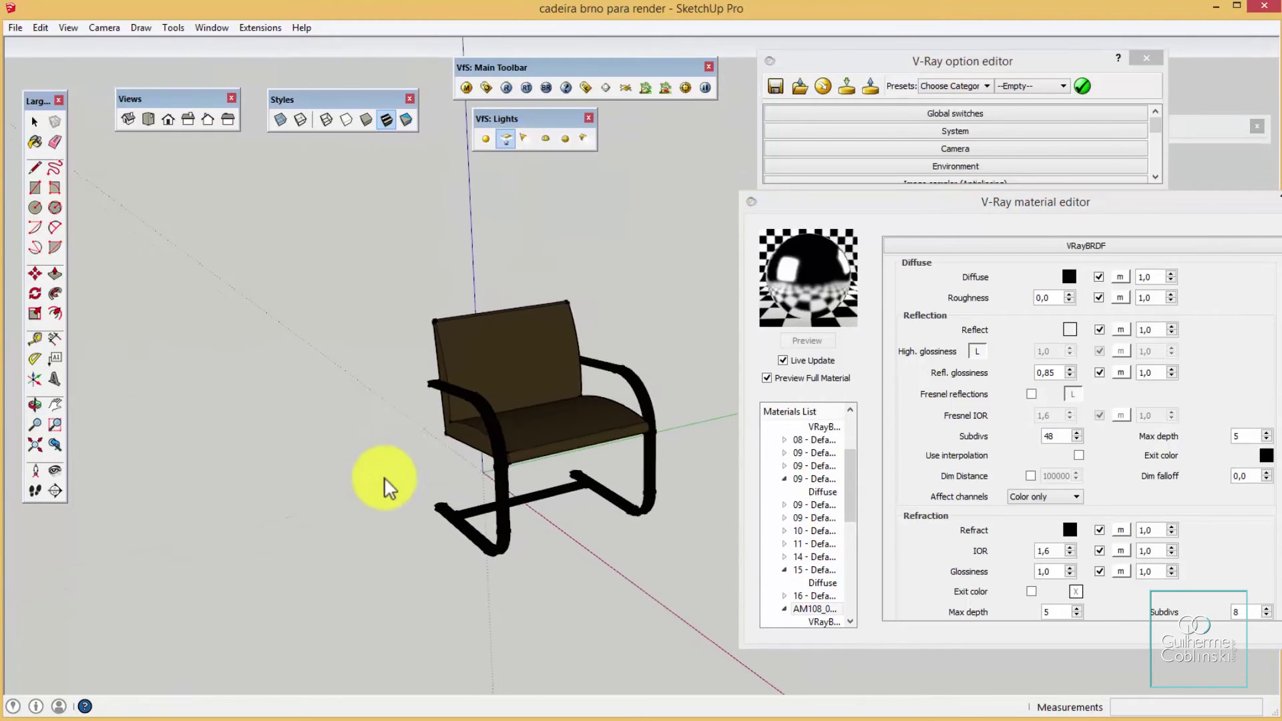
scroll(395, 466, down, 4)
scroll(370, 483, down, 2)
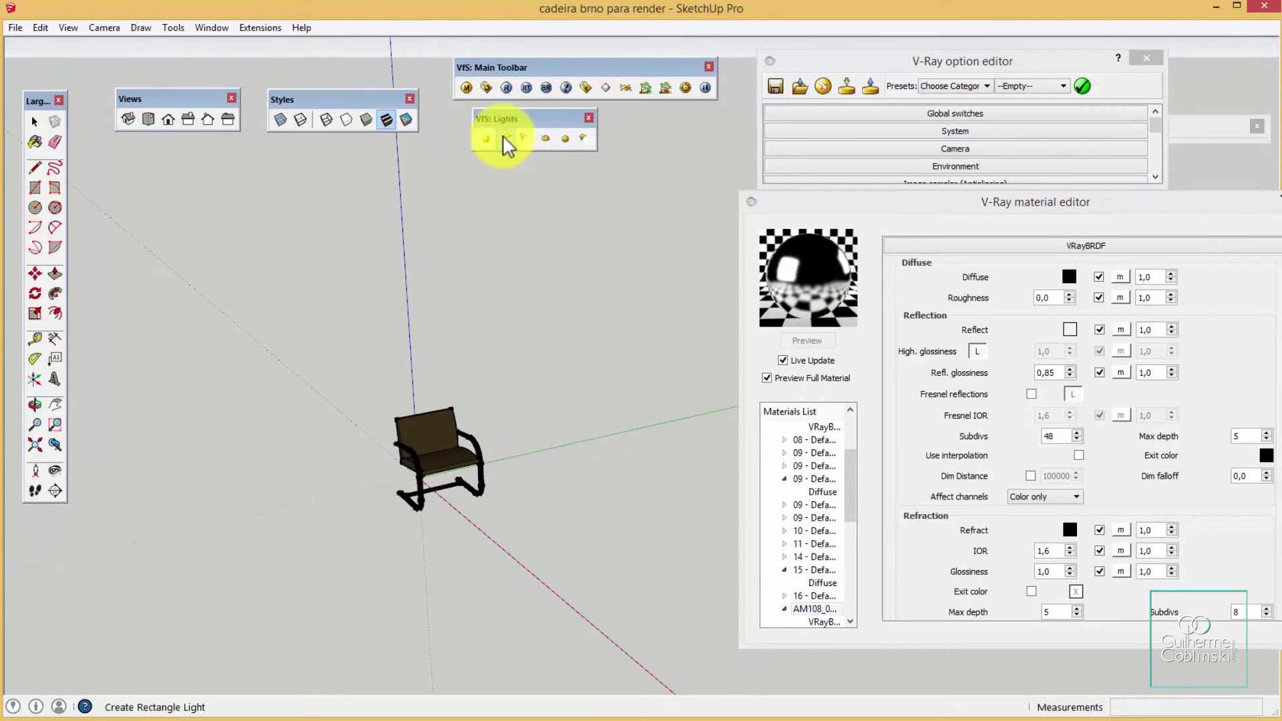
drag(513, 126, 543, 148)
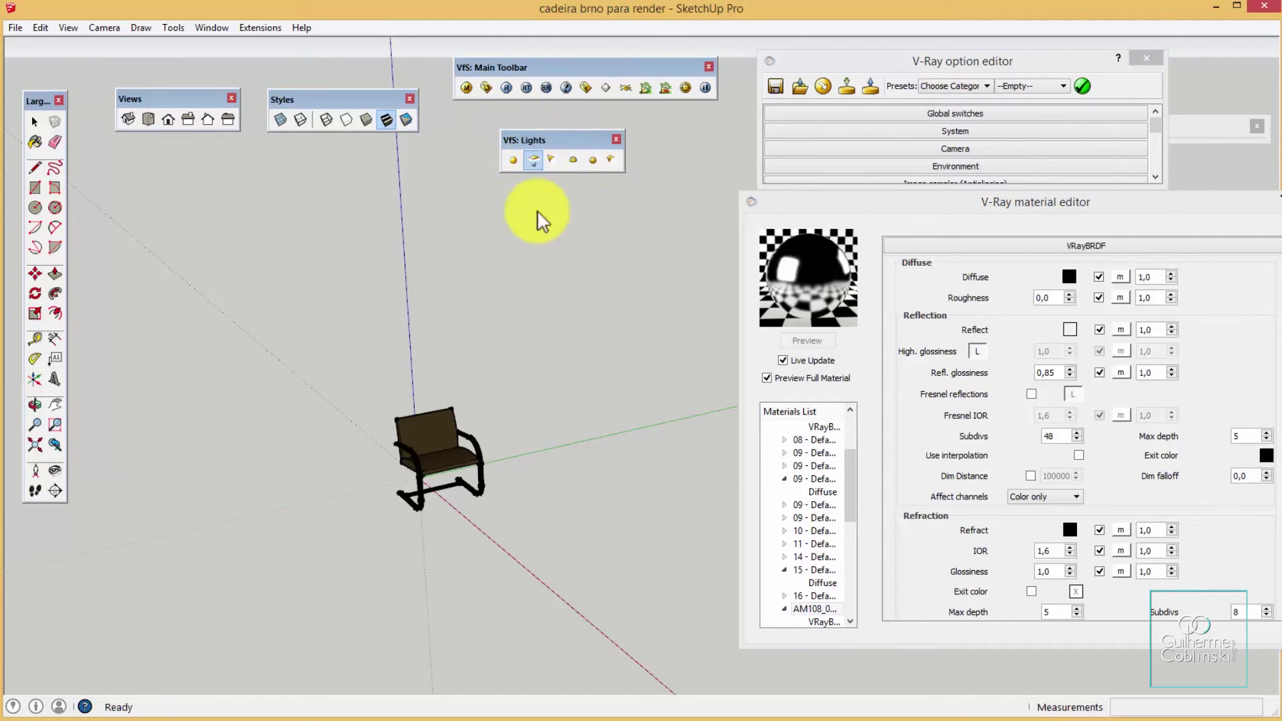
click(534, 160)
middle_drag(430, 424, 554, 547)
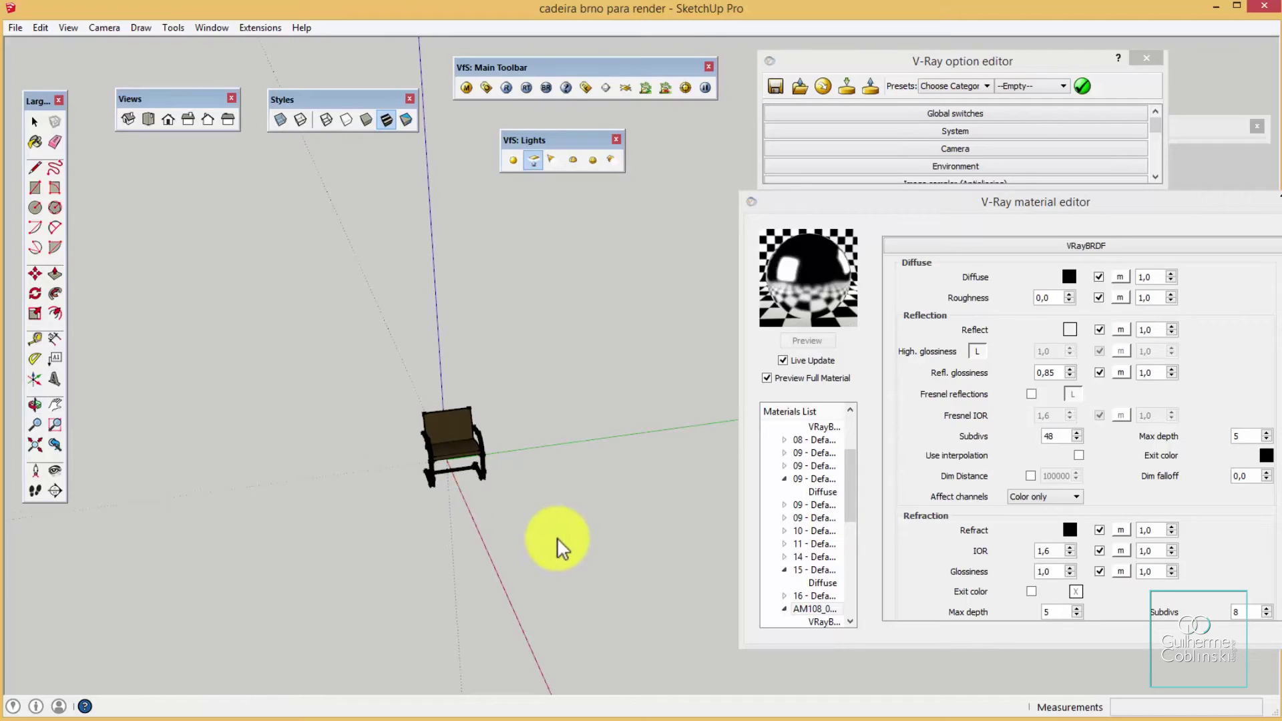
mouse_move(578, 471)
middle_down()
mouse_move(283, 338)
mouse_move(316, 307)
mouse_move(358, 366)
mouse_move(595, 366)
mouse_move(538, 375)
mouse_move(446, 331)
middle_up()
middle_drag(334, 421, 405, 454)
click(404, 479)
click(528, 360)
mouse_move(501, 386)
middle_down()
mouse_move(738, 458)
mouse_move(624, 387)
mouse_move(324, 446)
mouse_move(750, 414)
mouse_move(1064, 343)
mouse_move(782, 401)
mouse_move(486, 418)
mouse_move(363, 481)
mouse_move(435, 450)
middle_up()
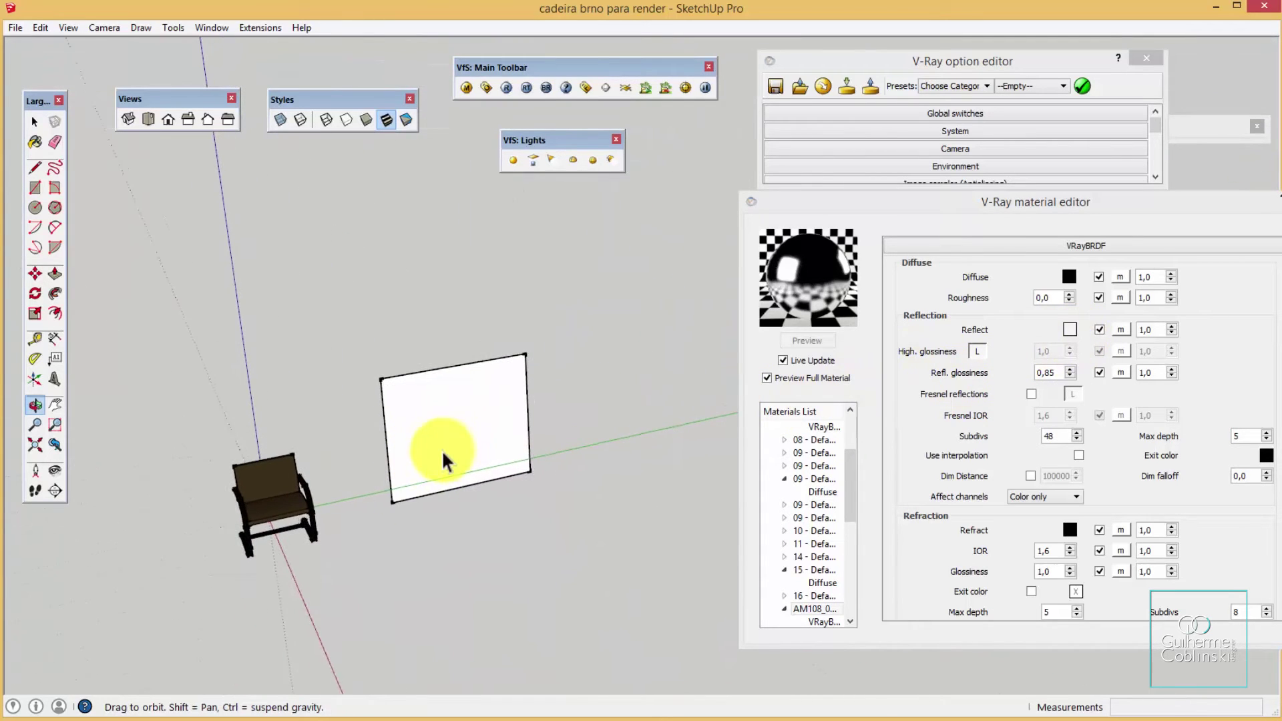
Move the light panel to a new spot and rotate it around its base
key(m)
click(393, 501)
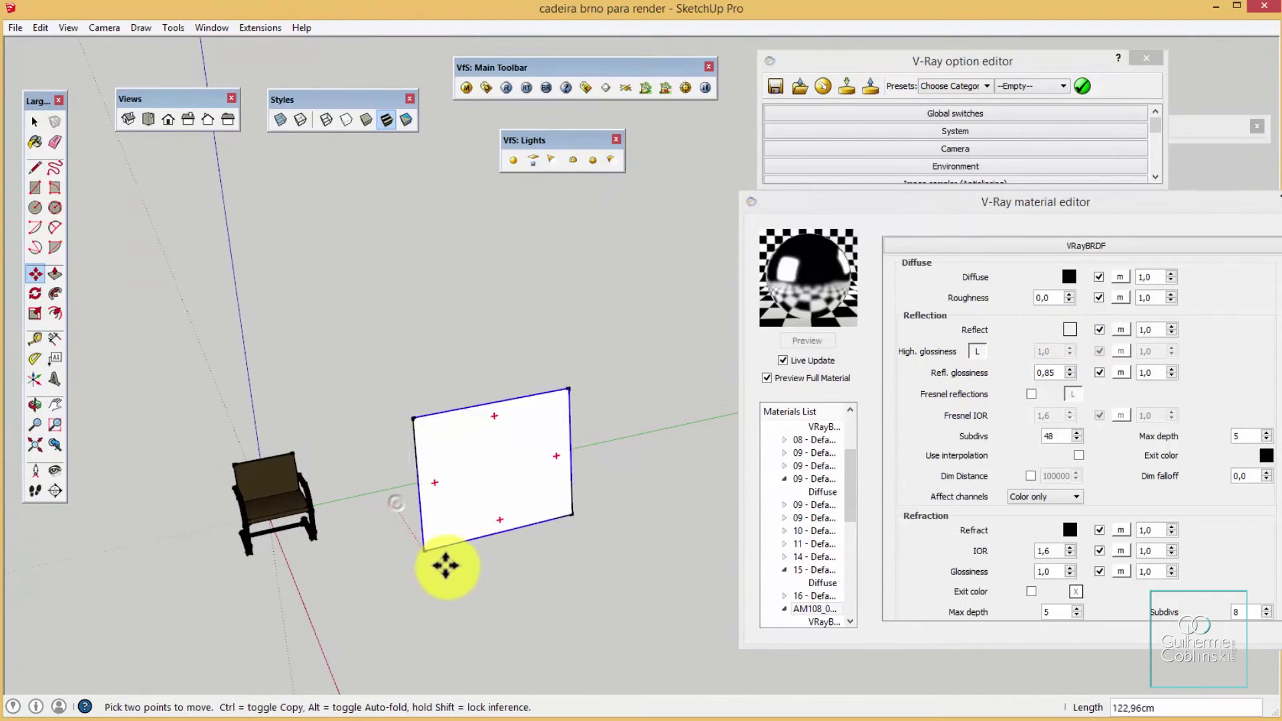
click(448, 580)
mouse_move(393, 558)
middle_down()
mouse_move(788, 458)
mouse_move(1060, 409)
mouse_move(701, 439)
mouse_move(696, 452)
mouse_move(501, 421)
mouse_move(372, 430)
mouse_move(390, 435)
mouse_move(381, 543)
mouse_move(552, 487)
mouse_move(563, 532)
mouse_move(254, 502)
mouse_move(653, 564)
mouse_move(493, 593)
middle_up()
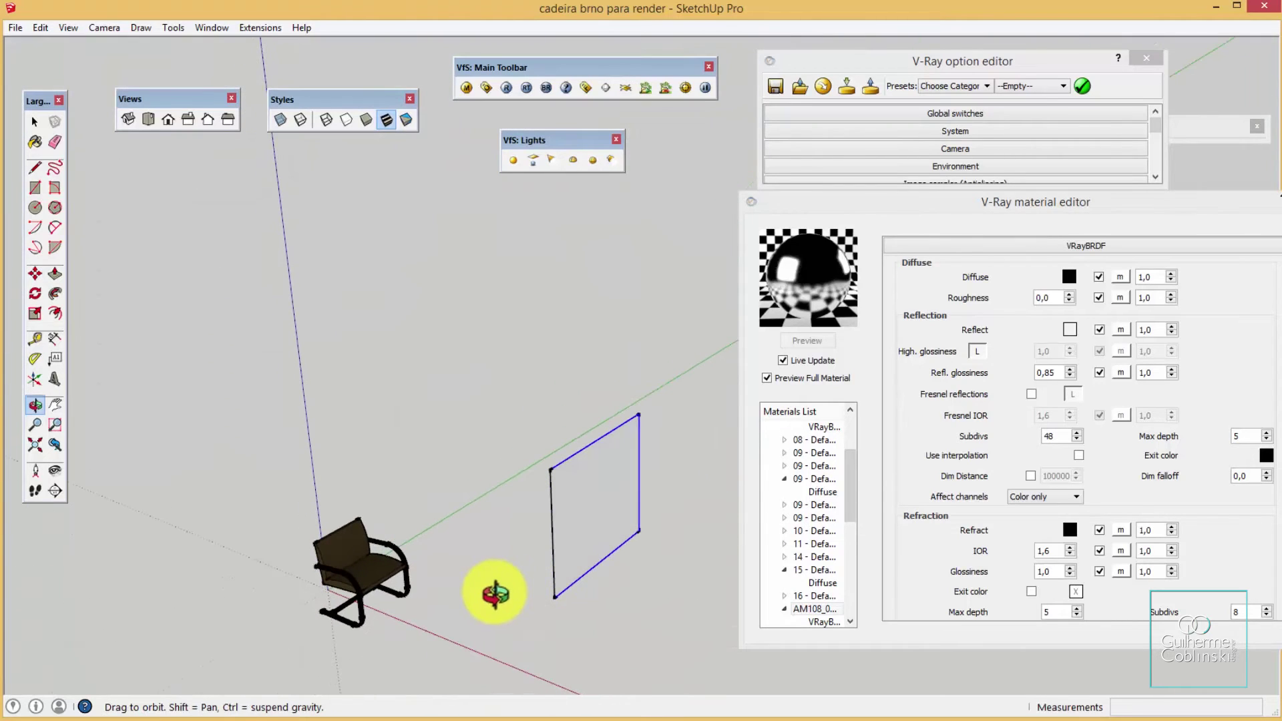
key(q)
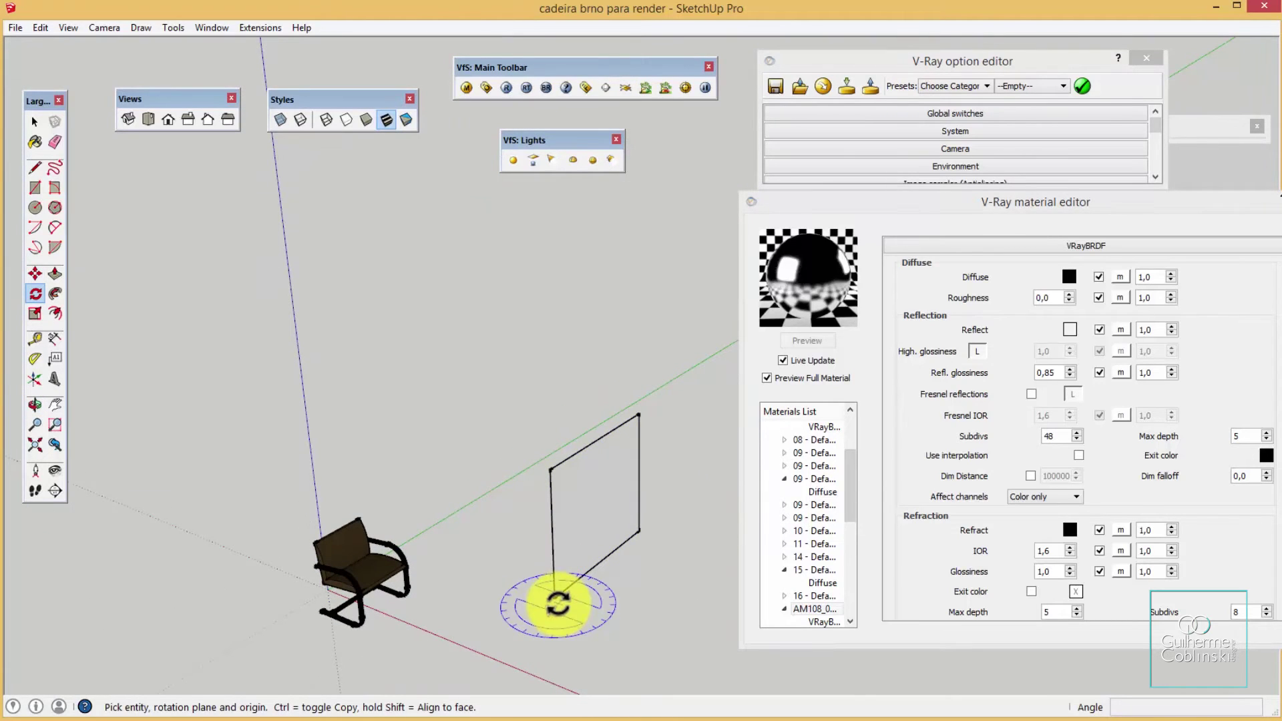
click(554, 598)
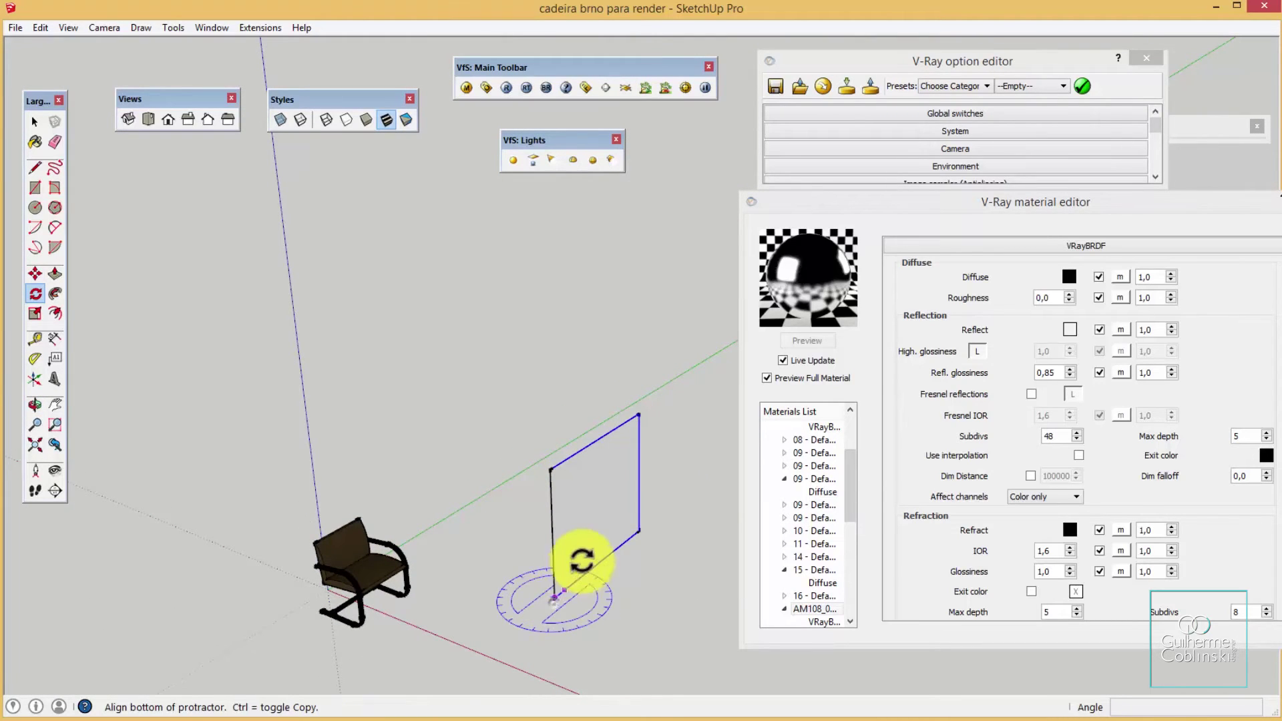
click(639, 531)
click(573, 661)
middle_drag(564, 539, 597, 505)
Move the panel closer to the chair, raise it, and rotate it to stand upright
key(m)
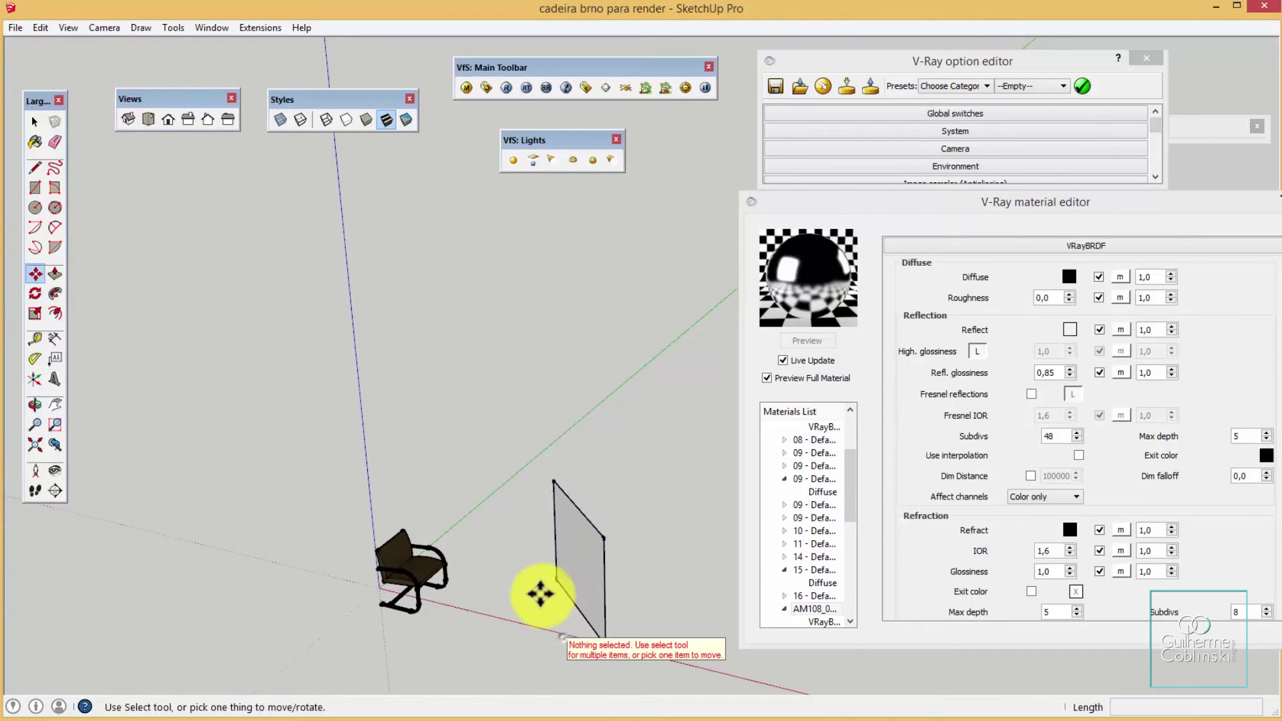
click(571, 583)
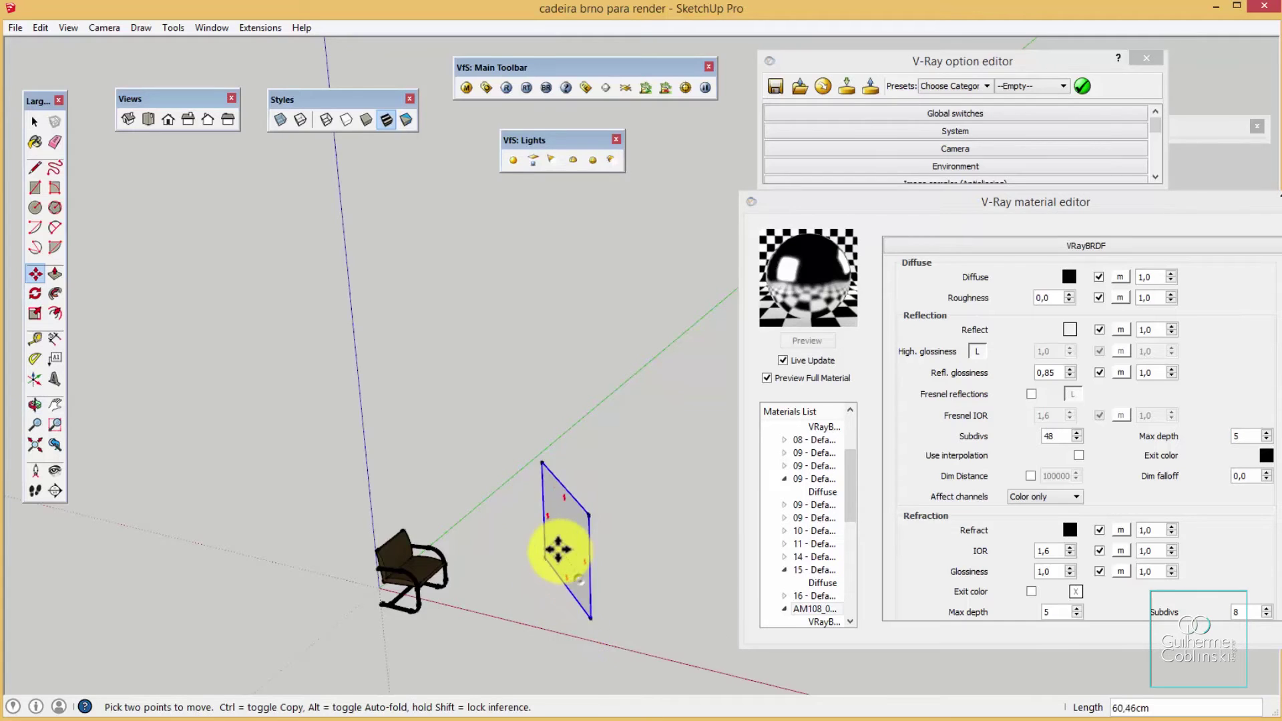
click(546, 545)
mouse_move(574, 555)
middle_down()
mouse_move(653, 430)
mouse_move(420, 387)
mouse_move(515, 424)
mouse_move(540, 583)
middle_up()
click(540, 583)
key(o)
mouse_move(523, 563)
mouse_down()
mouse_move(678, 514)
mouse_move(506, 632)
mouse_move(535, 535)
mouse_move(508, 588)
mouse_move(595, 401)
mouse_move(604, 404)
mouse_up()
key(m)
key(q)
click(605, 371)
key(space)
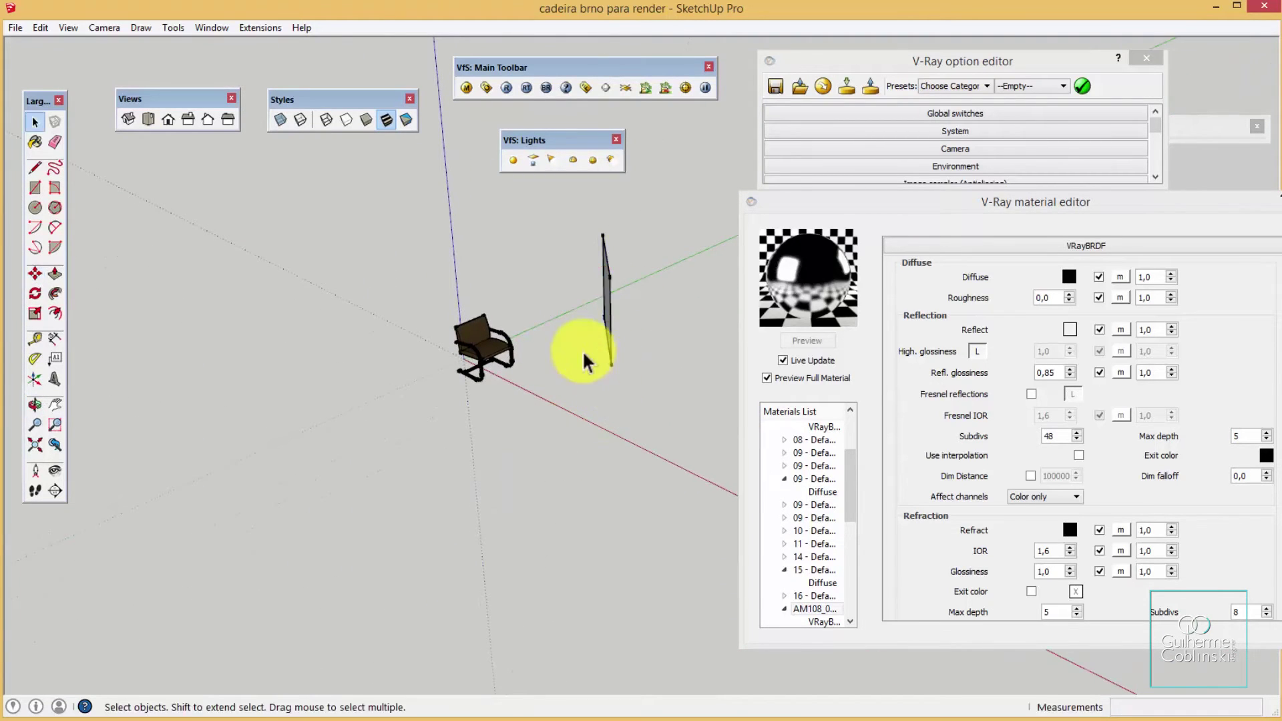
Copy the light panel to the chair's other side and rotate the copy around its base
key(o)
drag(642, 337, 653, 334)
key(space)
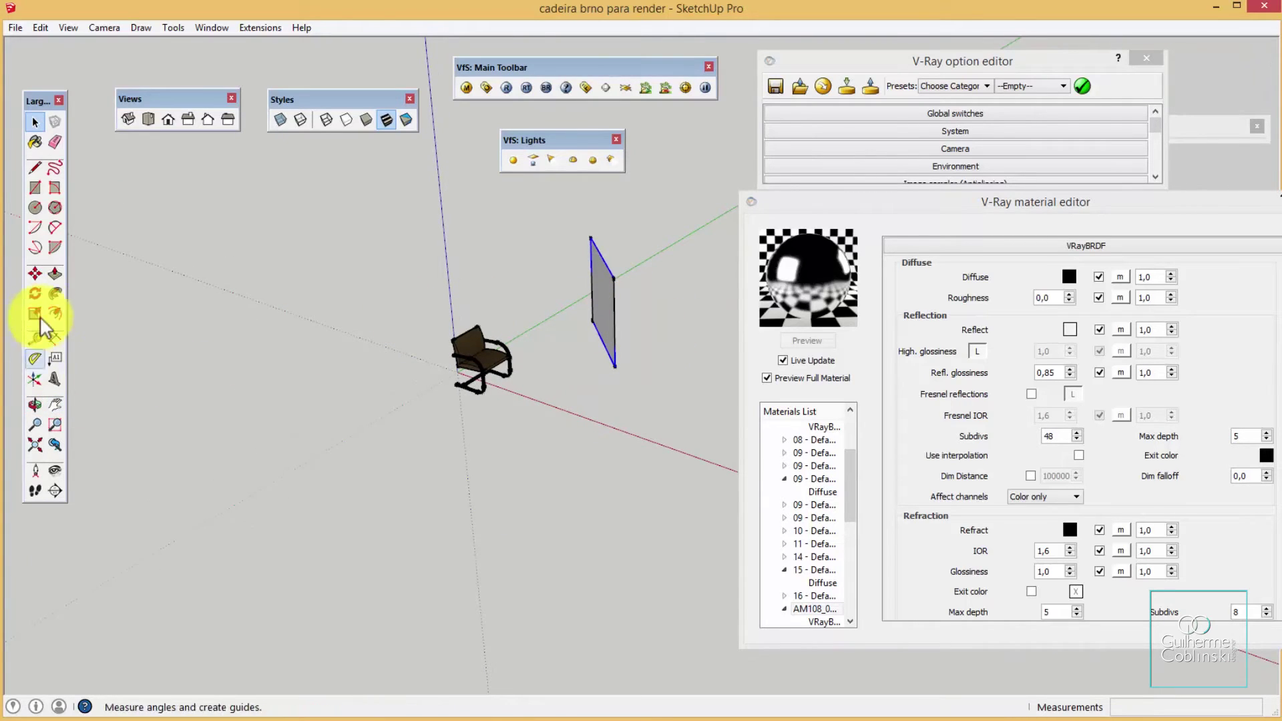
click(34, 274)
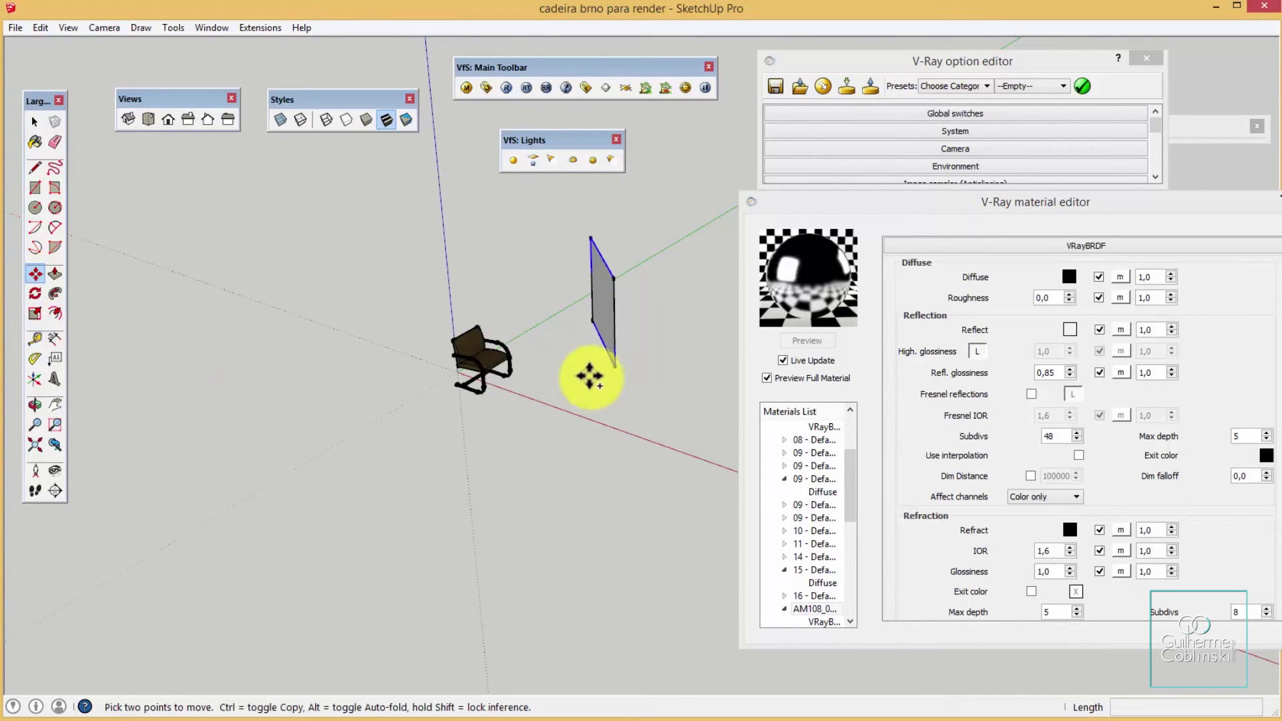
click(613, 368)
key(ctrl)
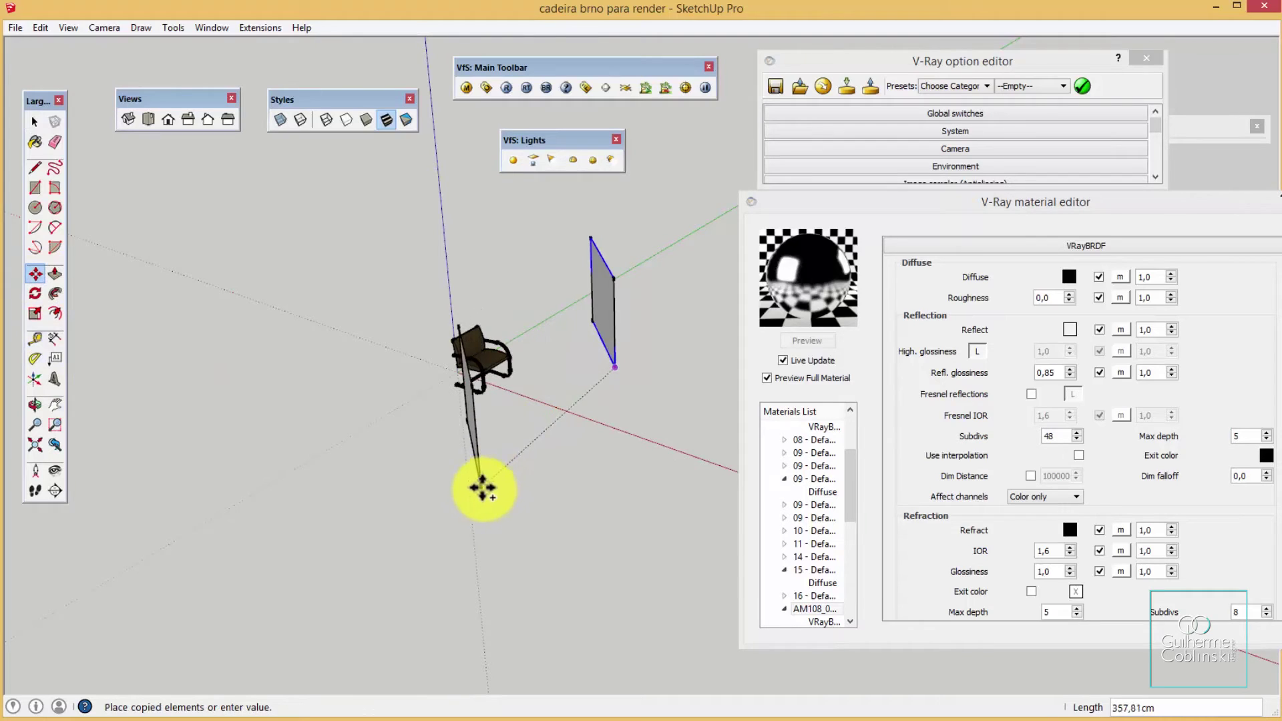
click(448, 480)
key(q)
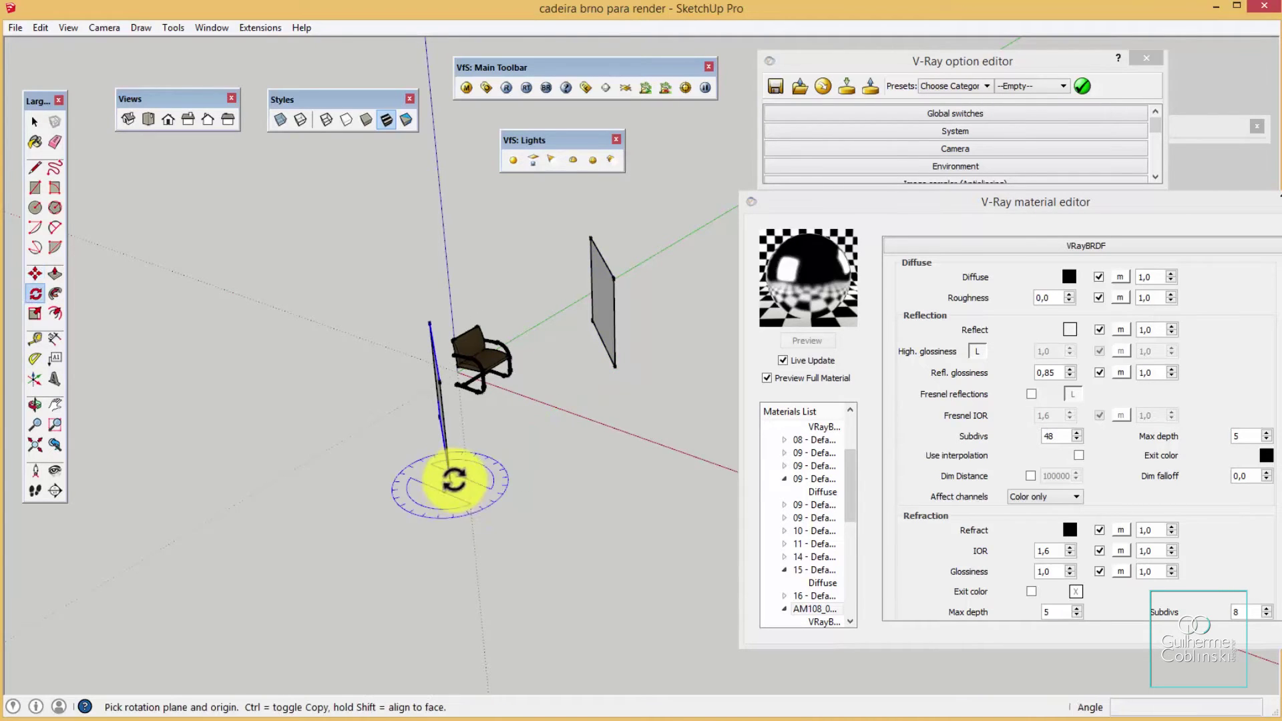
click(454, 487)
middle_drag(443, 450, 459, 444)
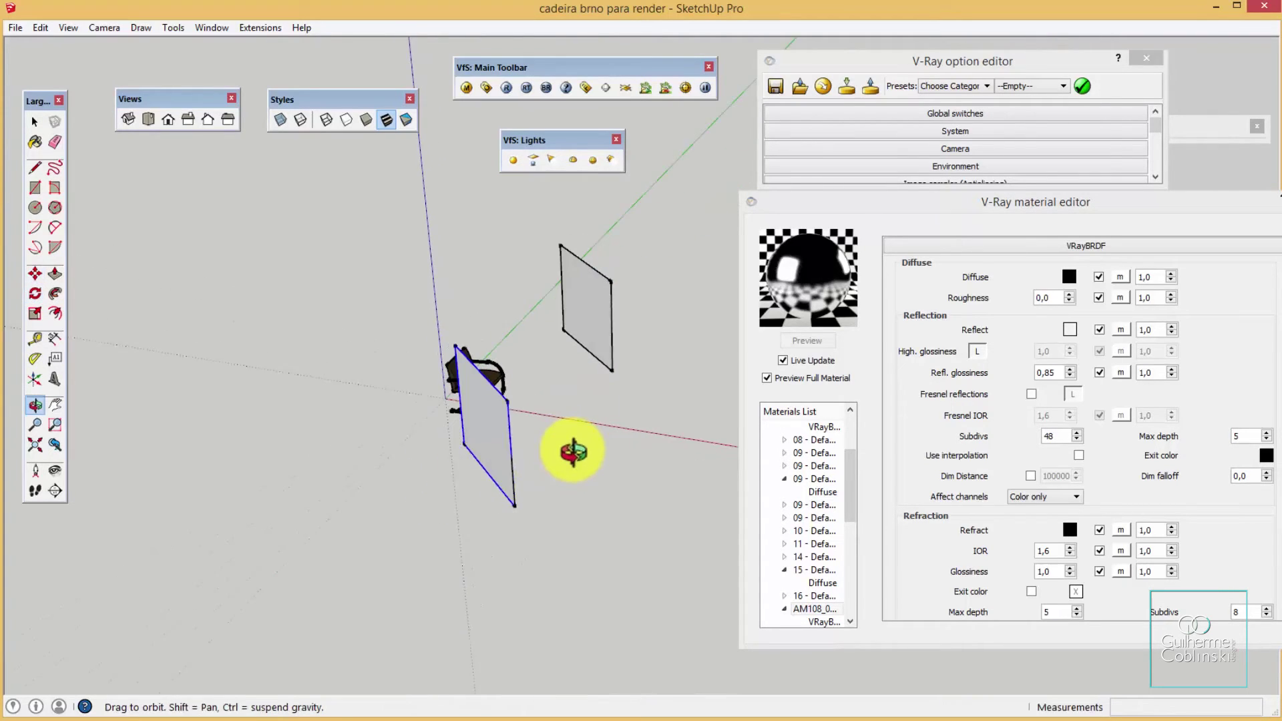
click(468, 442)
Orbit to a level frontal view showing the chair between both light panels
middle_drag(611, 480, 242, 372)
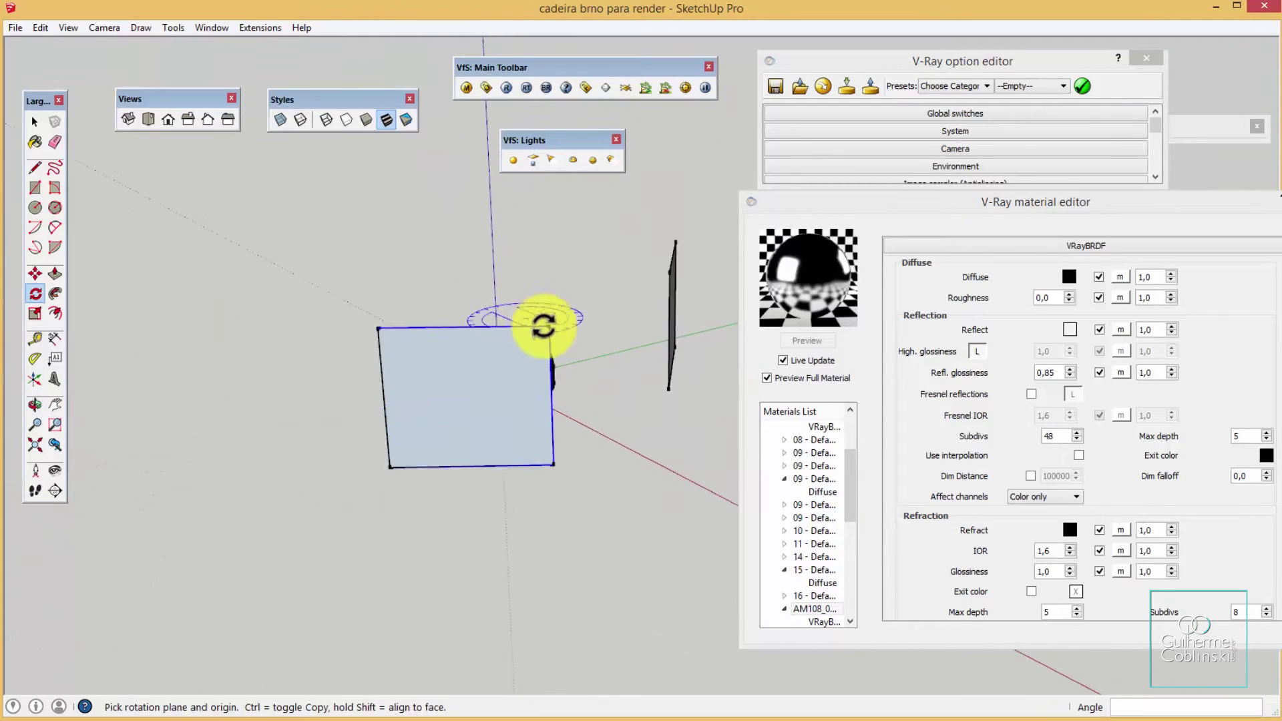
mouse_move(544, 329)
middle_down()
mouse_move(421, 395)
mouse_move(333, 307)
mouse_move(387, 397)
mouse_move(467, 444)
mouse_move(459, 501)
mouse_move(409, 430)
mouse_move(451, 524)
mouse_move(501, 301)
mouse_move(444, 435)
mouse_move(458, 401)
middle_up()
key(space)
mouse_move(471, 476)
middle_down()
mouse_move(501, 323)
mouse_move(410, 415)
middle_up()
mouse_move(492, 374)
middle_down()
mouse_move(524, 307)
mouse_move(515, 316)
middle_up()
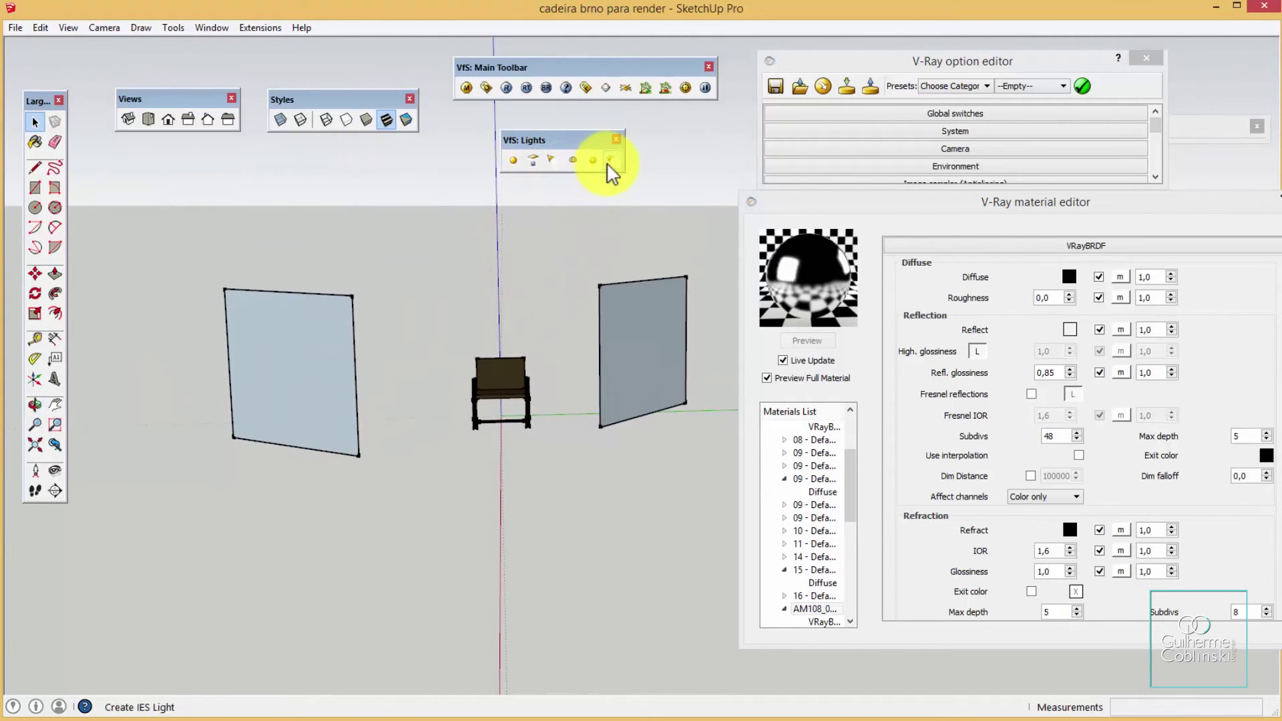
Place a V-Ray spot light above the chair between the two panels and inspect it
click(553, 161)
mouse_move(522, 297)
middle_down()
mouse_move(452, 252)
mouse_move(490, 219)
middle_up()
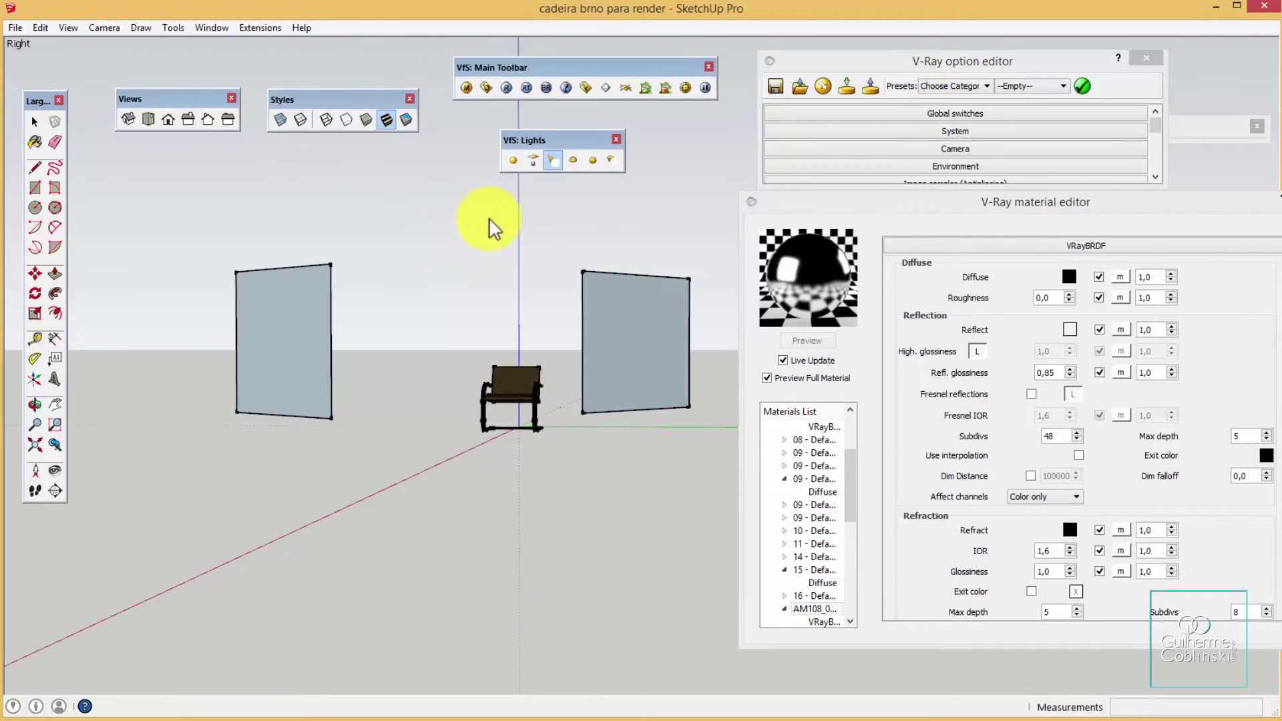
click(495, 191)
mouse_move(493, 251)
middle_down()
mouse_move(458, 249)
mouse_move(664, 410)
mouse_move(581, 463)
mouse_move(445, 397)
mouse_move(667, 301)
mouse_move(495, 292)
mouse_move(283, 410)
mouse_move(323, 274)
middle_up()
mouse_move(323, 274)
mouse_down()
mouse_move(363, 295)
mouse_move(492, 434)
mouse_up()
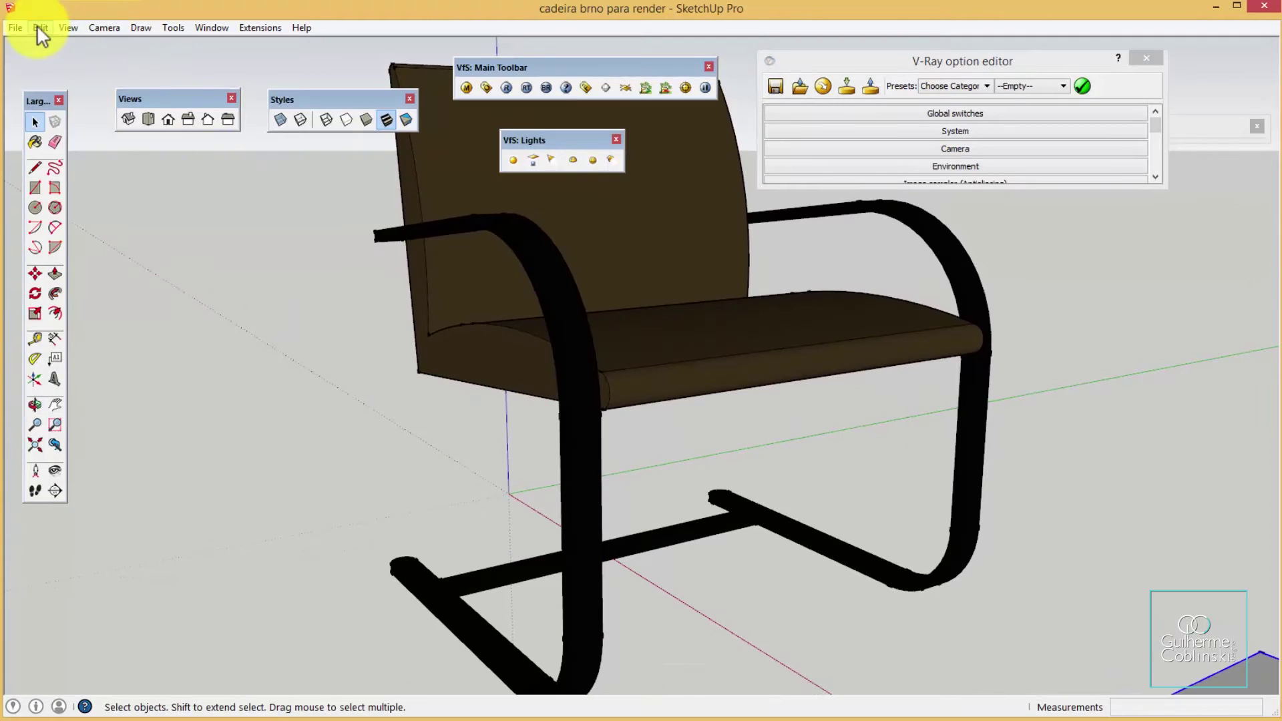
Add Scene 1 from View > Animation capturing the three-quarter chair view
click(69, 27)
mouse_move(102, 269)
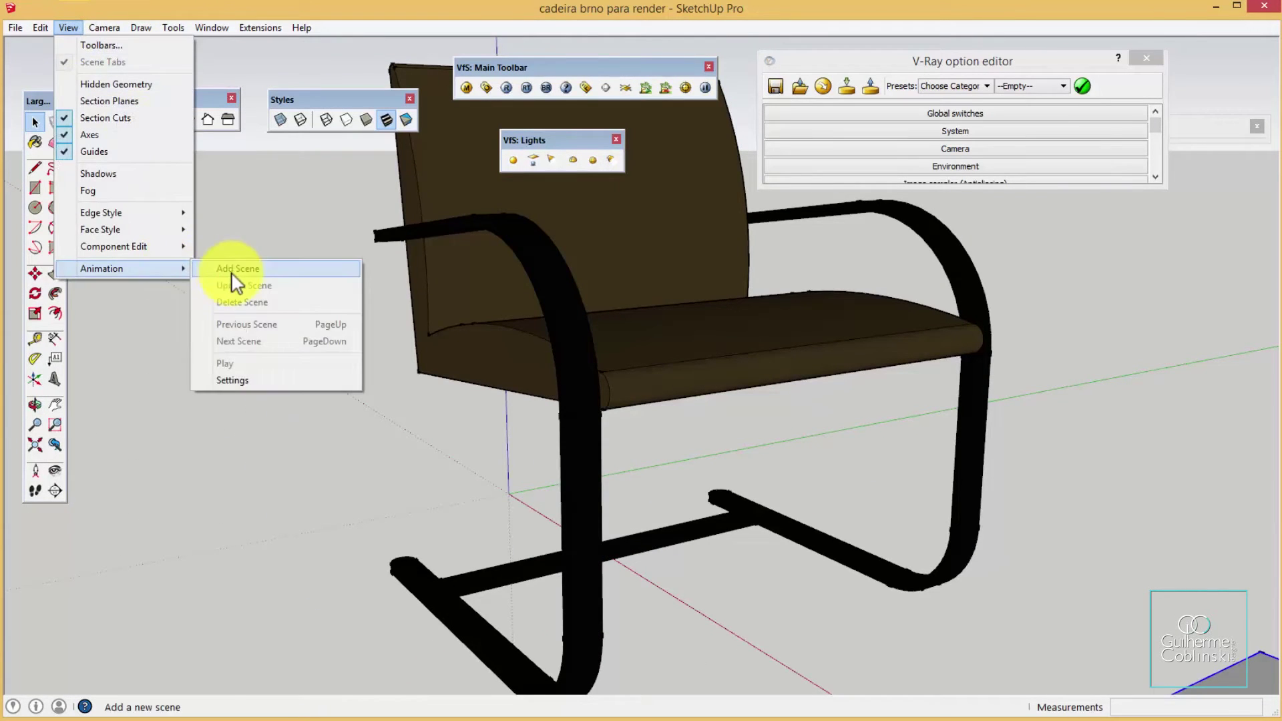
click(235, 270)
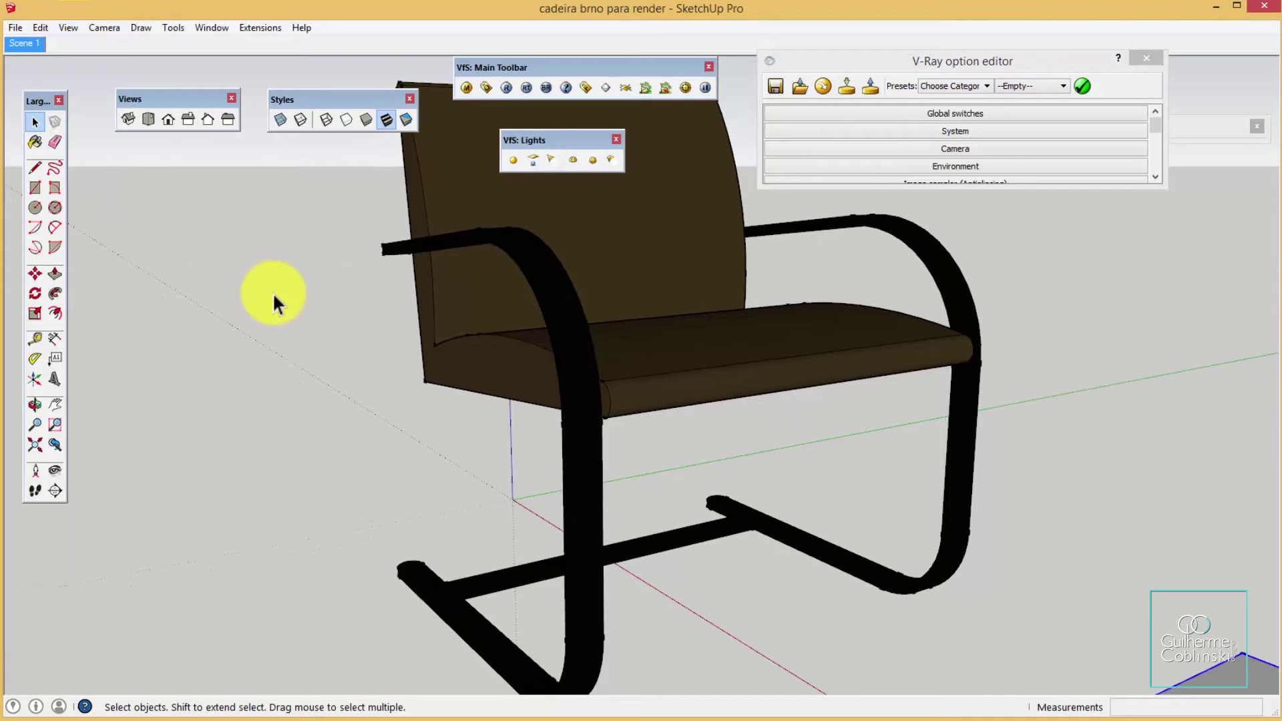
mouse_move(515, 310)
middle_down()
mouse_move(530, 301)
mouse_move(560, 349)
mouse_move(874, 316)
mouse_move(878, 336)
mouse_move(824, 349)
mouse_move(708, 331)
mouse_move(200, 452)
mouse_move(881, 298)
mouse_move(688, 458)
mouse_move(738, 359)
middle_up()
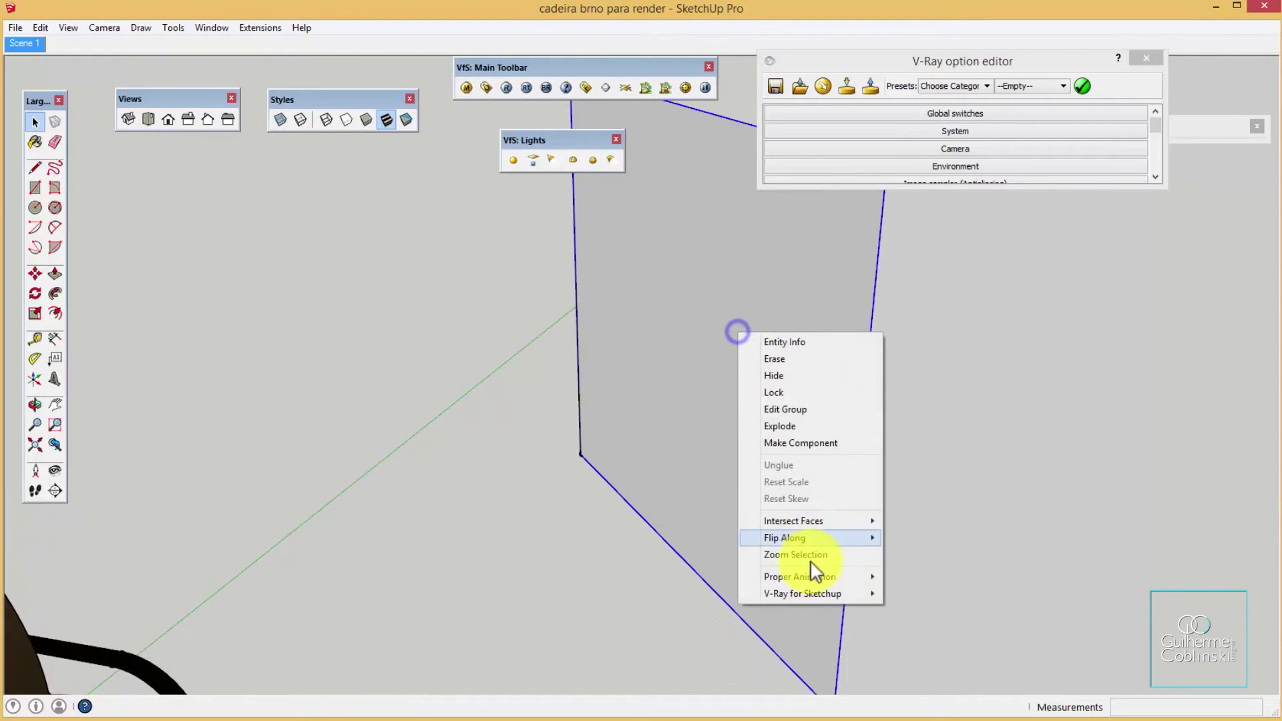
Set the rectangle light to Invisible with Subdivs 24 in its V-Ray light editor
mouse_move(802, 593)
click(928, 593)
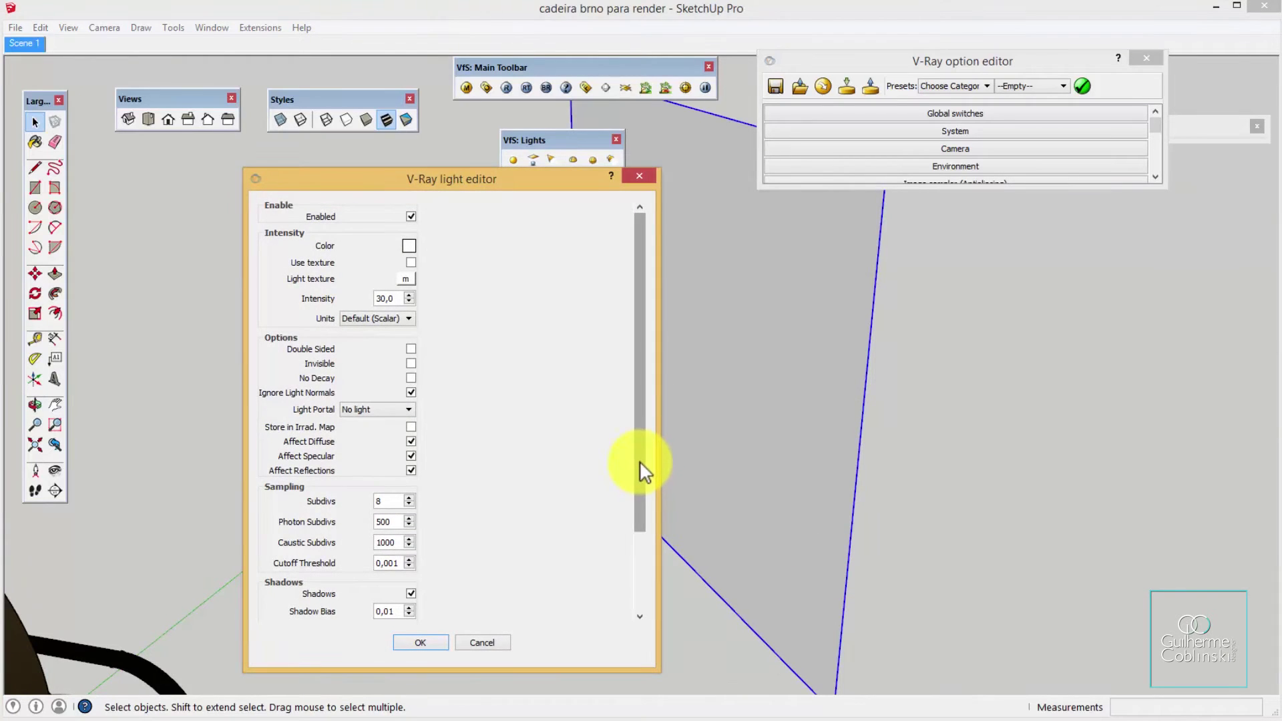
mouse_move(643, 415)
mouse_down()
mouse_move(647, 463)
mouse_move(641, 388)
mouse_up()
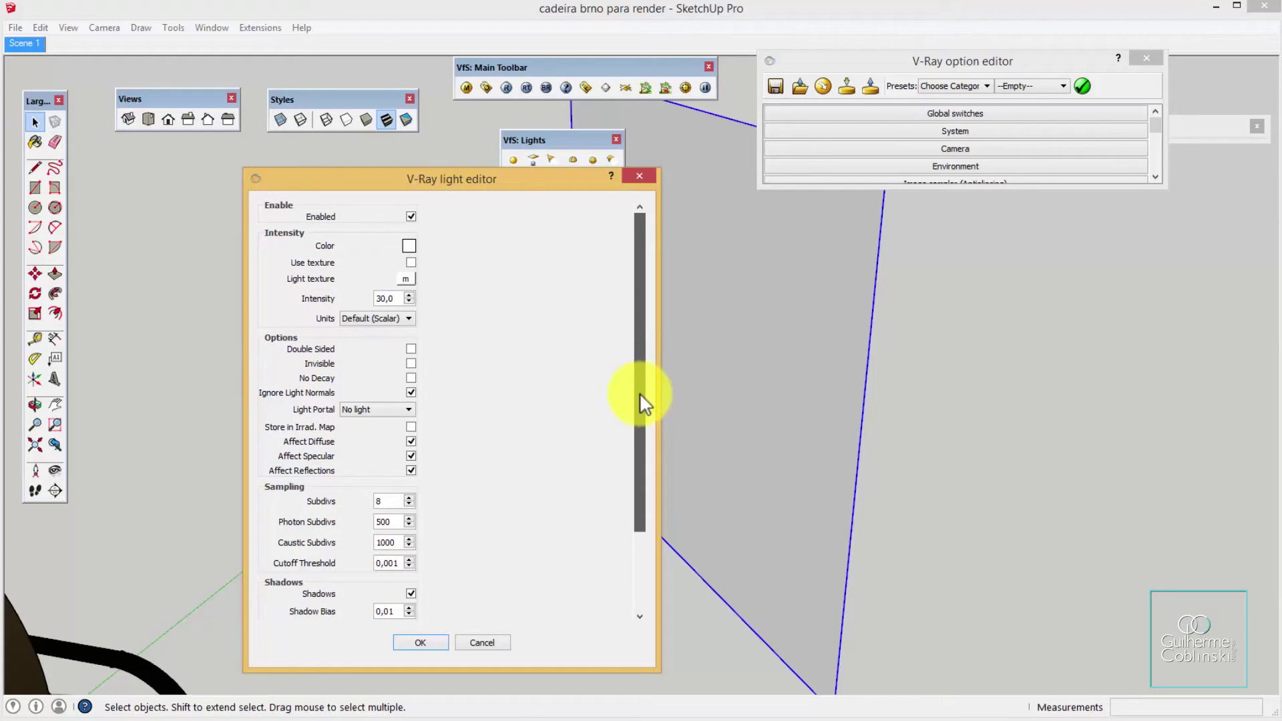
drag(638, 398, 636, 494)
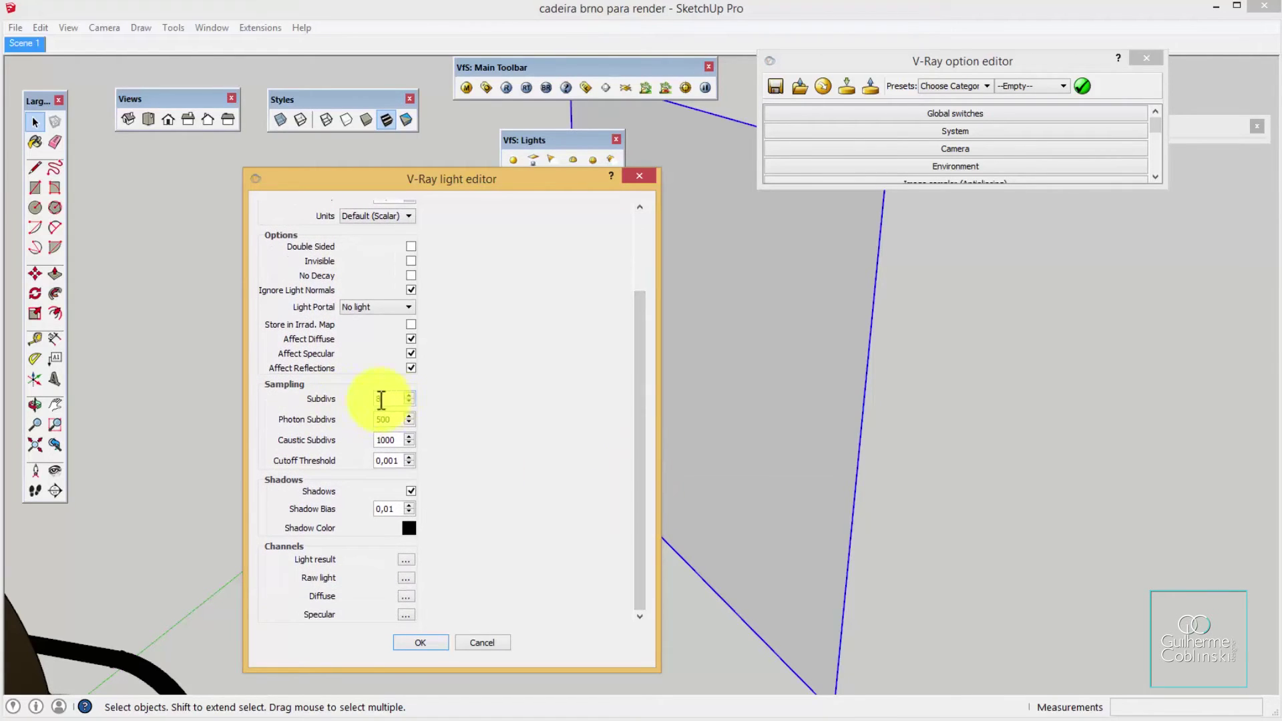
text(3)
key(BackSpace)
text(24)
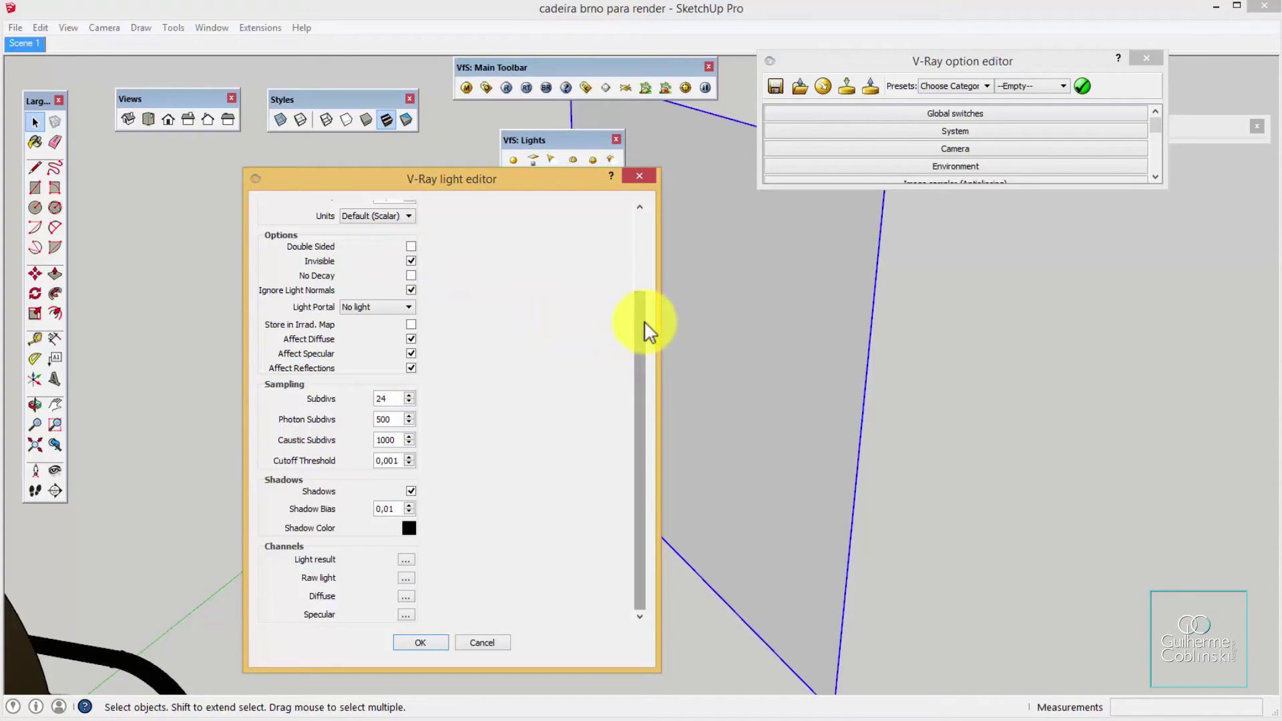
drag(643, 320, 632, 218)
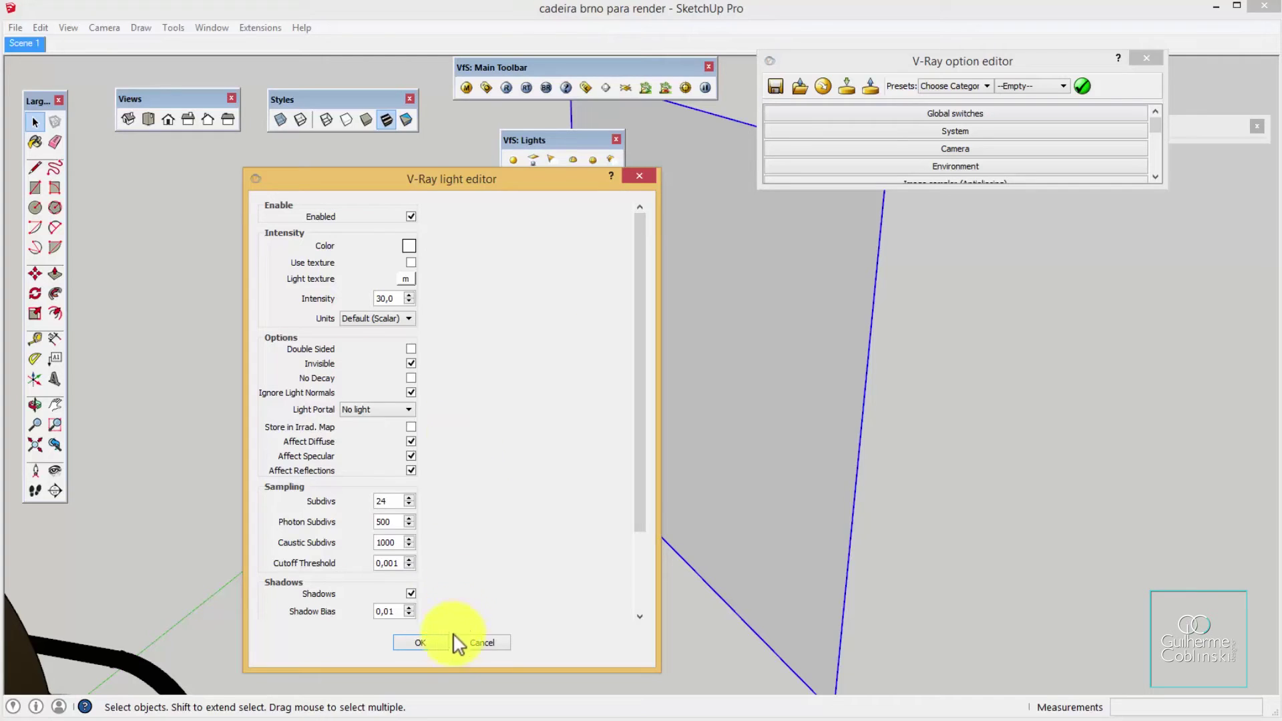
click(420, 642)
mouse_move(676, 475)
middle_down()
mouse_move(552, 504)
mouse_move(510, 447)
mouse_move(524, 486)
mouse_move(273, 402)
mouse_move(258, 432)
mouse_move(315, 373)
middle_up()
right_click(307, 370)
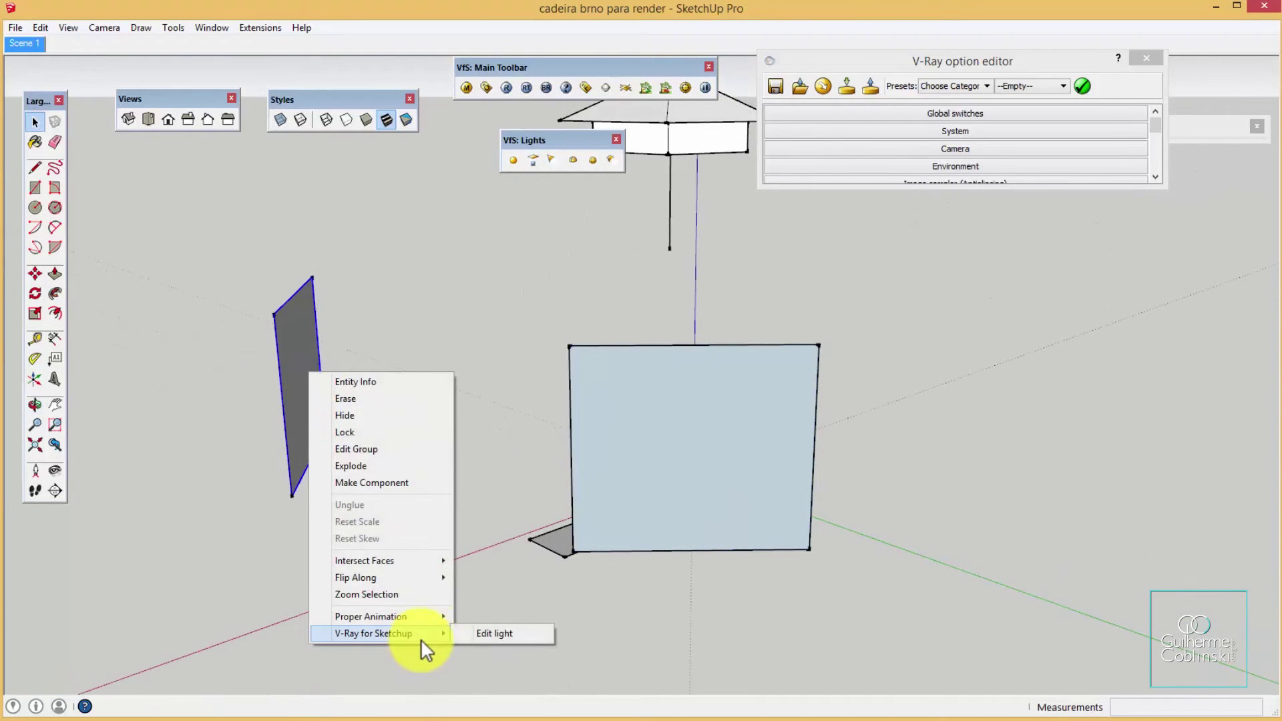
mouse_move(372, 634)
click(501, 633)
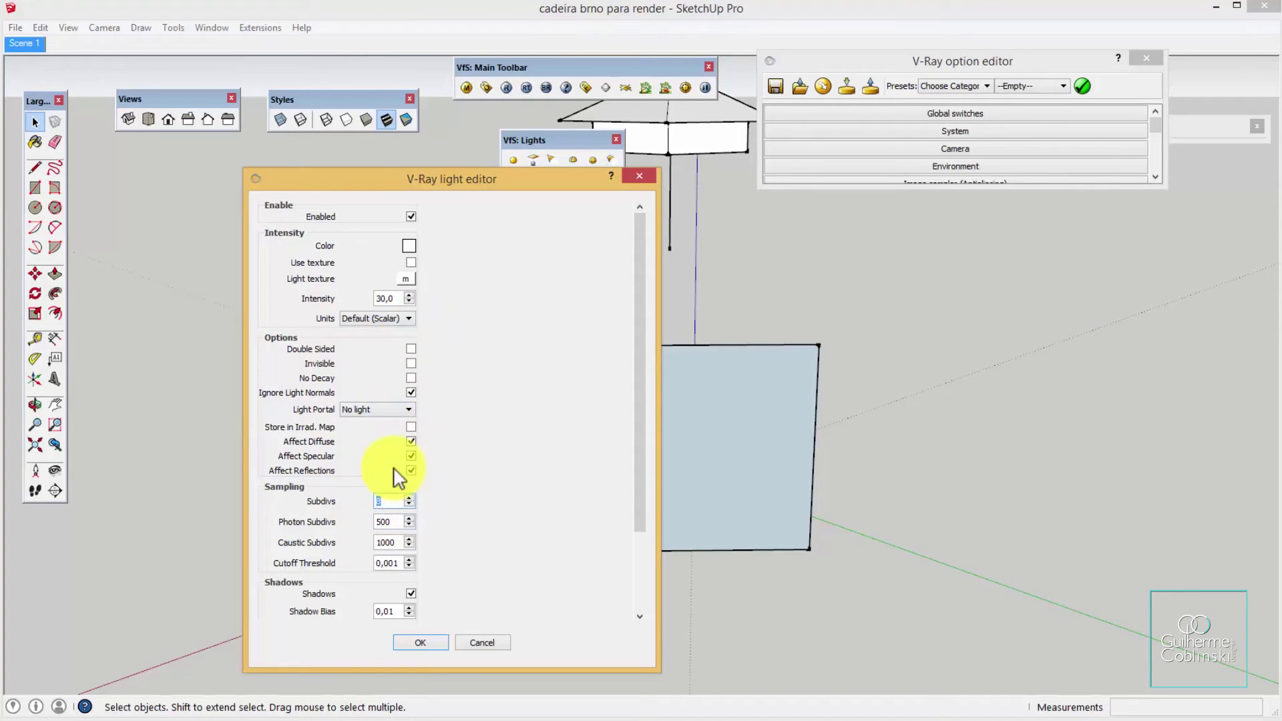
click(432, 640)
mouse_move(435, 641)
middle_down()
mouse_move(481, 504)
mouse_move(601, 452)
middle_up()
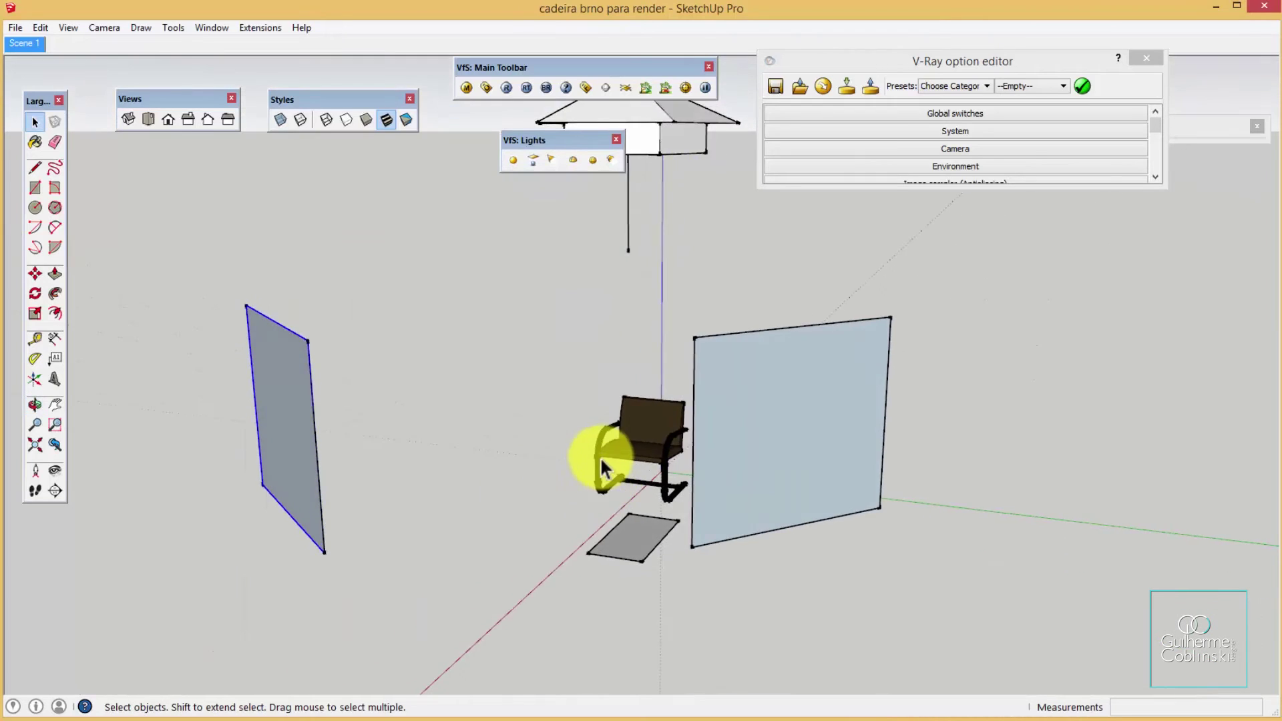
scroll(601, 452, down, 2)
click(626, 234)
right_click(629, 227)
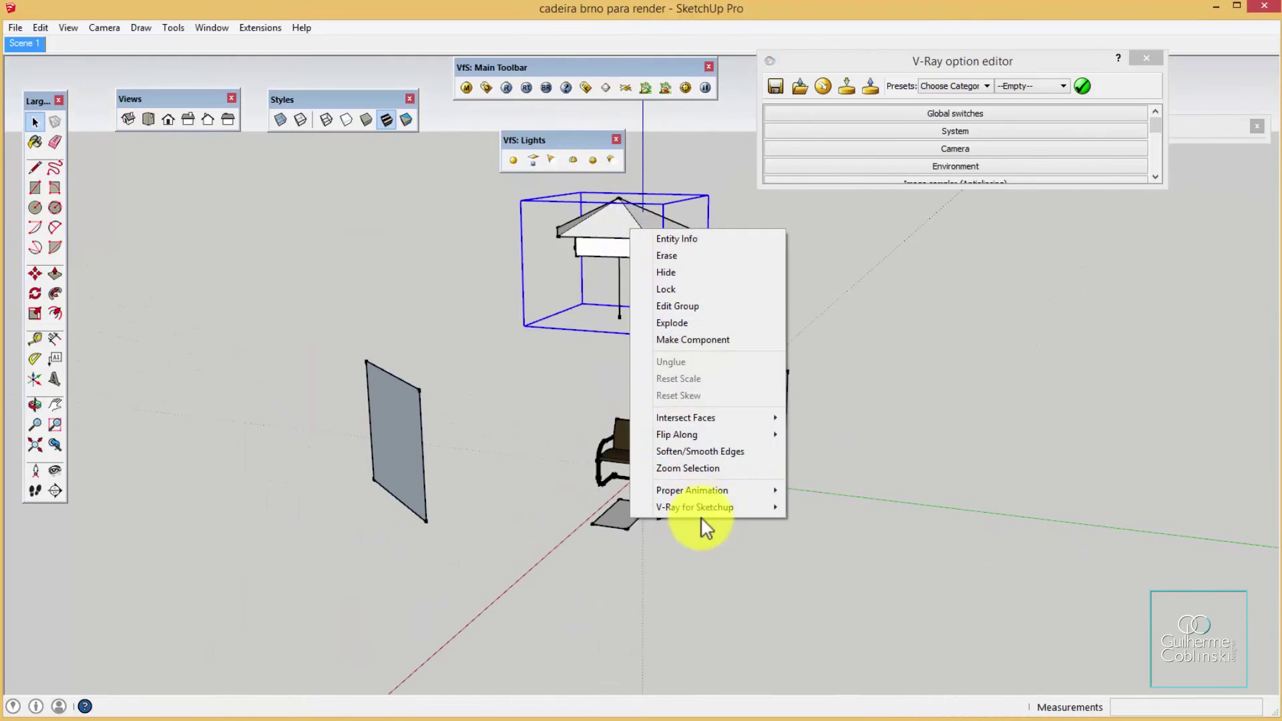
click(808, 509)
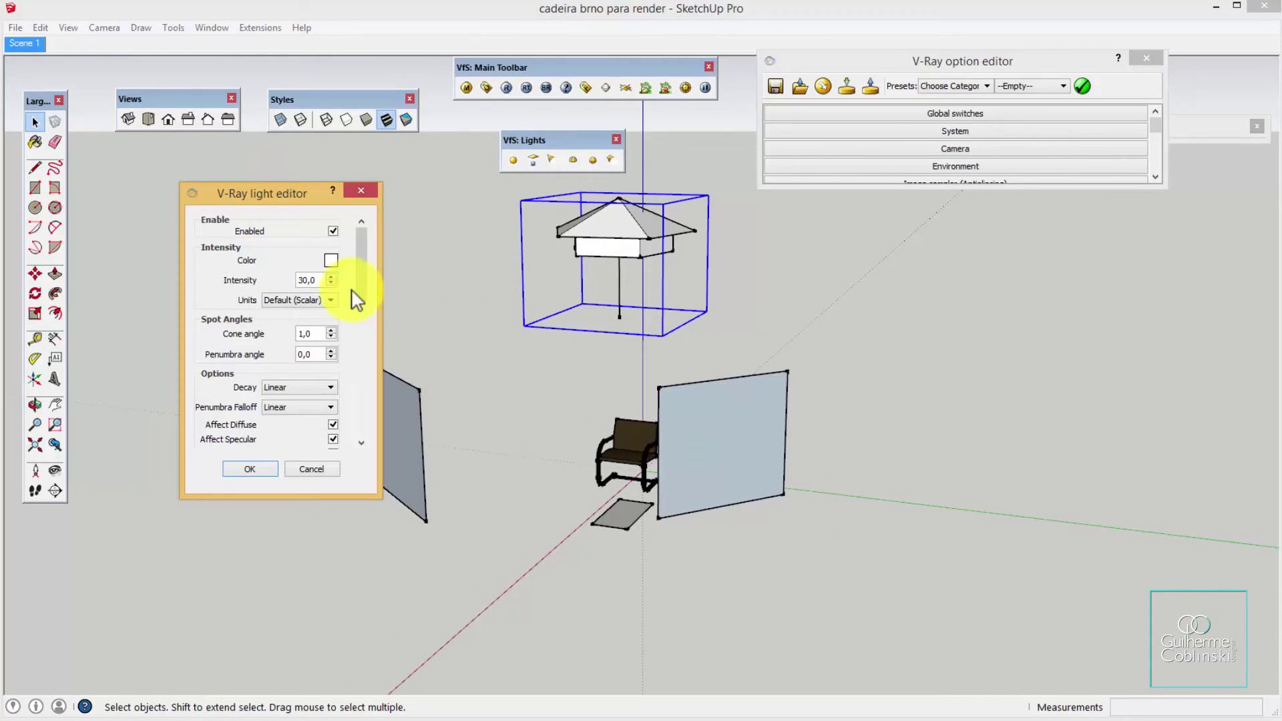
drag(372, 282, 365, 297)
click(326, 315)
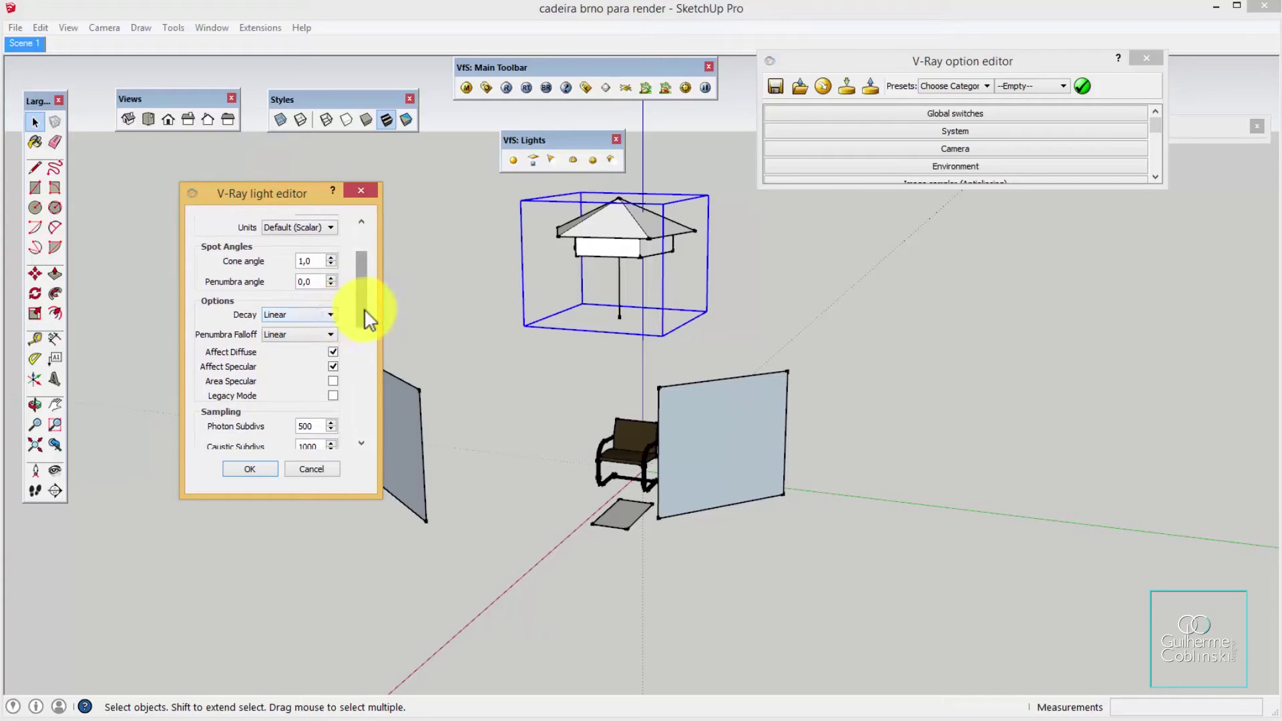
drag(364, 309, 353, 362)
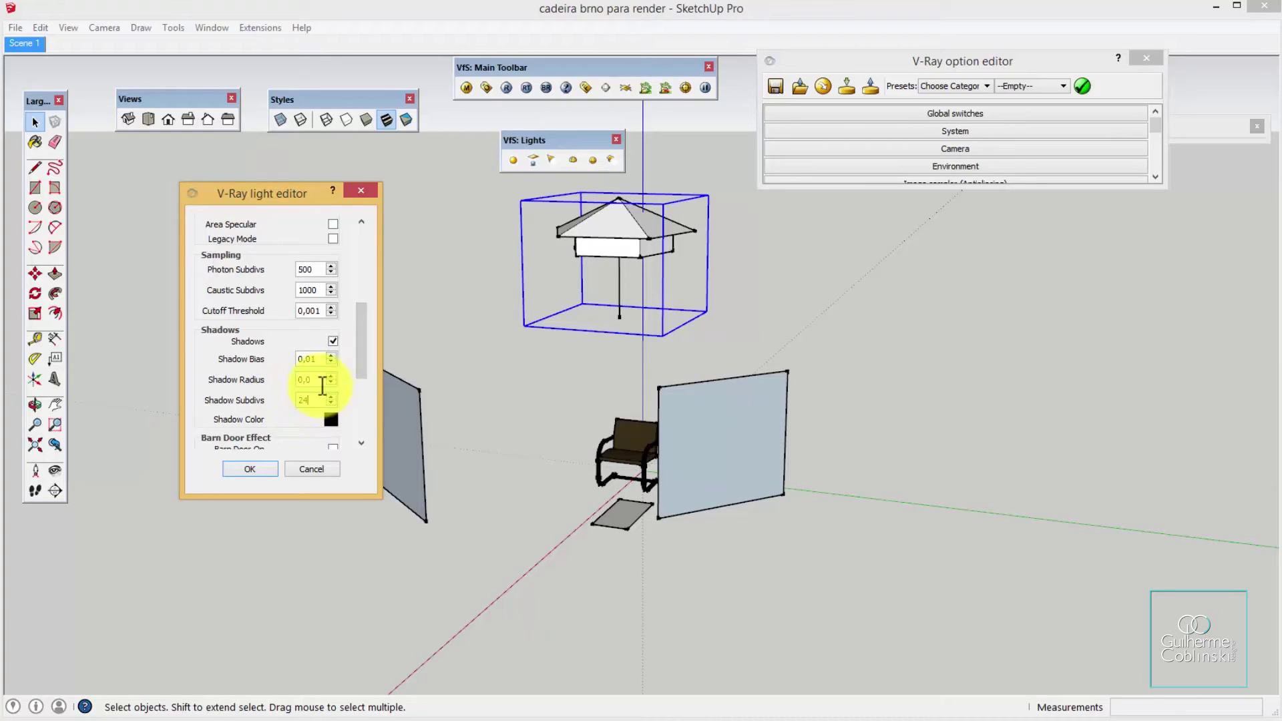
drag(360, 358, 358, 418)
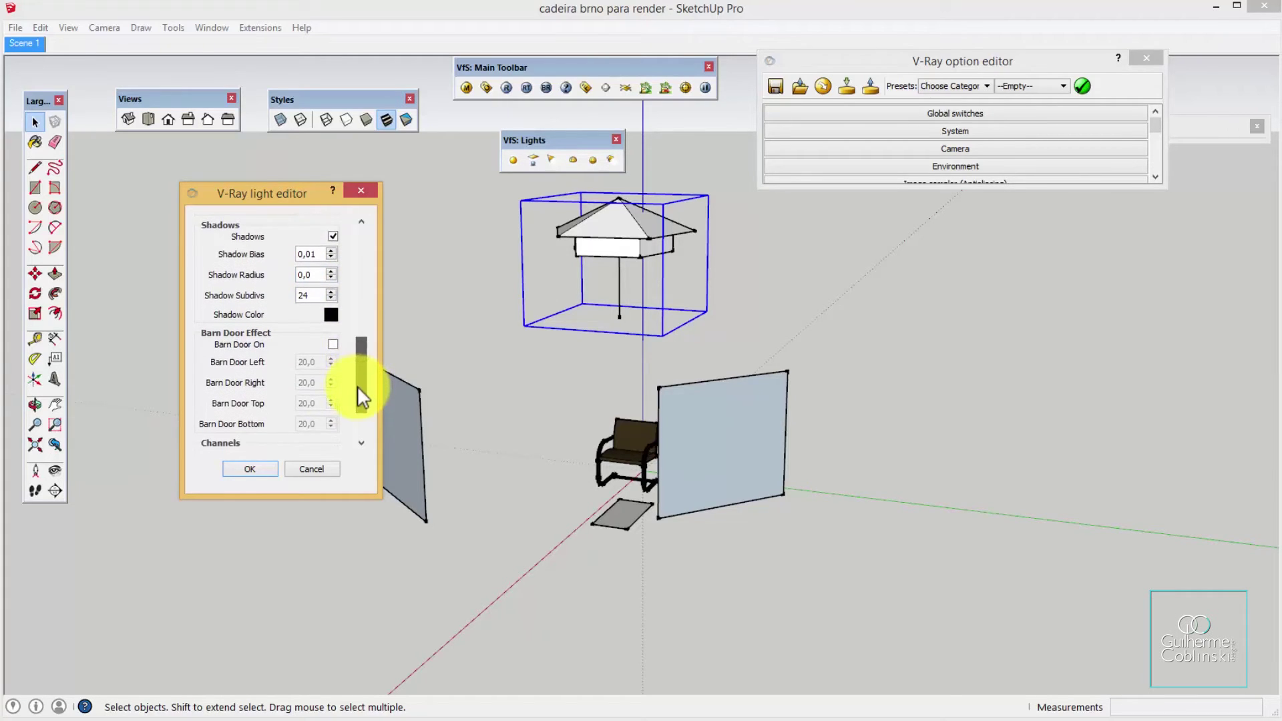
drag(361, 428, 364, 270)
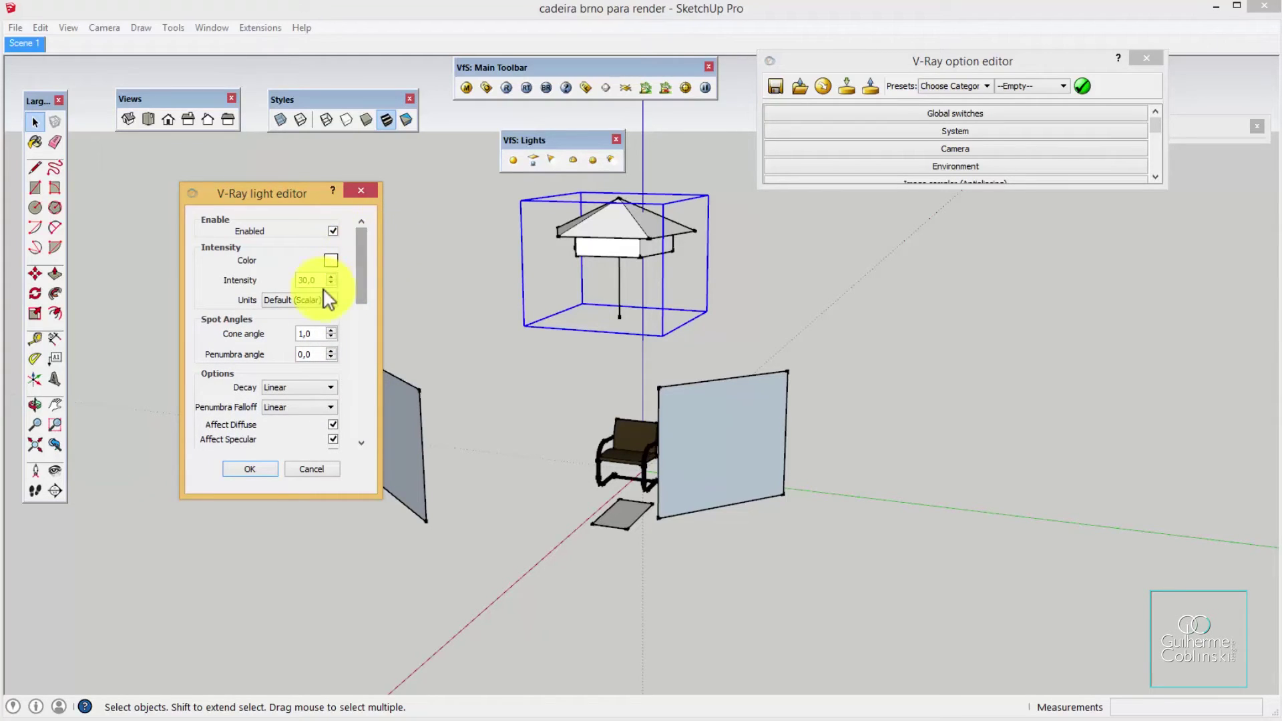
click(270, 473)
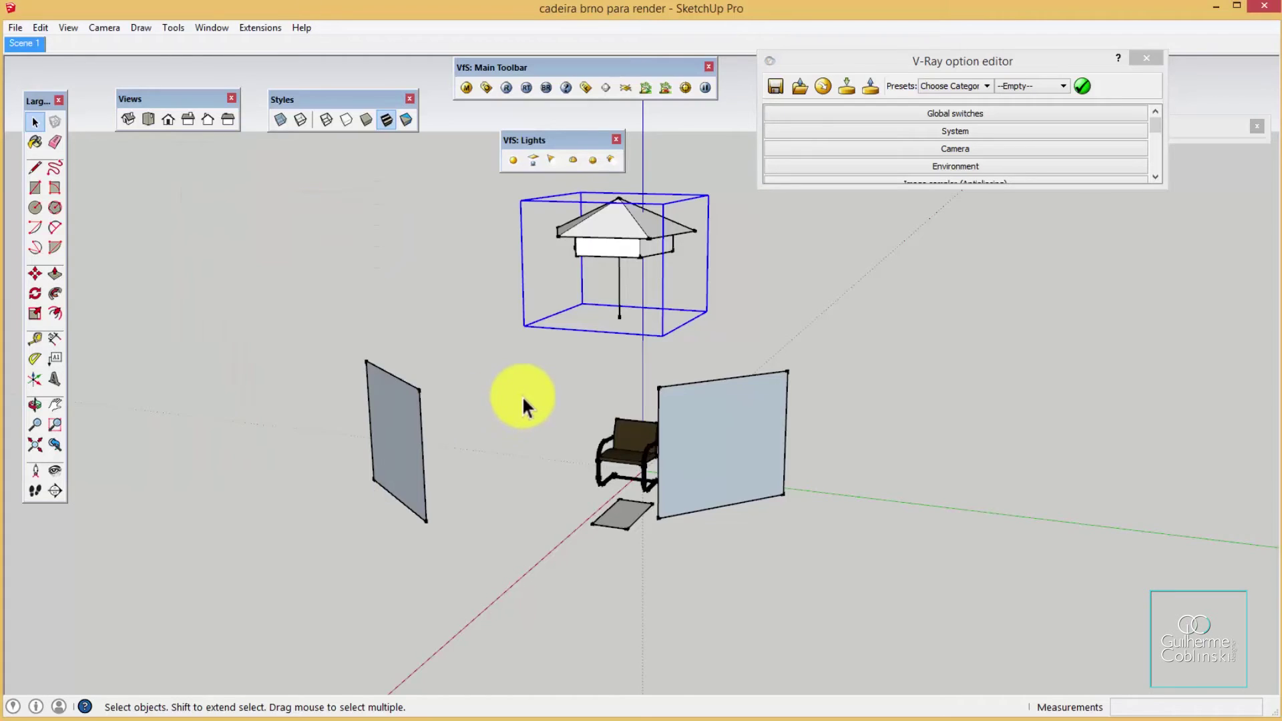
Orbit and zoom toward the chair, then restore the Scene 1 camera view
middle_drag(523, 396, 640, 364)
scroll(640, 363, up, 2)
middle_drag(668, 419, 702, 358)
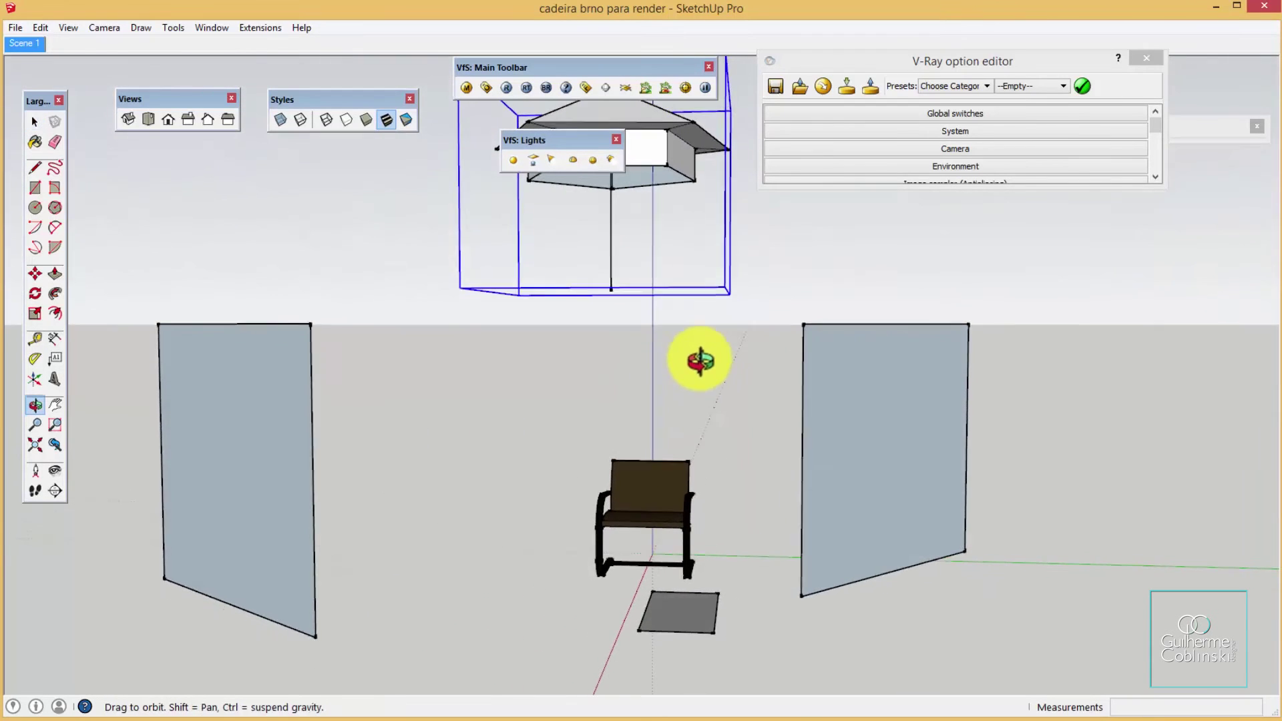
scroll(672, 491, up, 3)
mouse_move(671, 491)
middle_down()
mouse_move(654, 506)
mouse_move(647, 428)
mouse_move(652, 448)
middle_up()
click(30, 44)
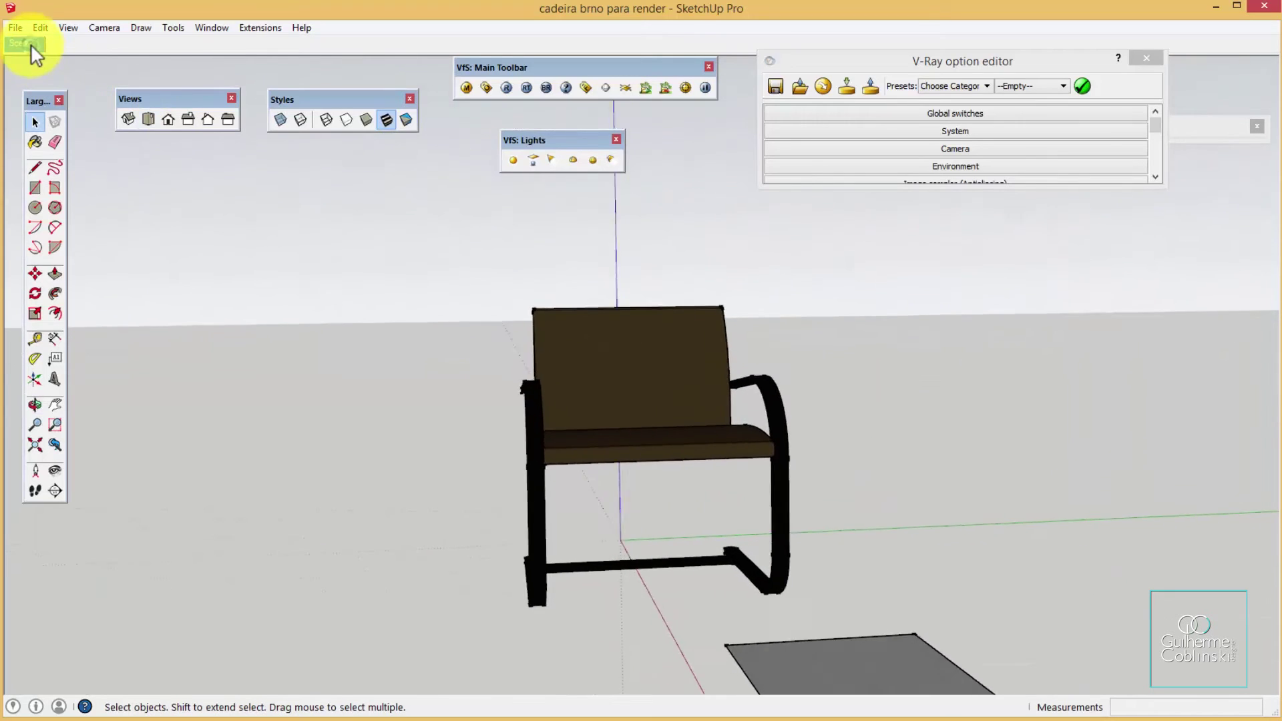
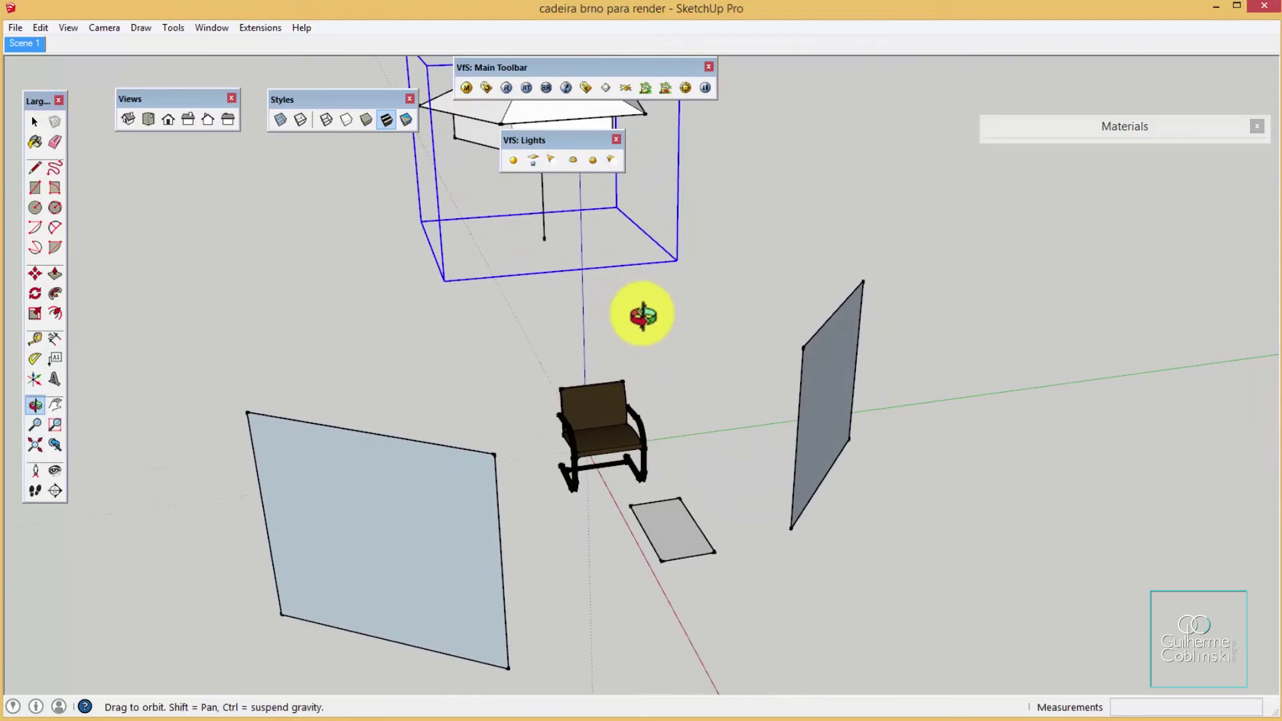
Draw a floor rectangle enclosing the chair, panels and light
key(r)
mouse_move(676, 309)
middle_down()
mouse_move(664, 347)
mouse_move(681, 364)
middle_up()
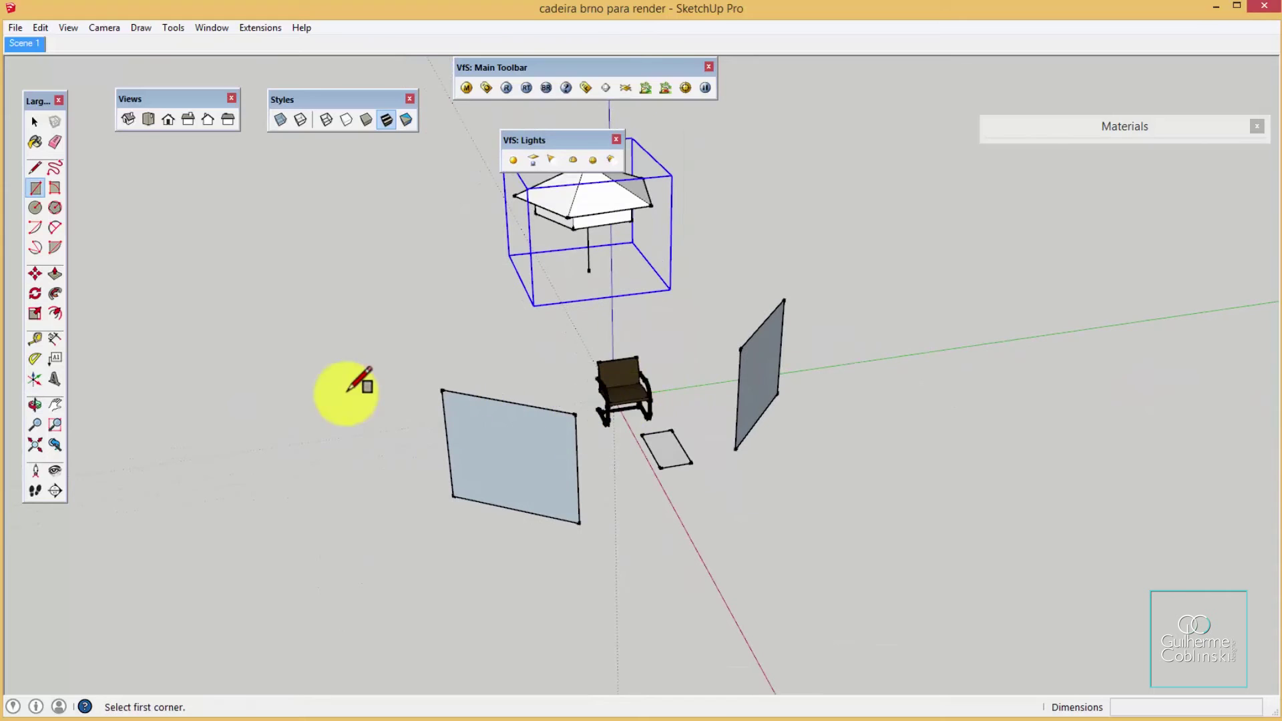
click(285, 344)
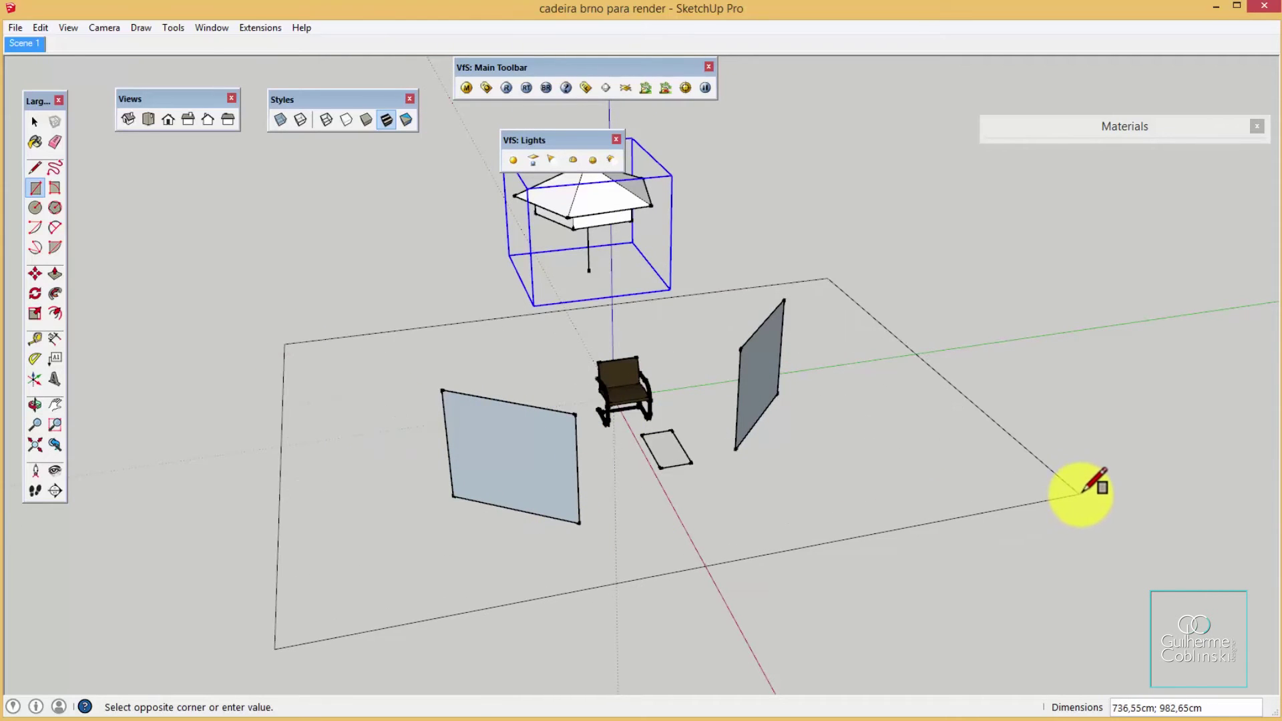
click(1080, 496)
Pull the rectangle up about 410.9 cm into a room box and return to Scene 1
key(p)
drag(902, 452, 859, 252)
key(space)
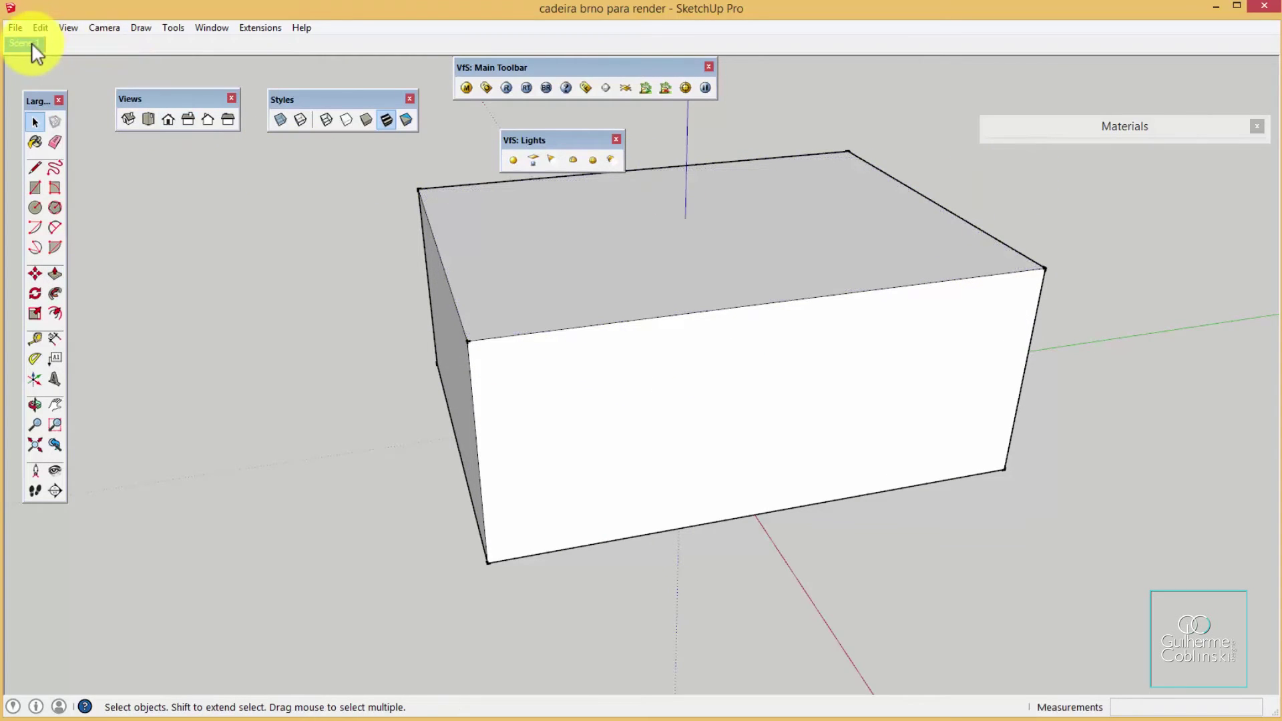
click(31, 42)
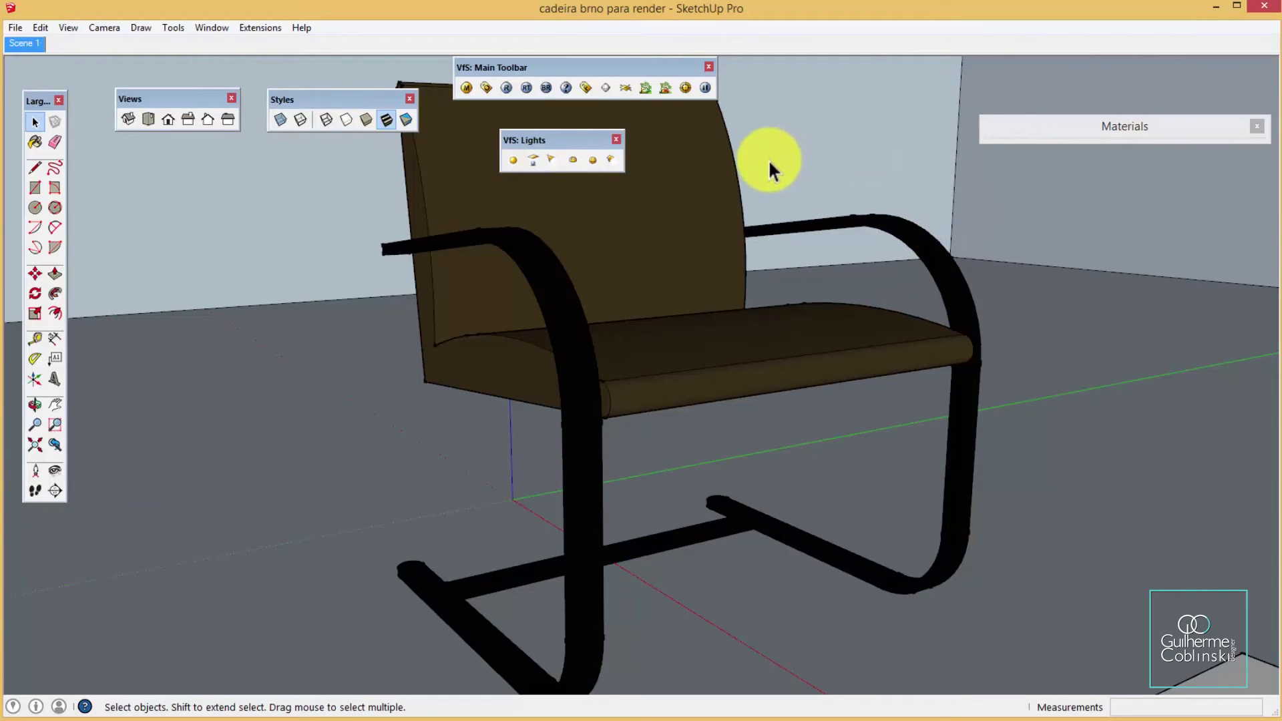
Select the back wall with its connected room faces, then dismiss the menu and selection
click(847, 154)
double_click(846, 154)
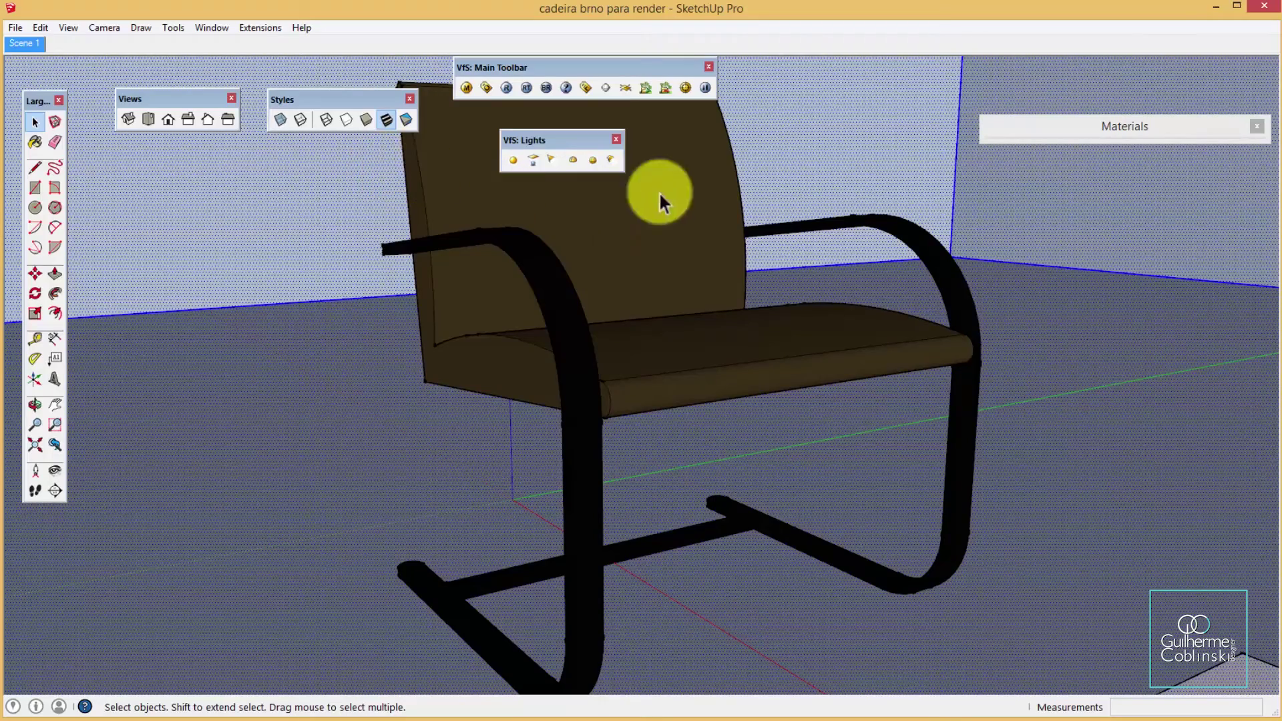
right_click(861, 157)
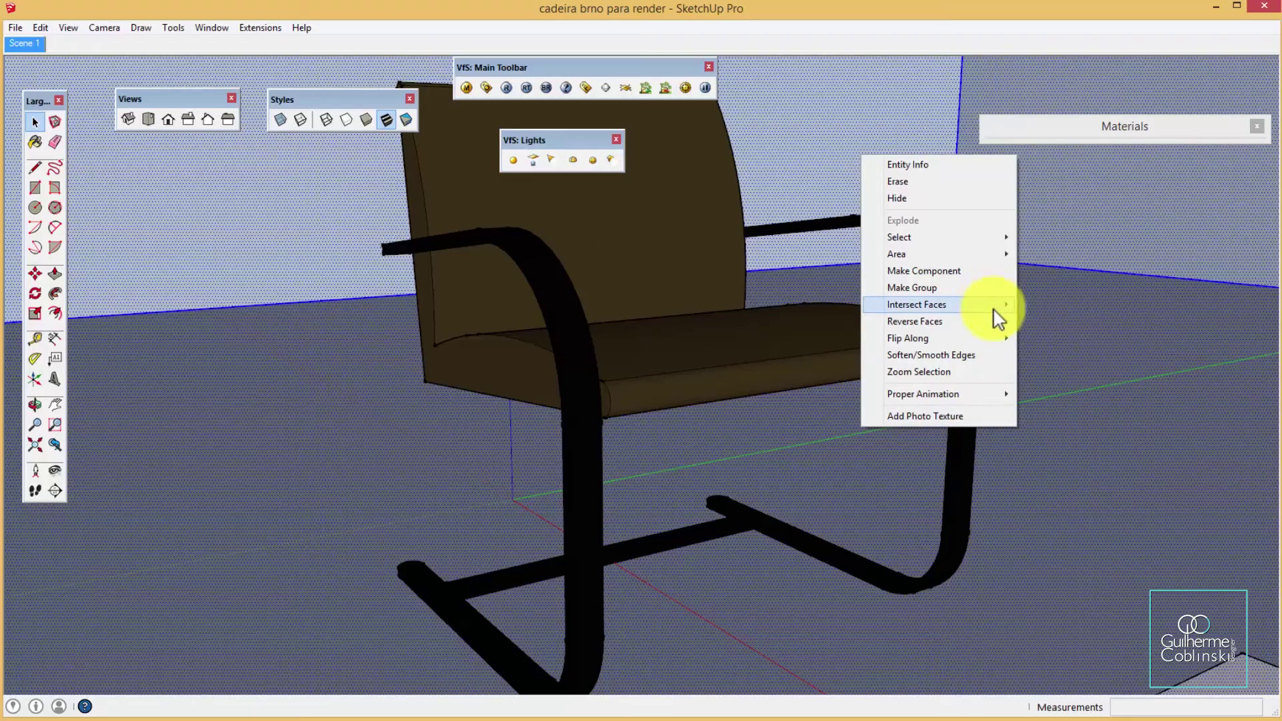
click(1089, 298)
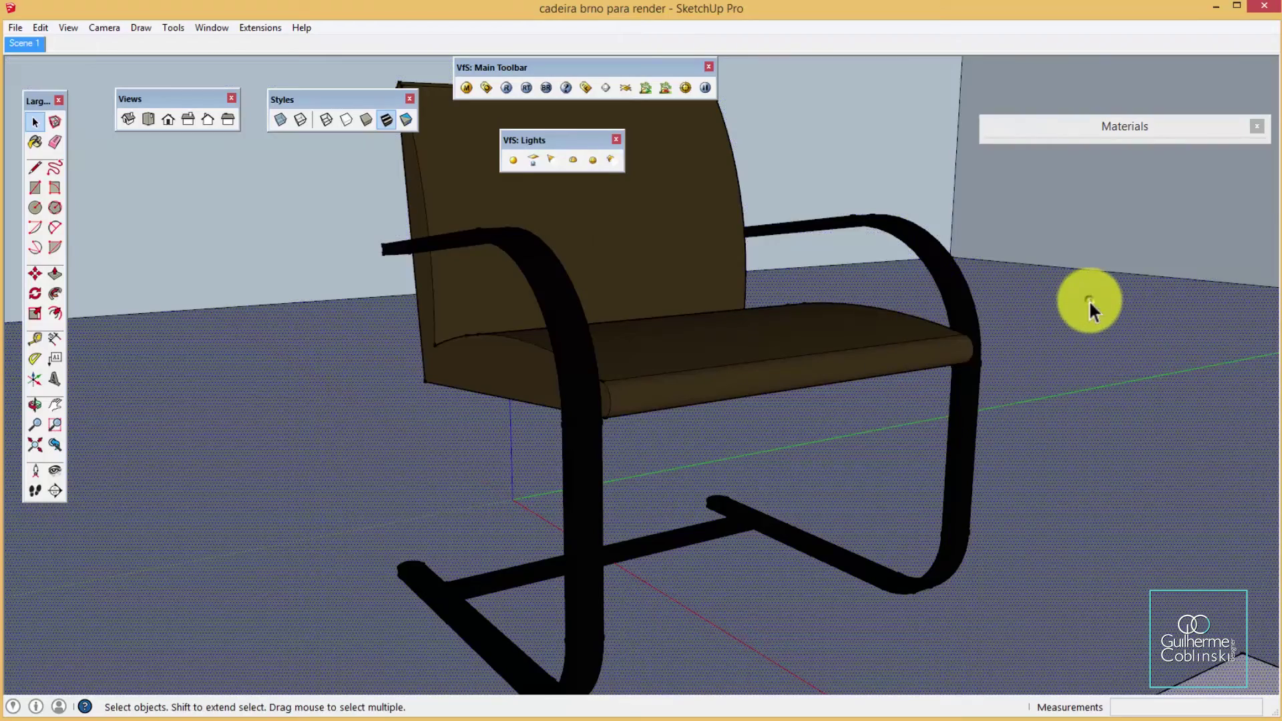
Reverse the room's wall and floor faces so the white sides face inward
right_click(1076, 237)
click(1019, 185)
double_click(1019, 186)
right_click(1020, 186)
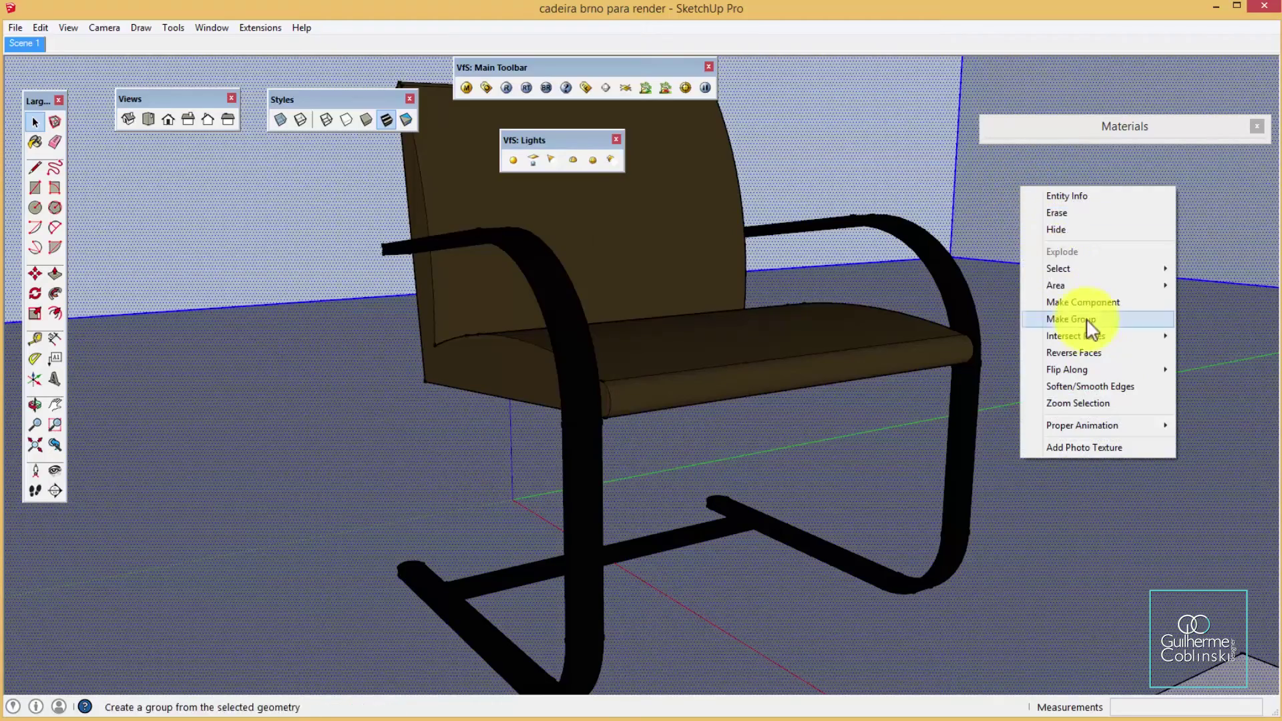
click(1088, 352)
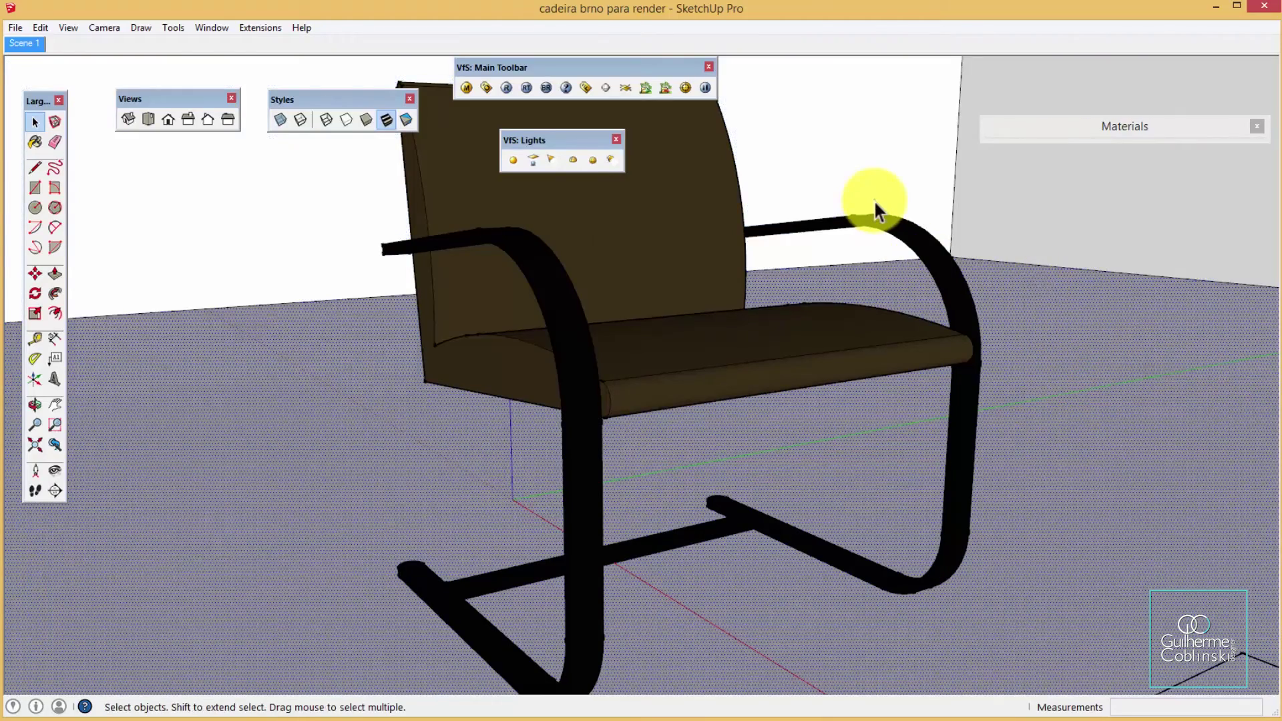
click(873, 199)
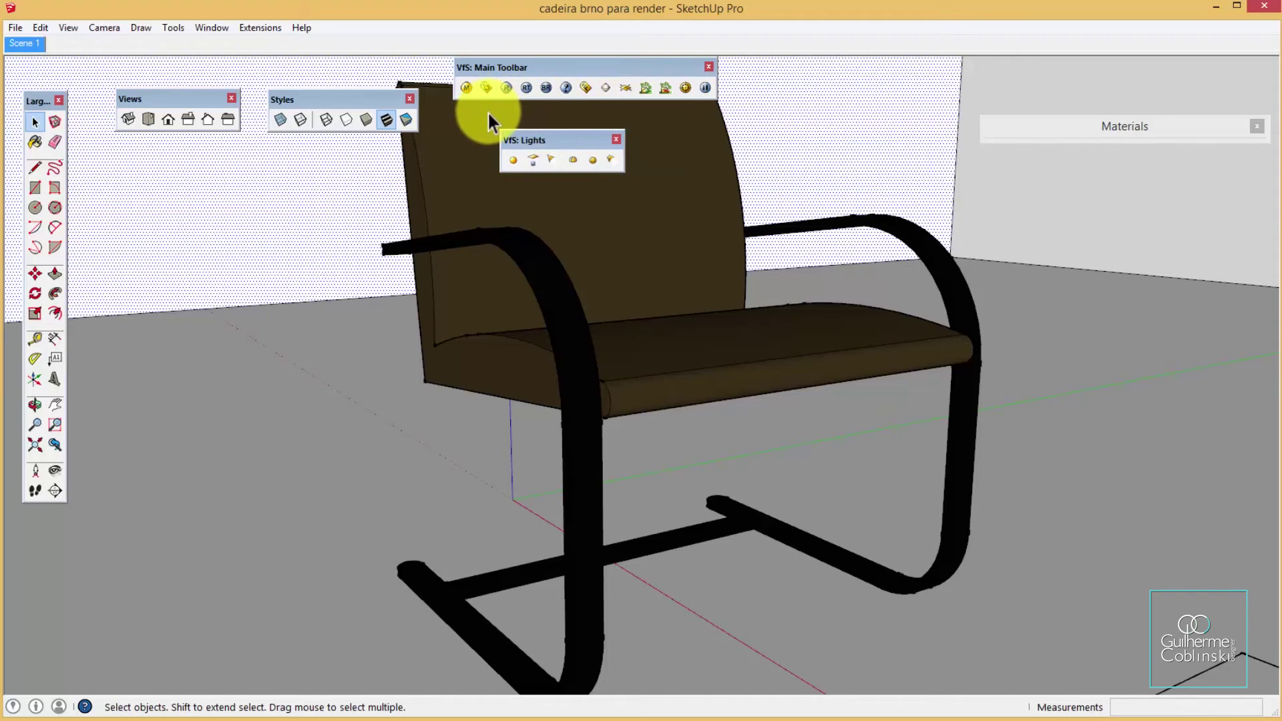
click(506, 90)
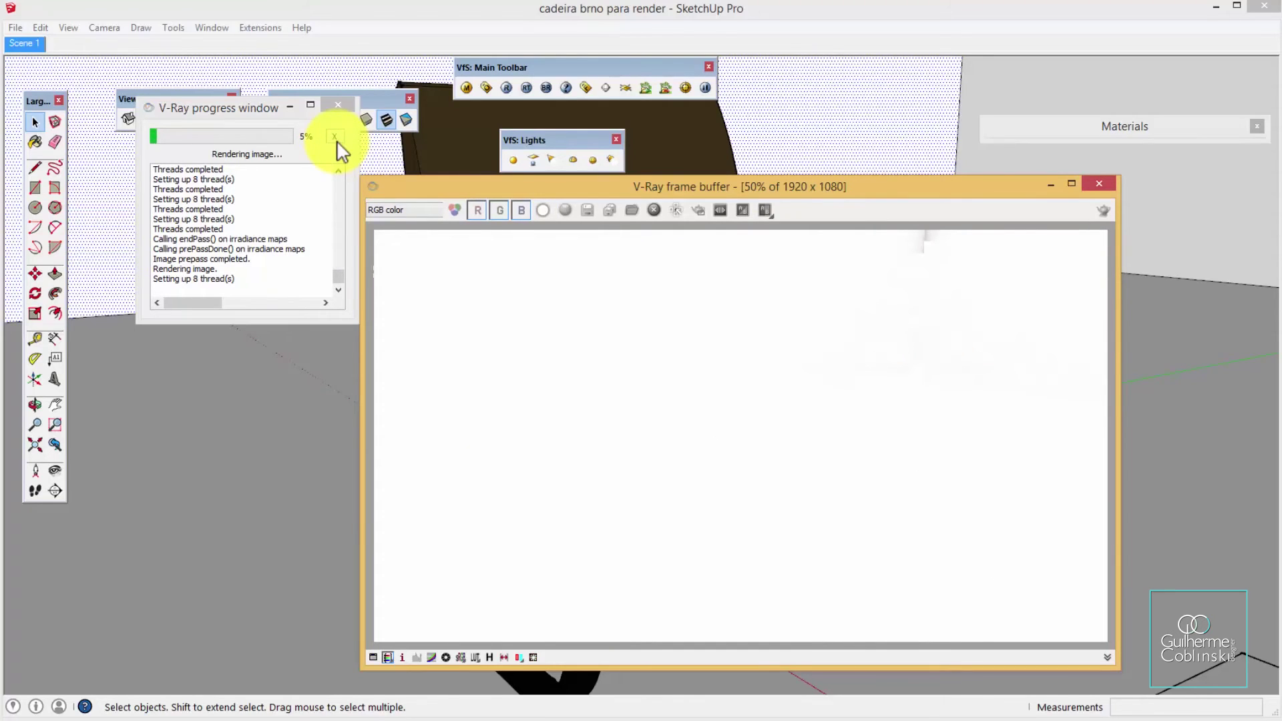
click(426, 207)
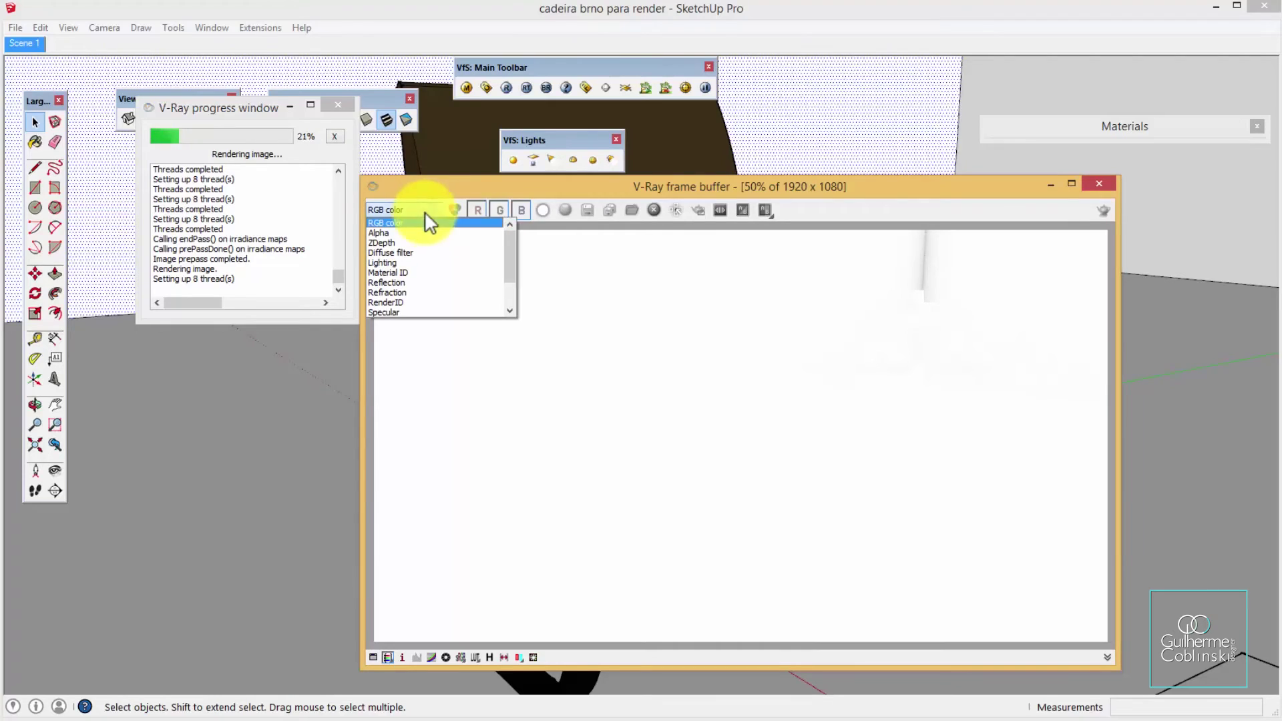
click(421, 215)
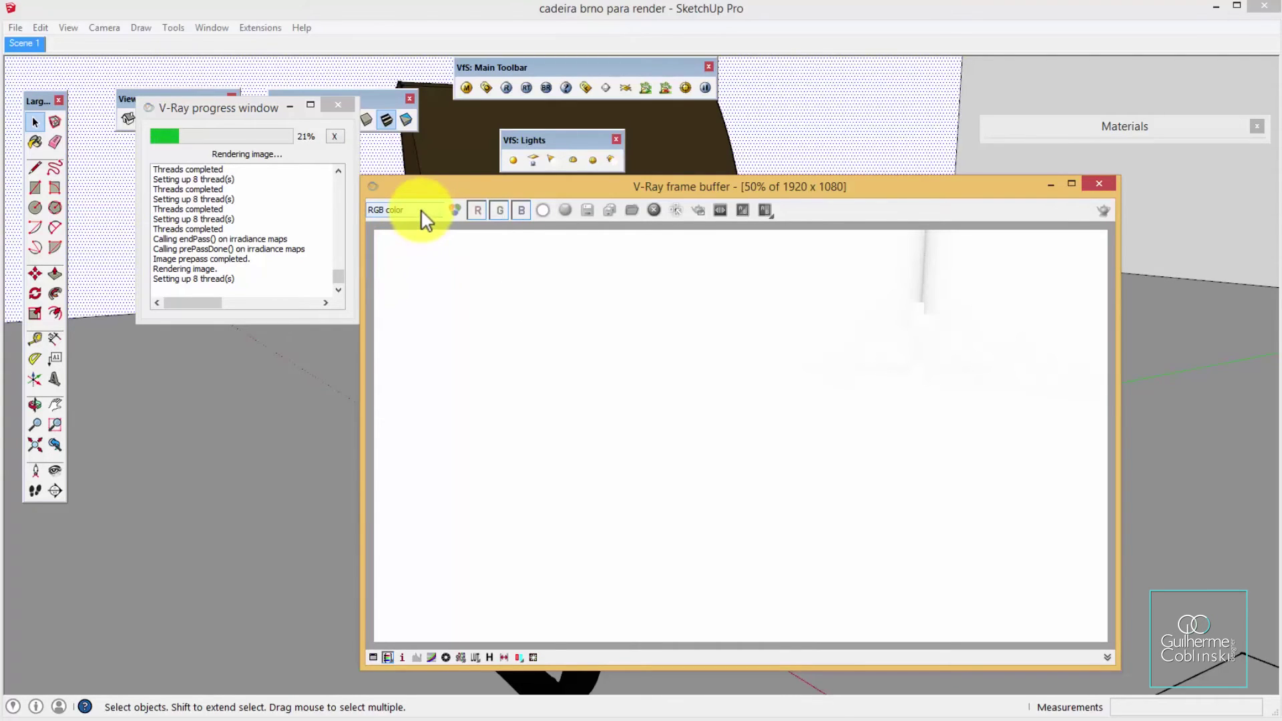
scroll(688, 371, down, 1)
scroll(784, 448, up, 1)
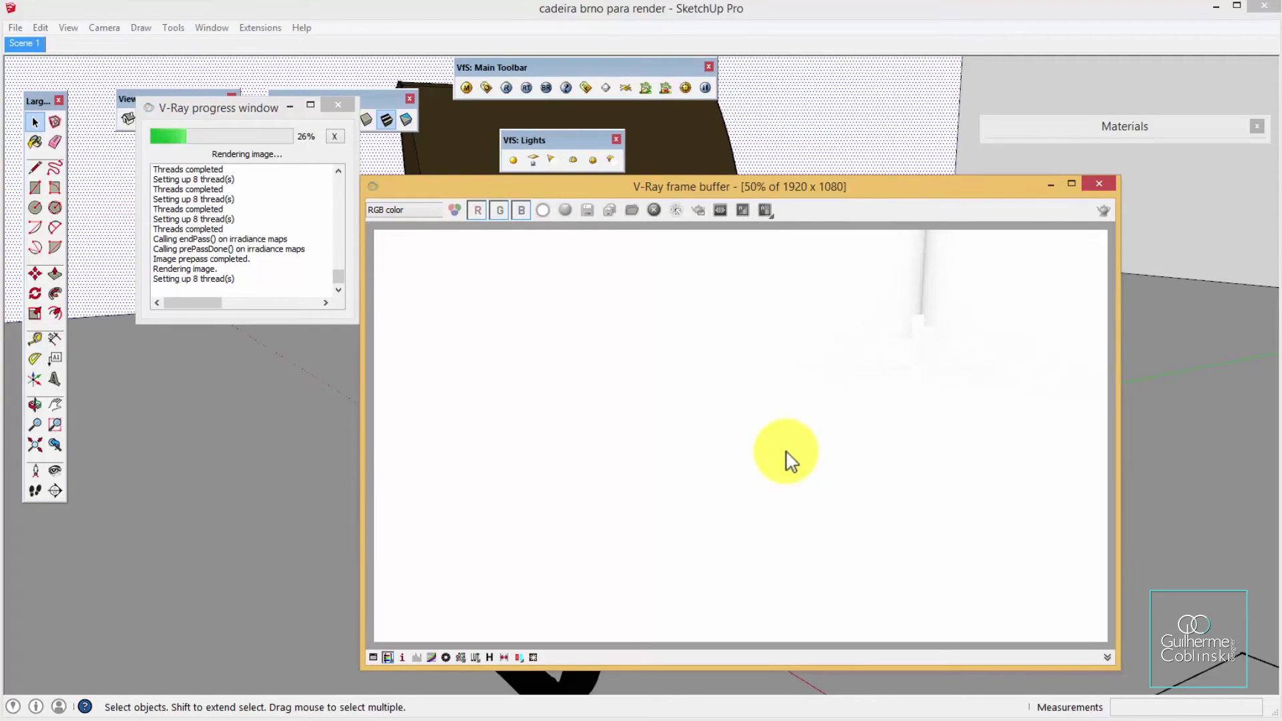
scroll(791, 458, down, 2)
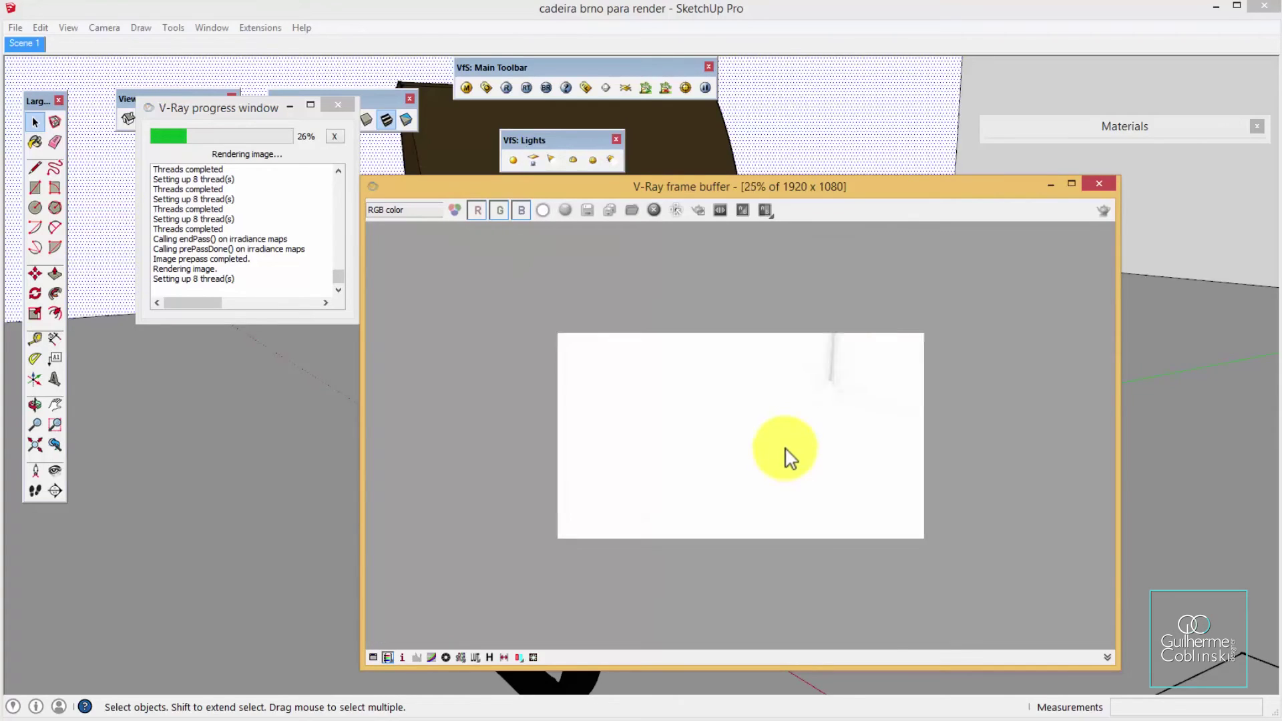
scroll(790, 459, up, 1)
scroll(790, 458, up, 1)
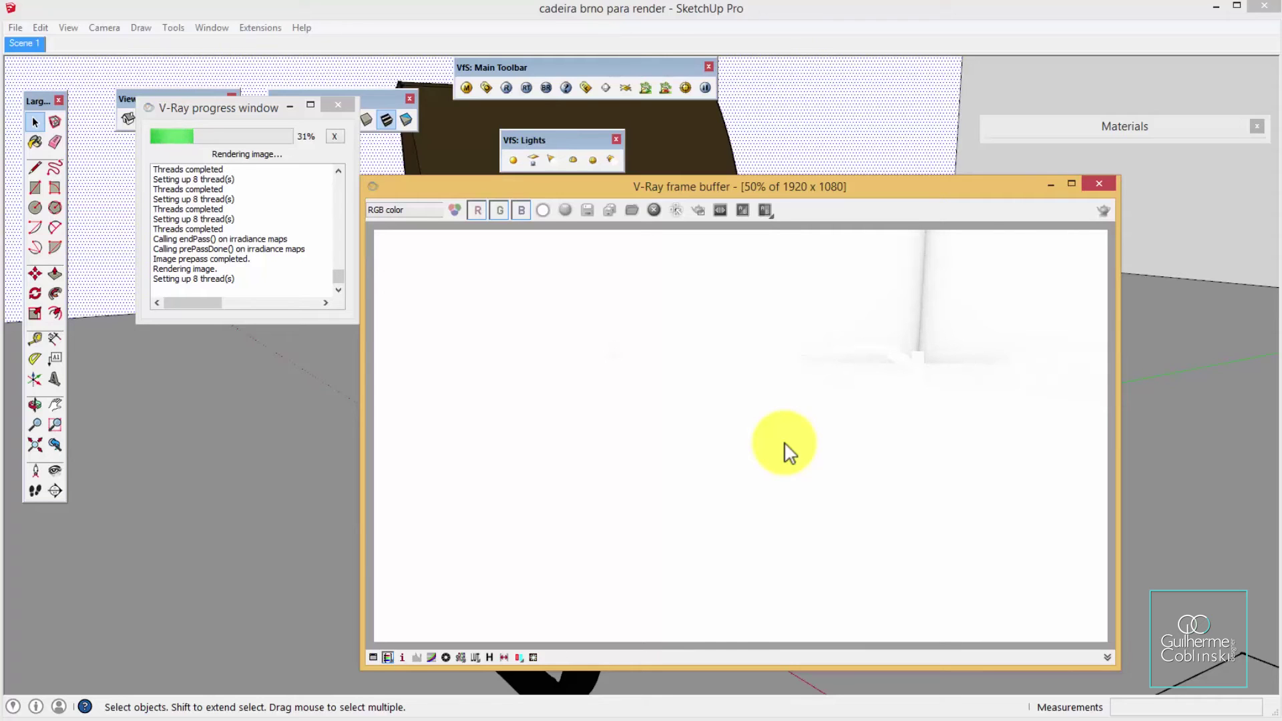
click(1099, 185)
click(341, 105)
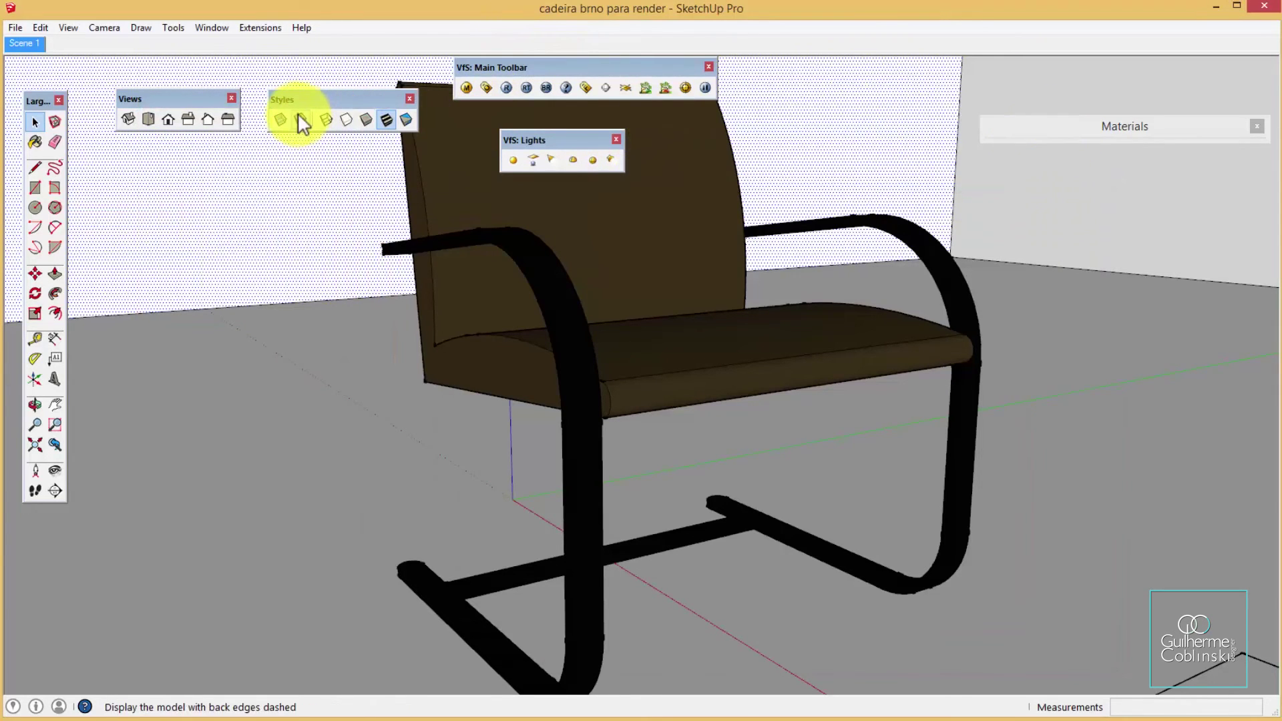
Uncheck Override materials under V-Ray Global switches and close the options editor
click(485, 86)
drag(1161, 255, 1156, 434)
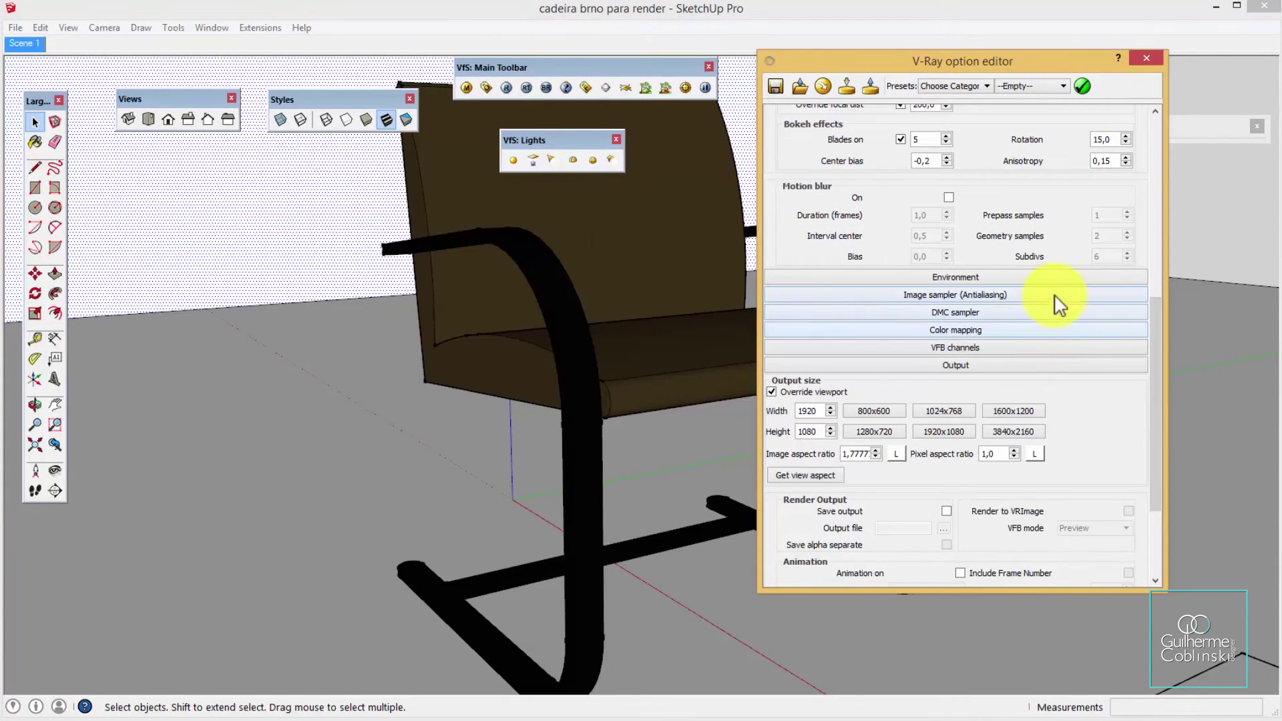
click(1128, 296)
drag(1154, 328, 1161, 154)
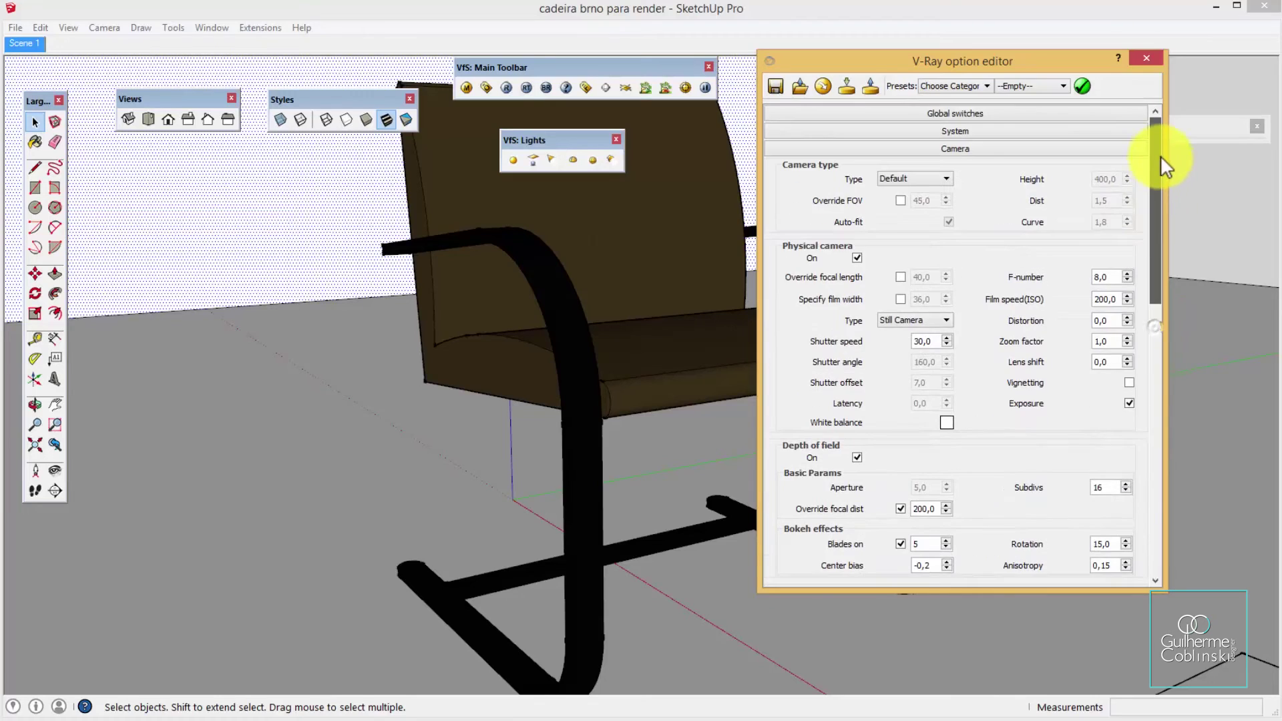
click(1042, 114)
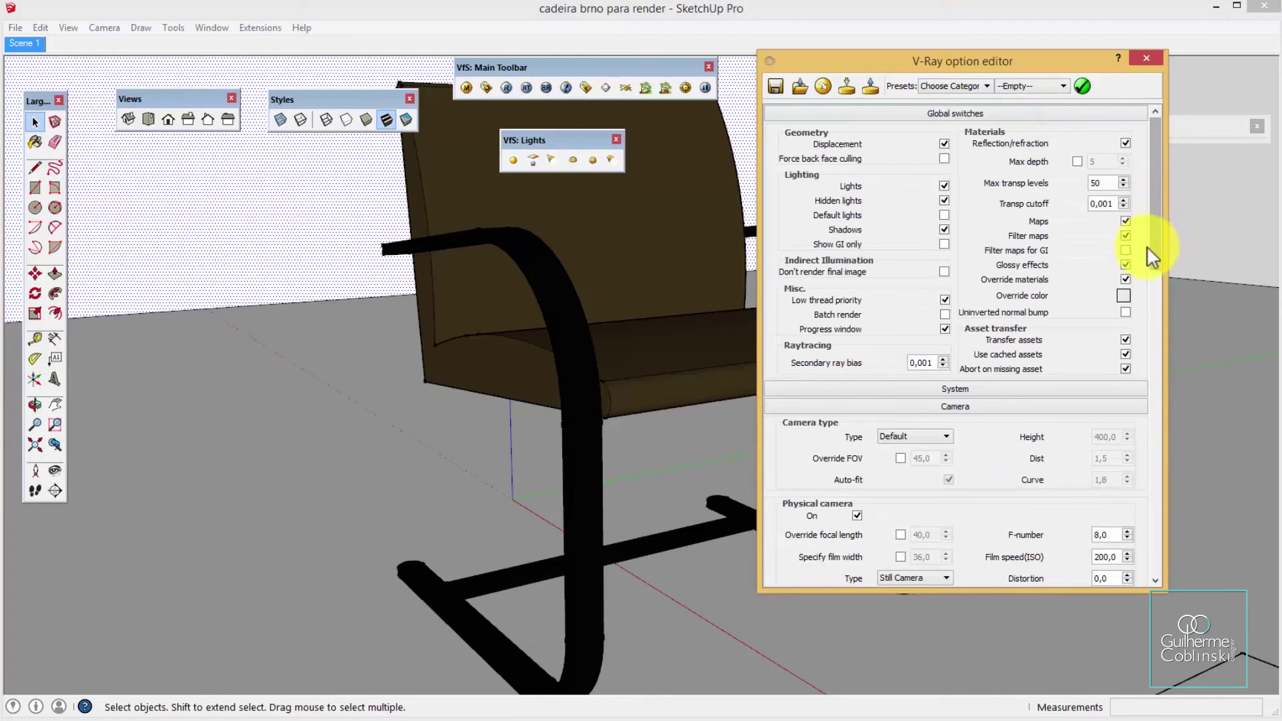
click(1126, 279)
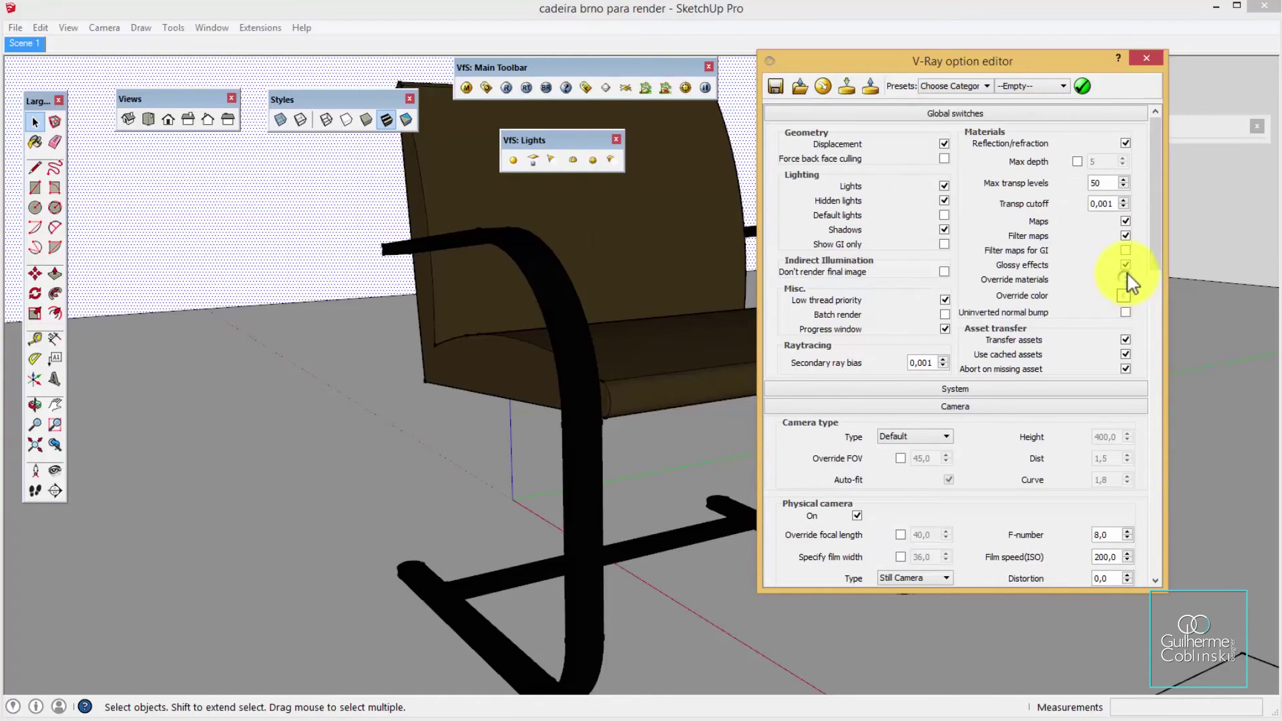
click(1144, 59)
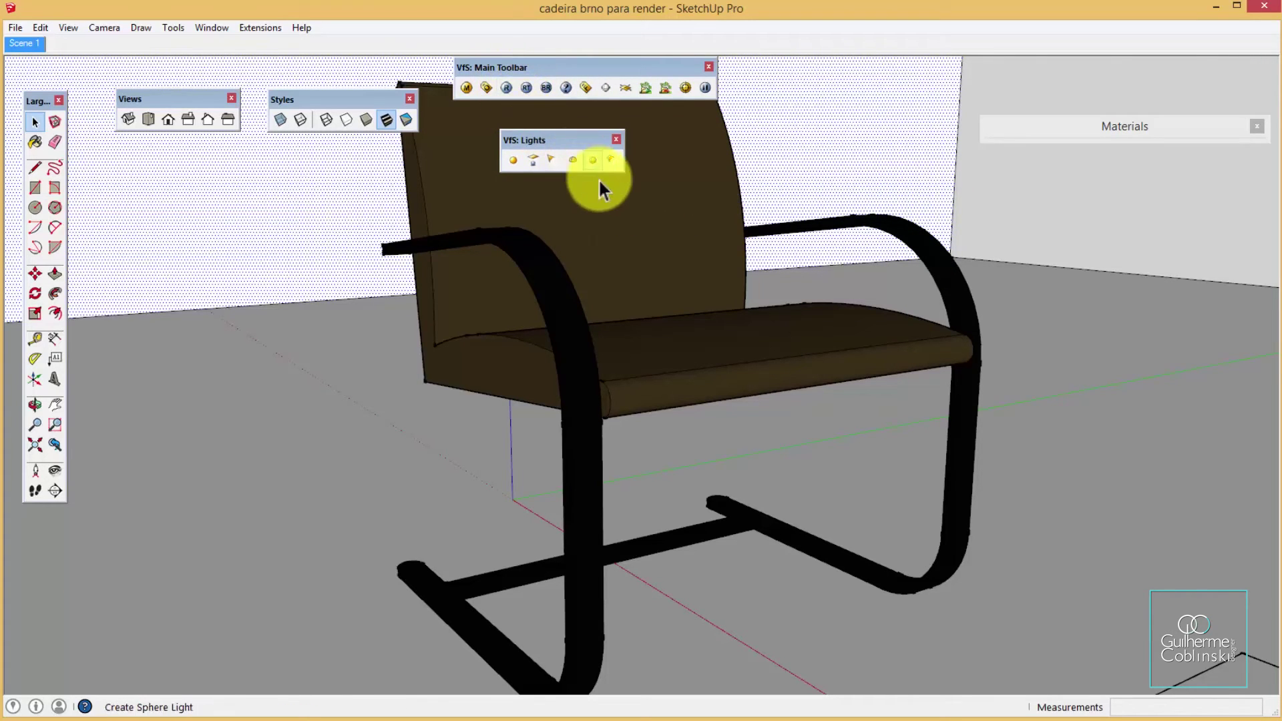
Render Scene 1 with V-Ray using the model's own materials, then close the render windows
mouse_move(793, 278)
middle_down()
mouse_move(730, 318)
mouse_move(770, 262)
mouse_move(735, 253)
middle_up()
click(19, 46)
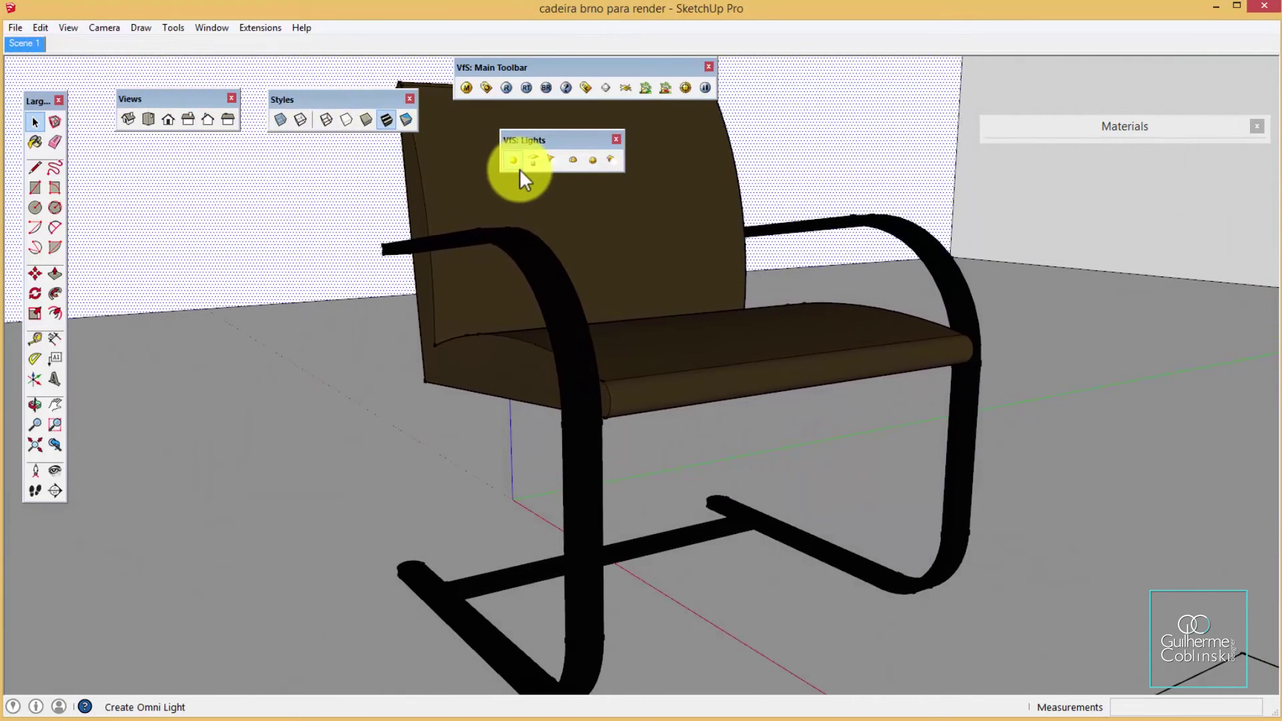
click(506, 88)
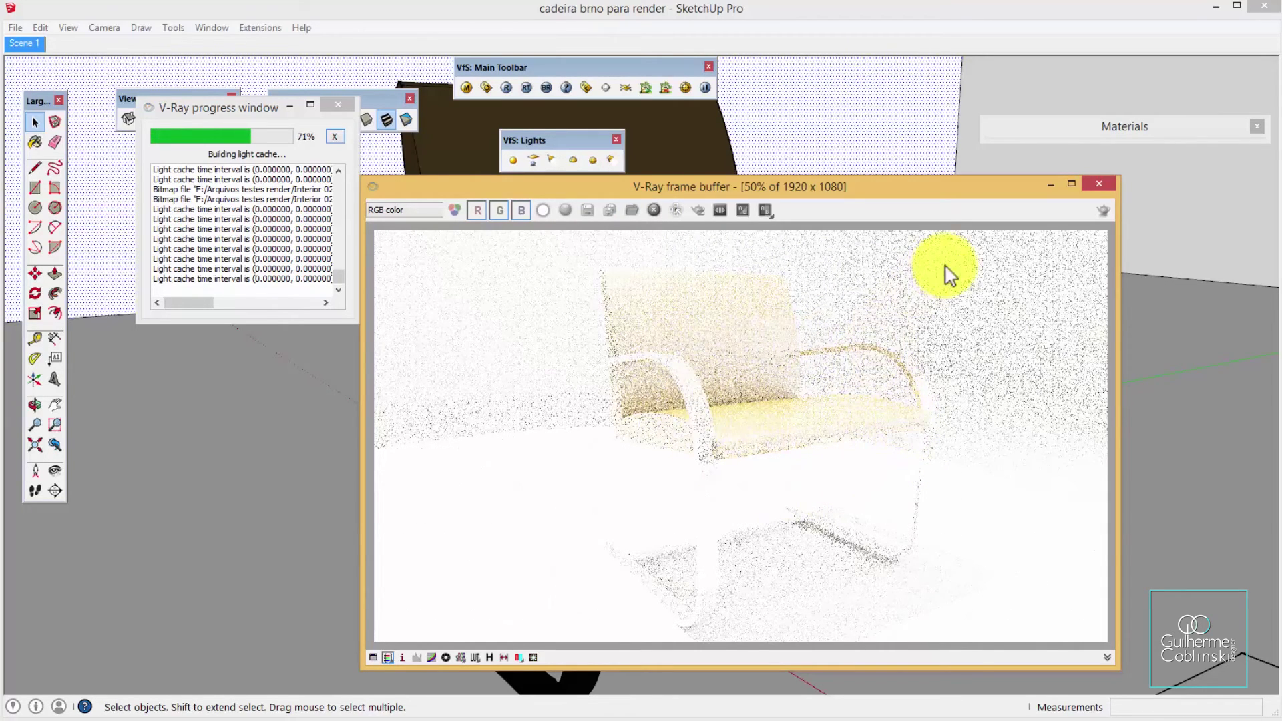
click(1099, 184)
click(339, 104)
mouse_move(542, 194)
middle_down()
mouse_move(520, 374)
mouse_move(549, 362)
middle_up()
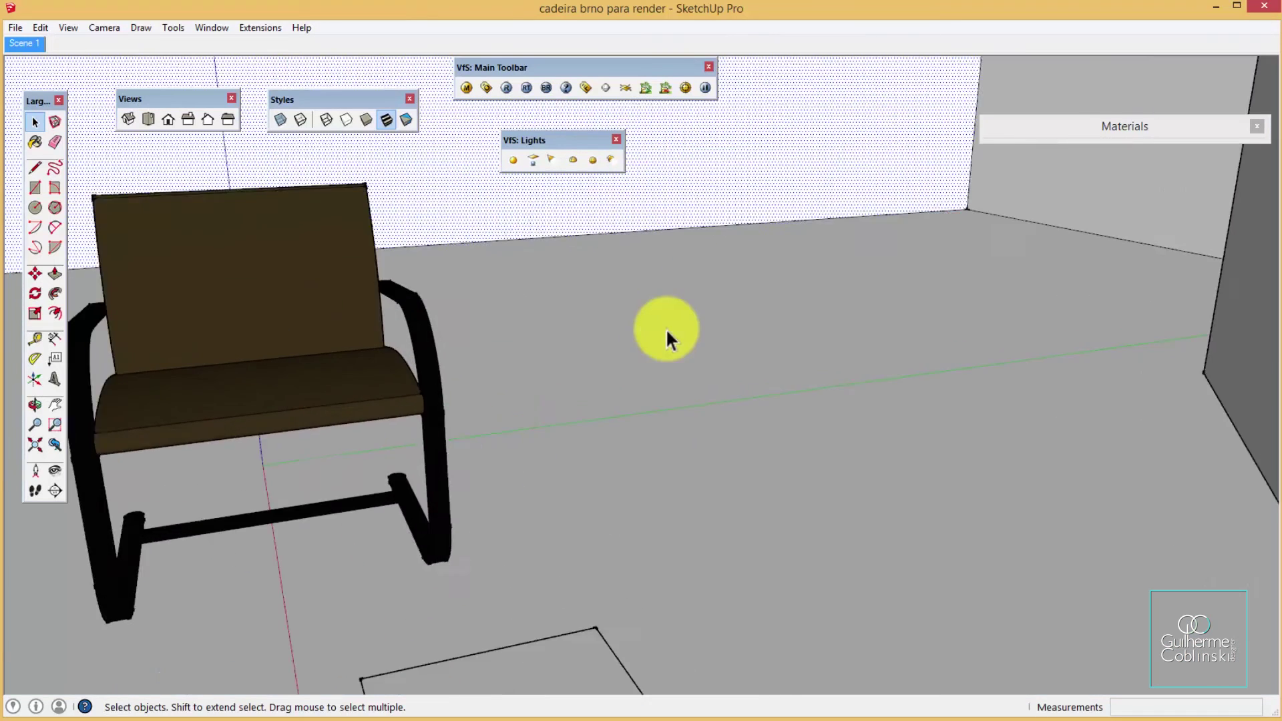
mouse_move(667, 328)
middle_down()
mouse_move(821, 338)
mouse_move(436, 377)
mouse_move(720, 330)
middle_up()
click(711, 321)
right_click(710, 322)
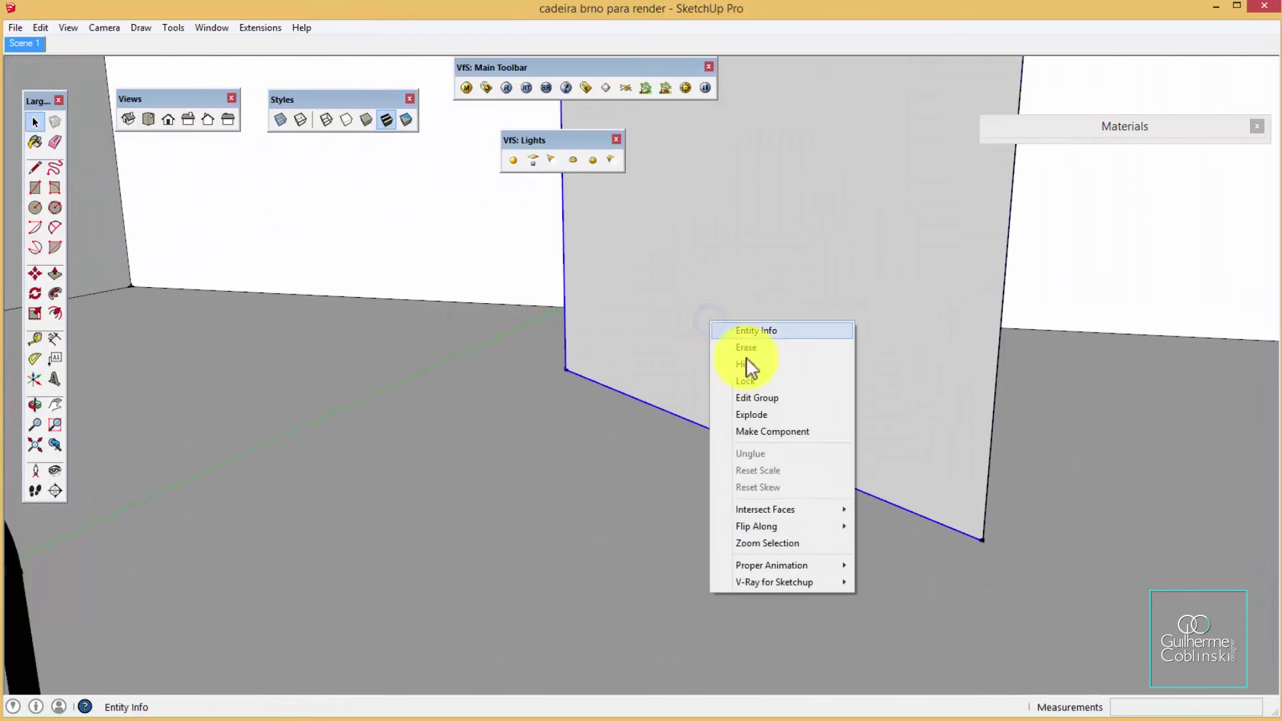
click(894, 581)
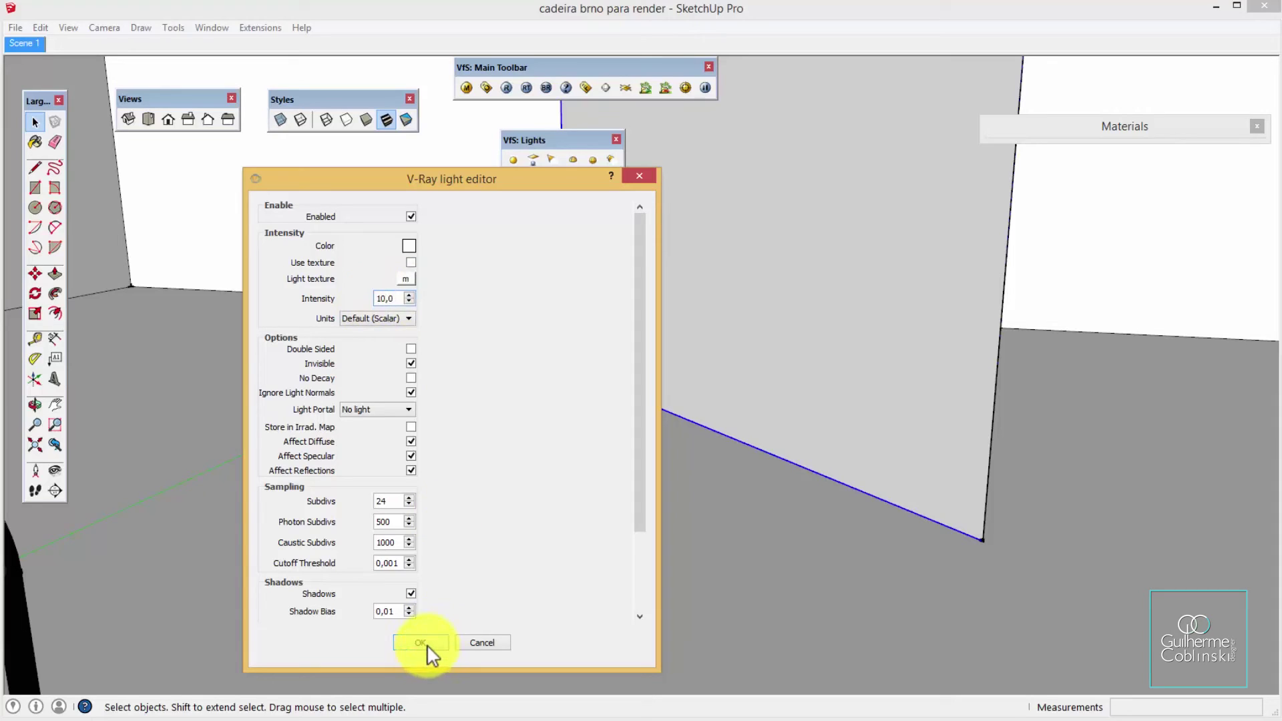
drag(395, 298, 355, 304)
click(425, 645)
mouse_move(865, 343)
middle_down()
mouse_move(555, 455)
mouse_move(717, 443)
middle_up()
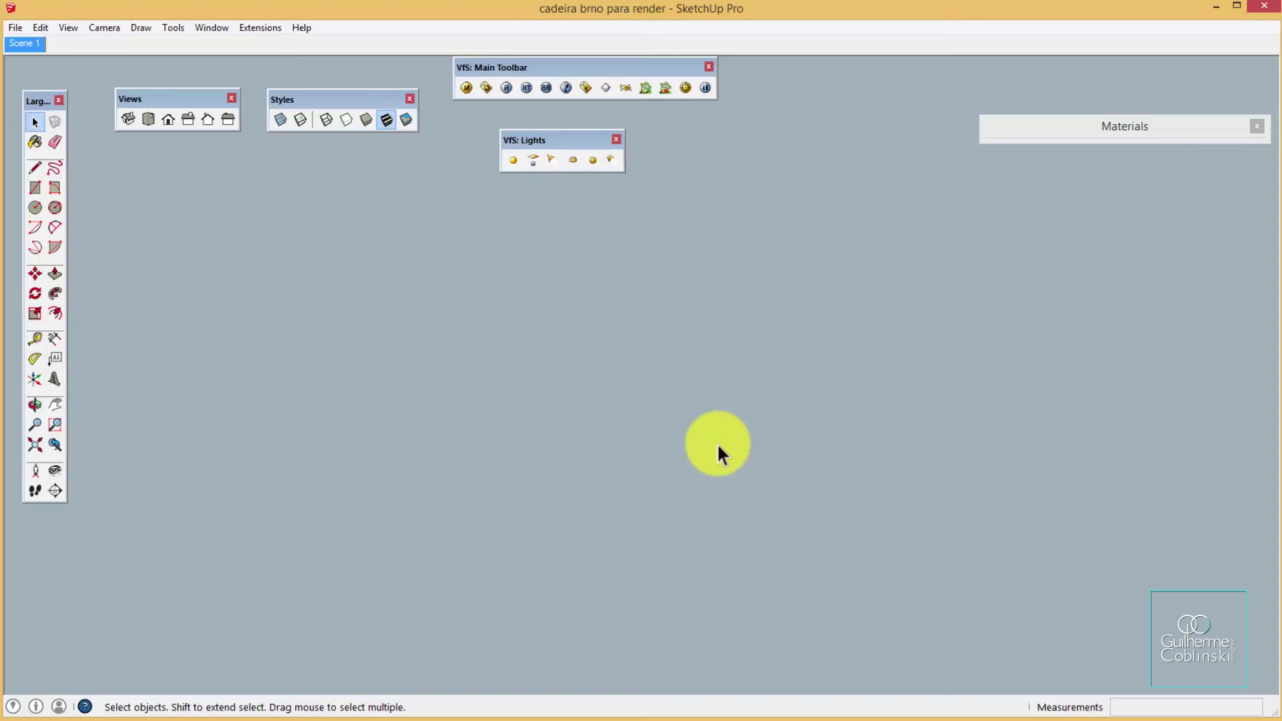
middle_drag(720, 452, 498, 386)
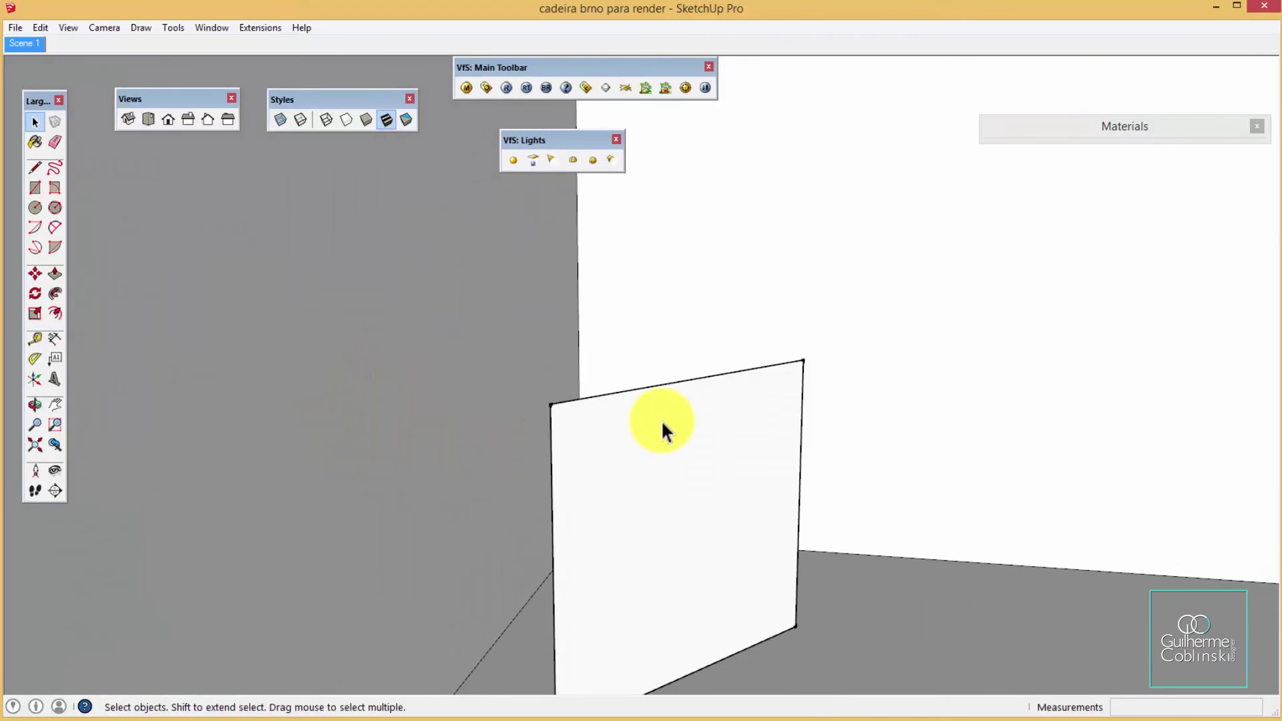
Lower the wall panel light's V-Ray intensity and confirm it
middle_drag(661, 419, 443, 343)
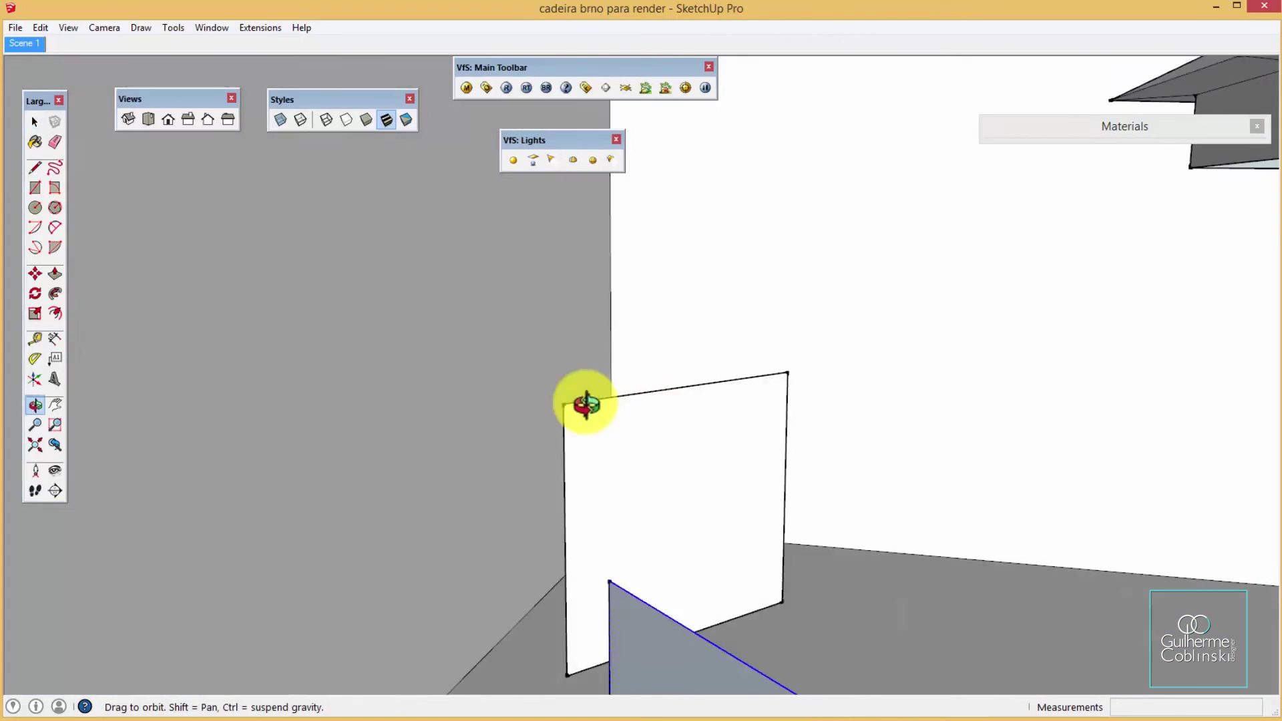
right_click(571, 423)
mouse_move(636, 684)
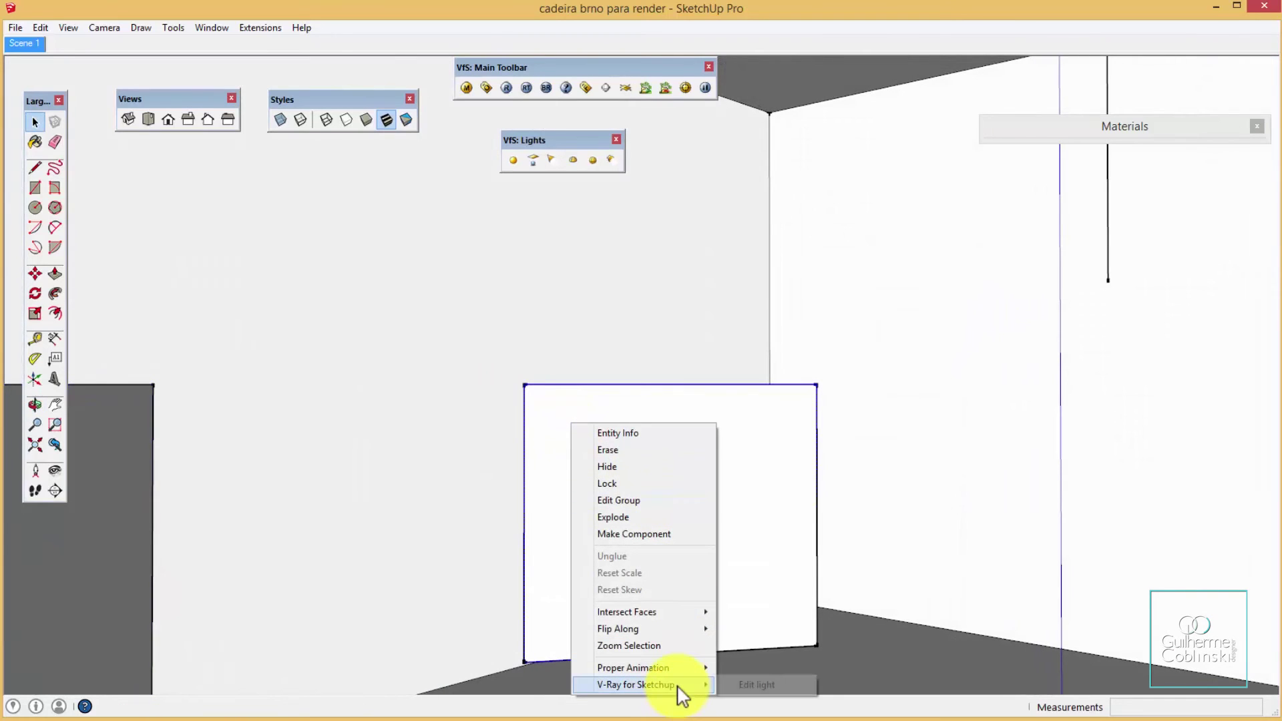
click(764, 684)
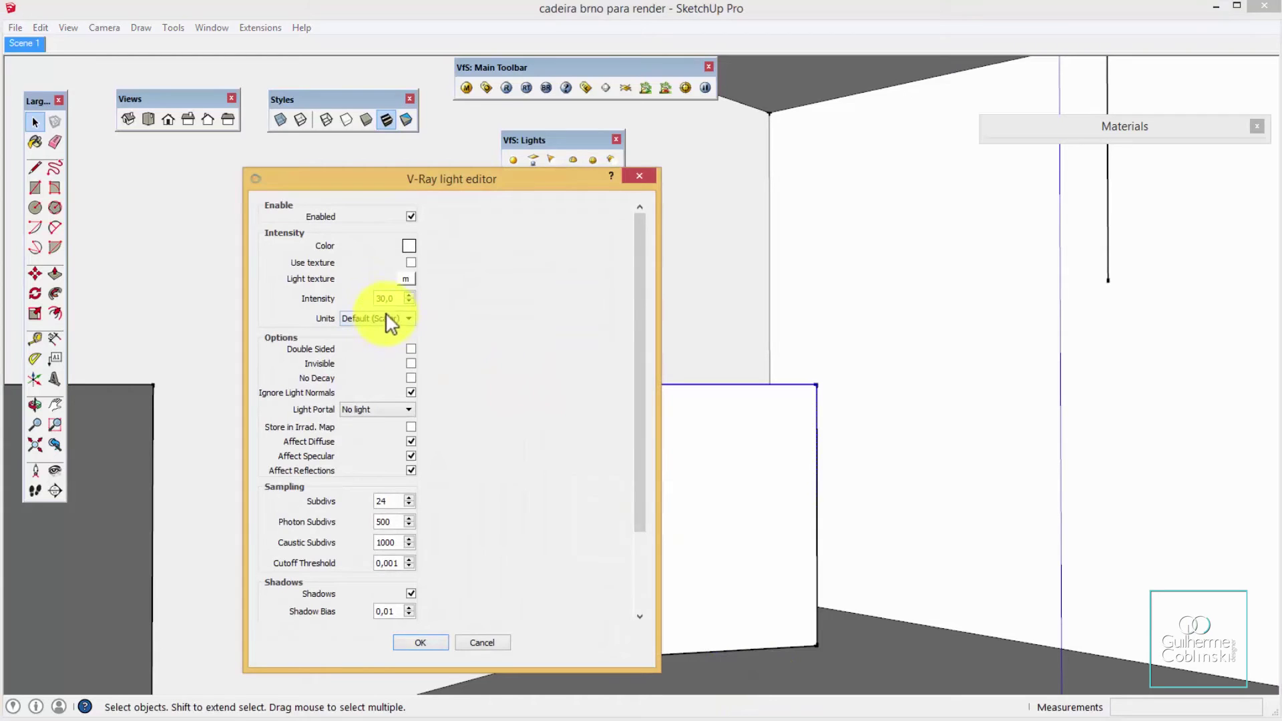
drag(395, 299, 327, 315)
click(432, 645)
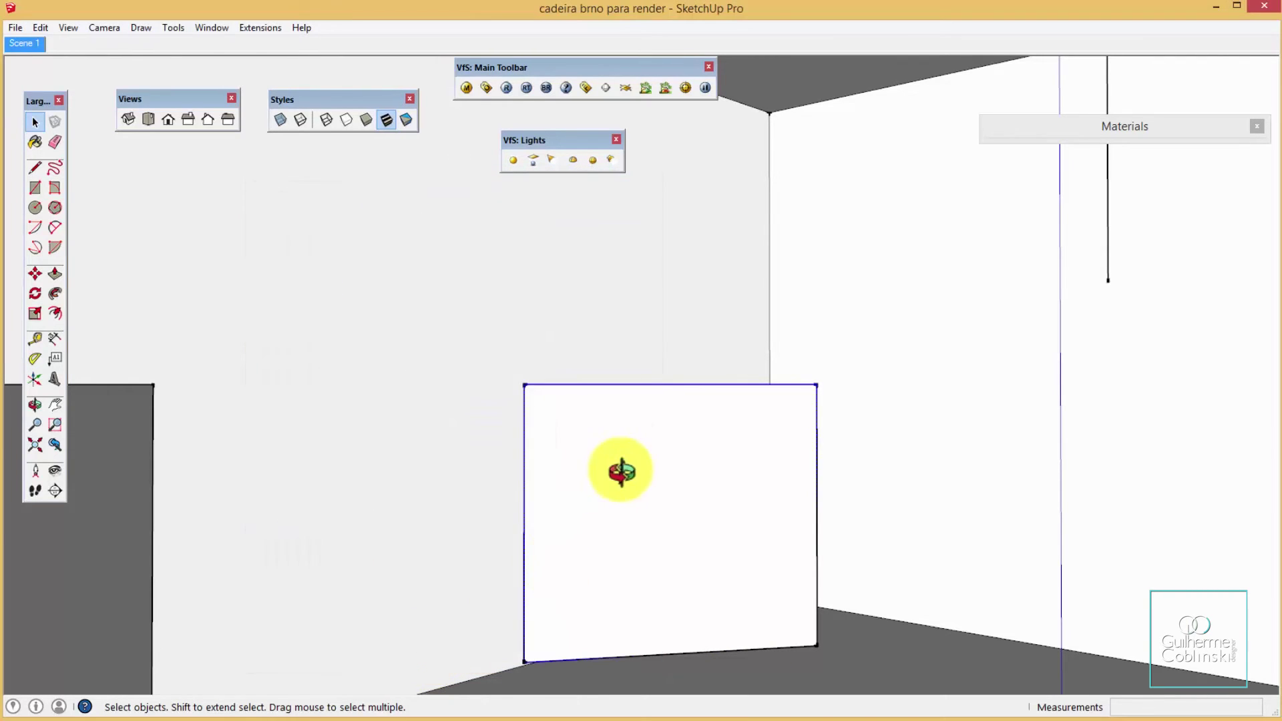
Set the spot light's V-Ray intensity to 50 and return to the Scene 1 view
middle_drag(621, 471, 1099, 400)
right_click(1232, 175)
mouse_move(1264, 447)
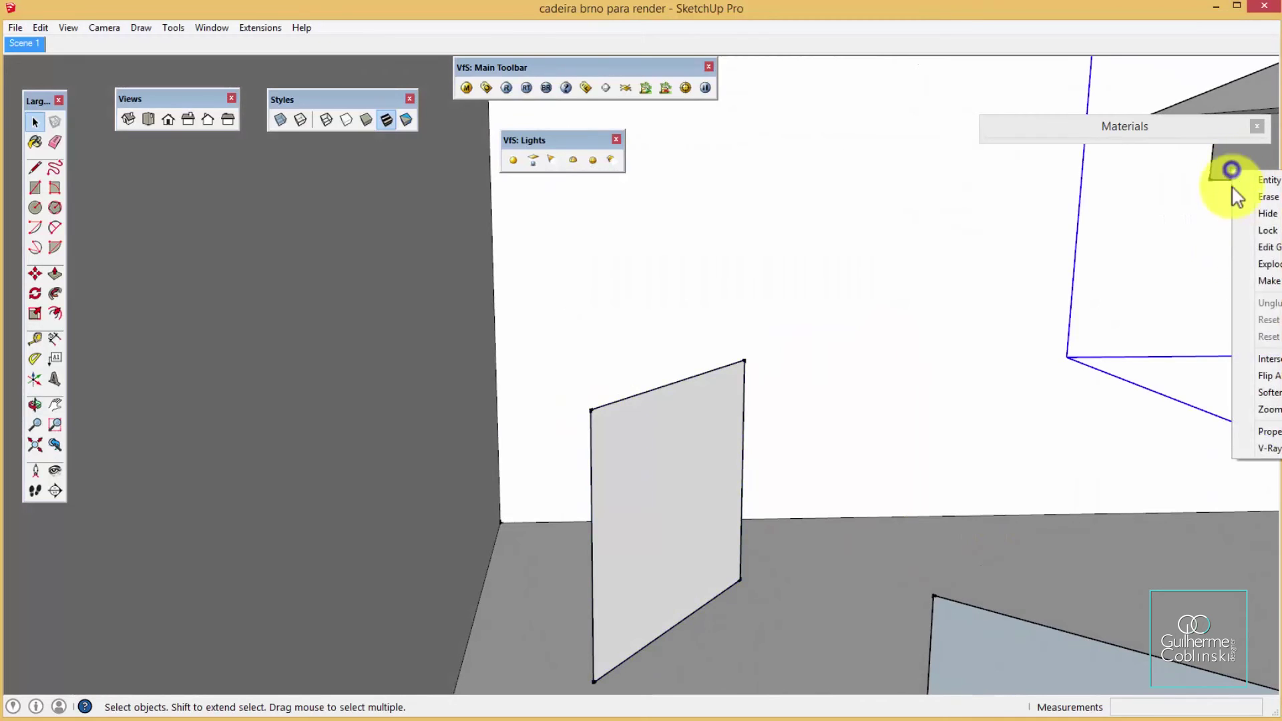
click(1220, 454)
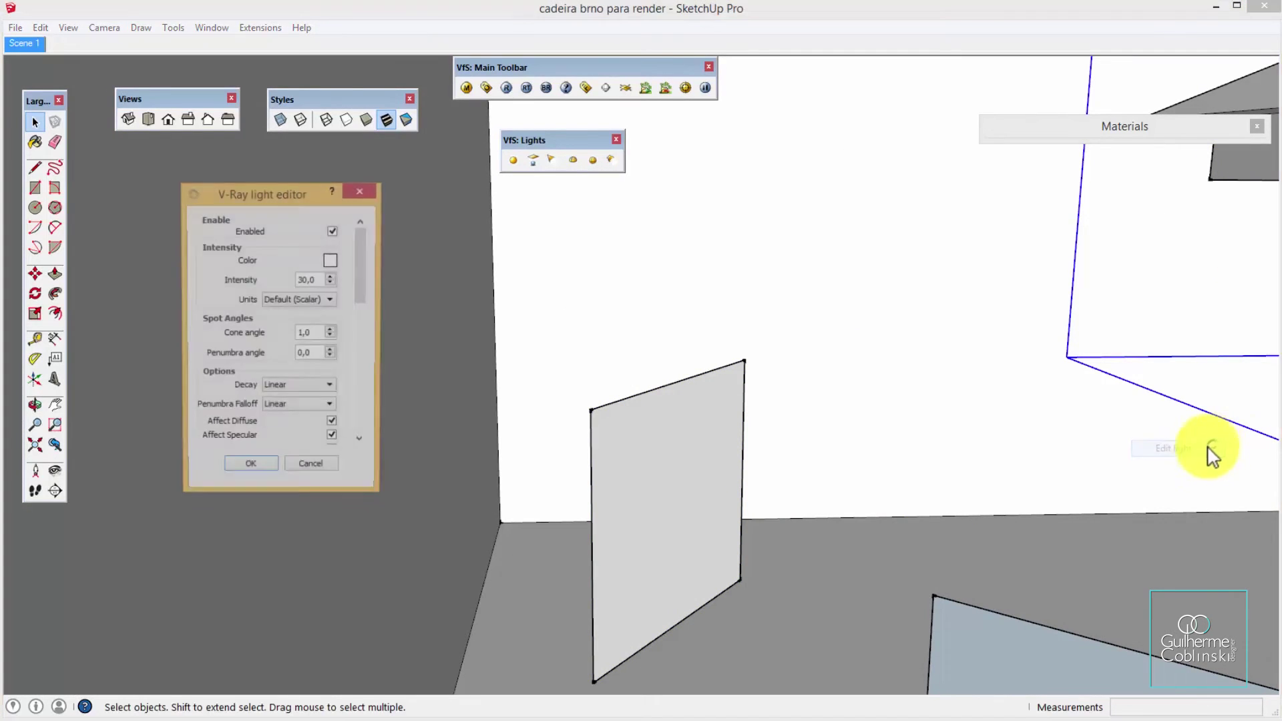
drag(312, 285, 238, 288)
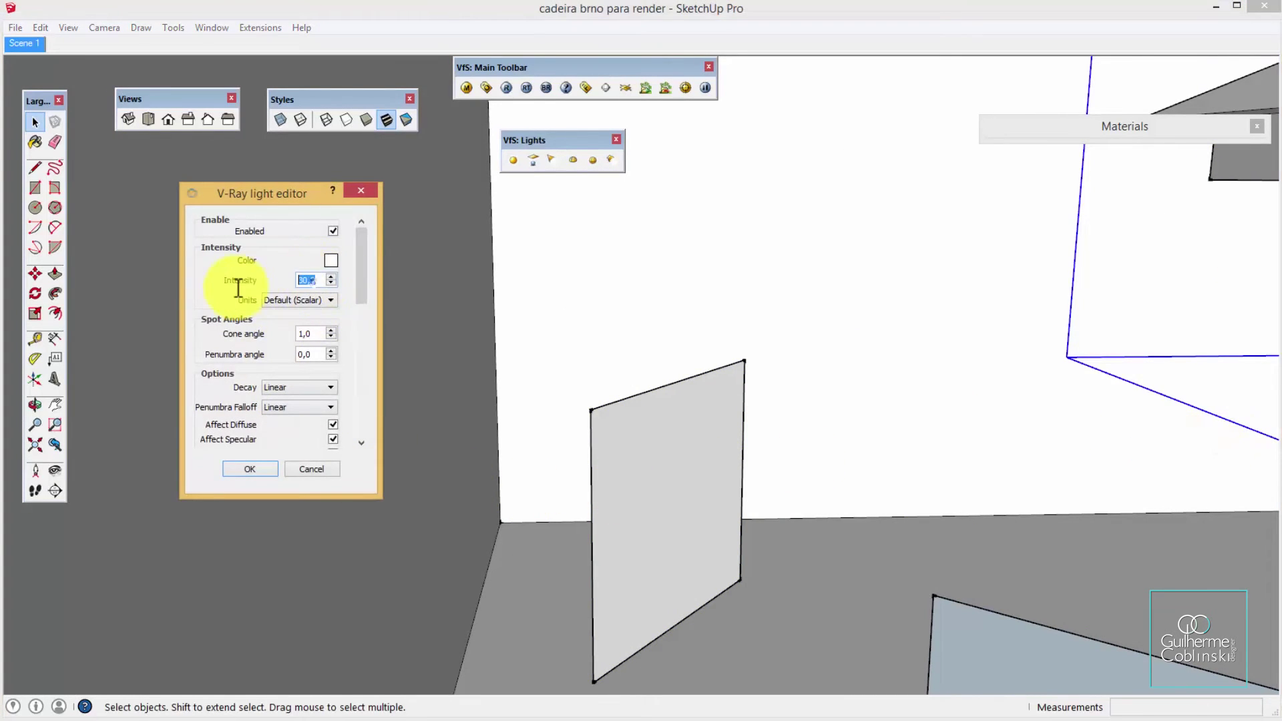
text(50)
click(249, 468)
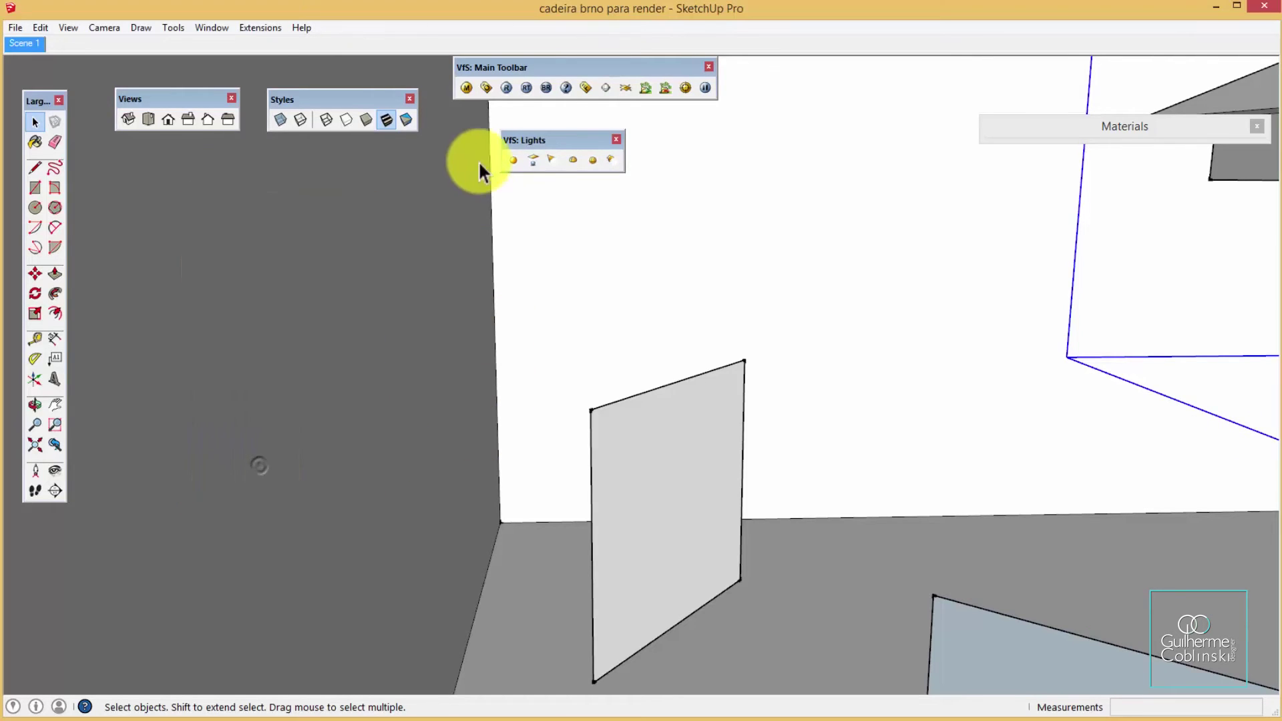
click(14, 43)
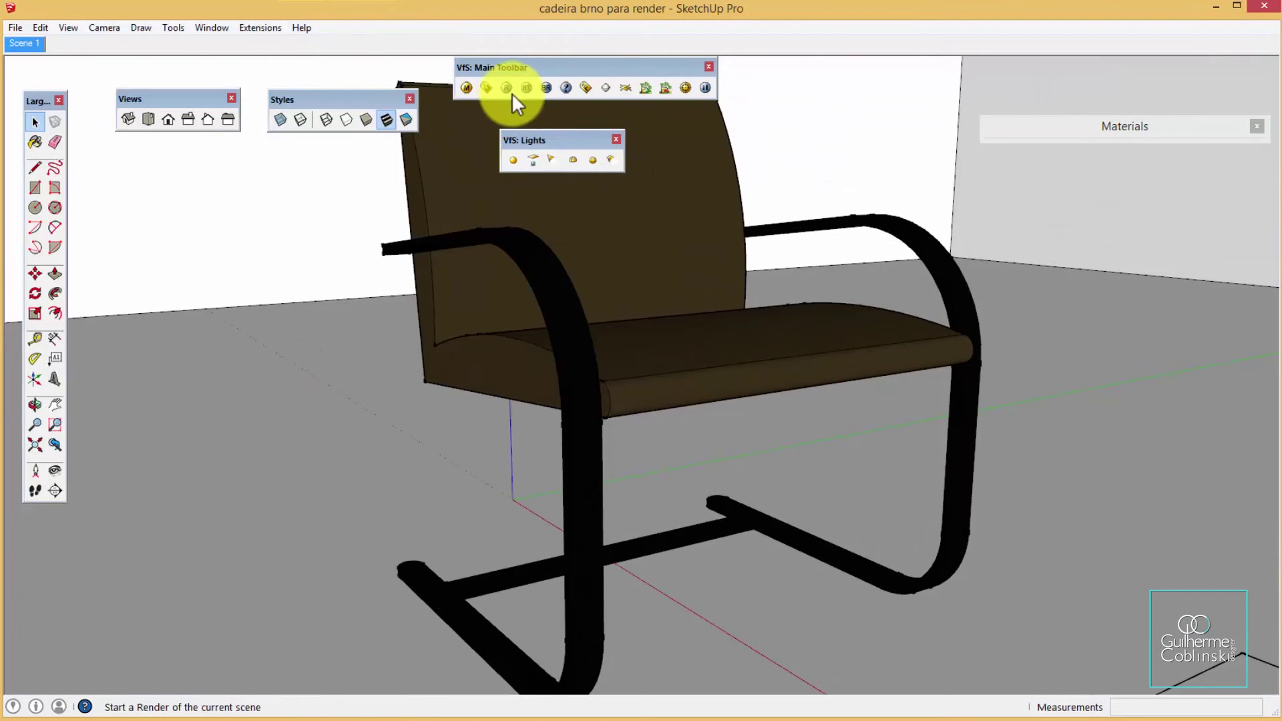
Run a quick V-Ray test render of the chair, then close the frame buffer and progress window
click(511, 91)
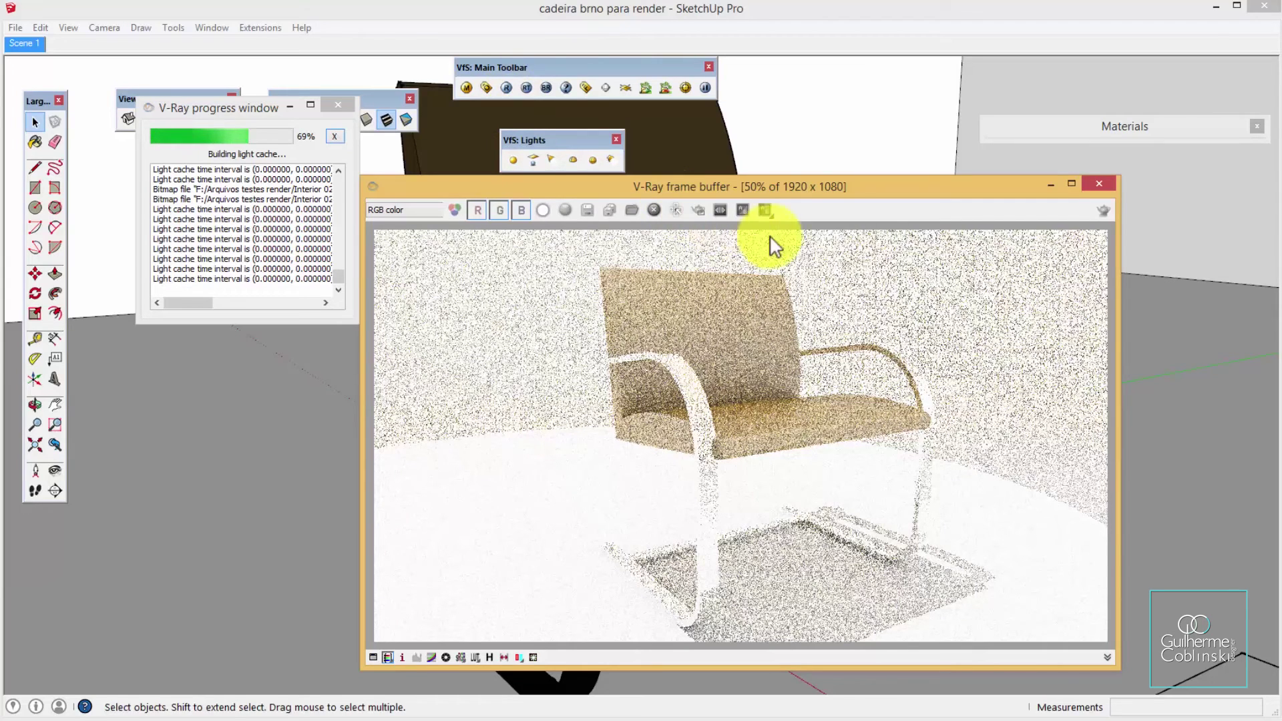
click(1101, 183)
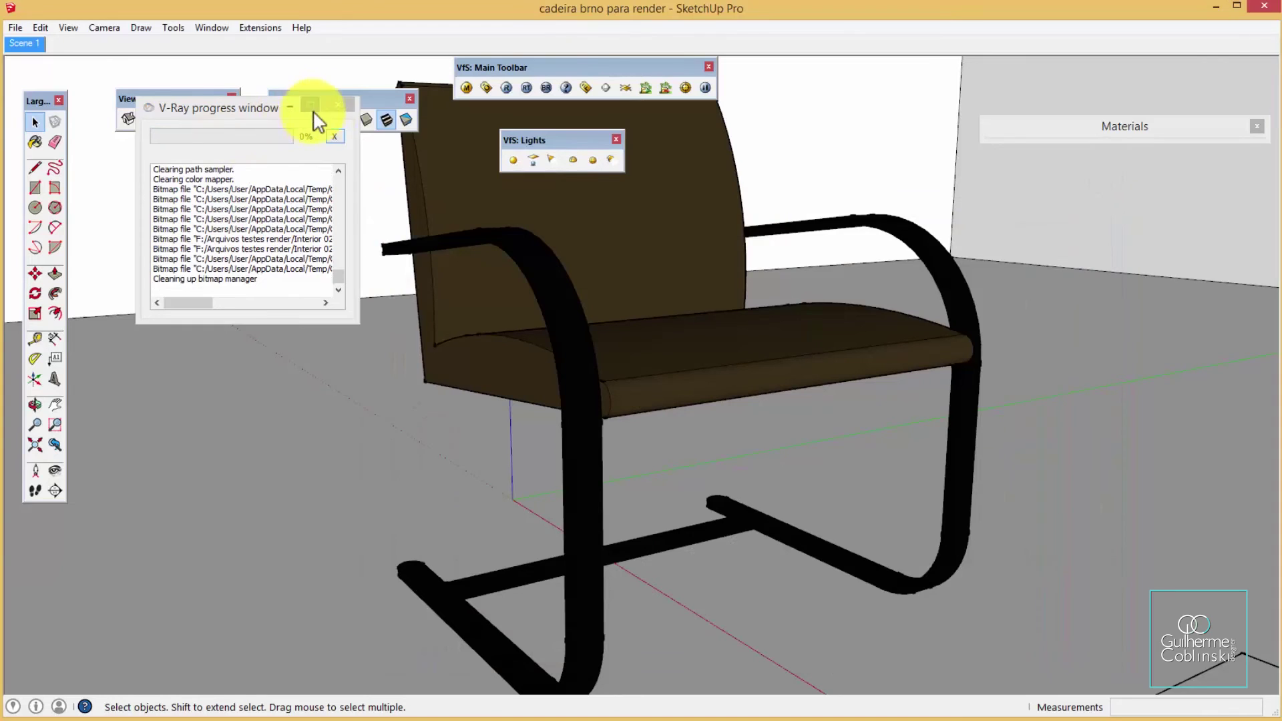
click(338, 104)
Set the ceiling spot light's penumbra angle to 20 in its V-Ray light editor
mouse_move(664, 223)
shift+middle_down()
mouse_move(610, 481)
mouse_move(639, 342)
mouse_move(539, 319)
shift+middle_up()
right_click(539, 319)
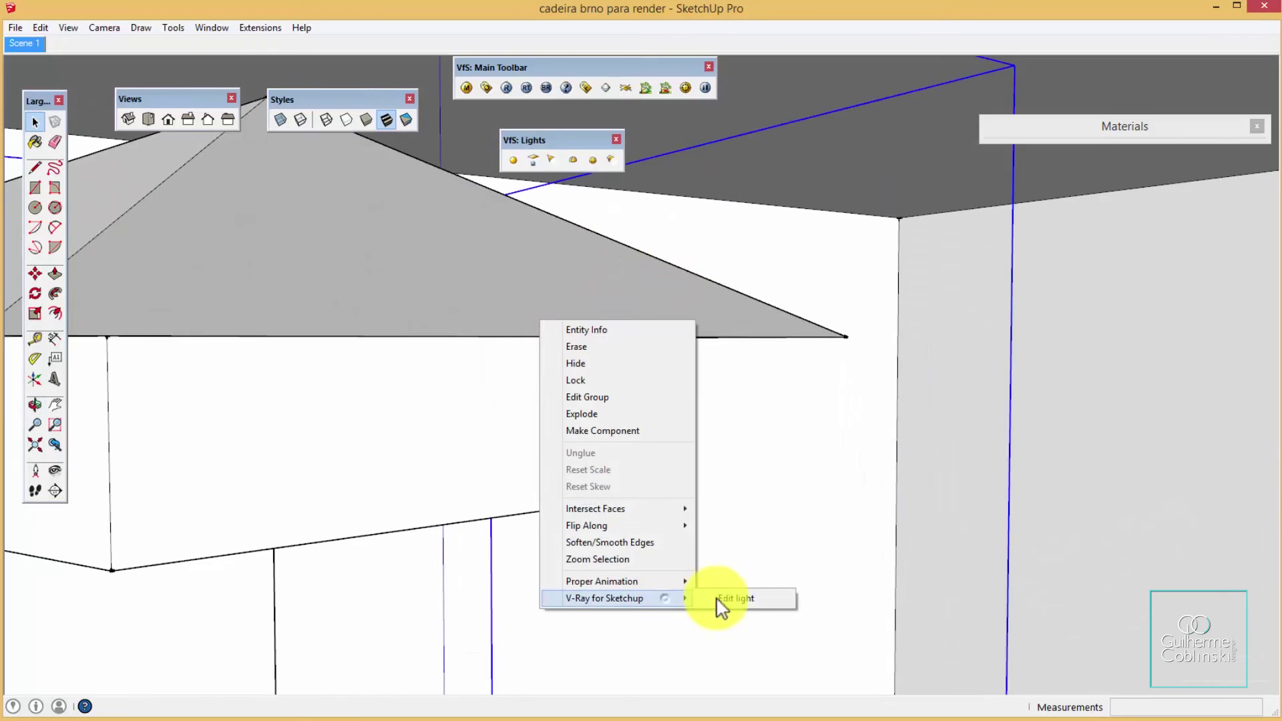
click(736, 599)
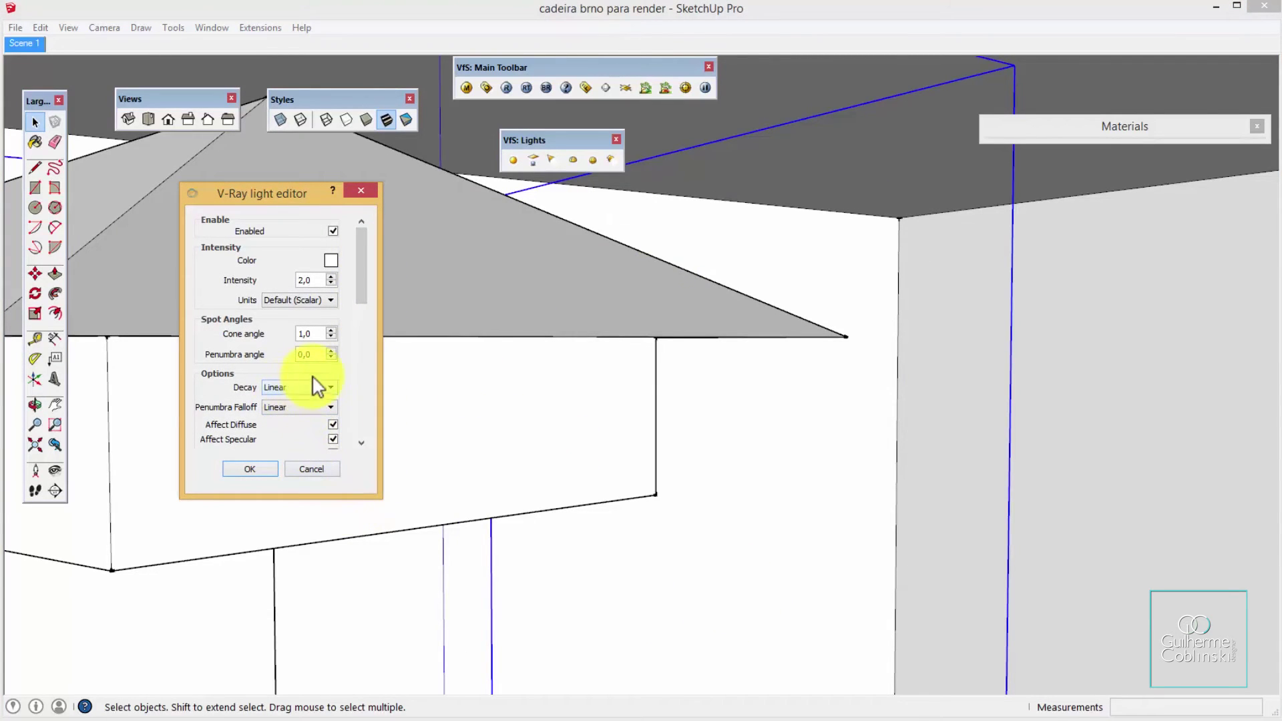
click(327, 355)
text(20)
Set the spot light's shadow radius to 0.5 and confirm the light changes
drag(361, 281, 357, 358)
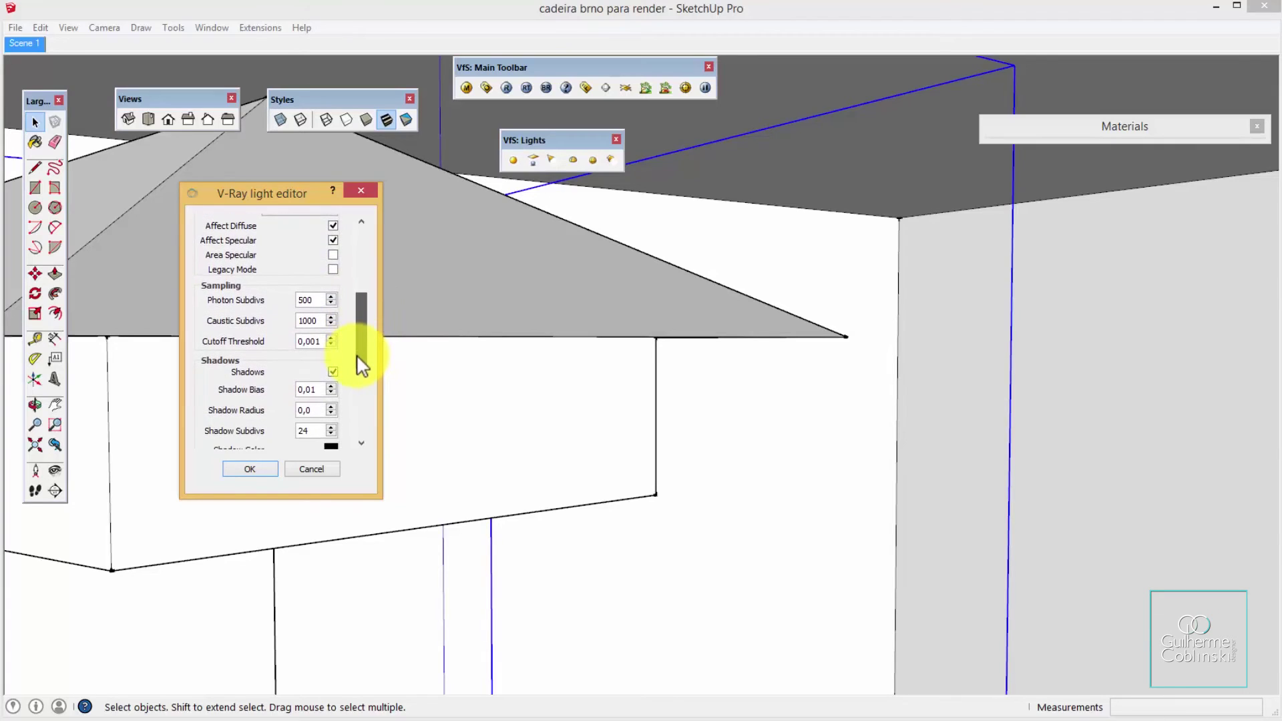
drag(356, 358, 354, 368)
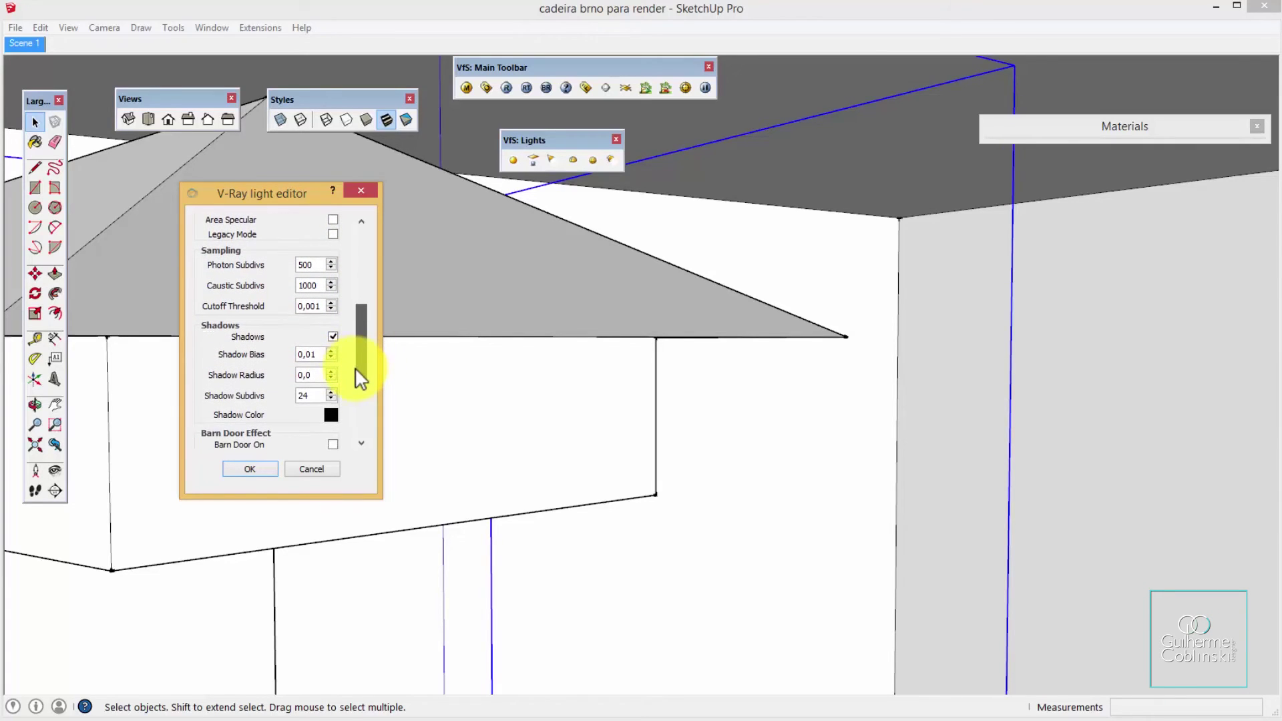
drag(354, 368, 353, 374)
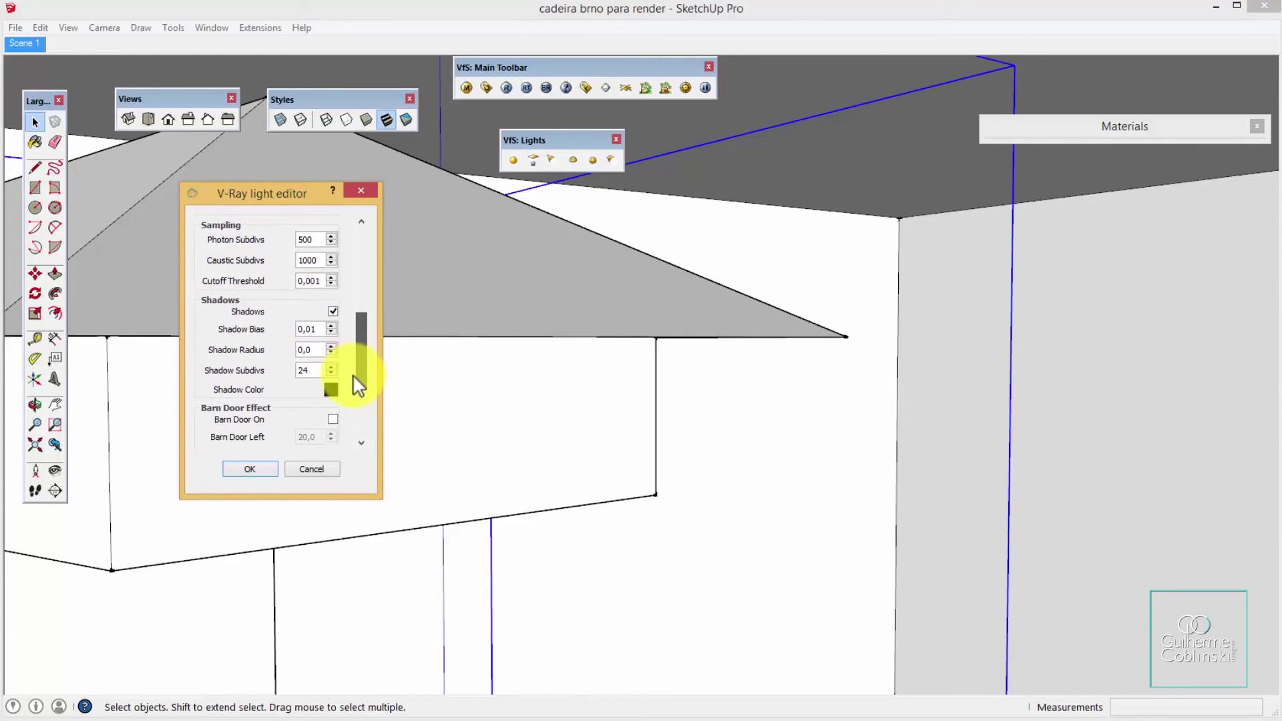
text(0,5)
click(319, 368)
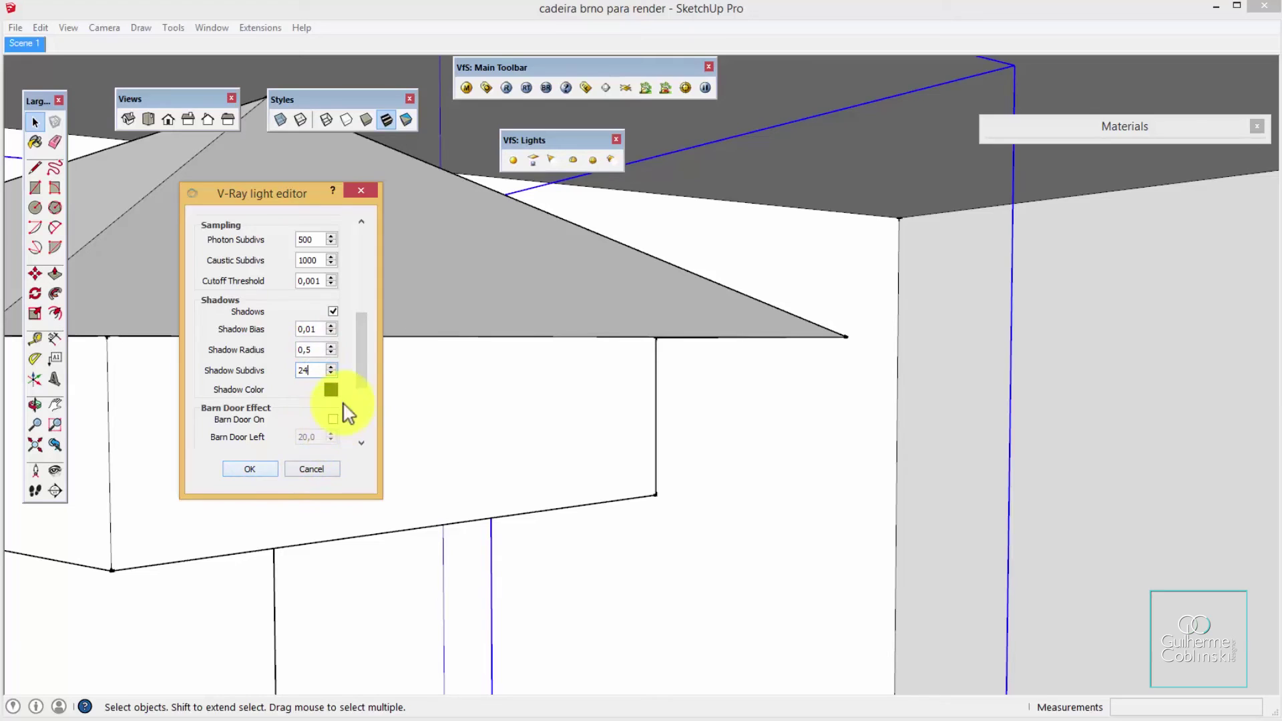
mouse_move(363, 378)
mouse_down()
mouse_move(361, 438)
mouse_move(362, 385)
mouse_up()
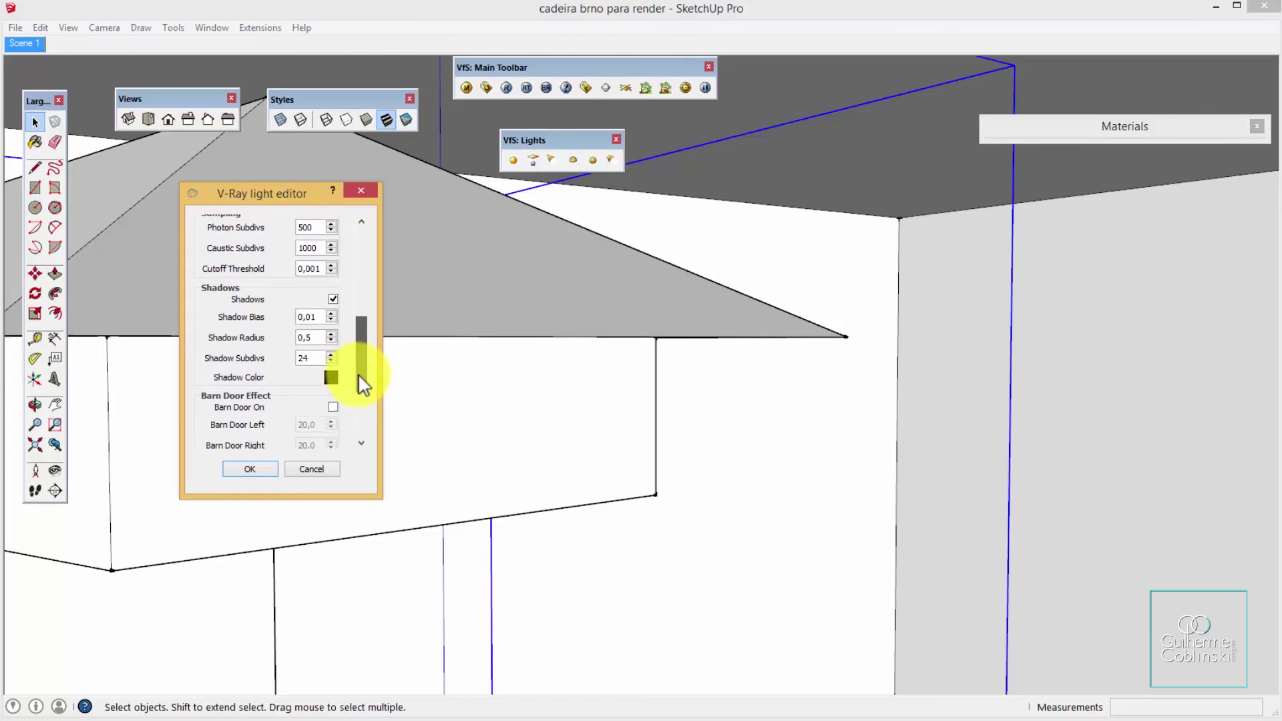
drag(361, 386, 364, 378)
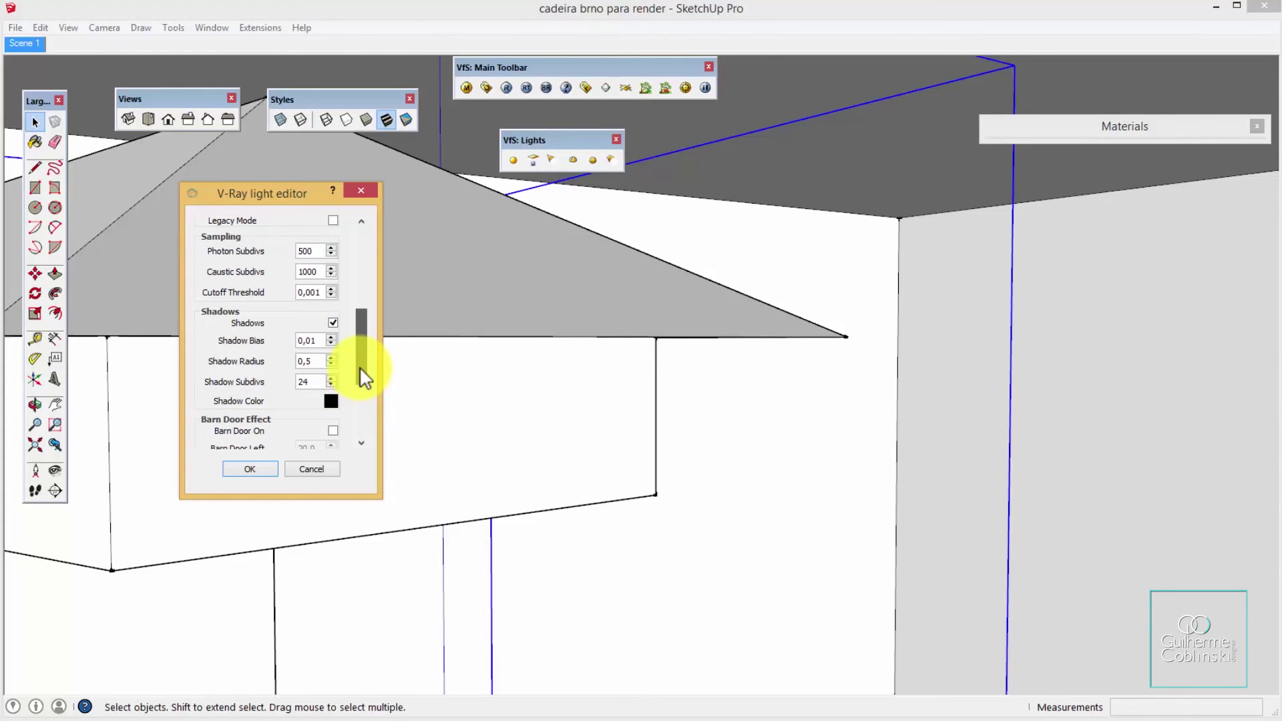
click(250, 469)
right_click(471, 412)
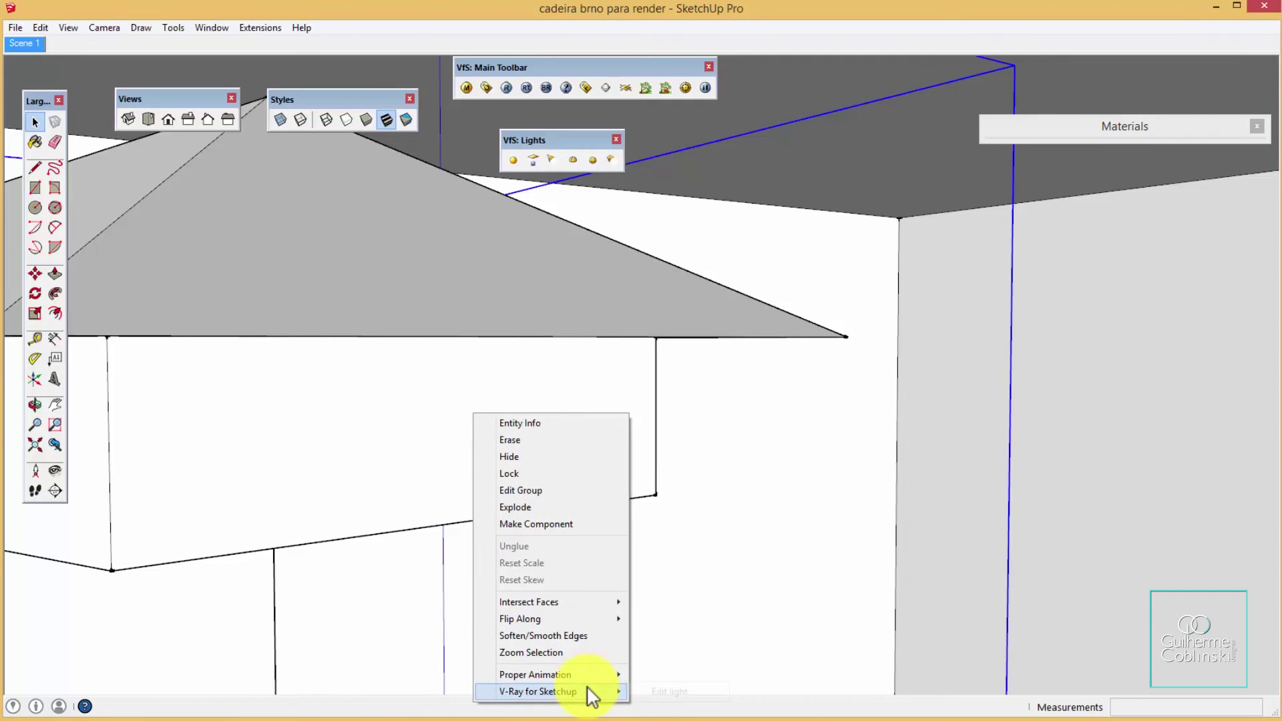
Review the ceiling spot light's V-Ray settings, close them, and return to Scene 1
click(657, 693)
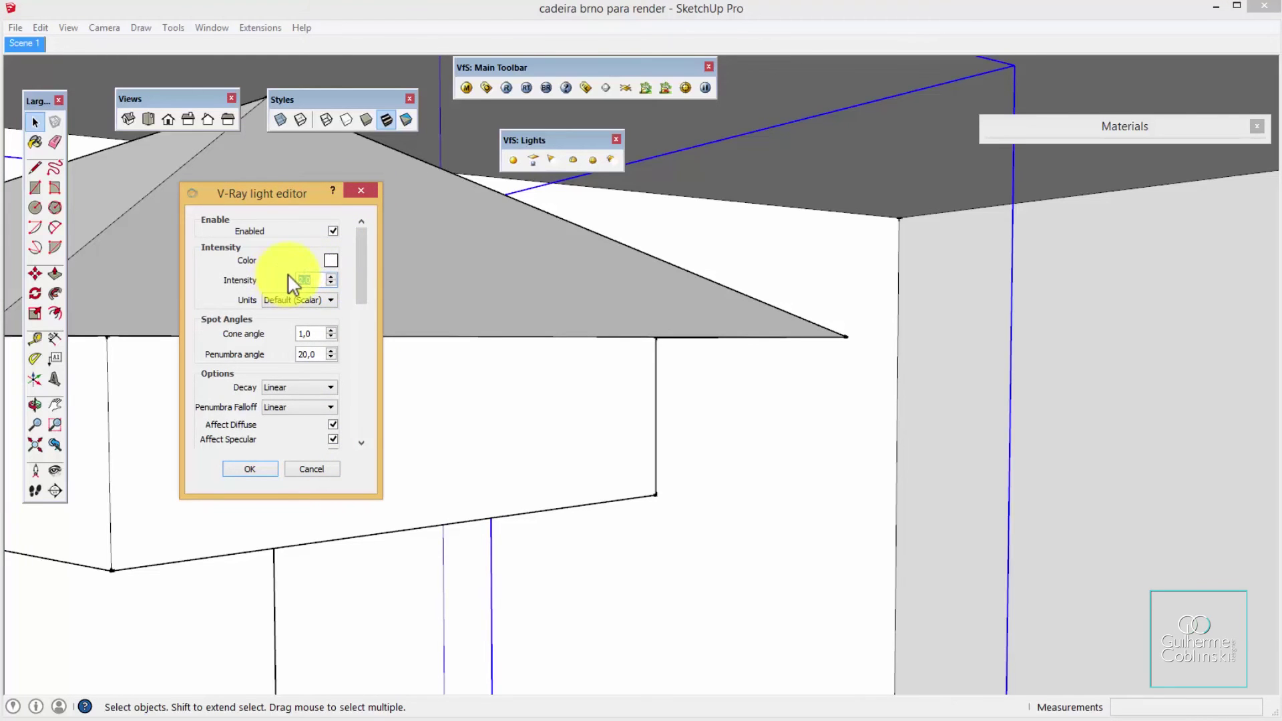
click(263, 471)
mouse_move(376, 191)
middle_down()
mouse_move(458, 323)
mouse_move(126, 155)
middle_up()
click(27, 42)
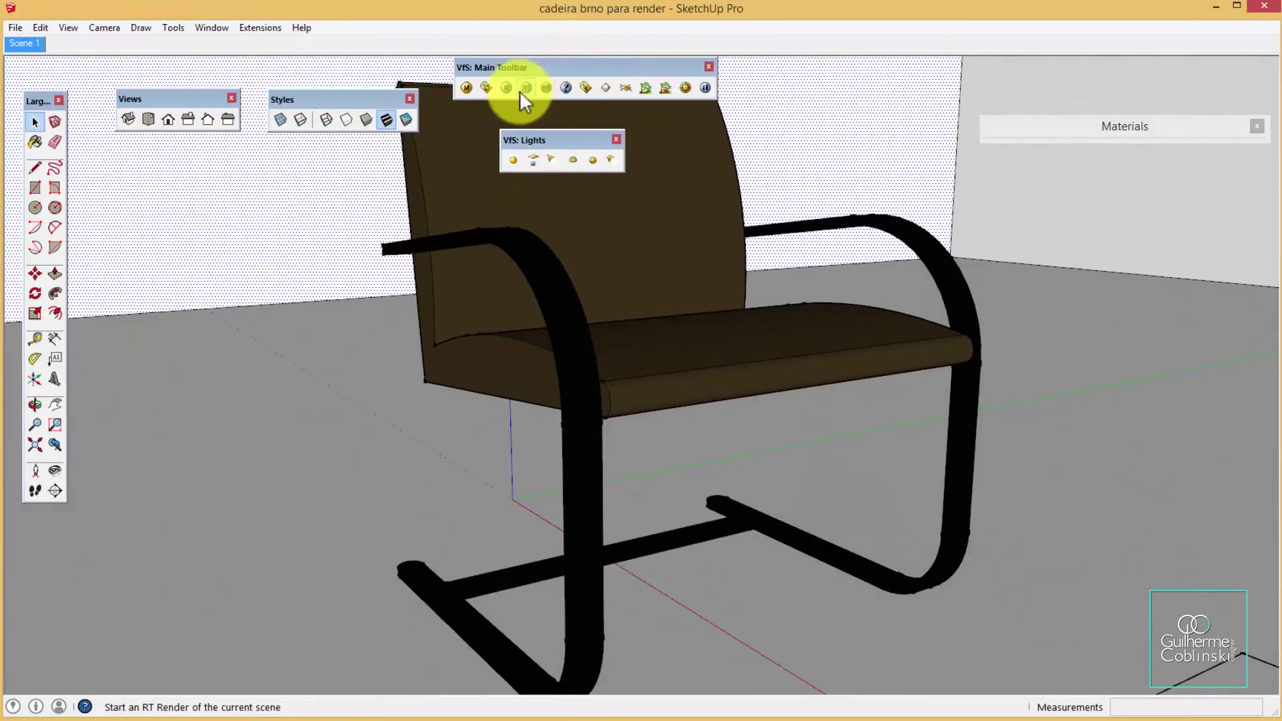
Start a V-Ray render, then cancel it by closing the frame buffer and progress window
click(506, 87)
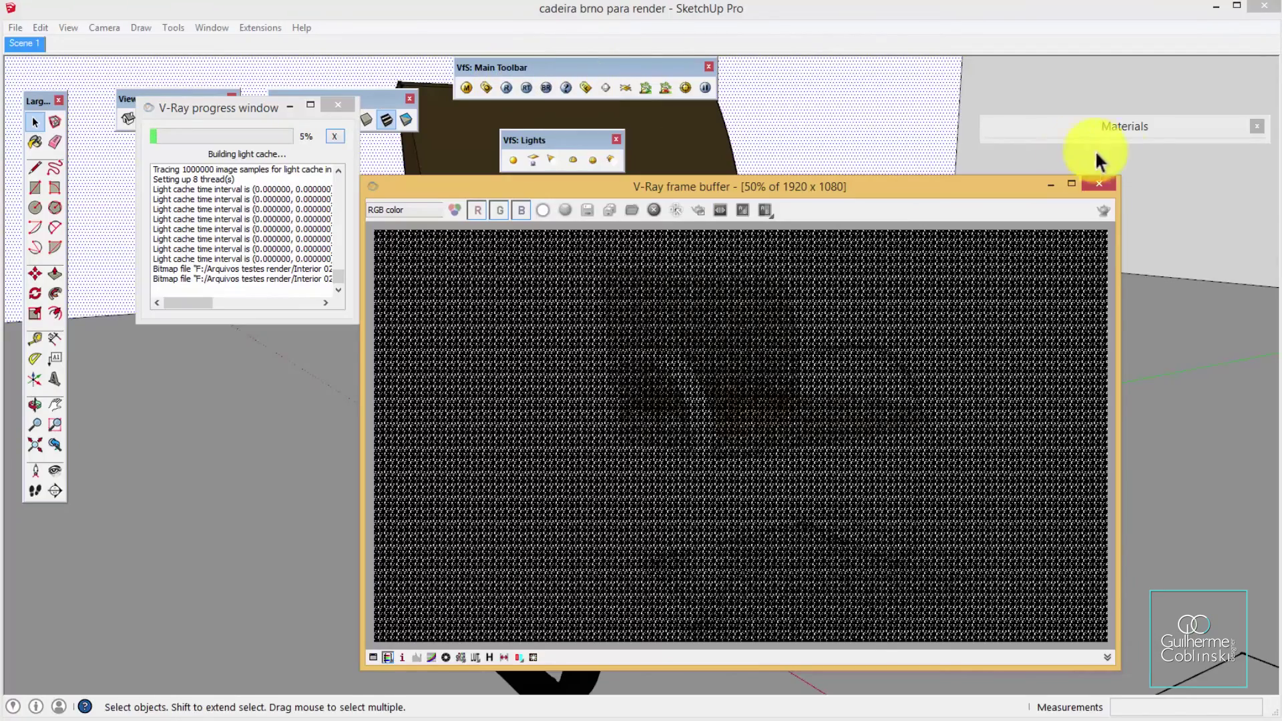
click(1099, 185)
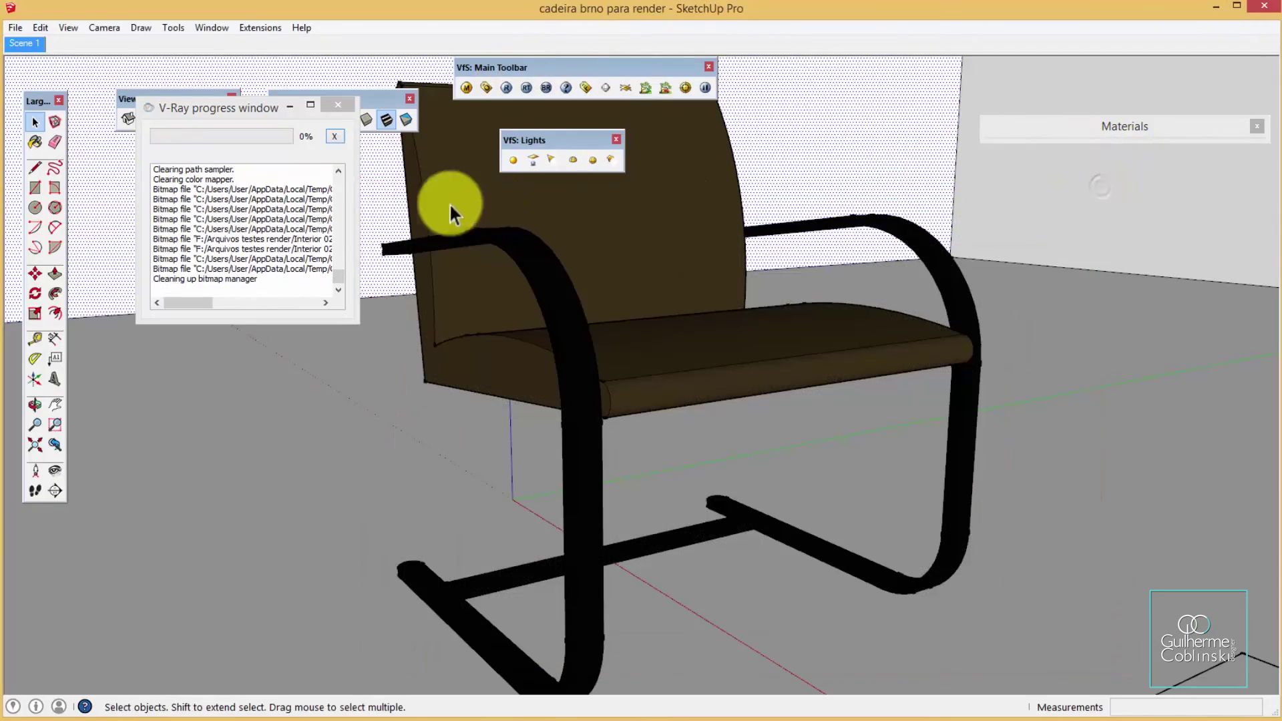
click(336, 106)
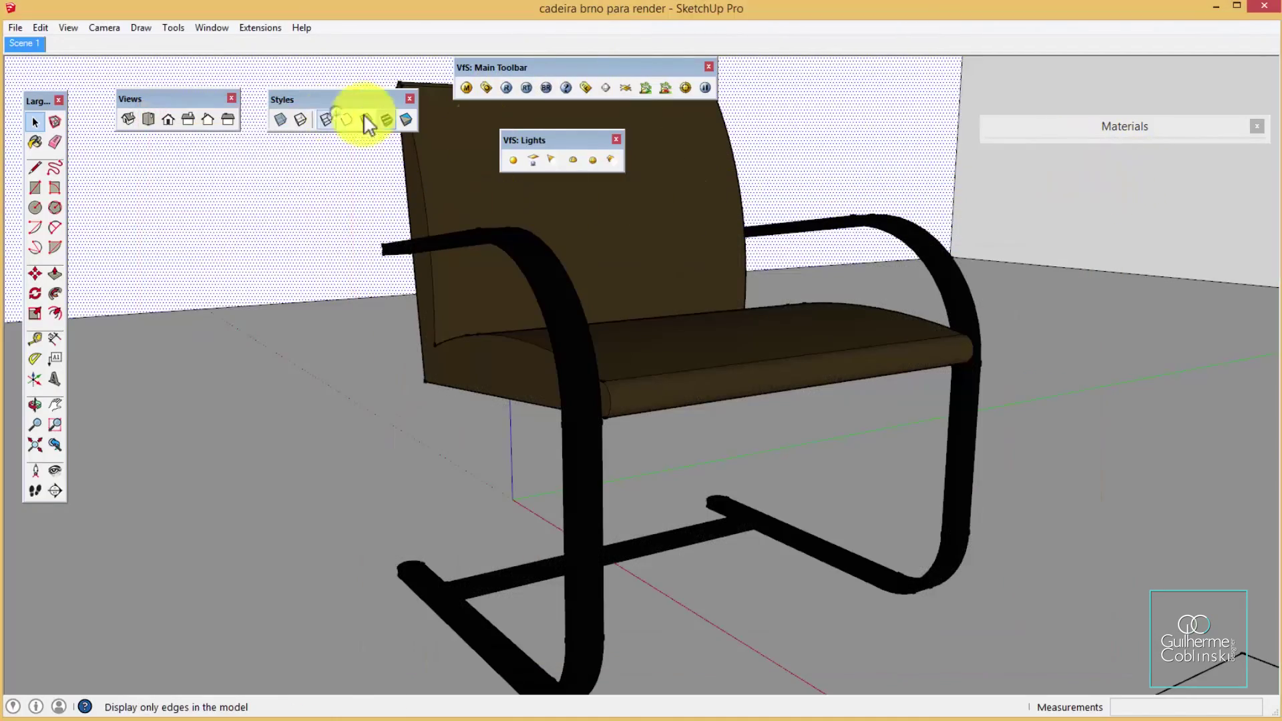
Lower the physical camera's film speed (ISO) from 200 to 100 and start a new render
click(478, 87)
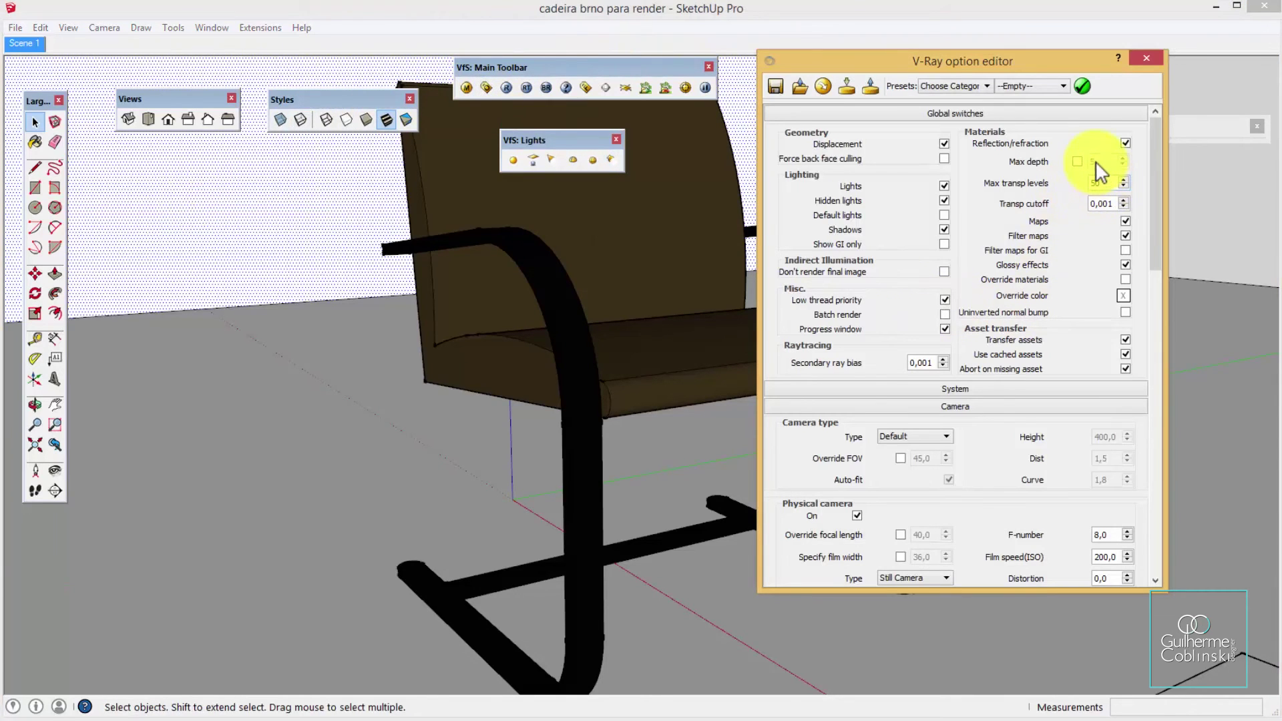
mouse_move(1153, 219)
mouse_down()
mouse_move(1163, 302)
mouse_move(1076, 315)
mouse_up()
text(100)
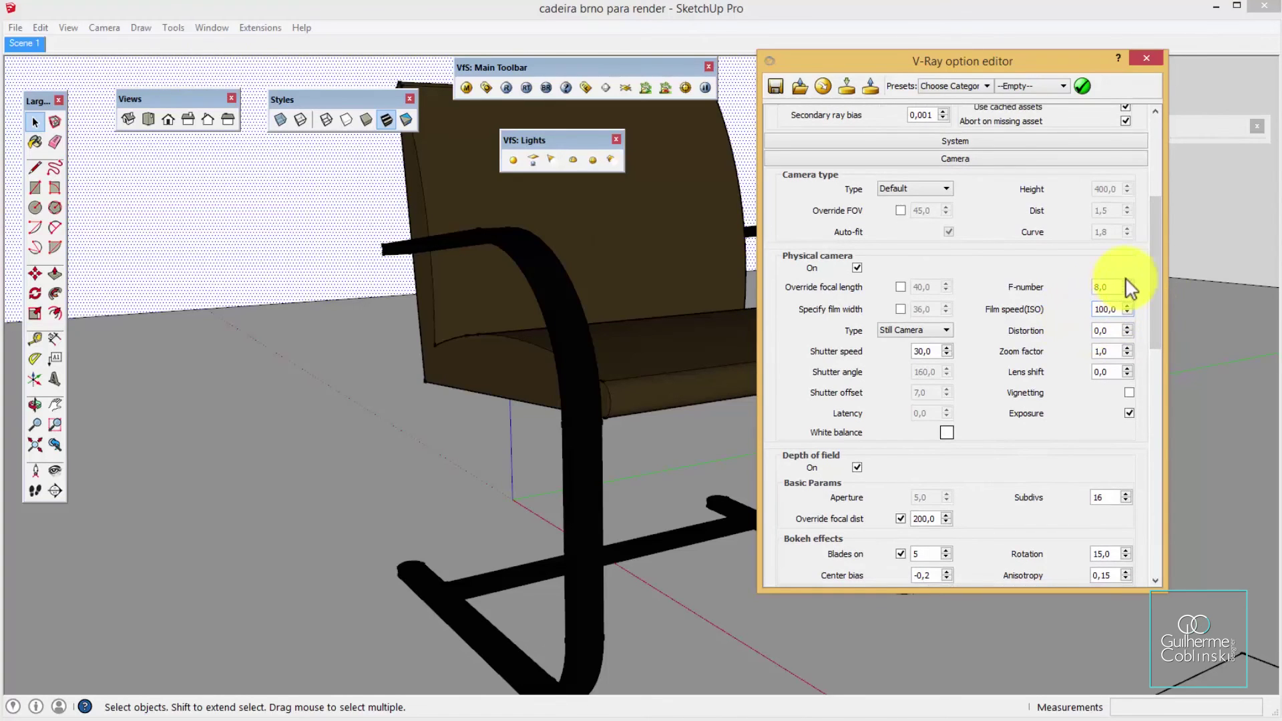
click(1149, 59)
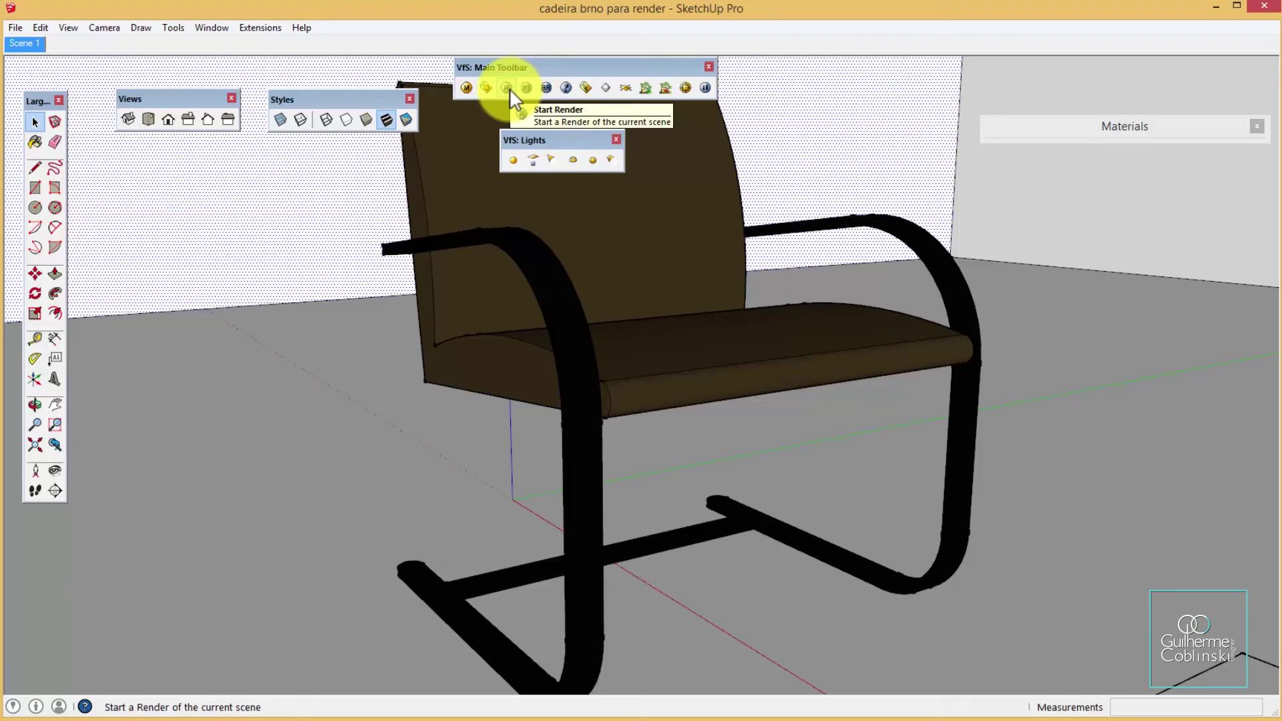
click(508, 88)
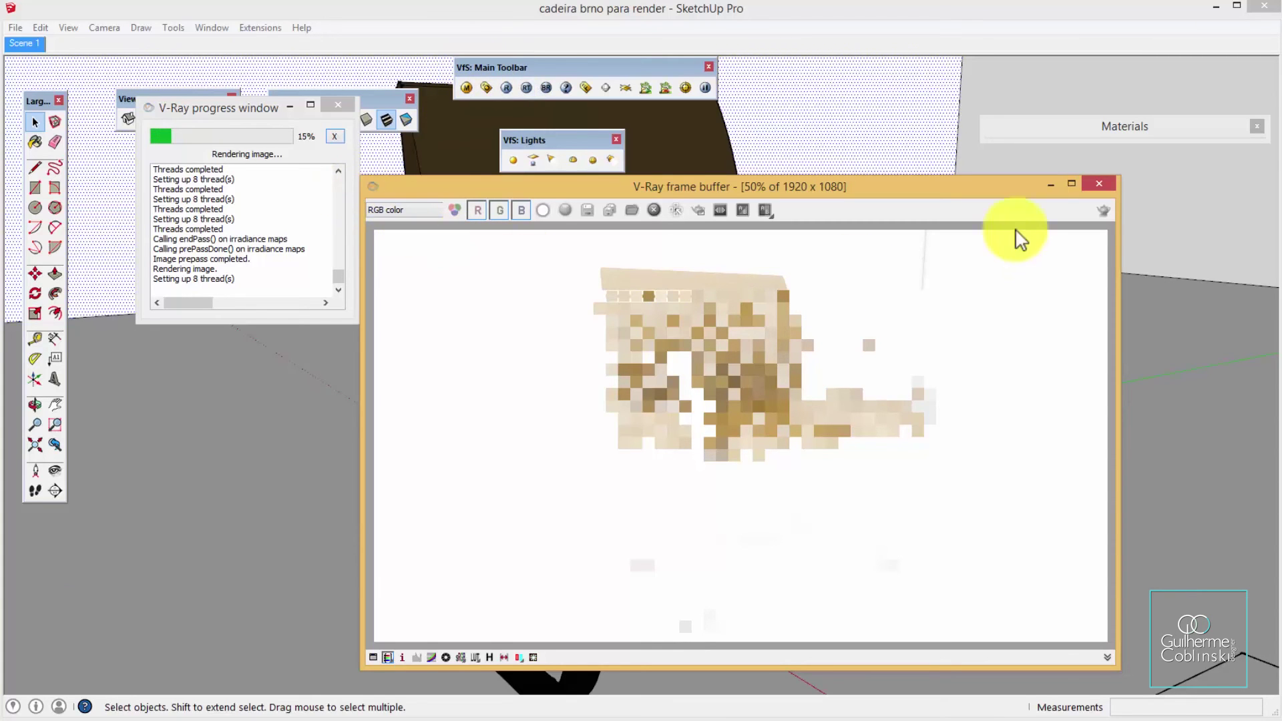
Stop the render at 15% and close the frame buffer and V-Ray progress window
click(1099, 183)
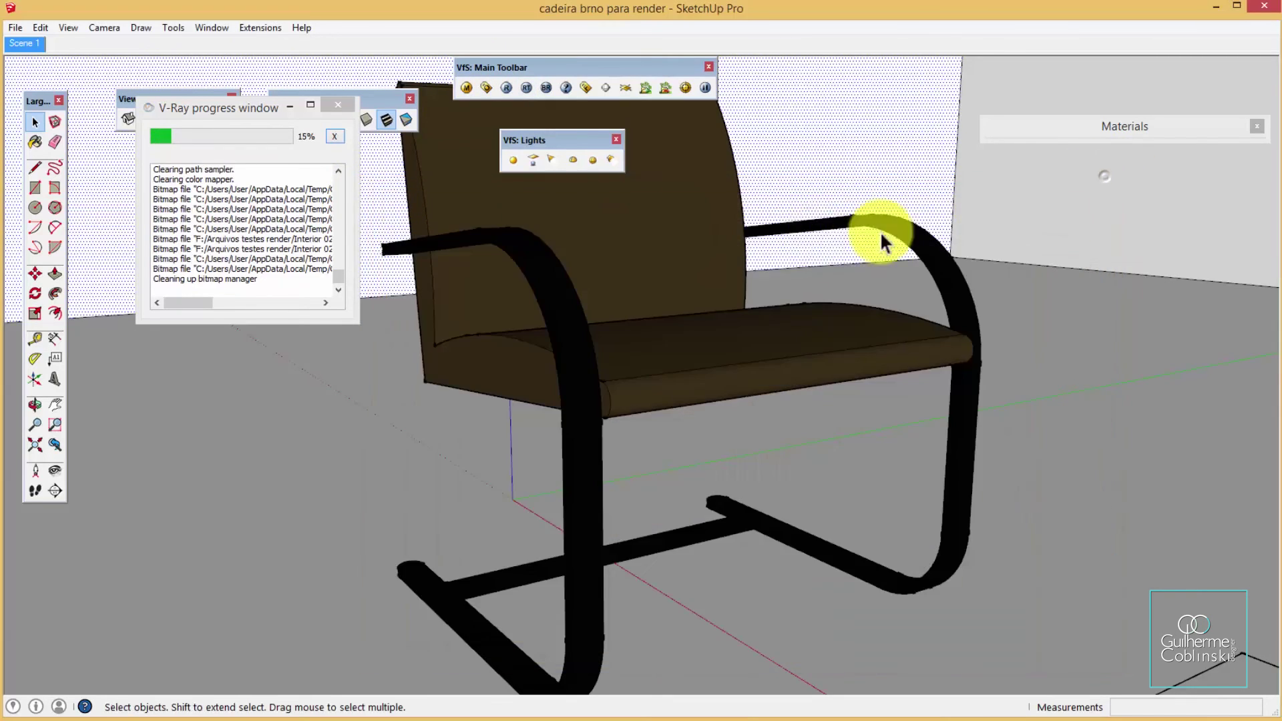
click(338, 105)
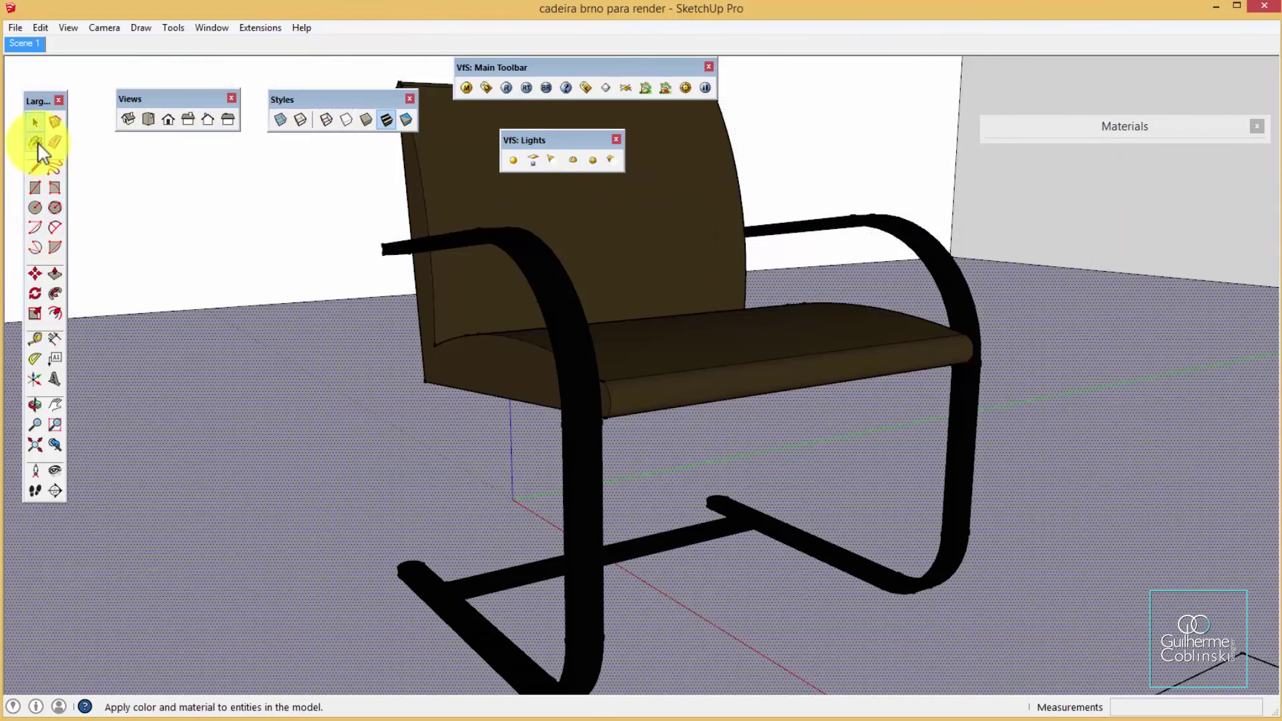
Paint the floor with the 14 - Default1 blue mosaic tile material
click(35, 141)
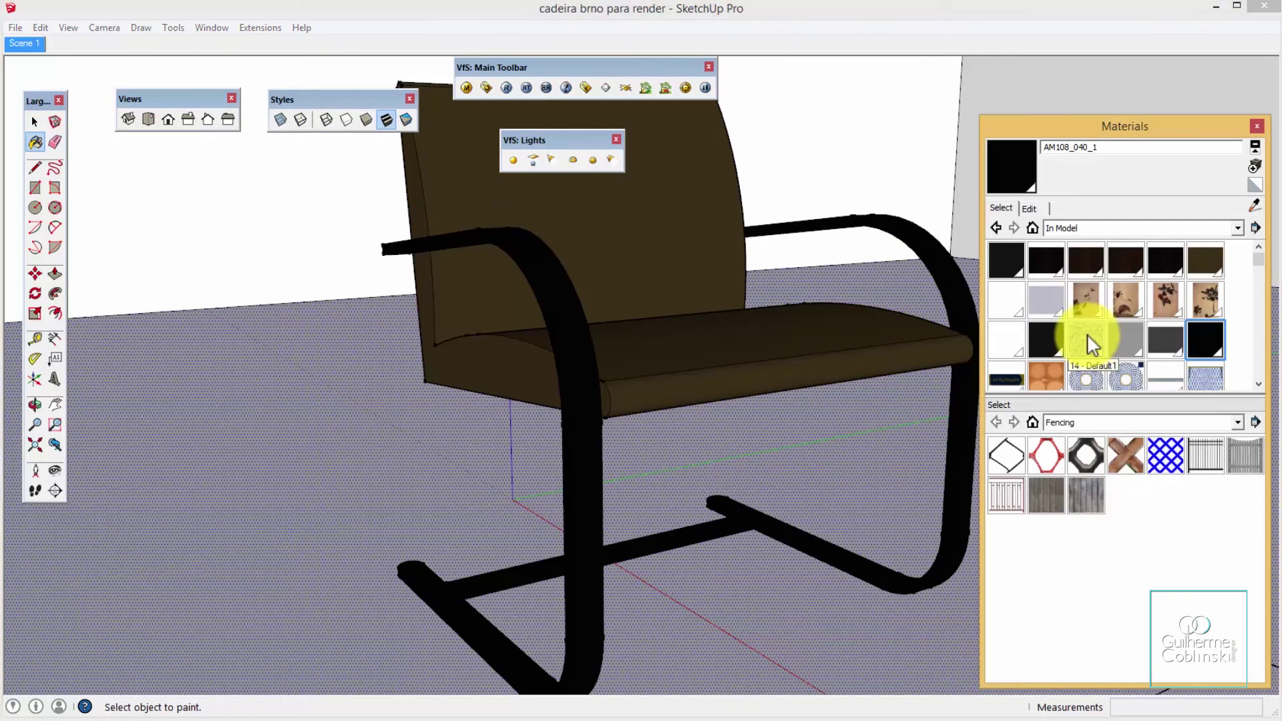
click(1086, 334)
click(663, 454)
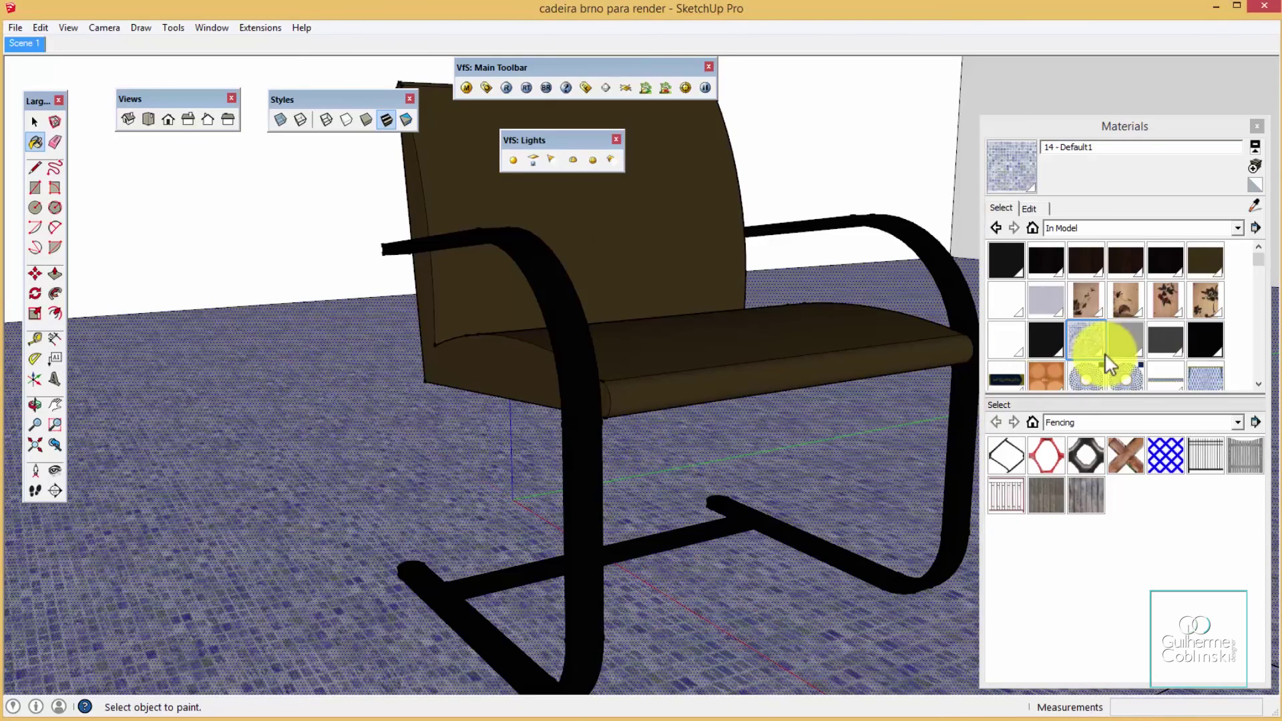
mouse_move(1257, 266)
mouse_down()
mouse_move(1260, 358)
mouse_move(1258, 257)
mouse_up()
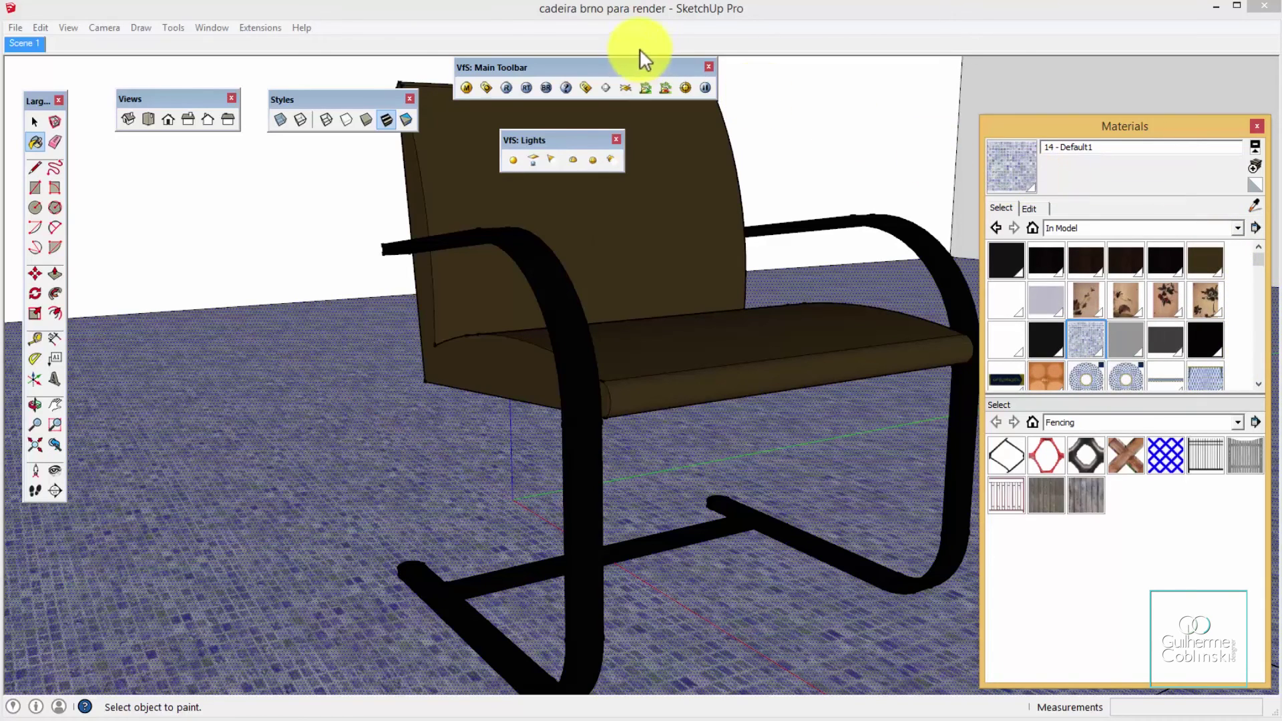
mouse_move(486, 252)
middle_down()
mouse_move(431, 284)
mouse_move(487, 257)
middle_up()
scroll(553, 278, down, 3)
scroll(553, 278, down, 3)
scroll(582, 280, down, 5)
middle_drag(583, 284, 114, 407)
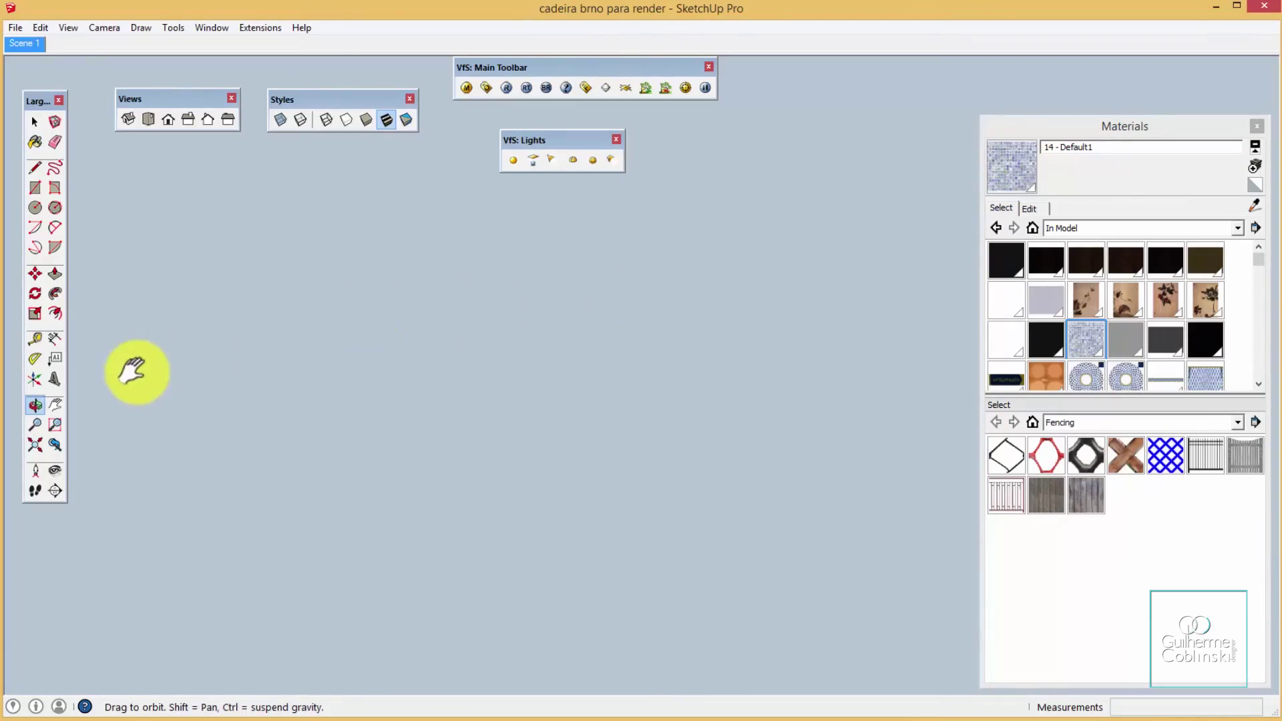
click(54, 444)
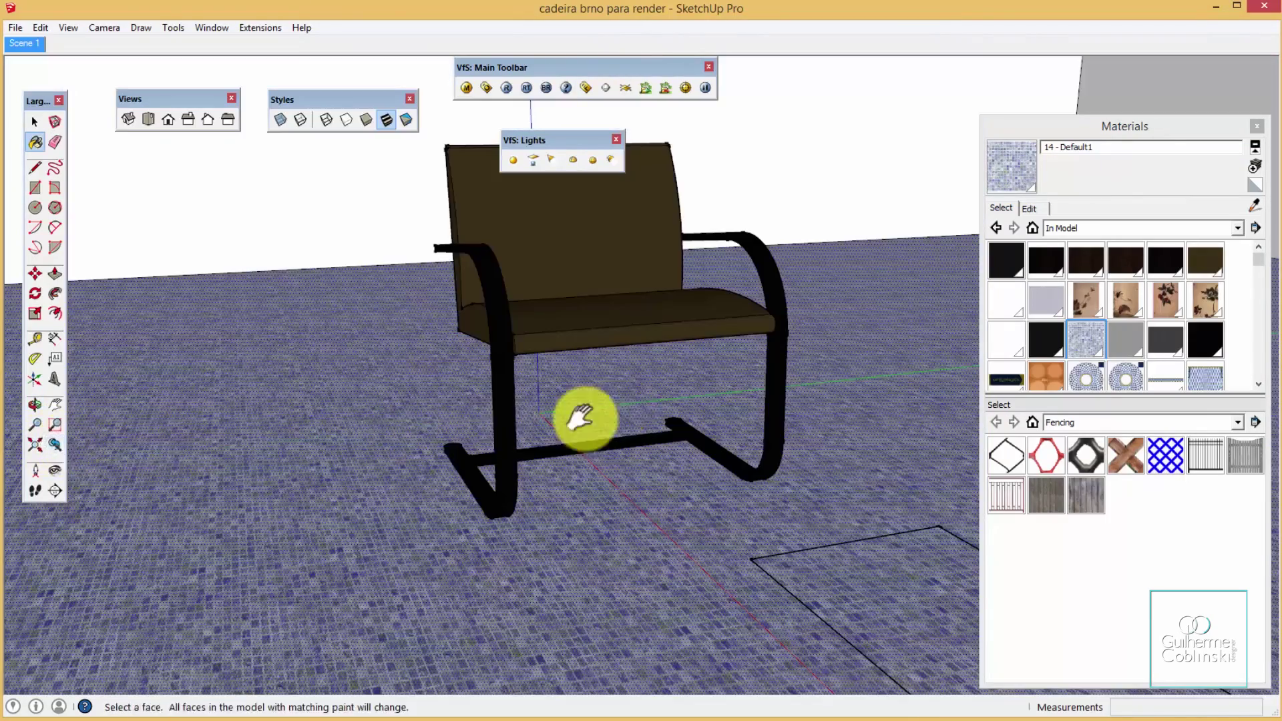
scroll(624, 424, up, 3)
mouse_move(453, 432)
middle_down()
mouse_move(361, 334)
mouse_move(375, 341)
middle_up()
scroll(361, 332, down, 10)
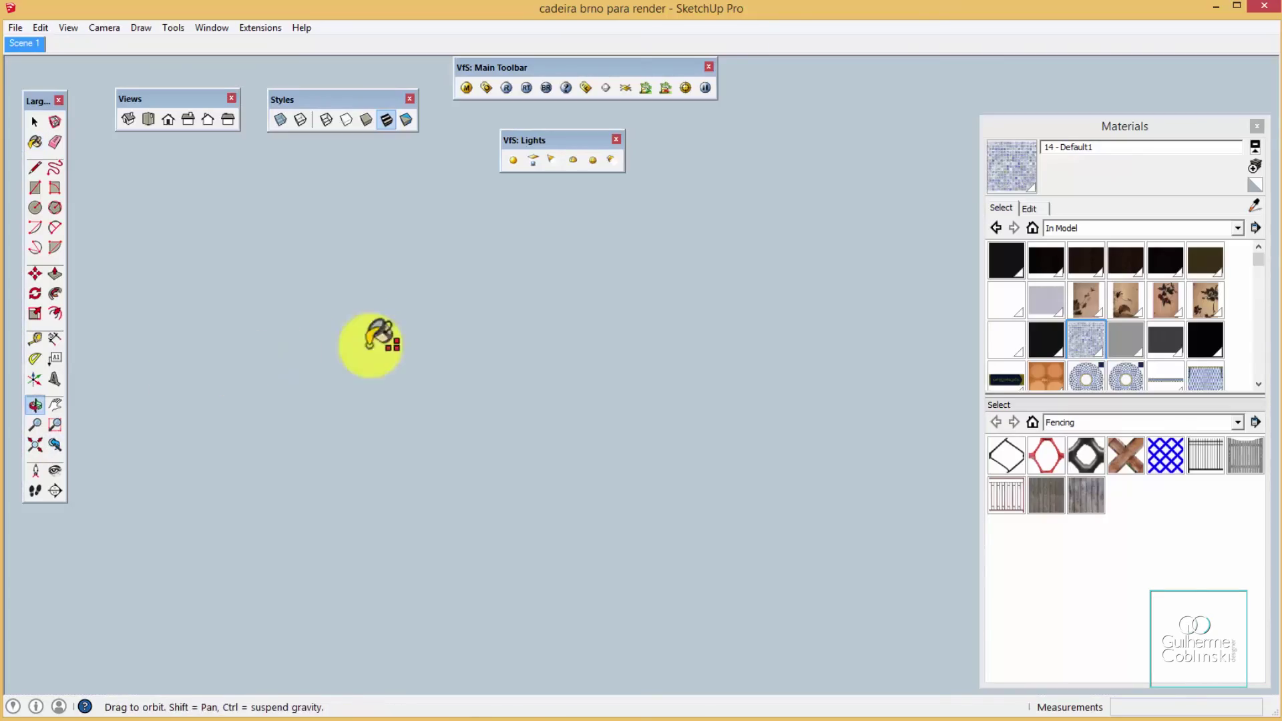
click(54, 444)
mouse_move(372, 301)
middle_down()
mouse_move(601, 278)
mouse_move(634, 298)
middle_up()
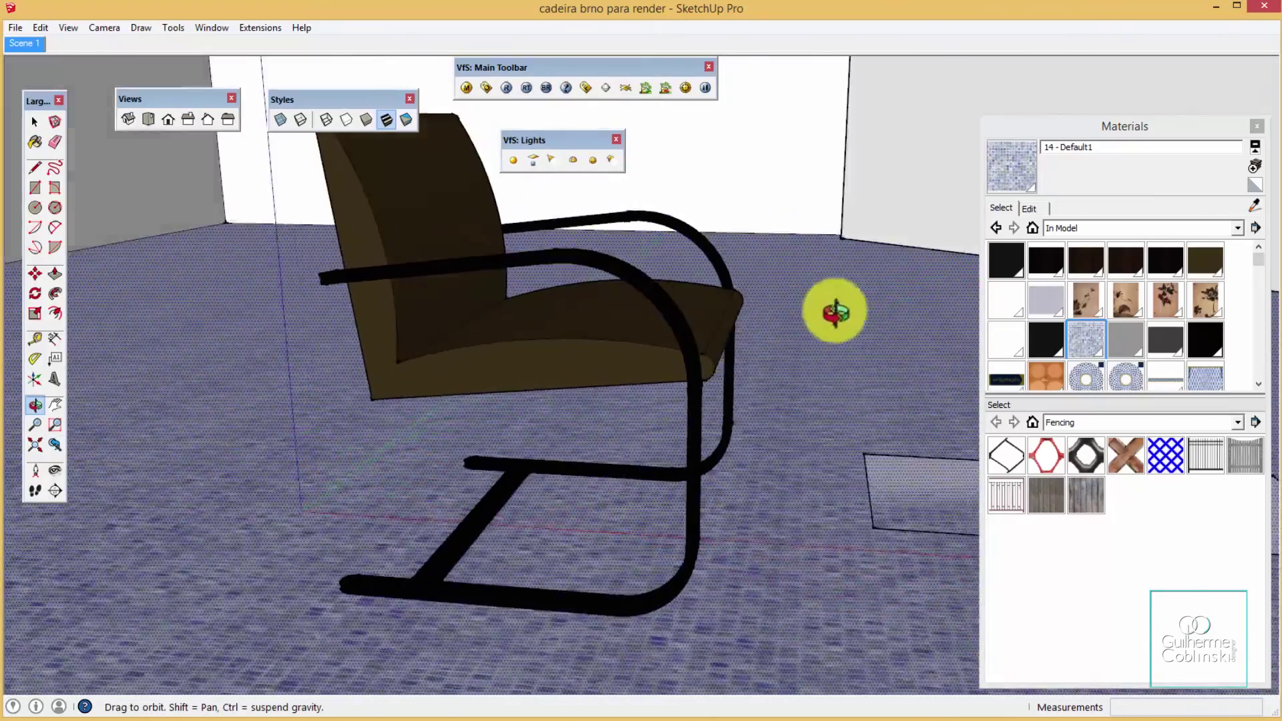
mouse_move(633, 299)
mouse_down()
mouse_move(916, 298)
mouse_move(441, 334)
mouse_up()
key(b)
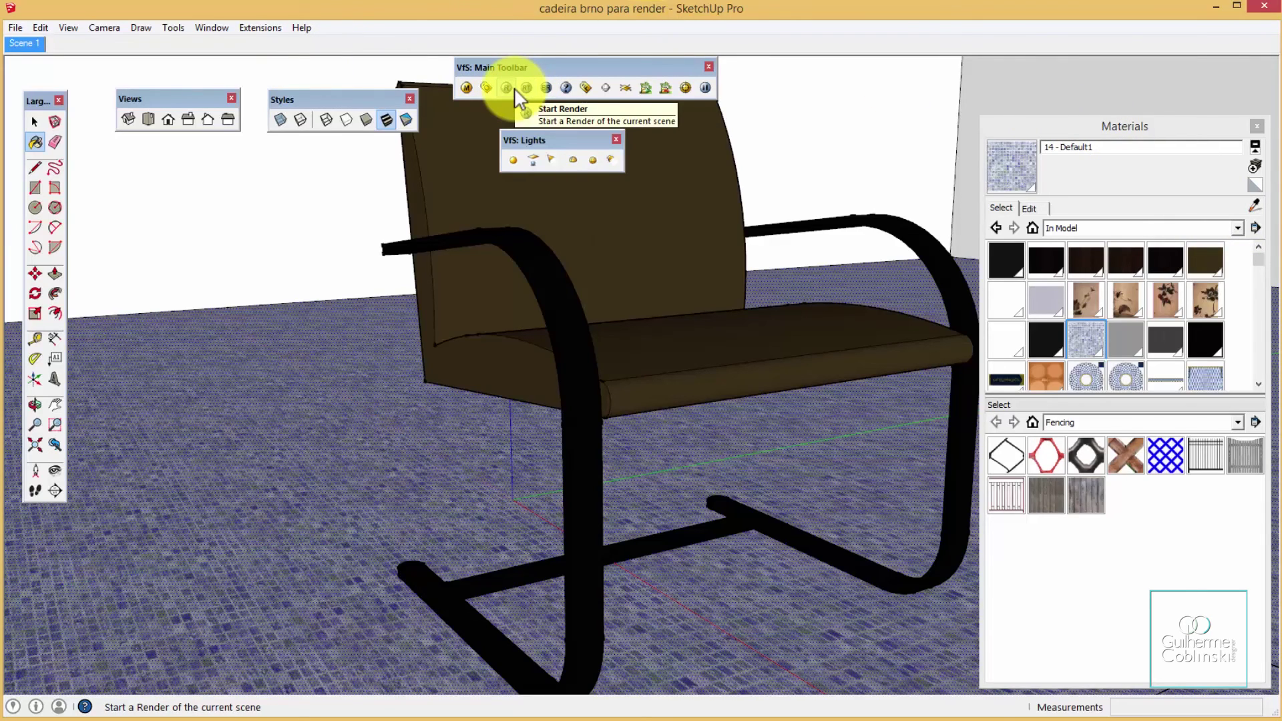
mouse_move(563, 158)
middle_down()
mouse_move(495, 266)
mouse_move(401, 252)
mouse_move(628, 221)
middle_up()
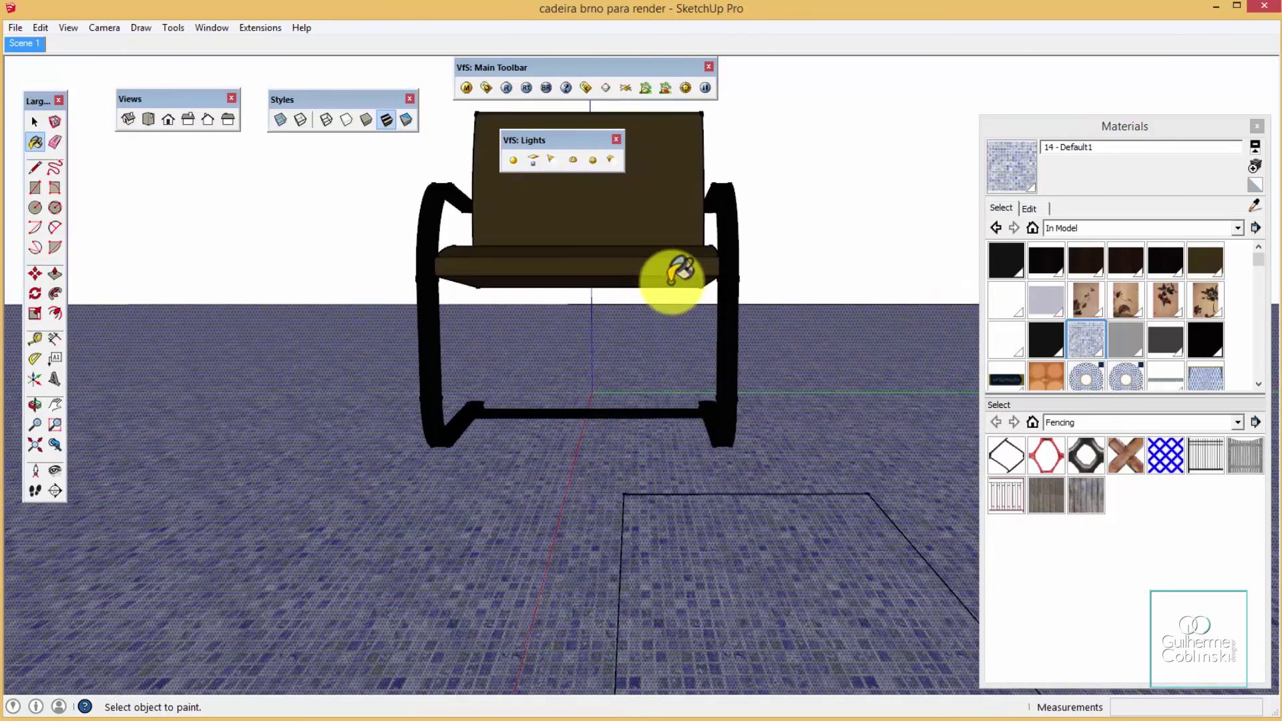
Shift the grey wall panel aside and delete the wall panel behind the chair
mouse_move(670, 272)
middle_down()
mouse_move(421, 400)
mouse_move(481, 366)
middle_up()
mouse_move(406, 352)
middle_down()
mouse_move(710, 280)
mouse_move(581, 253)
mouse_move(710, 295)
mouse_move(412, 306)
mouse_move(463, 309)
middle_up()
key(b)
key(space)
click(349, 254)
key(m)
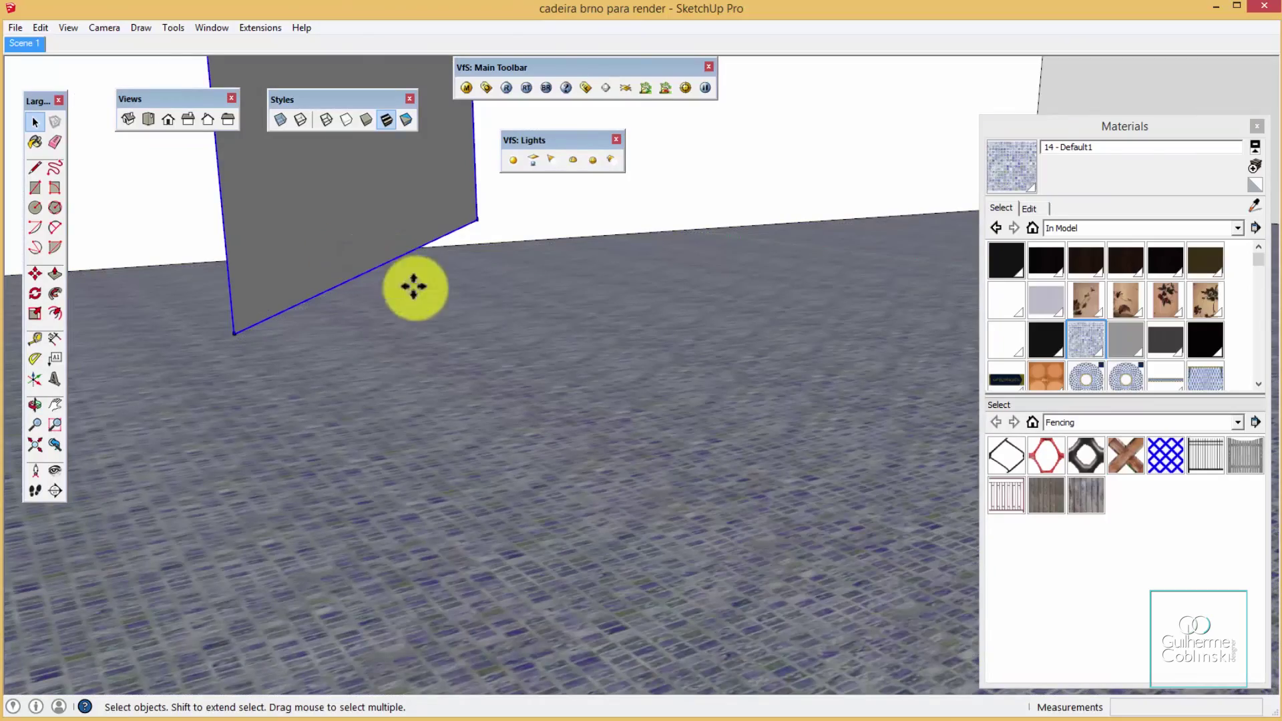
click(622, 358)
mouse_move(478, 350)
shift+middle_down()
mouse_move(782, 389)
mouse_move(533, 418)
mouse_move(698, 381)
shift+middle_up()
click(1008, 101)
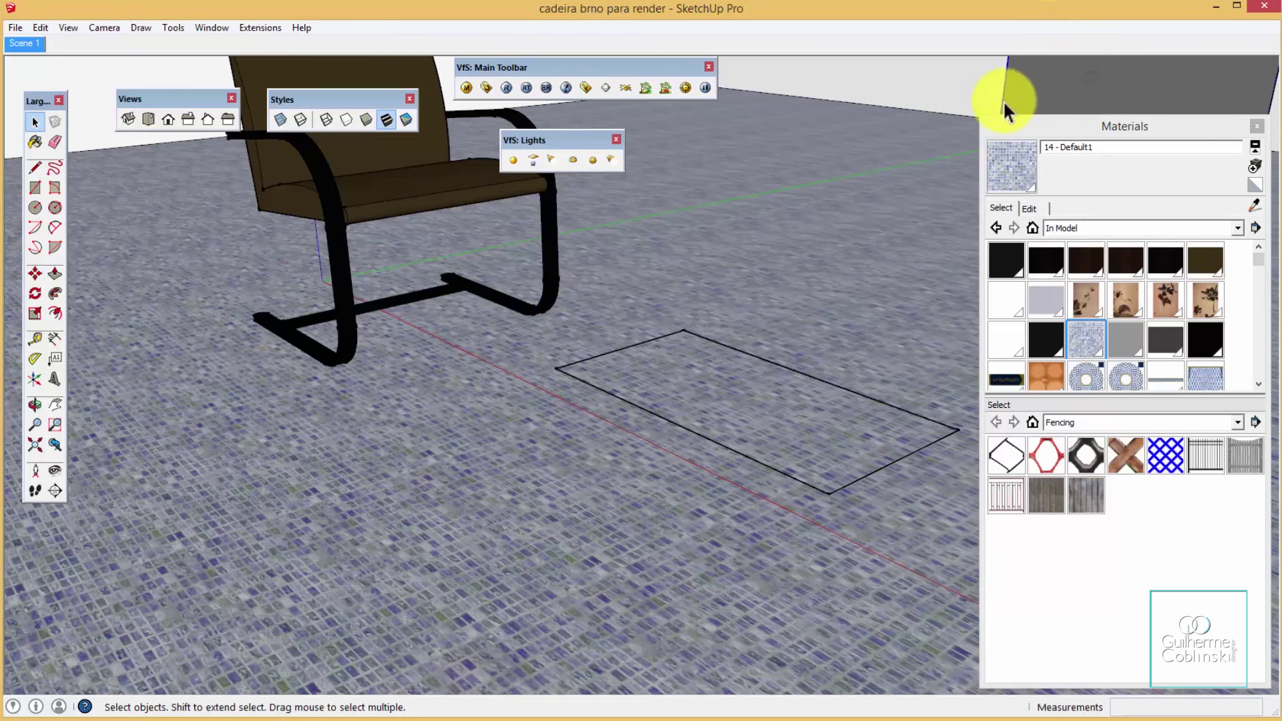
key(m)
key(Delete)
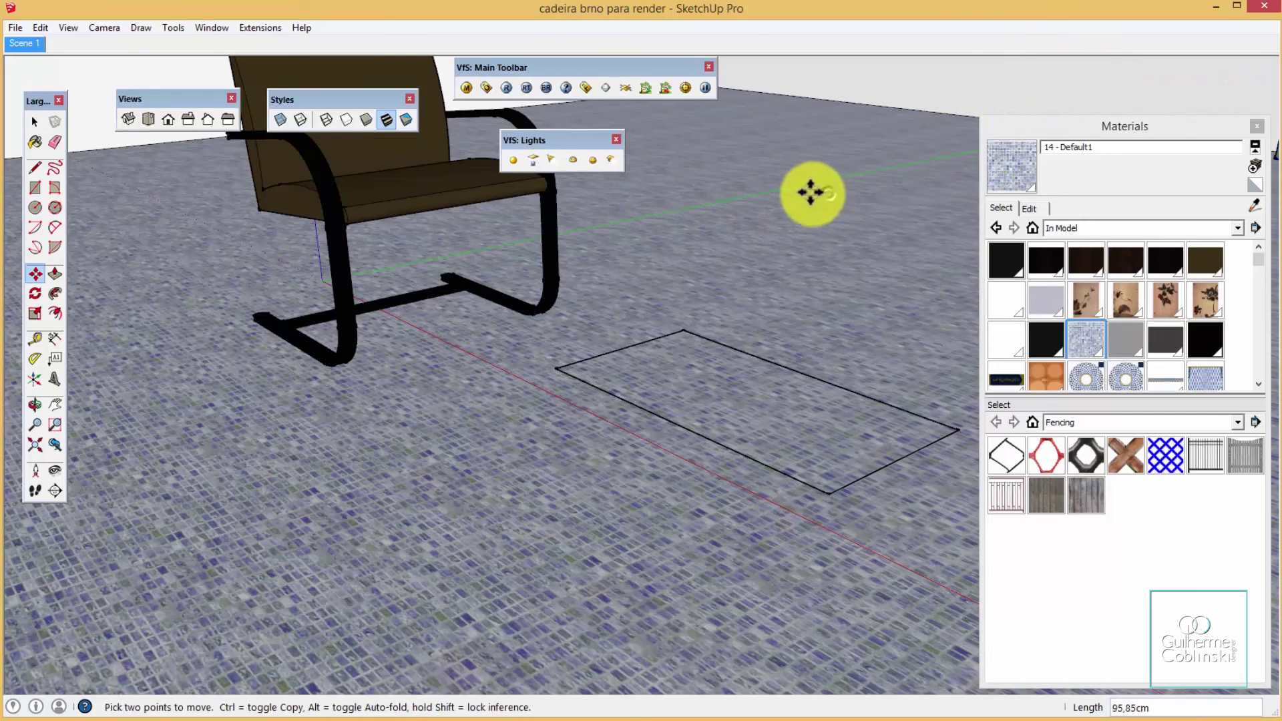
key(space)
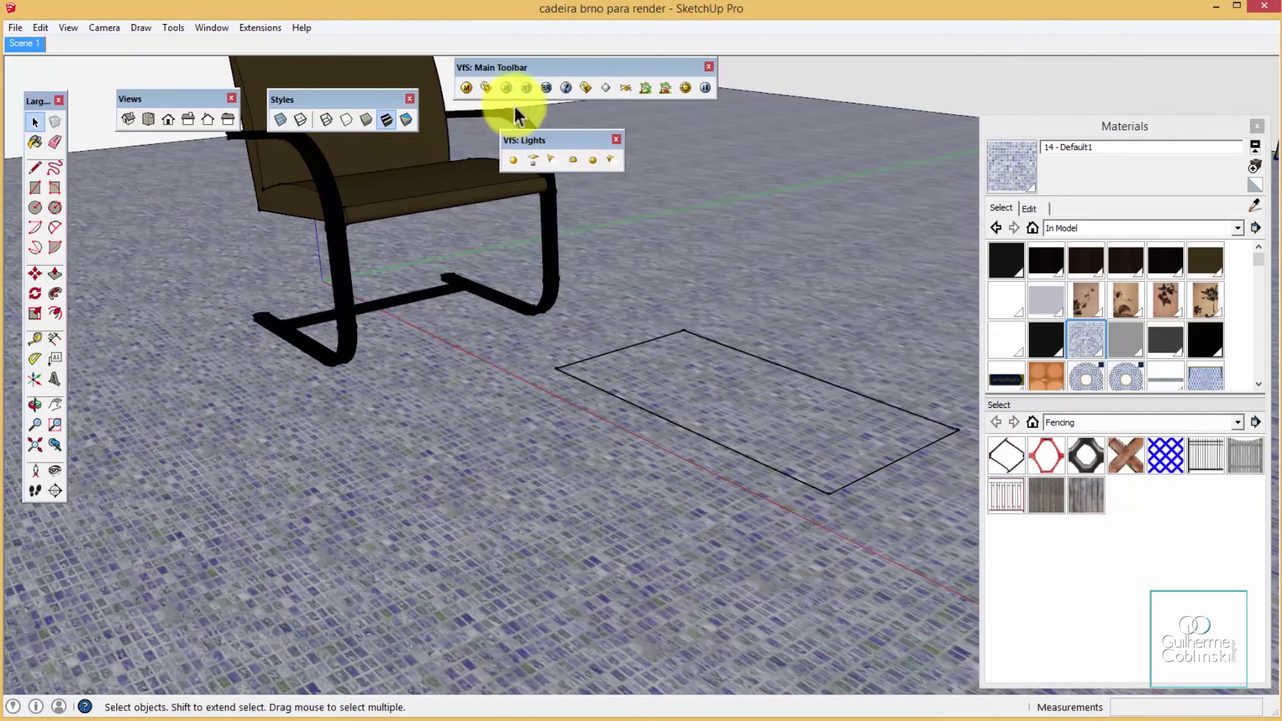
Return to the Scene 1 viewpoint and start a V-Ray render
click(15, 42)
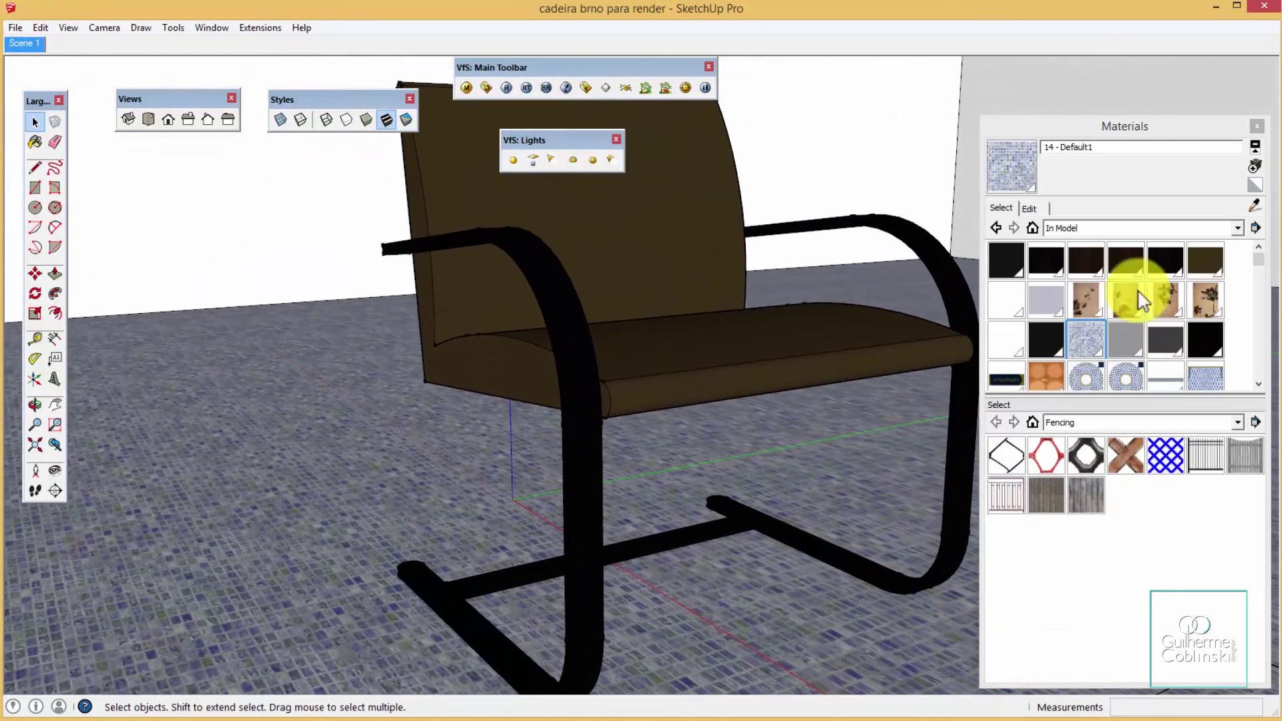
drag(1106, 137, 898, 90)
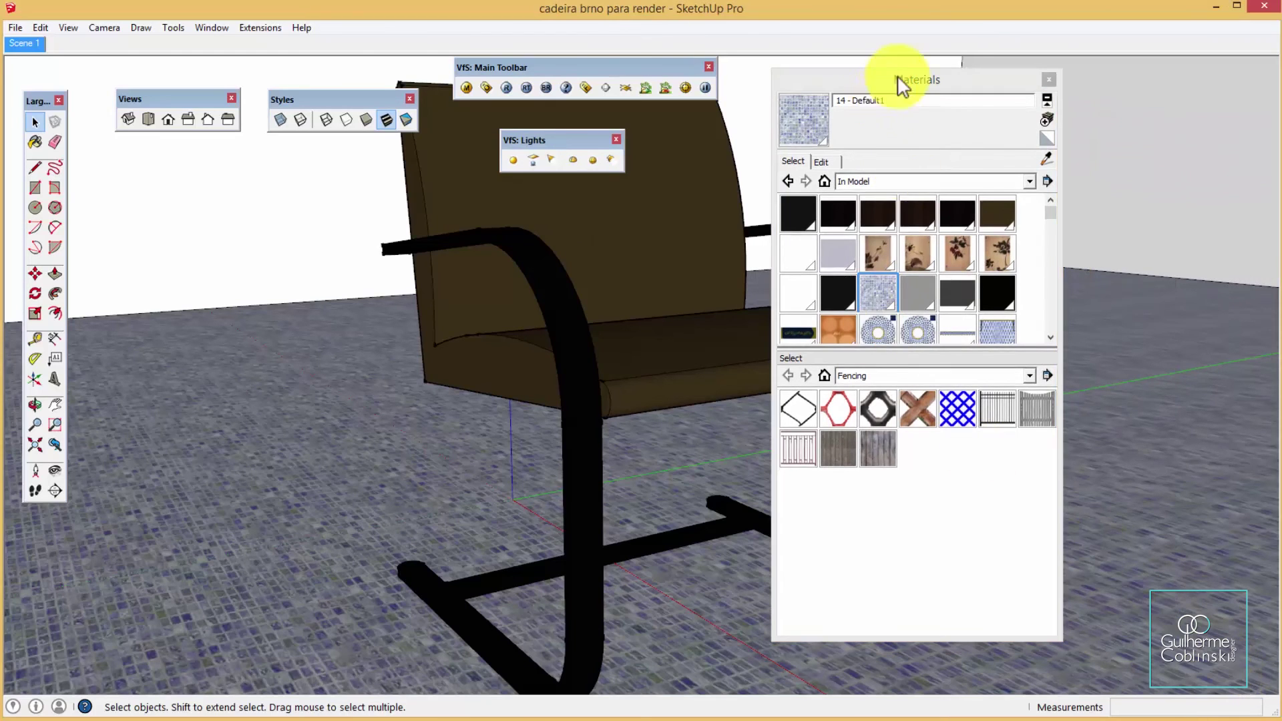
drag(895, 80, 1119, 102)
click(511, 86)
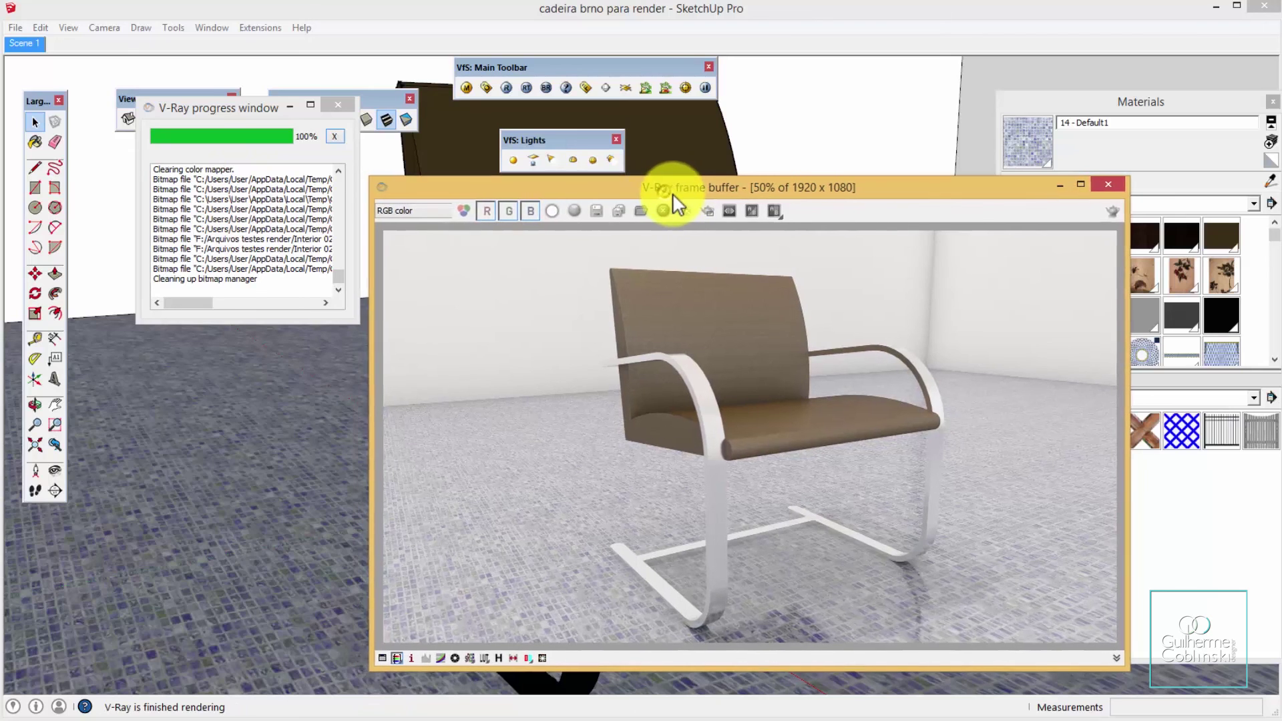
Close the render progress window and enlarge the frame buffer to full screen at 100%
drag(657, 184, 665, 186)
click(342, 106)
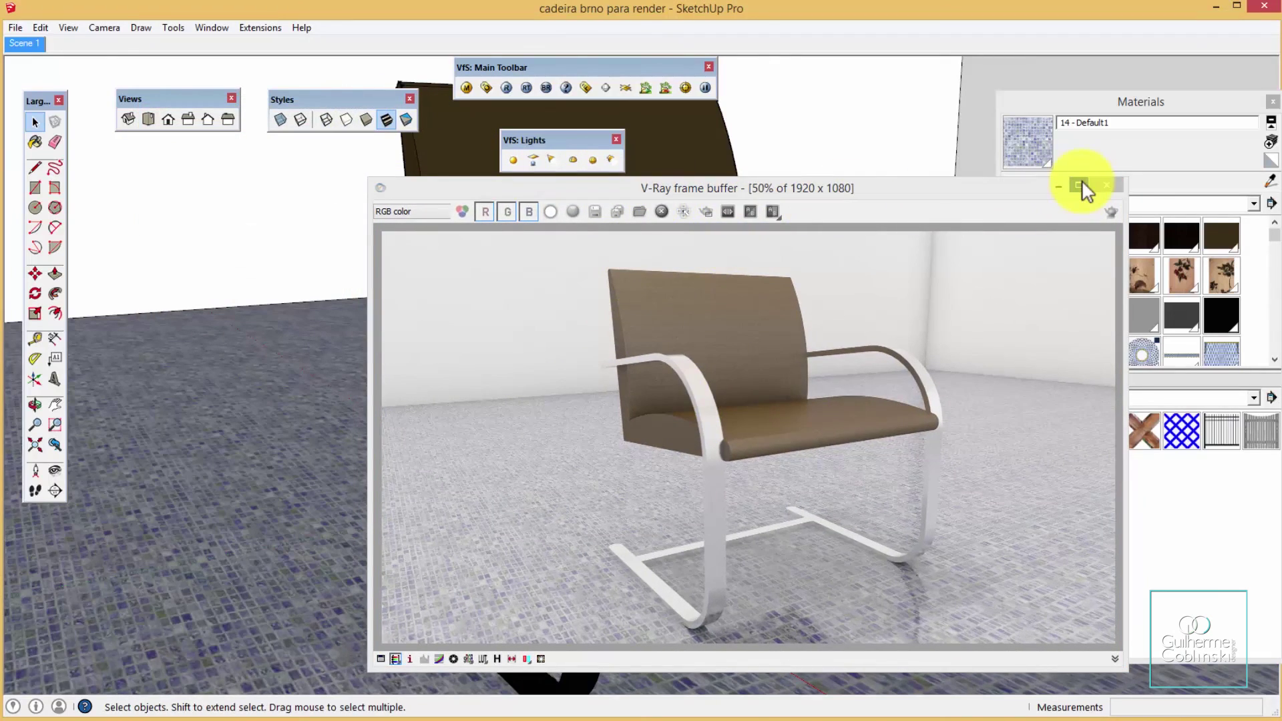
drag(369, 181, 5, 2)
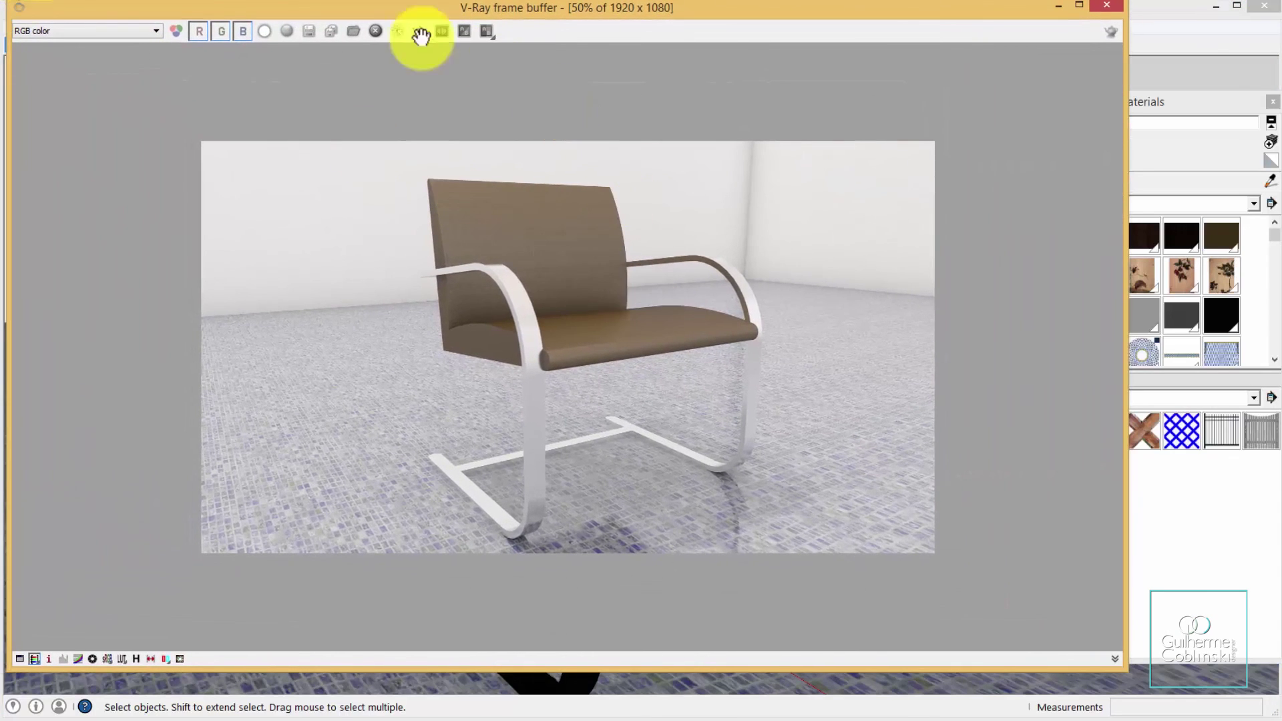
double_click(549, 276)
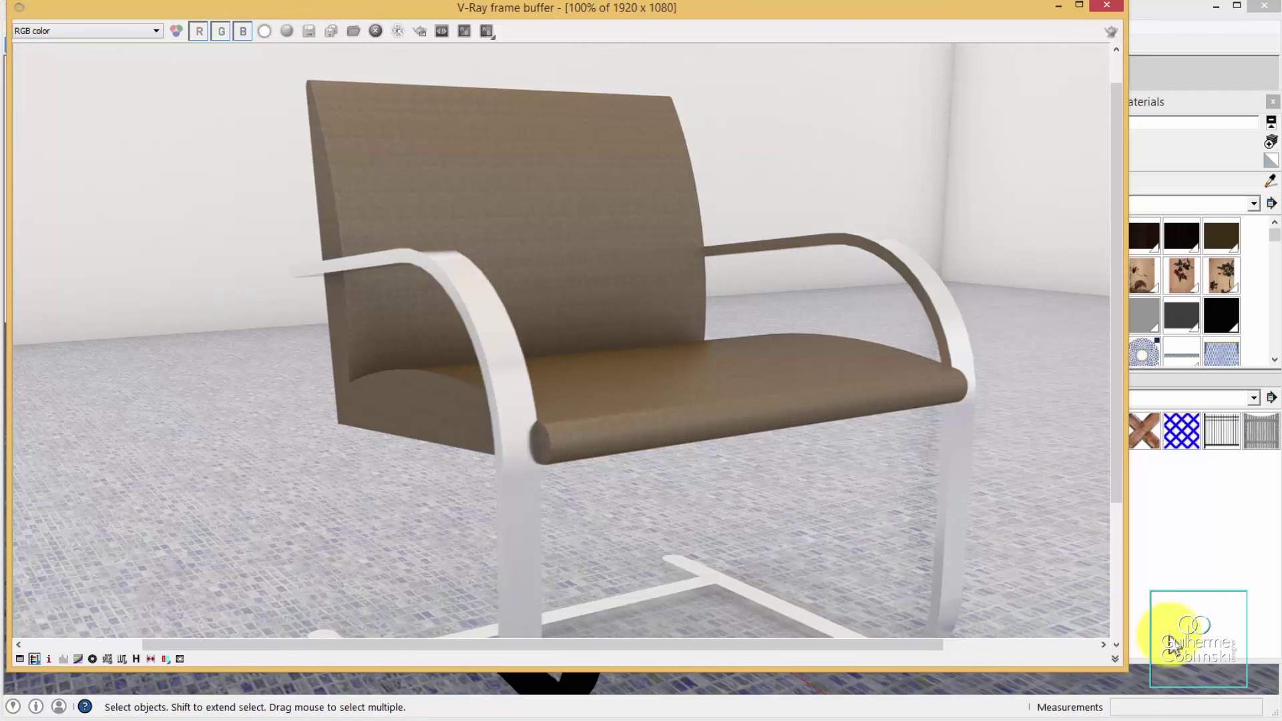
drag(1125, 669, 1263, 705)
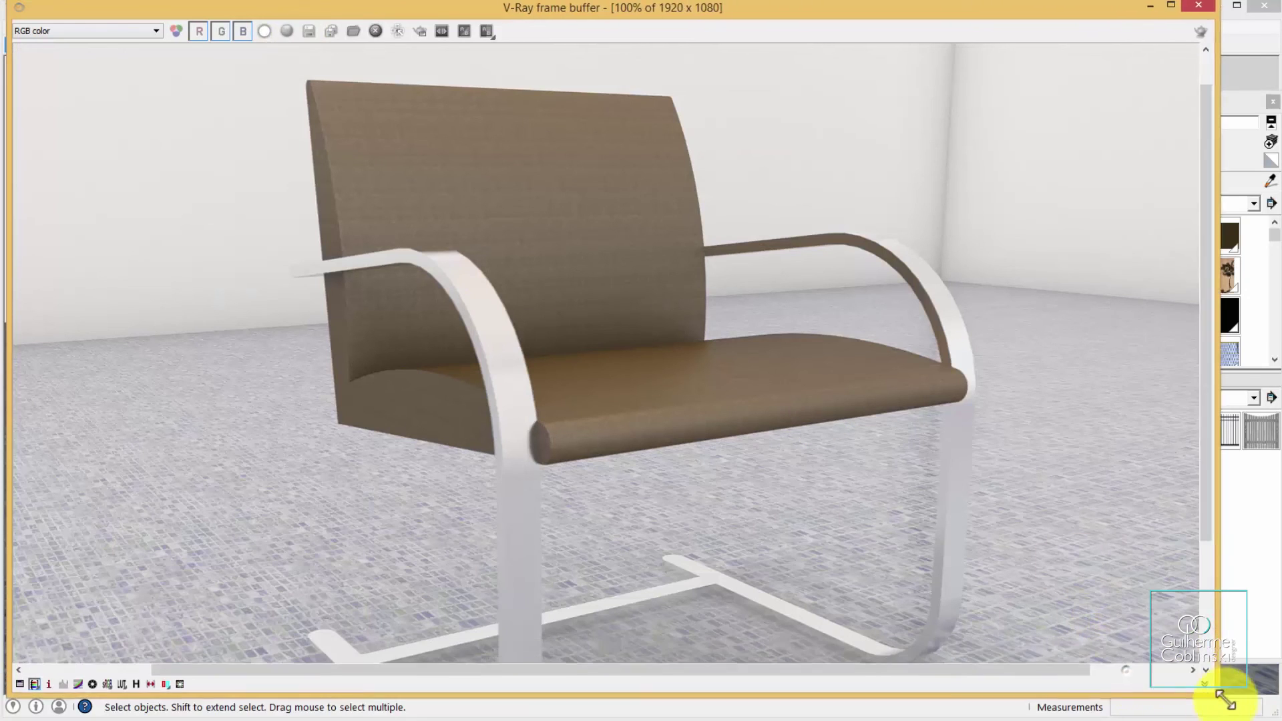
Zoom the render between 100% and 200% to inspect chair shadows and floor reflections
scroll(867, 507, down, 1)
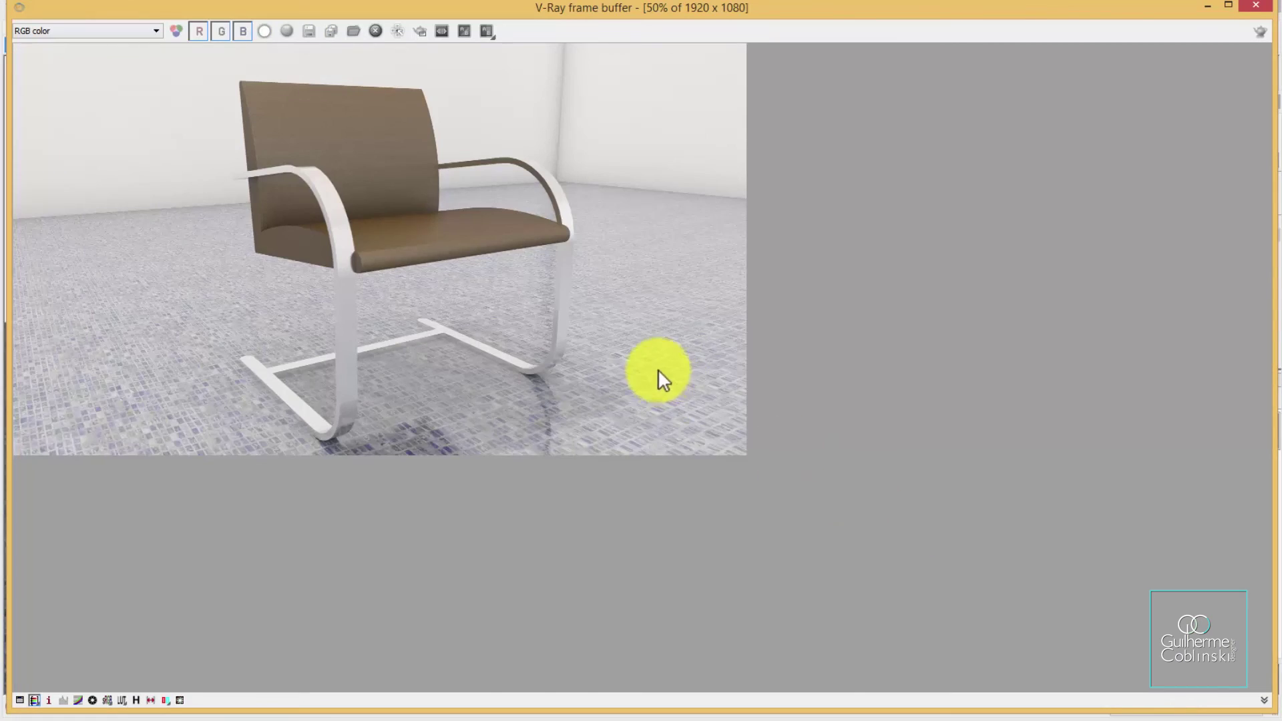
scroll(659, 369, up, 1)
scroll(740, 394, down, 1)
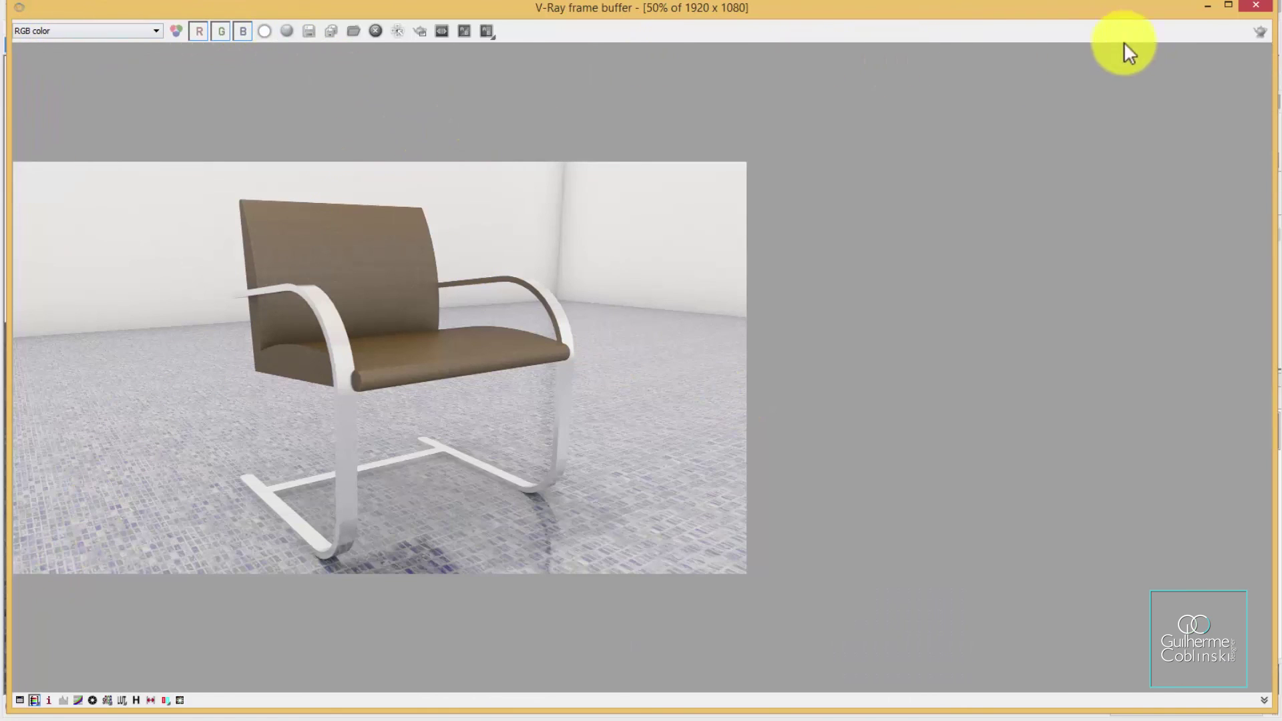
drag(1129, 2, 1038, 7)
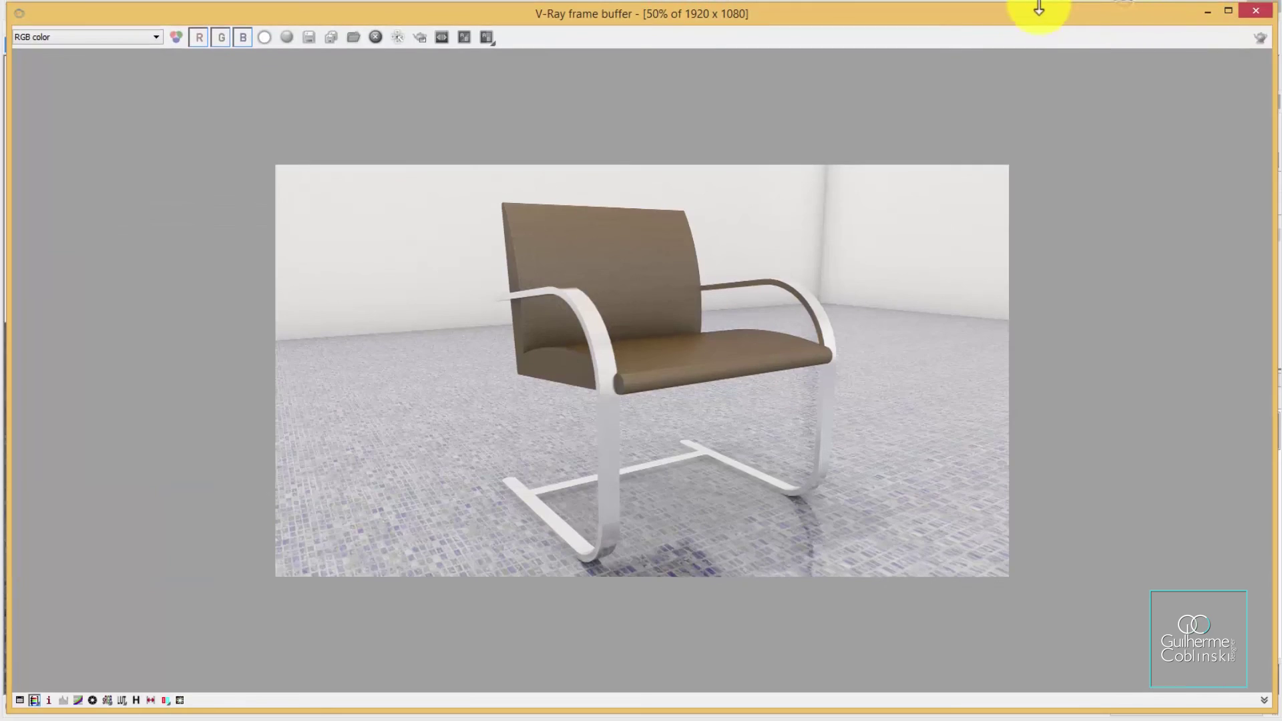
scroll(701, 262, up, 1)
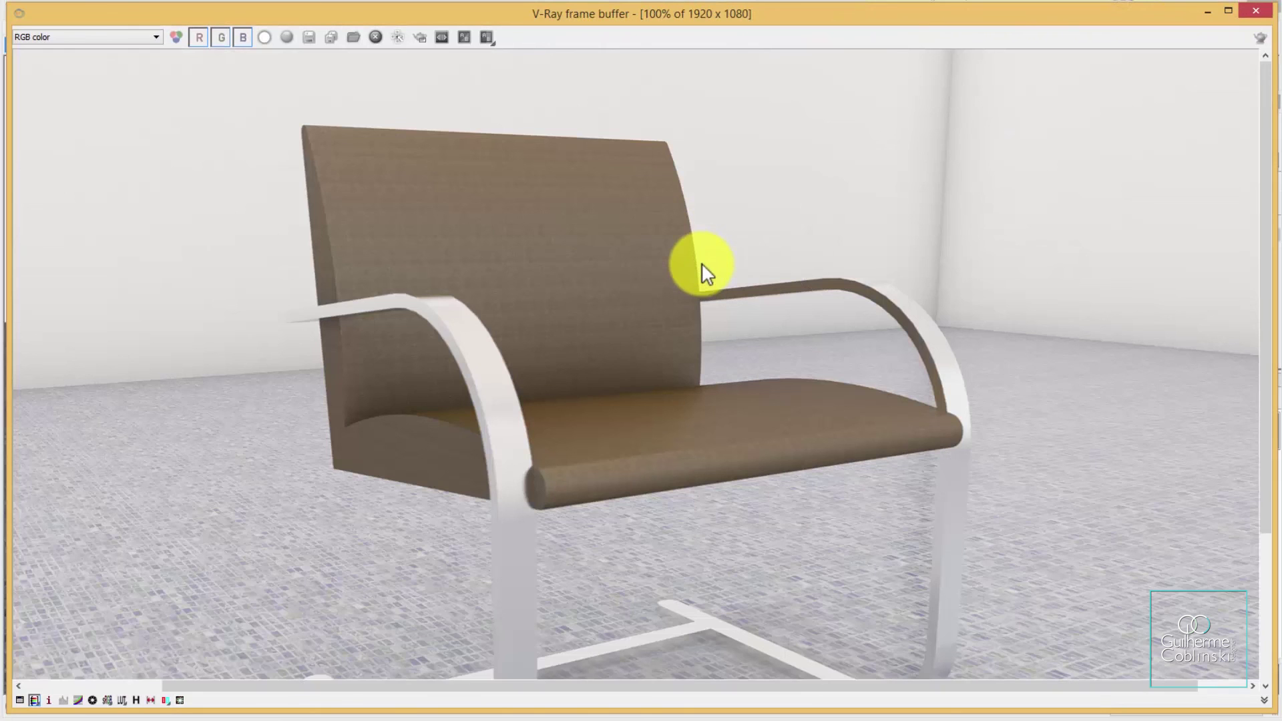
scroll(702, 263, down, 1)
scroll(341, 396, up, 1)
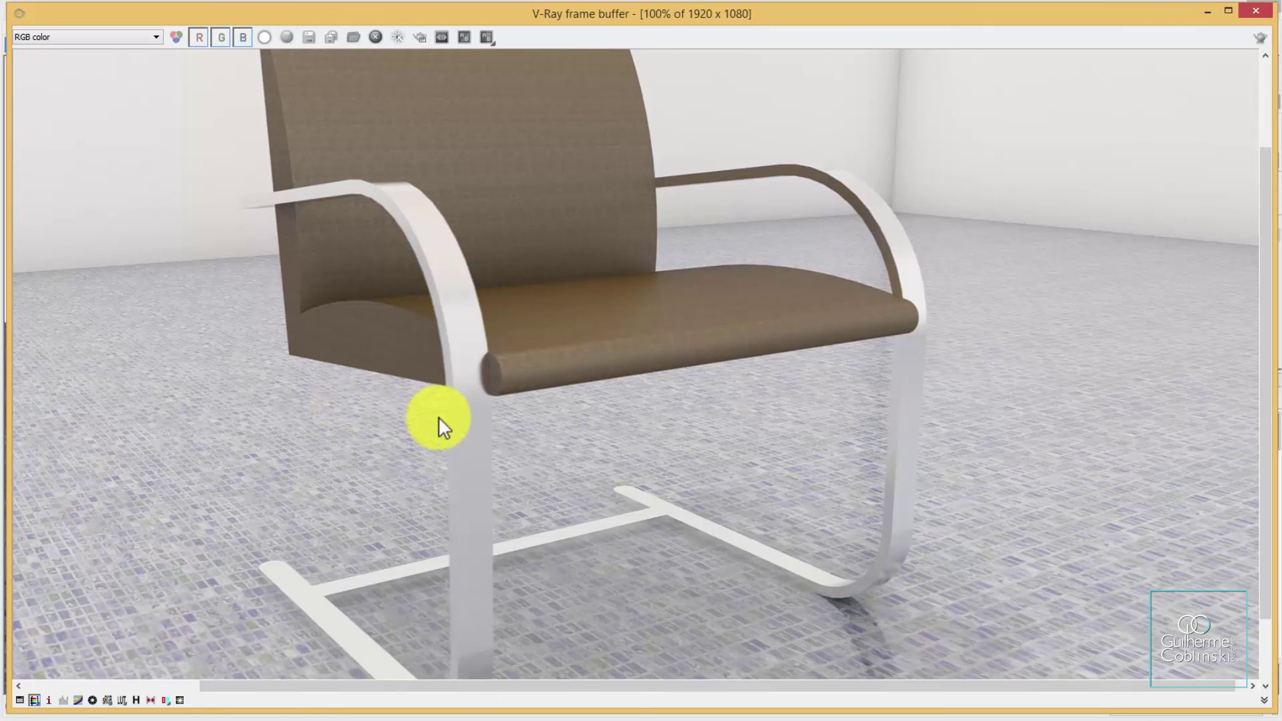
mouse_move(1266, 251)
mouse_down()
mouse_move(1262, 143)
mouse_move(1252, 361)
mouse_up()
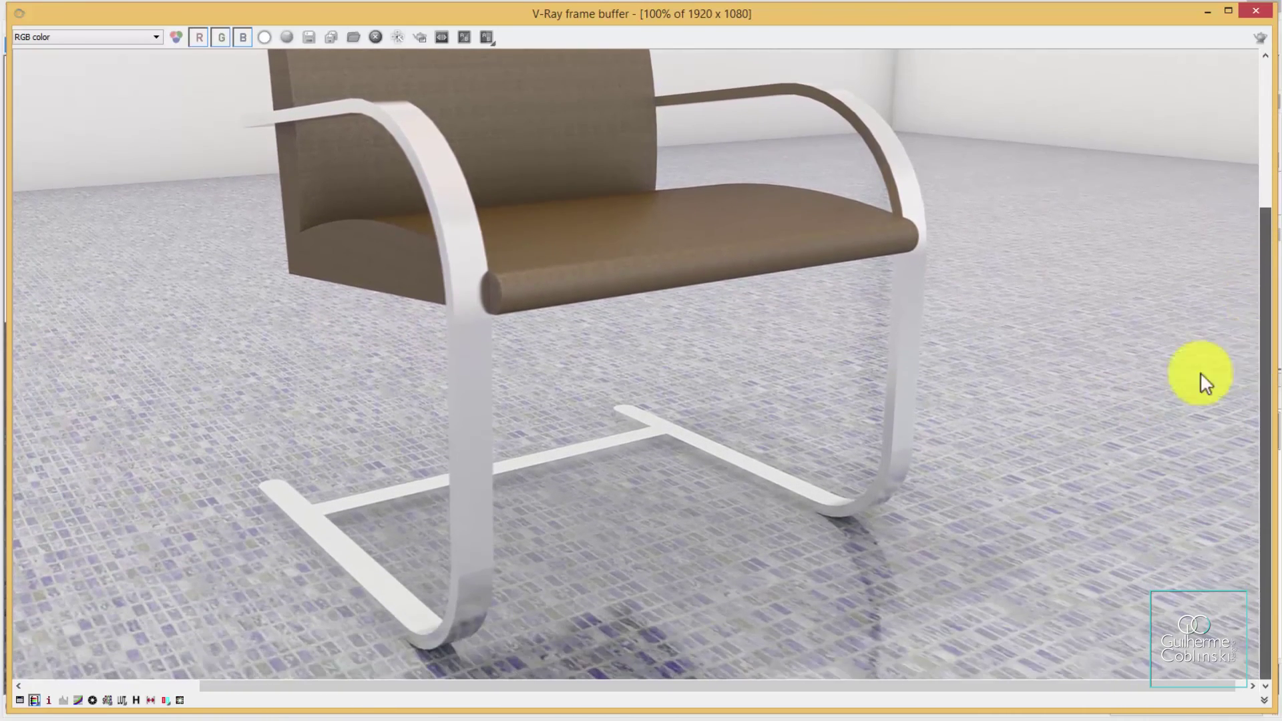
scroll(896, 593, up, 1)
scroll(867, 487, up, 1)
scroll(832, 421, down, 1)
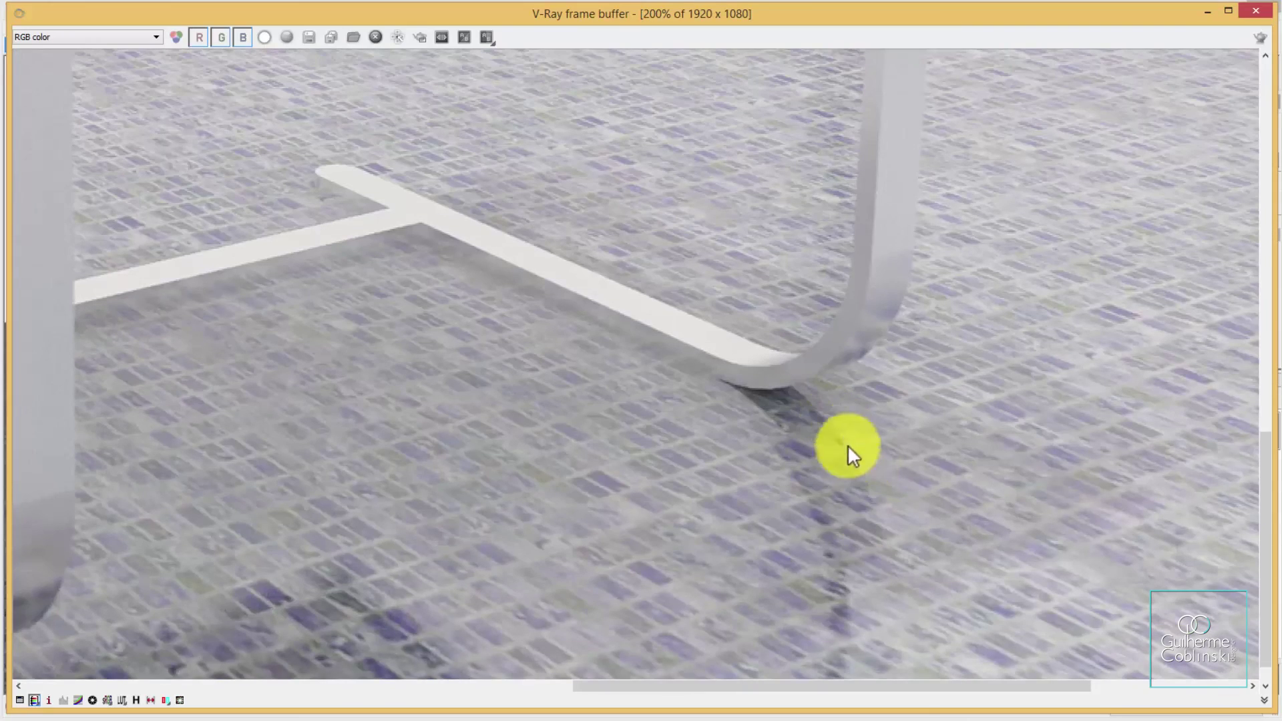
mouse_move(885, 686)
mouse_down()
mouse_move(671, 656)
mouse_move(901, 628)
mouse_up()
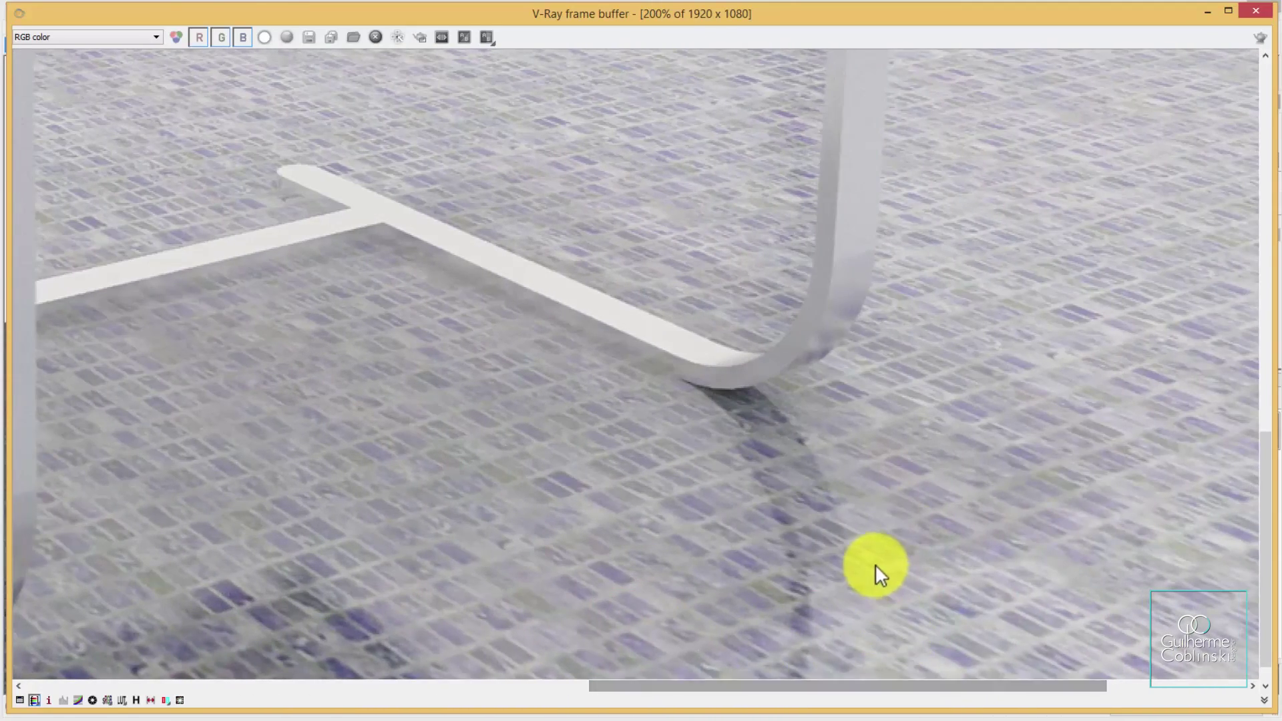
scroll(867, 561, down, 1)
scroll(864, 558, down, 1)
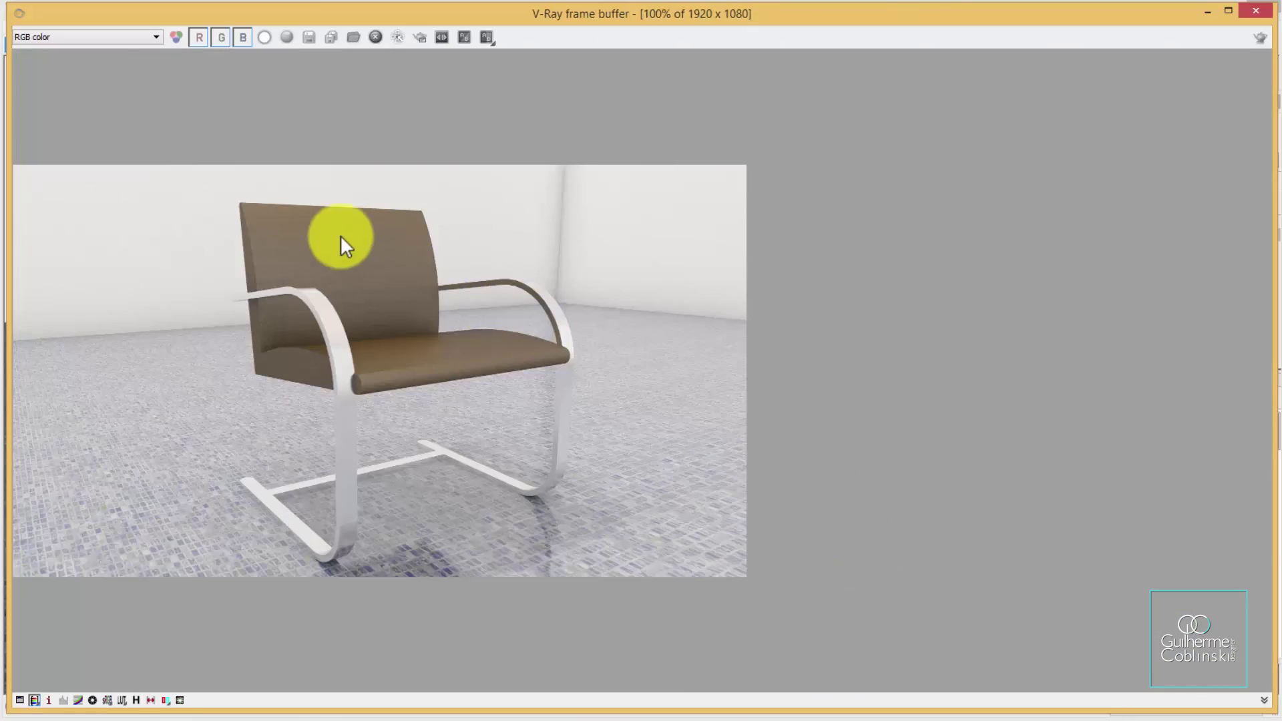
scroll(341, 235, up, 1)
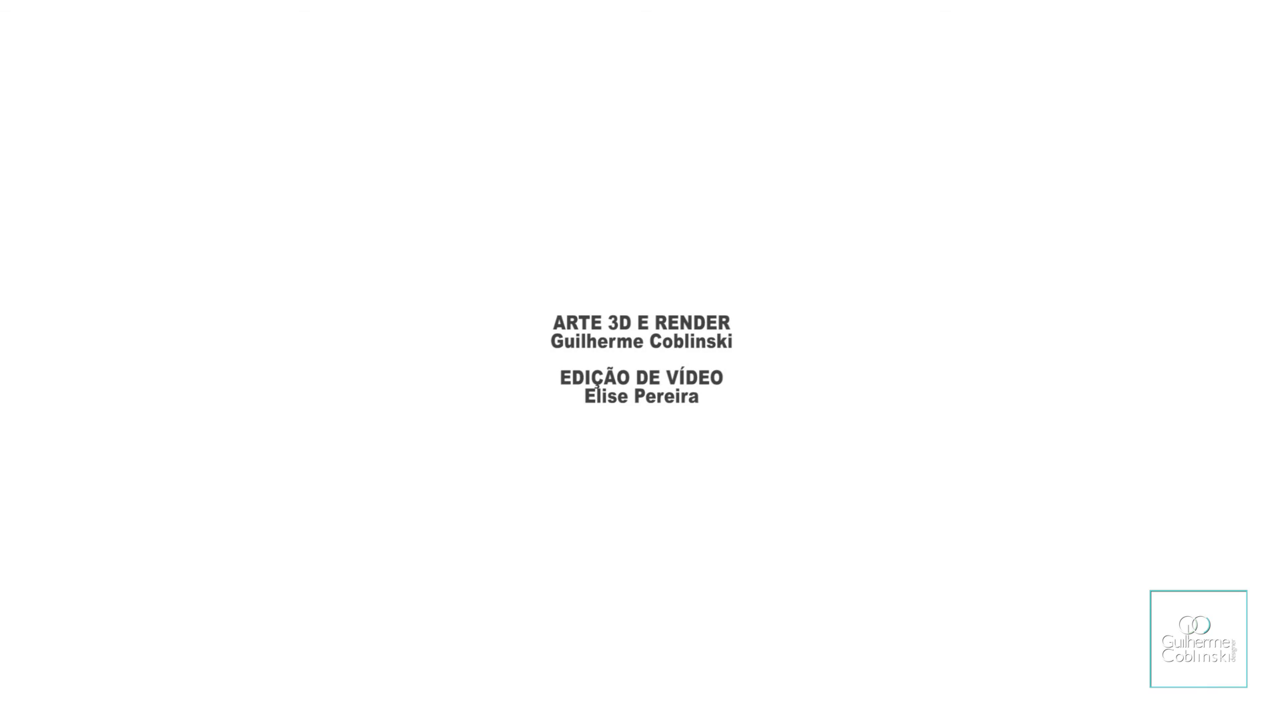